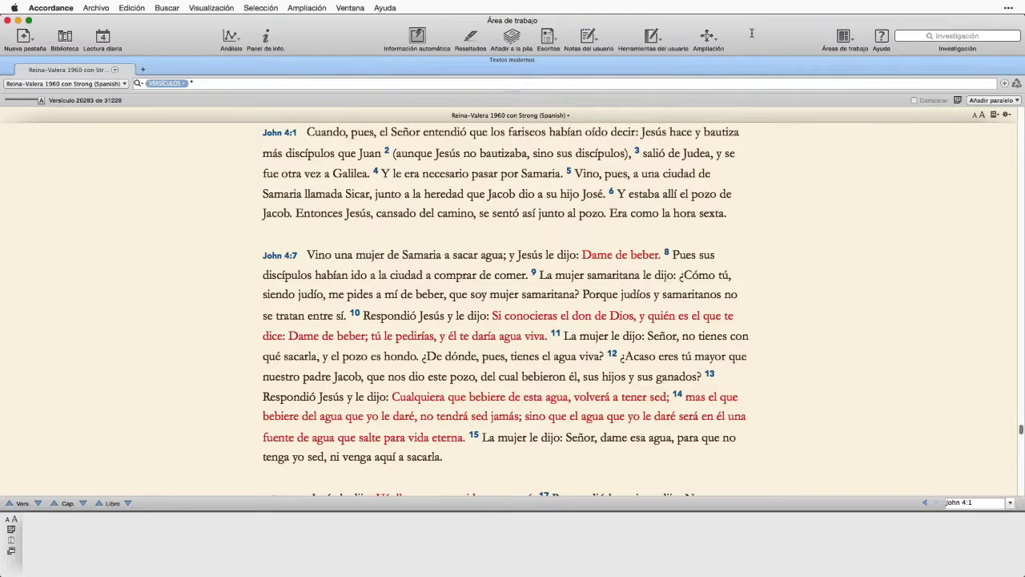
# - Customize the toolbar by replacing its current buttons with the default set, and accept the change
pyautogui.rightClick(751, 33)
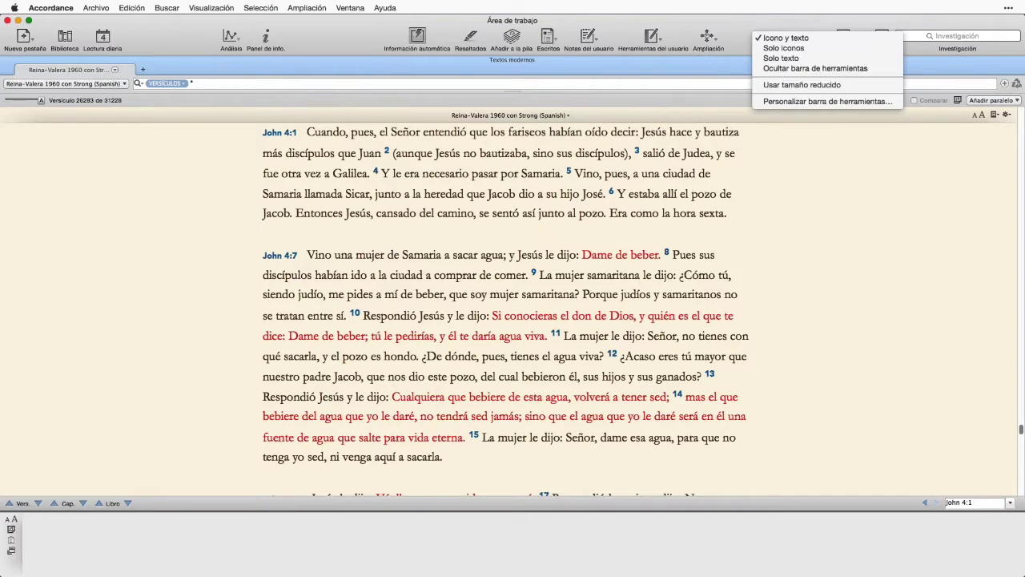
pyautogui.keyDown('ctrl'); pyautogui.click(752, 30); pyautogui.keyUp('ctrl')
pyautogui.click(797, 102)
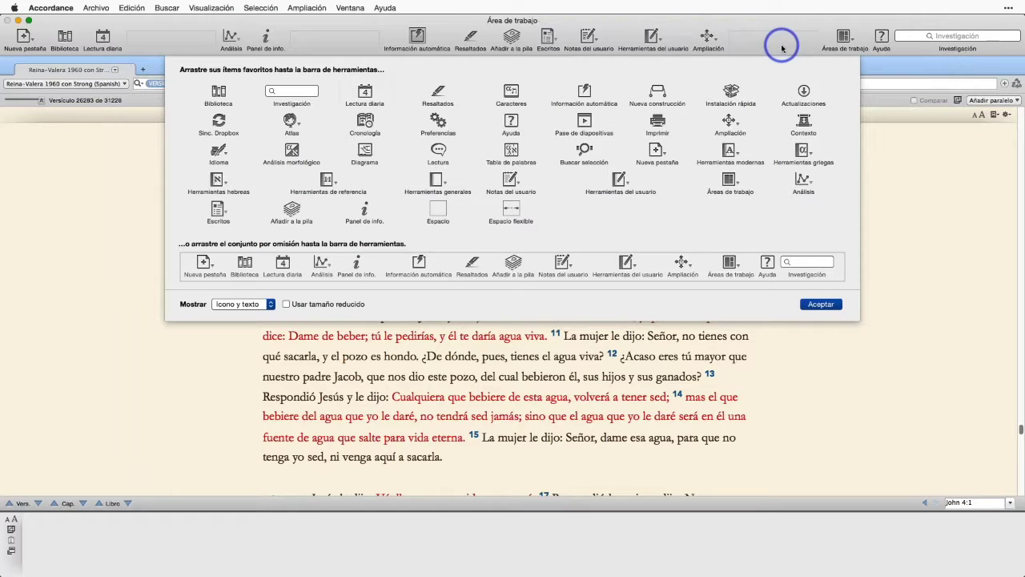
pyautogui.moveTo(297, 273); pyautogui.dragTo(264, 40)
pyautogui.click(829, 305)
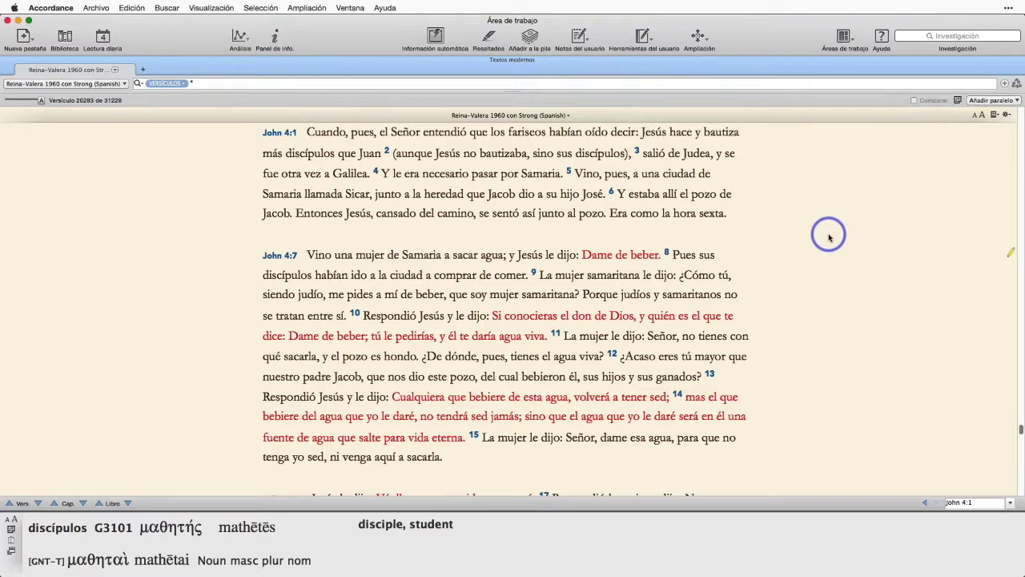
# - Display the toolbar as icons only, as text only, and again with icons and text
pyautogui.rightClick(754, 40)
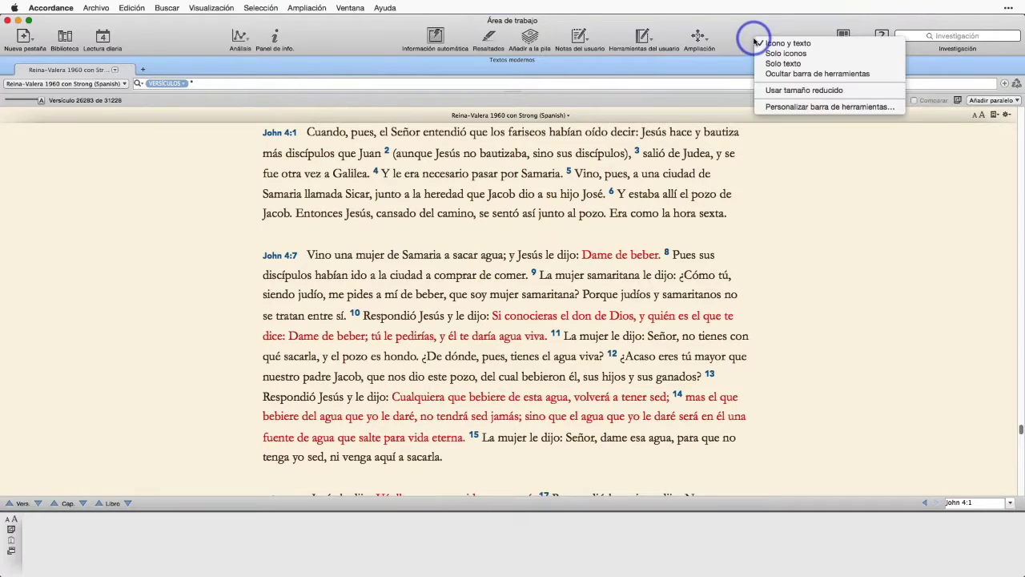
pyautogui.click(802, 53)
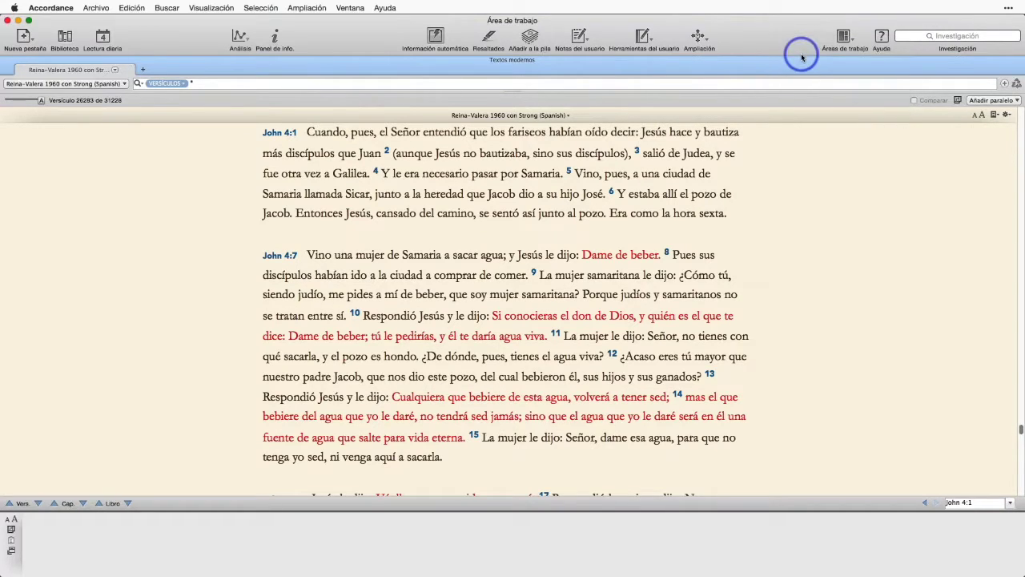
pyautogui.rightClick(772, 31)
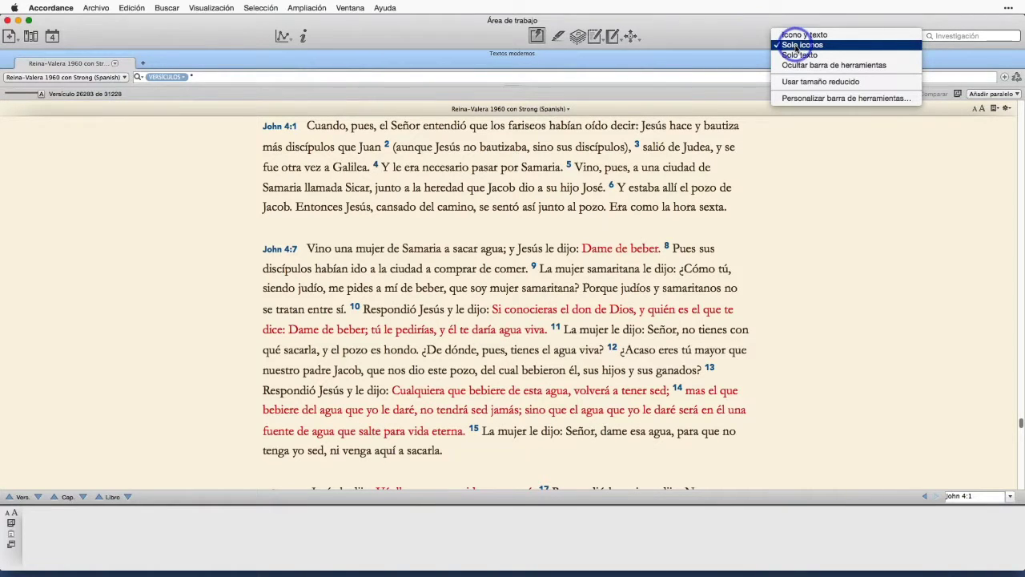
pyautogui.click(797, 56)
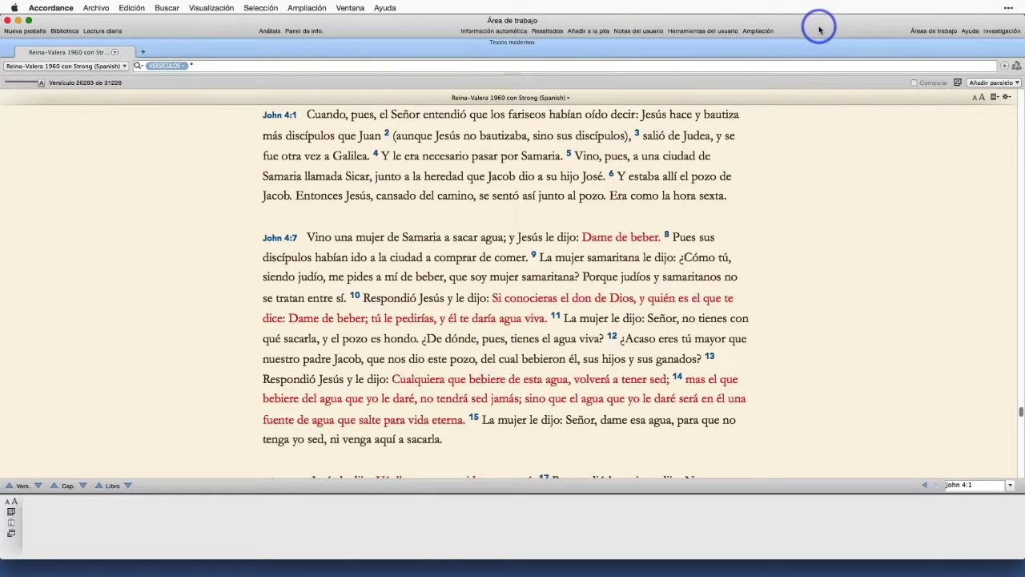
pyautogui.rightClick(818, 31)
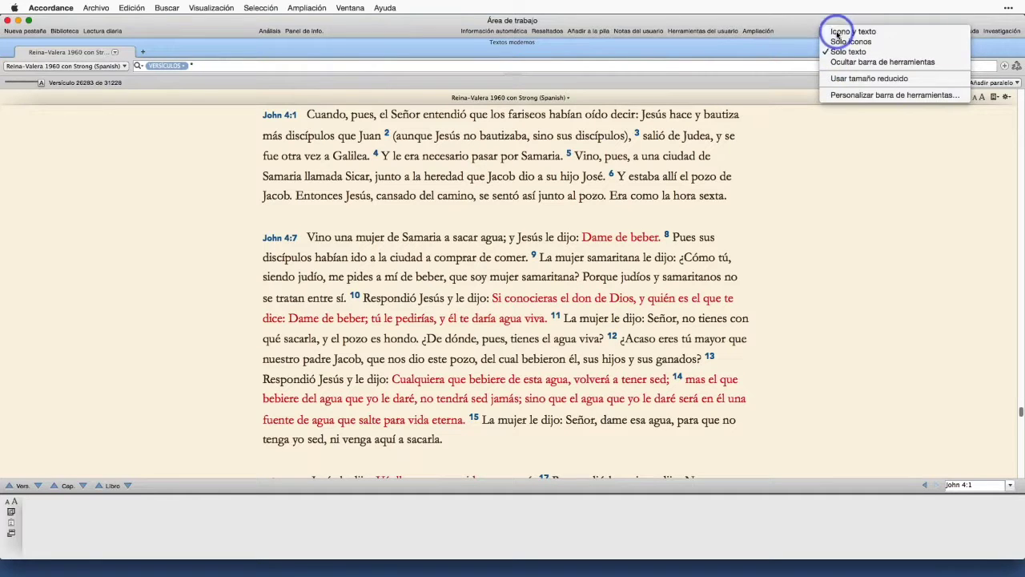
pyautogui.click(850, 31)
# - Turn the toolbar's reduced size on and back off
pyautogui.rightClick(857, 34)
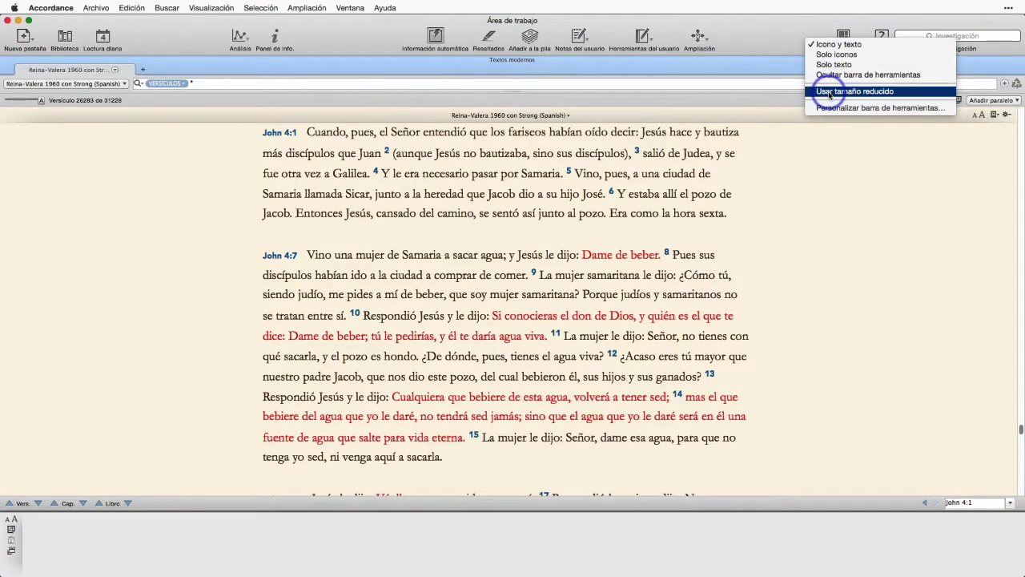
pyautogui.click(829, 96)
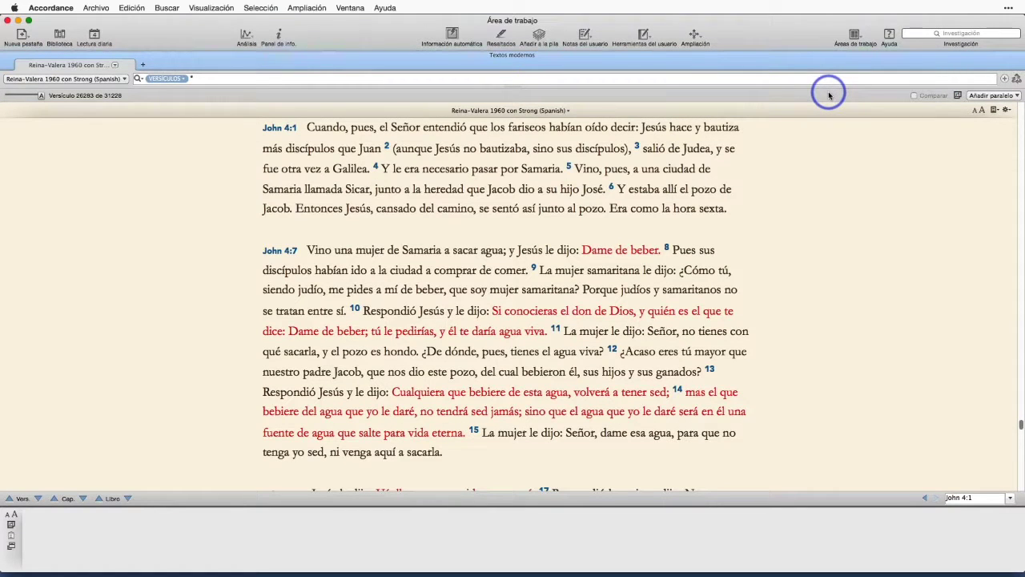
pyautogui.rightClick(782, 38)
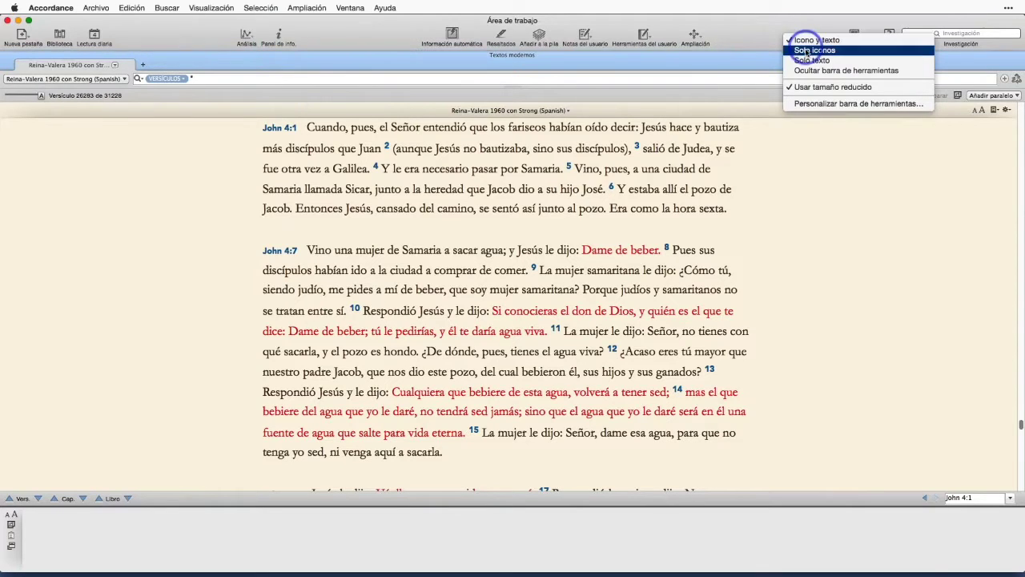
pyautogui.click(812, 88)
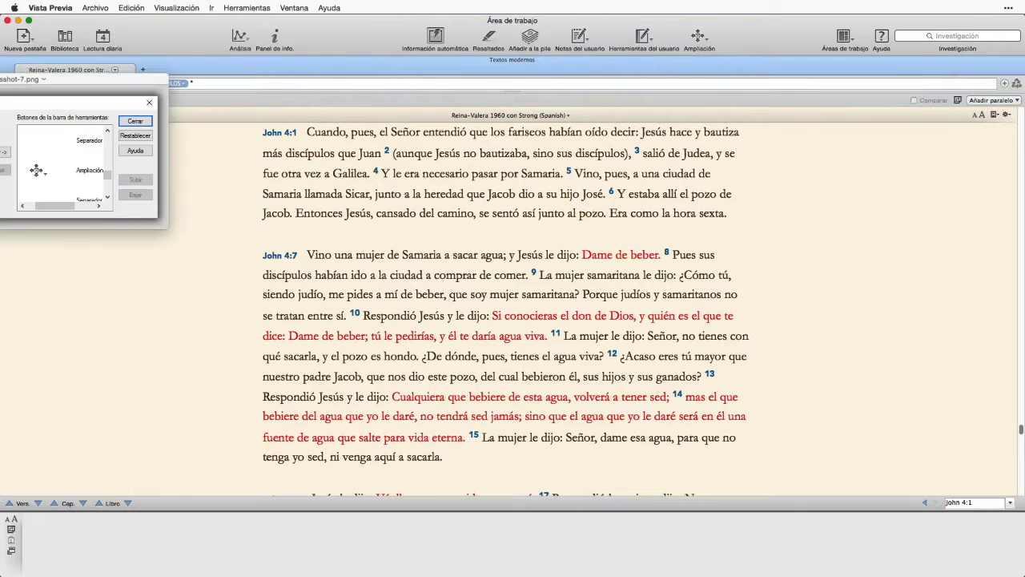
# - Bring the sshot-7.png image of the toolbar customization dialog into view, compare it with the toolbar's own options, and close the image
pyautogui.moveTo(1, 134); pyautogui.dragTo(335, 117)
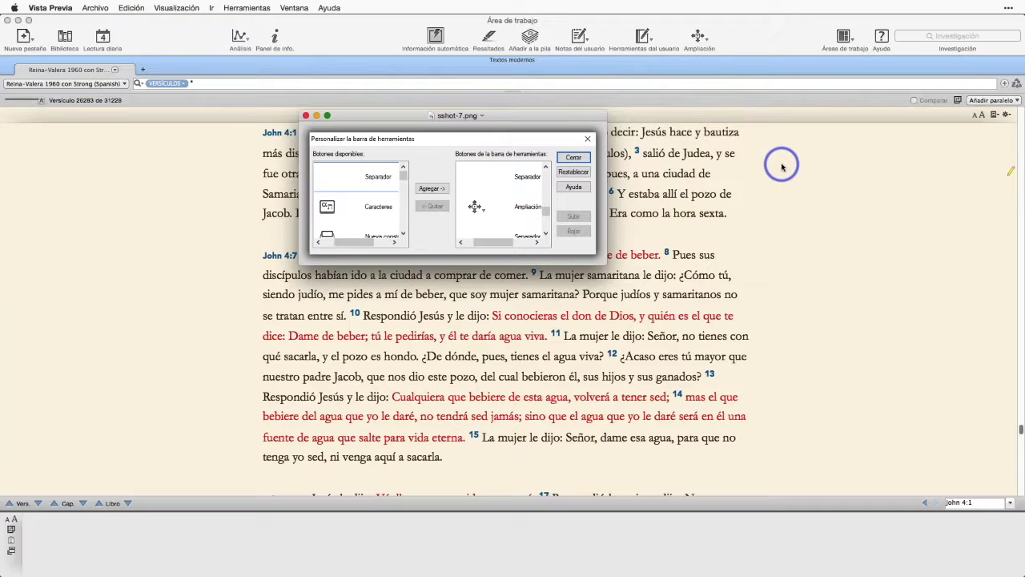
pyautogui.rightClick(748, 37)
pyautogui.click(748, 36)
pyautogui.rightClick(749, 36)
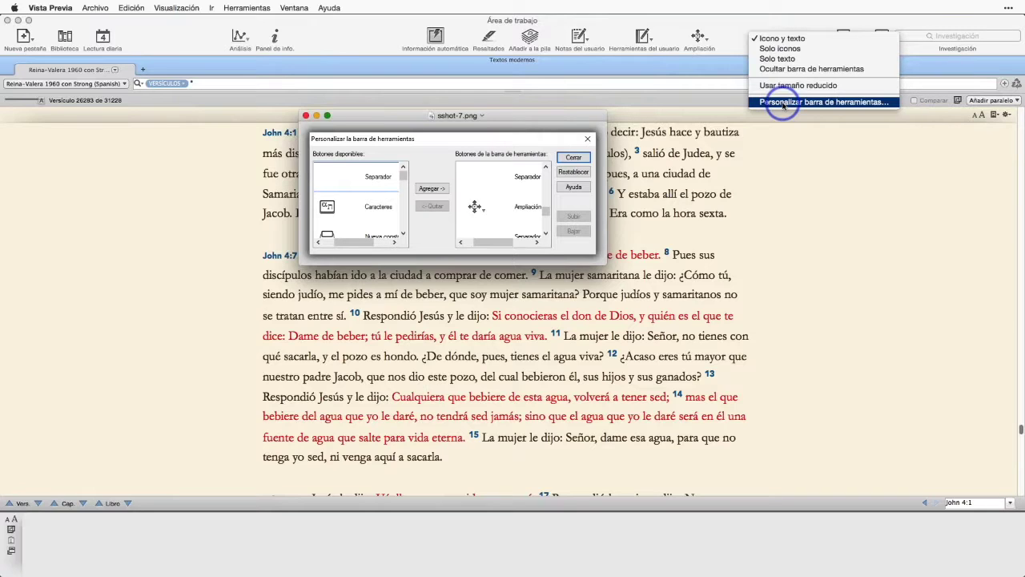
pyautogui.click(827, 227)
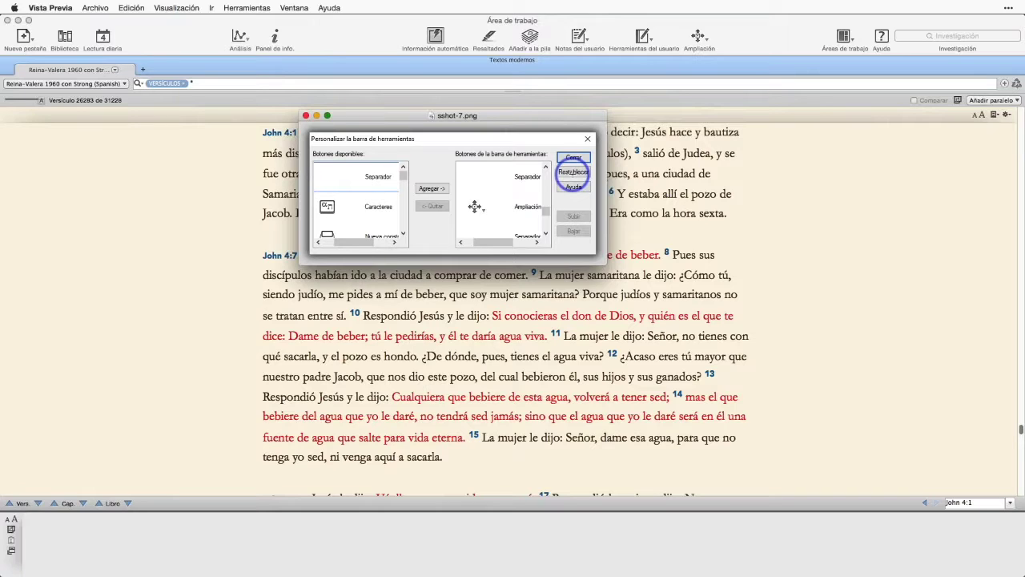
pyautogui.click(306, 117)
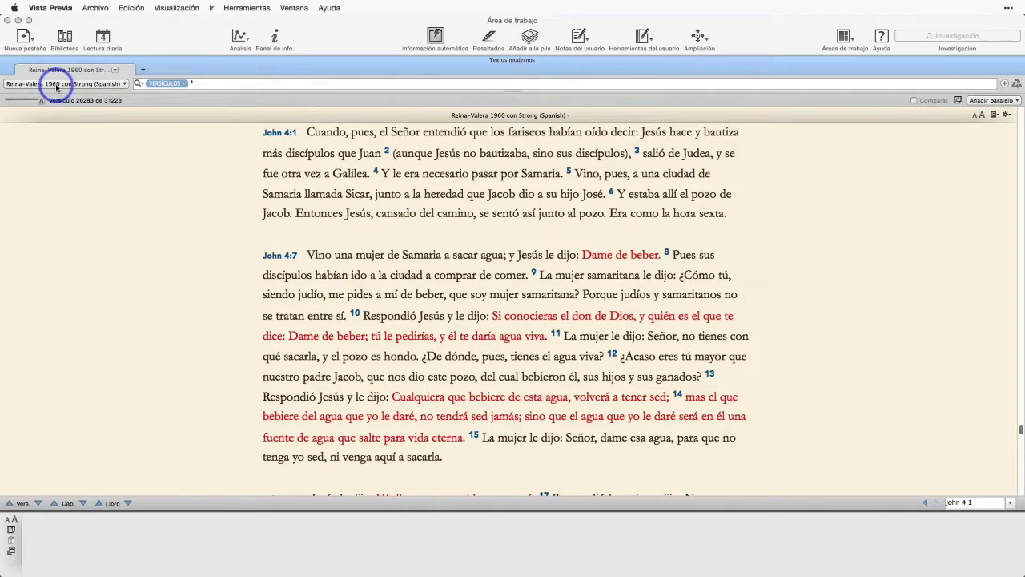
# - Return to Accordance and look through the list of available texts, keeping the current one
pyautogui.click(126, 84)
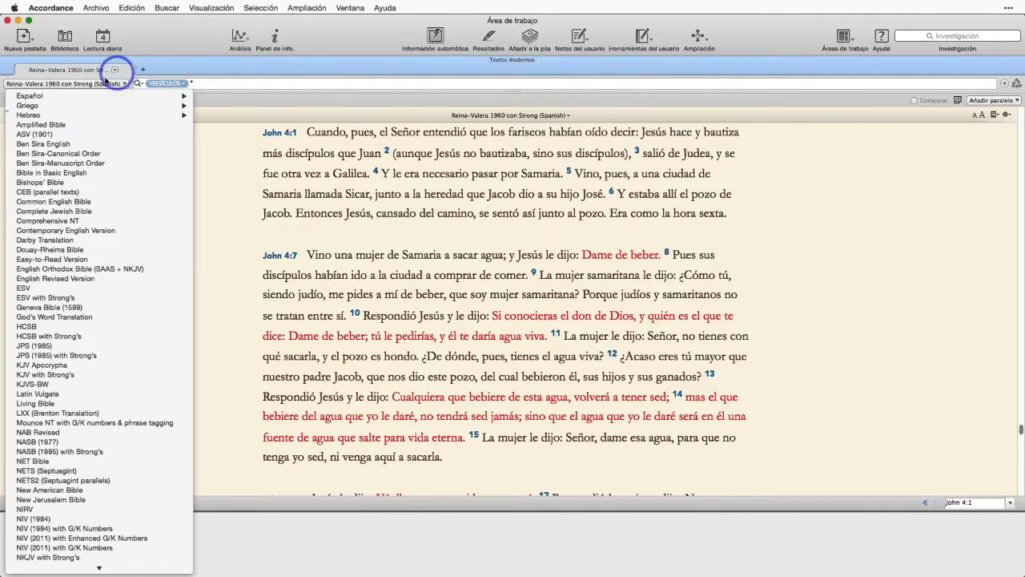
pyautogui.moveTo(69, 115)
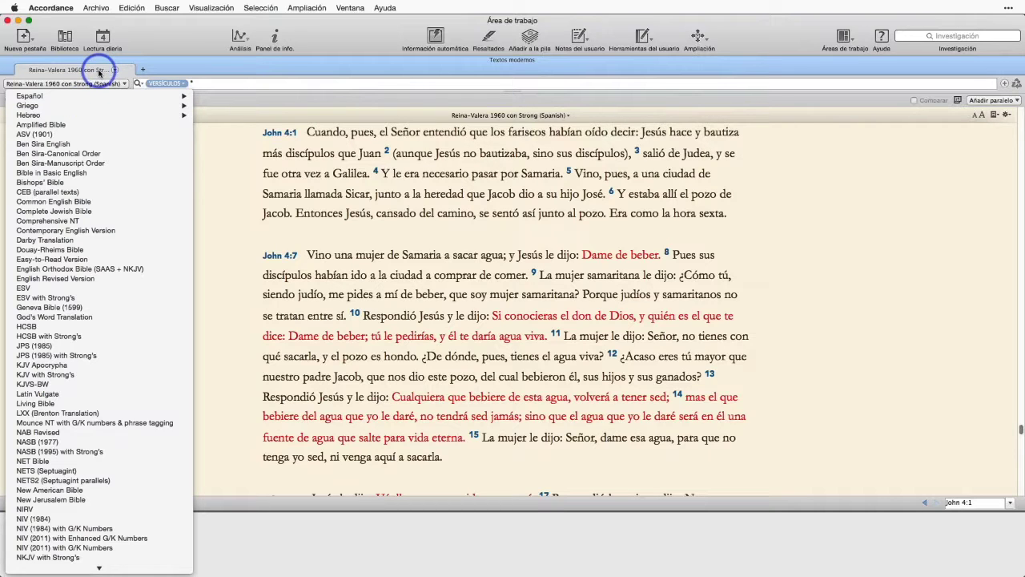
pyautogui.click(50, 82)
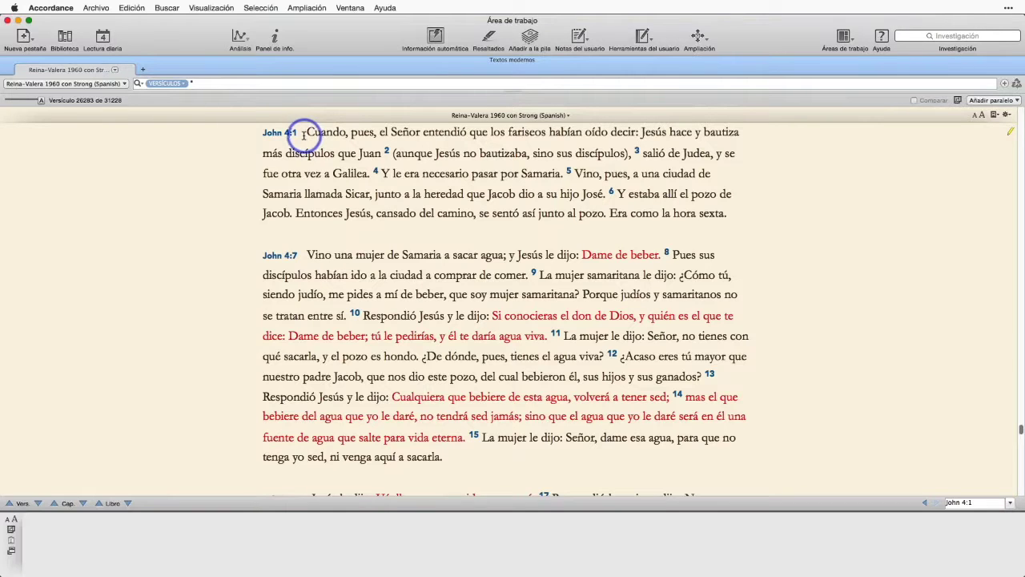
pyautogui.moveTo(260, 132); pyautogui.dragTo(562, 176)
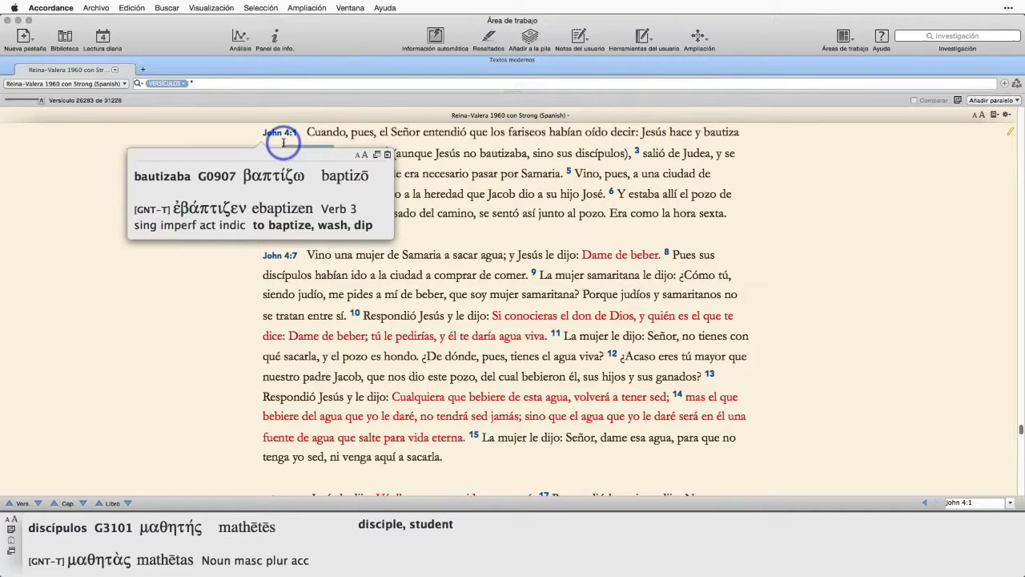
pyautogui.hotkey('ctrl', 'z')
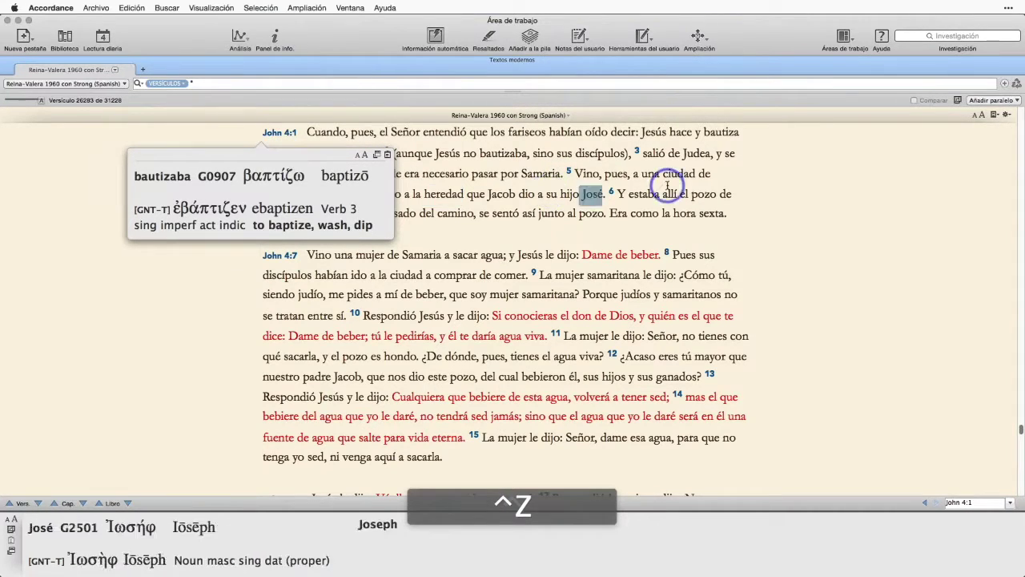
pyautogui.press('super')
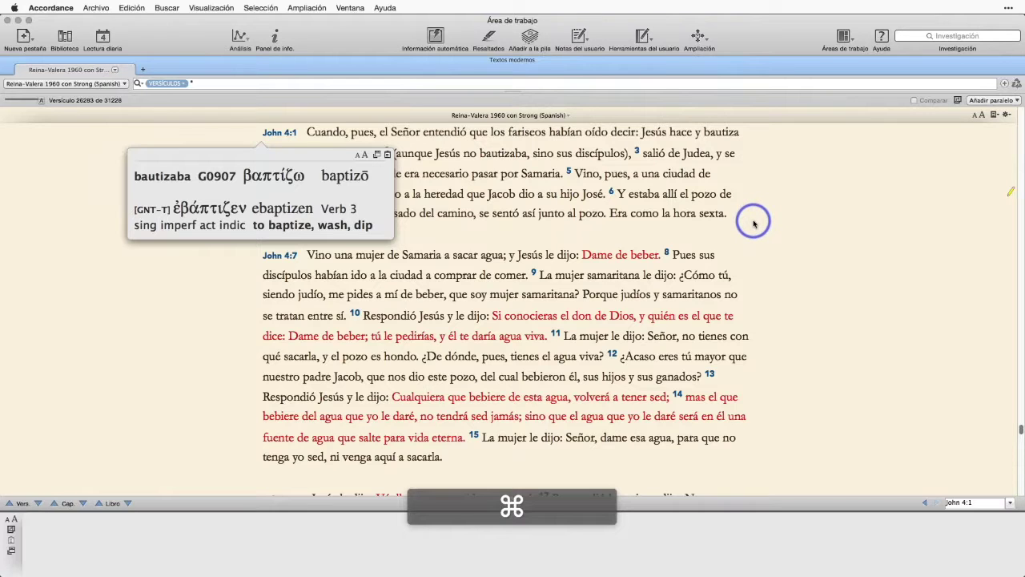
pyautogui.click(754, 223)
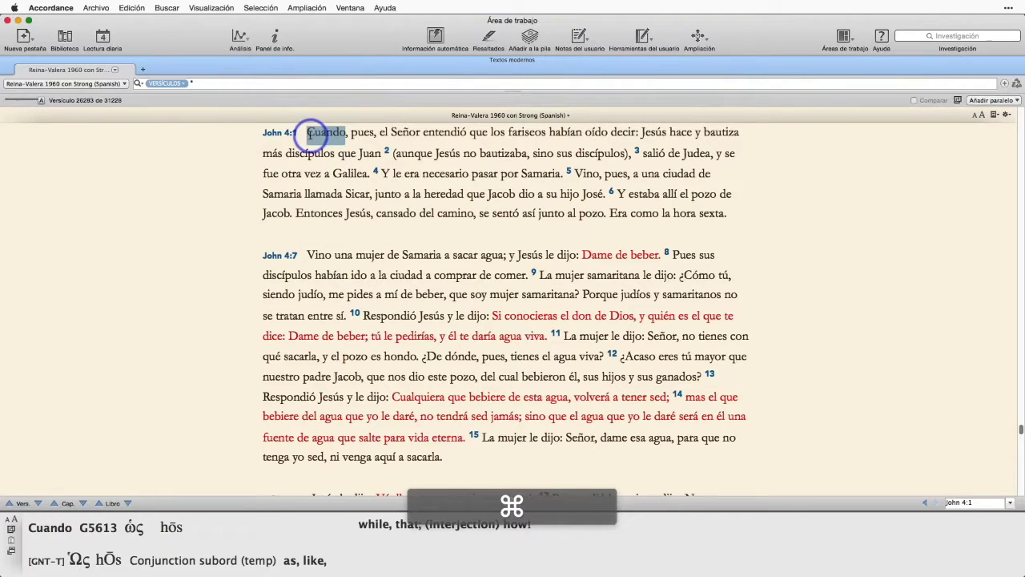
# - Select the whole passage John 4:1-6 in the Reina-Valera 1960 text and add it to the stack
pyautogui.moveTo(306, 135); pyautogui.dragTo(804, 221)
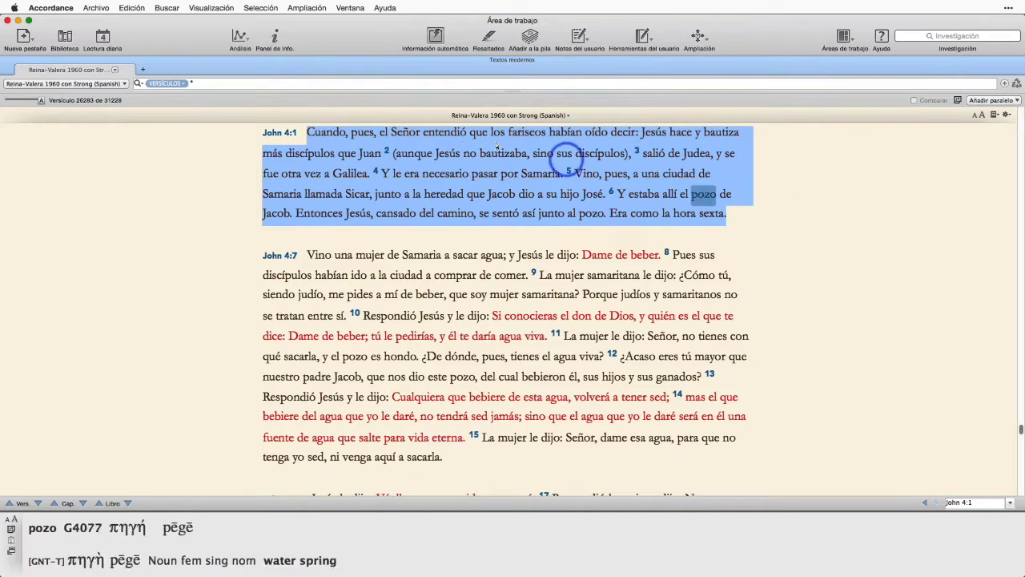
pyautogui.moveTo(491, 175)
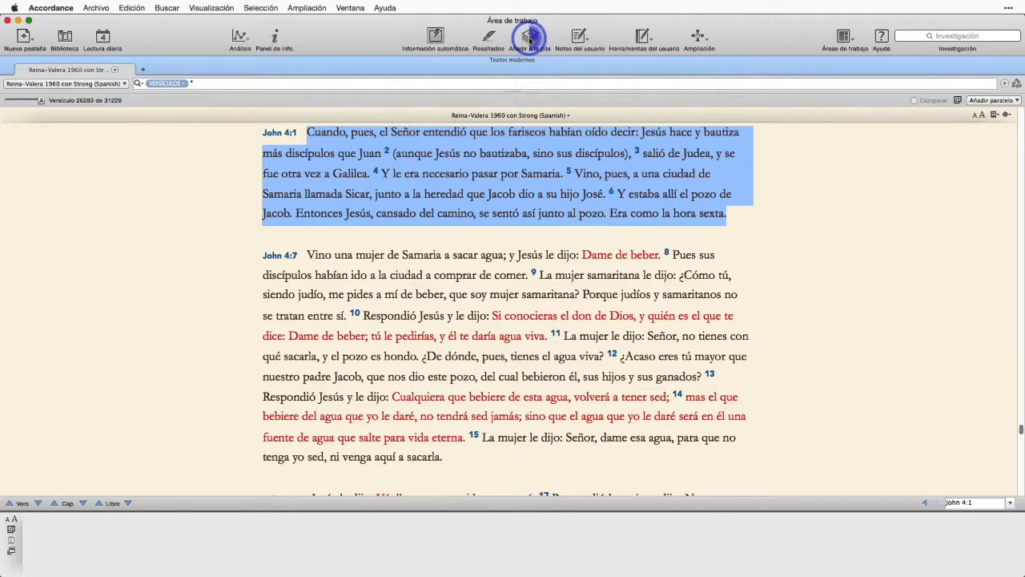
pyautogui.click(529, 39)
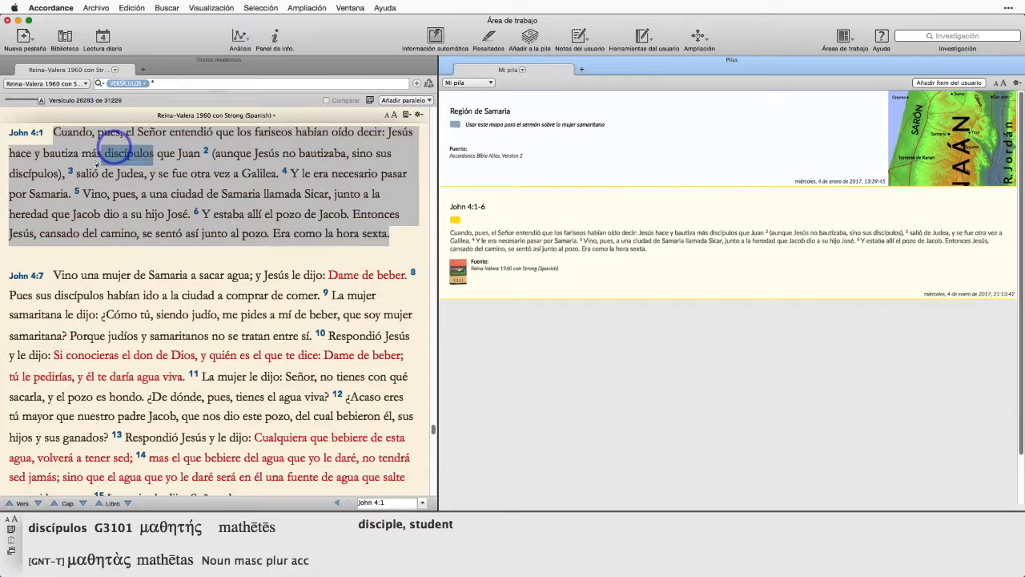
# - Open the Dios Habla Hoy study Bible notes for John 4:1 beside the stack
pyautogui.click(24, 133)
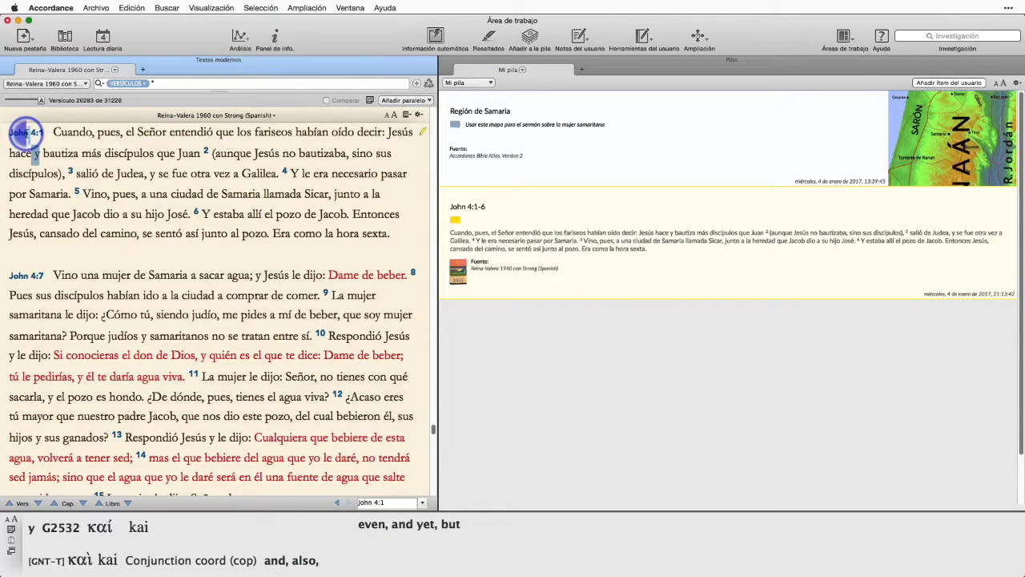
pyautogui.click(24, 133)
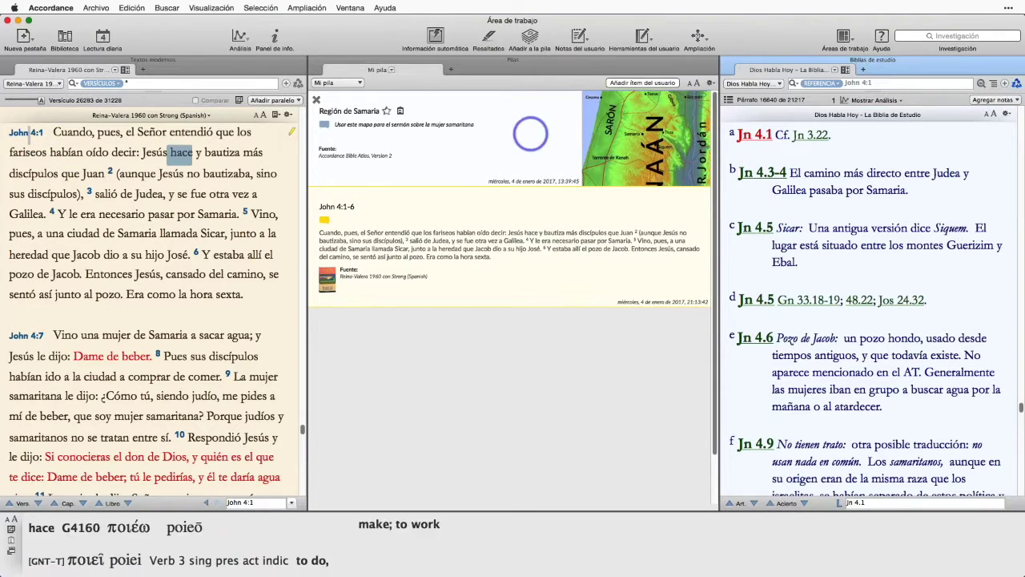
pyautogui.click(954, 142)
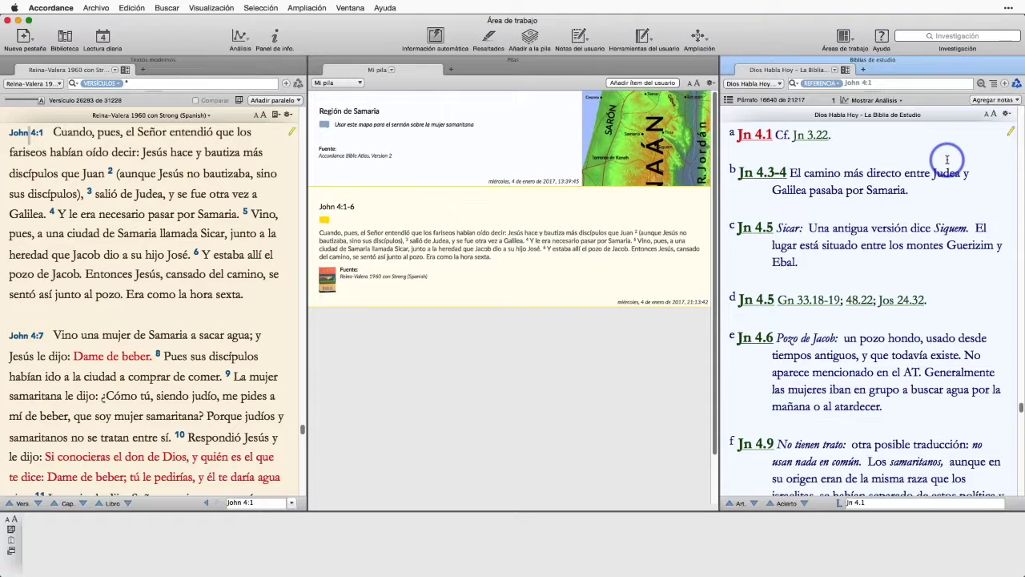
# - Select the study Bible note on Sicar at Jn 4.5 and add it to the current stack "Mi pila"
pyautogui.scroll(-1, 944, 160)
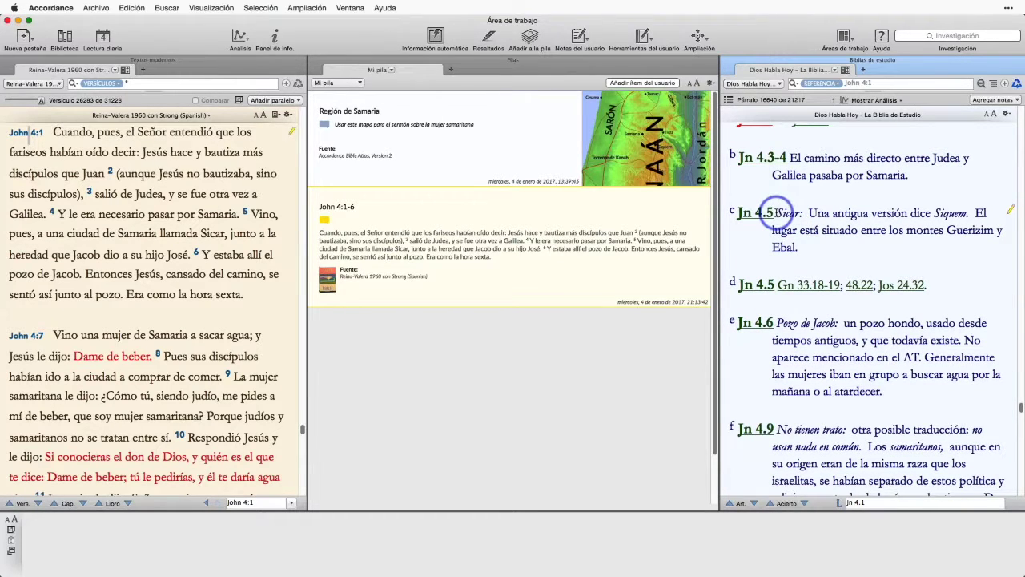
pyautogui.moveTo(777, 215); pyautogui.dragTo(850, 246)
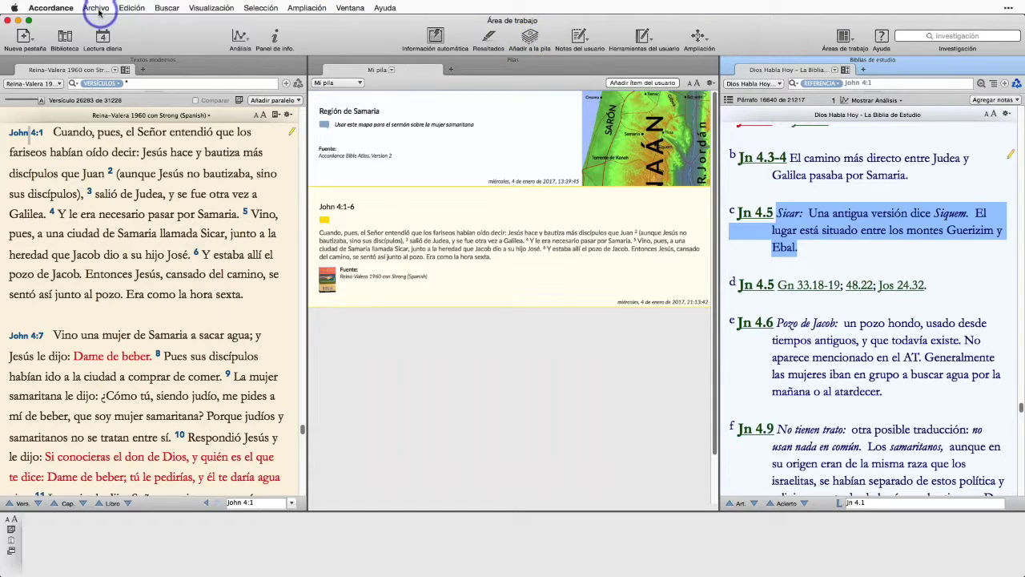
pyautogui.click(261, 8)
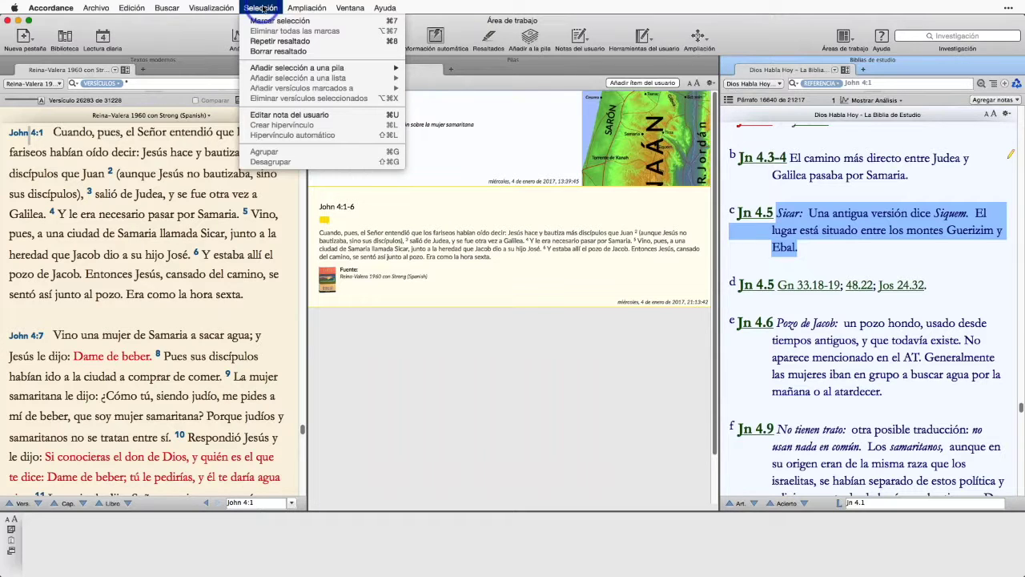
pyautogui.moveTo(280, 70)
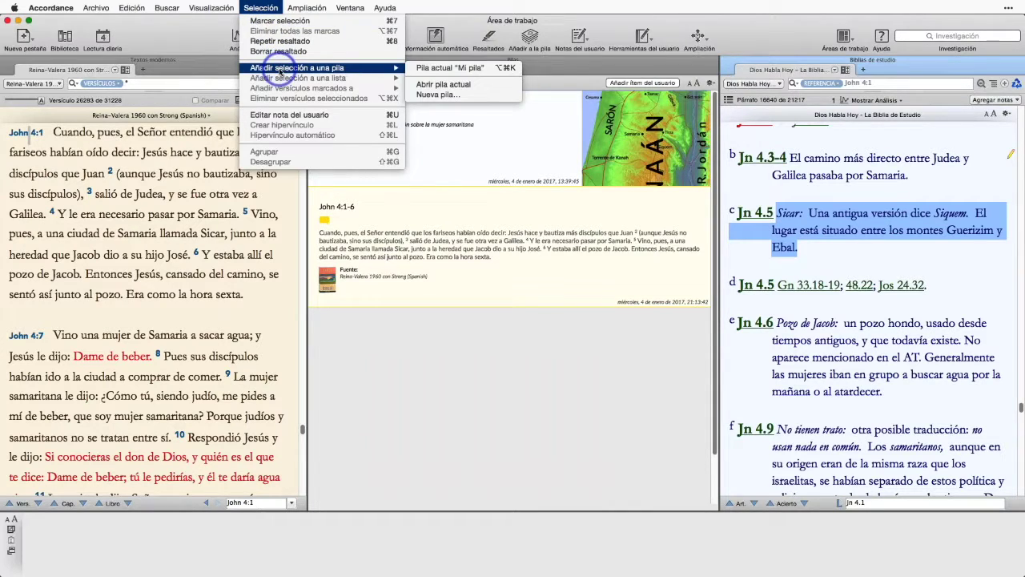
pyautogui.click(443, 70)
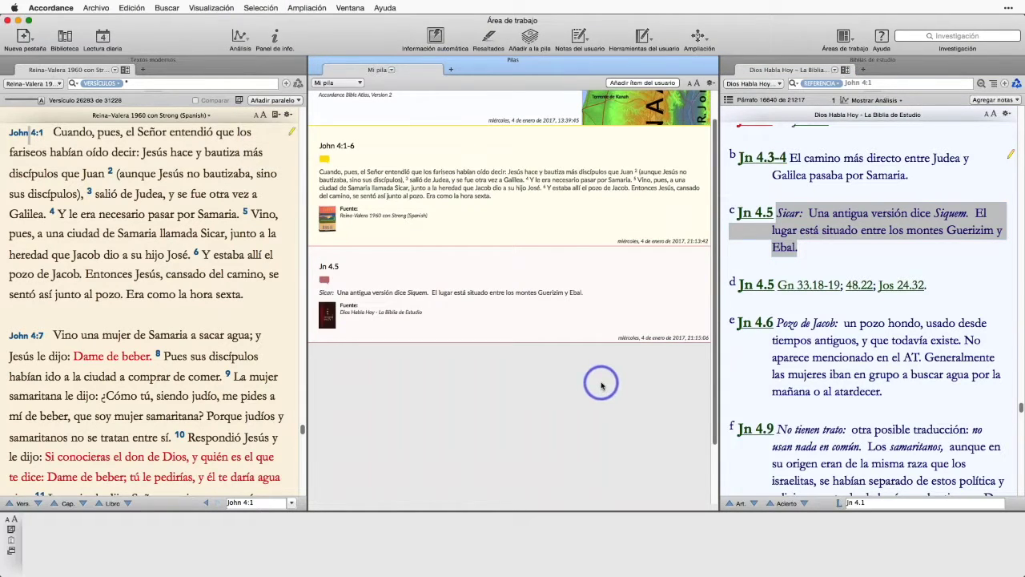
pyautogui.scroll(2, 585, 271)
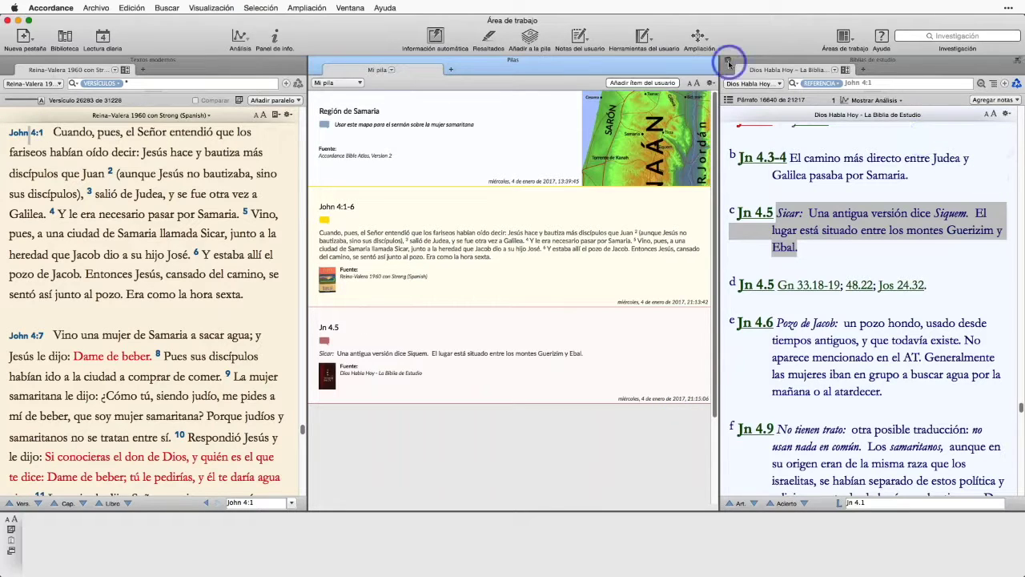
# - Switch to Safari and open the wikipedia.org site
pyautogui.moveTo(729, 63)
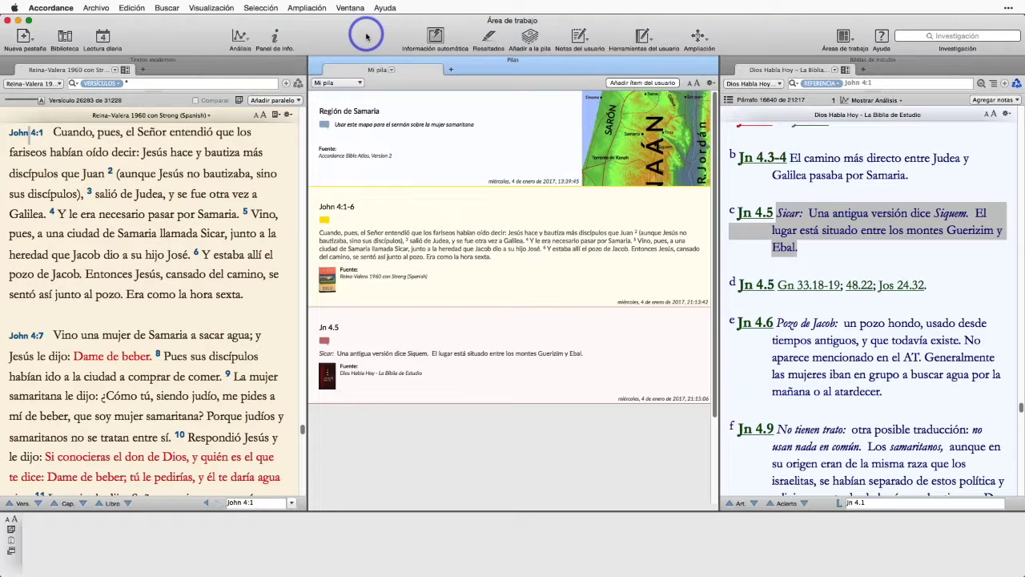
pyautogui.hotkey('alt', 'space')
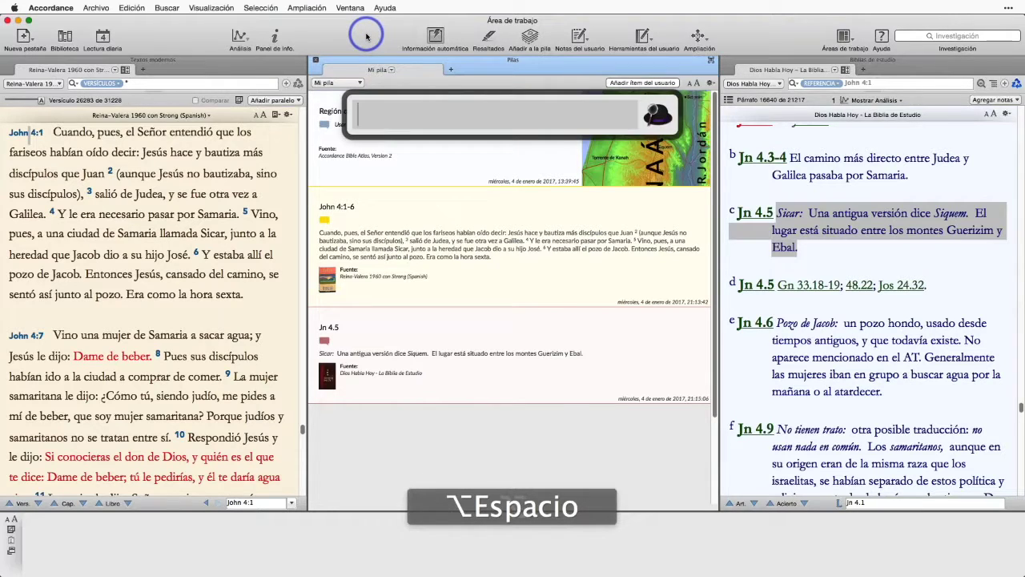
pyautogui.write('sa')
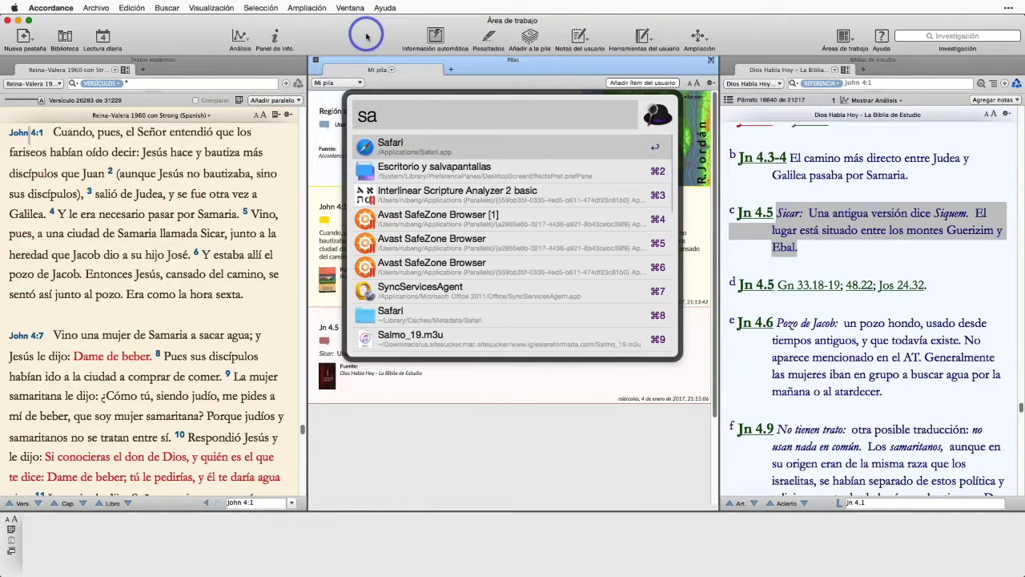
pyautogui.press('Return')
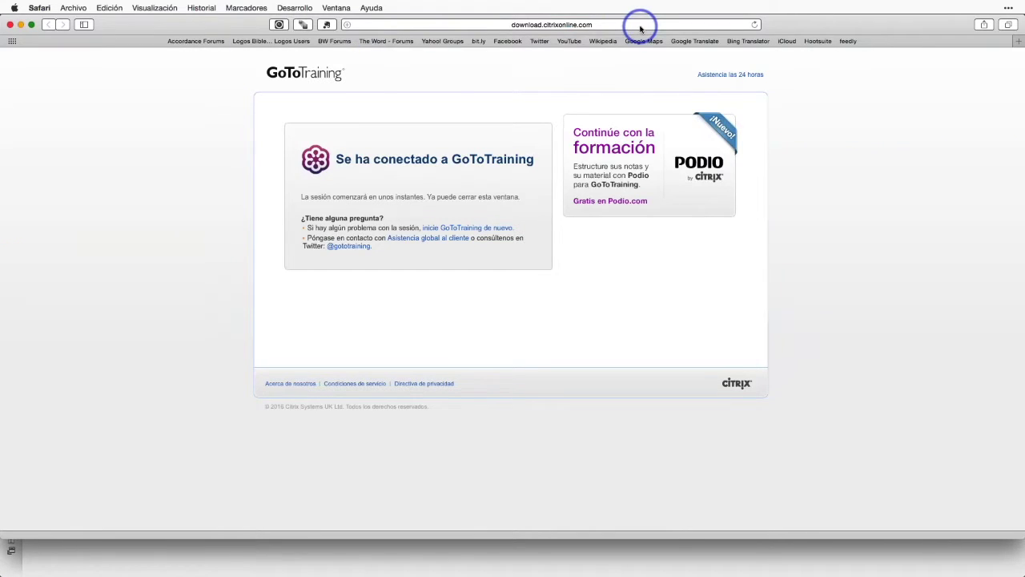
pyautogui.click(640, 28)
pyautogui.write('wi')
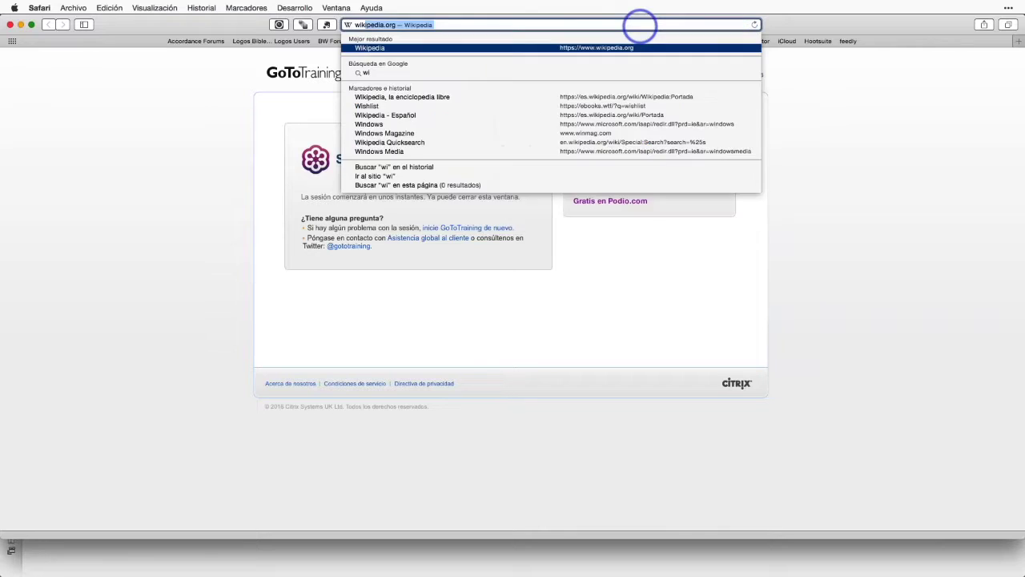
pyautogui.press('Return')
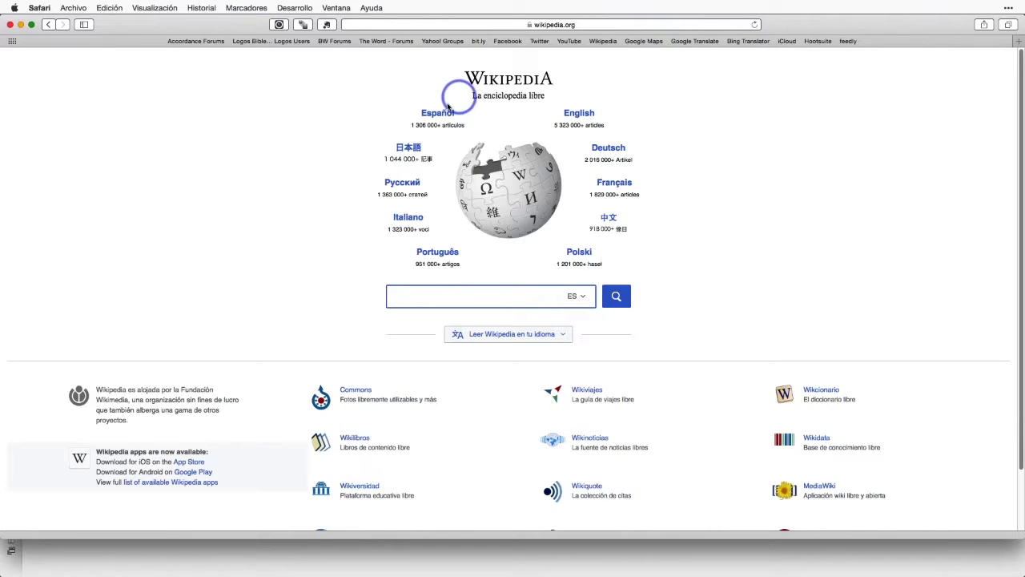
# - Enter the Spanish Wikipedia and open the article on "samaritanos"
pyautogui.click(437, 113)
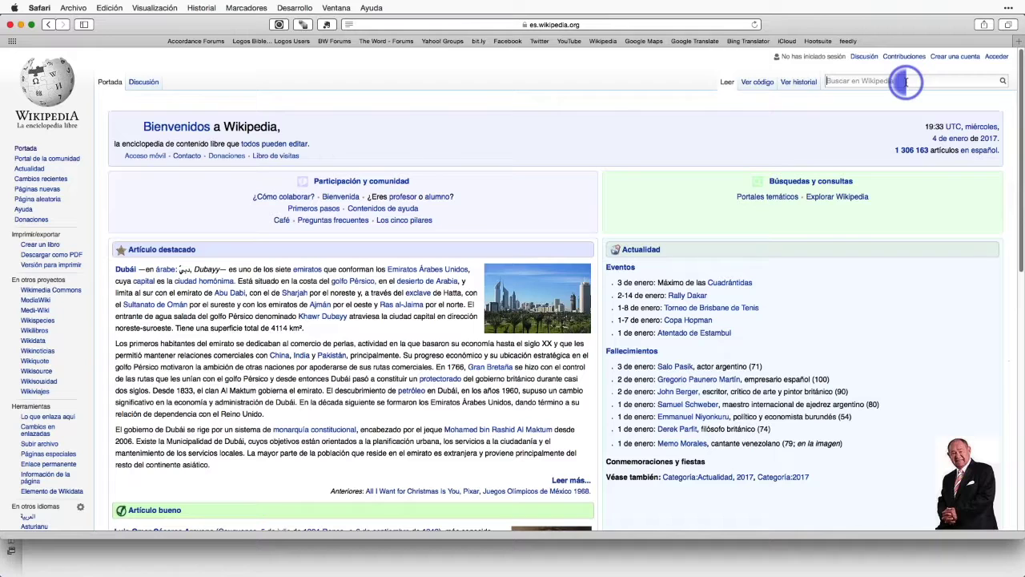
pyautogui.click(906, 81)
pyautogui.write('samar')
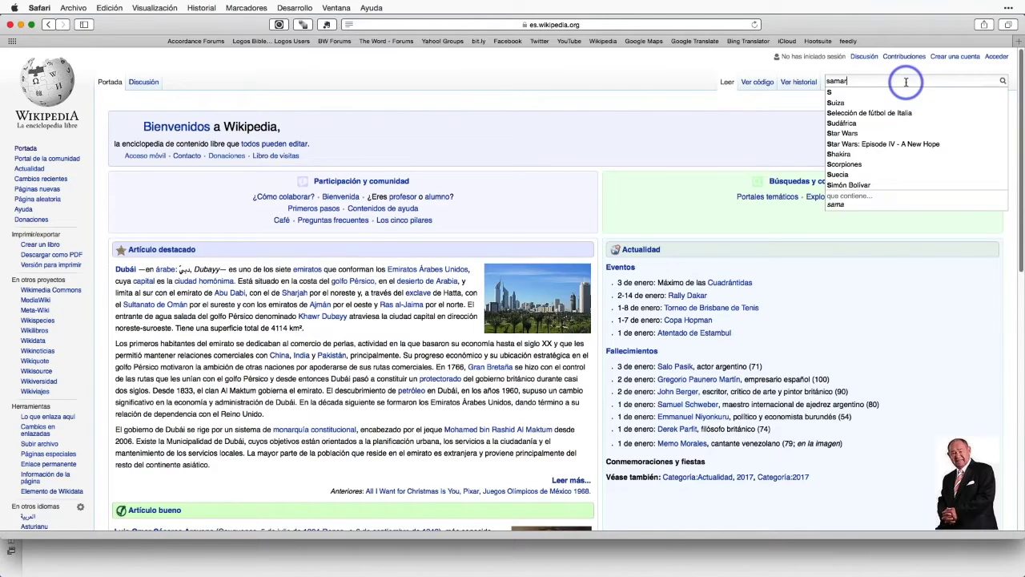
pyautogui.write('itanos')
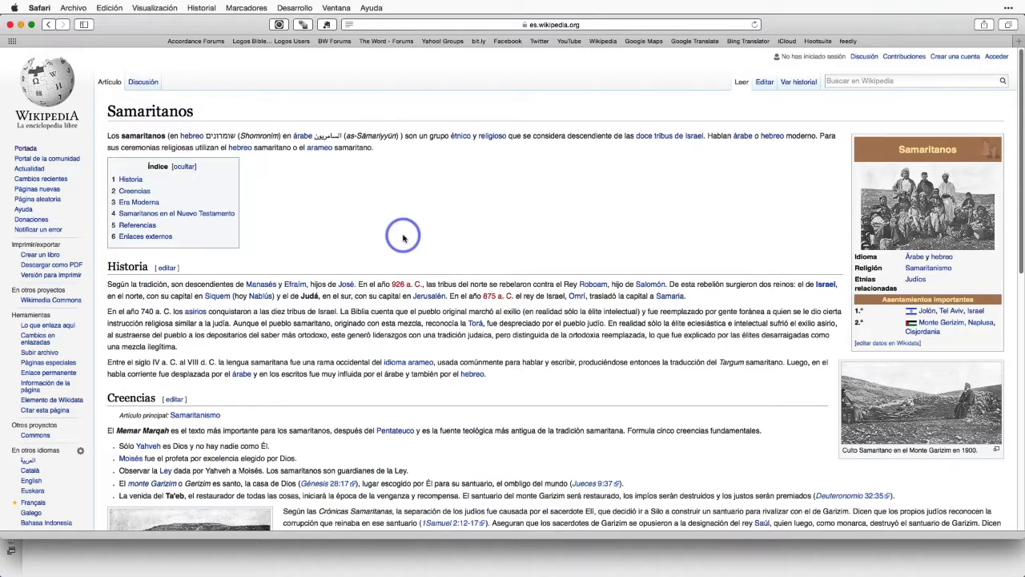
# - Copy all three paragraphs of the Historia section in the Samaritanos article
pyautogui.scroll(-1, 403, 238)
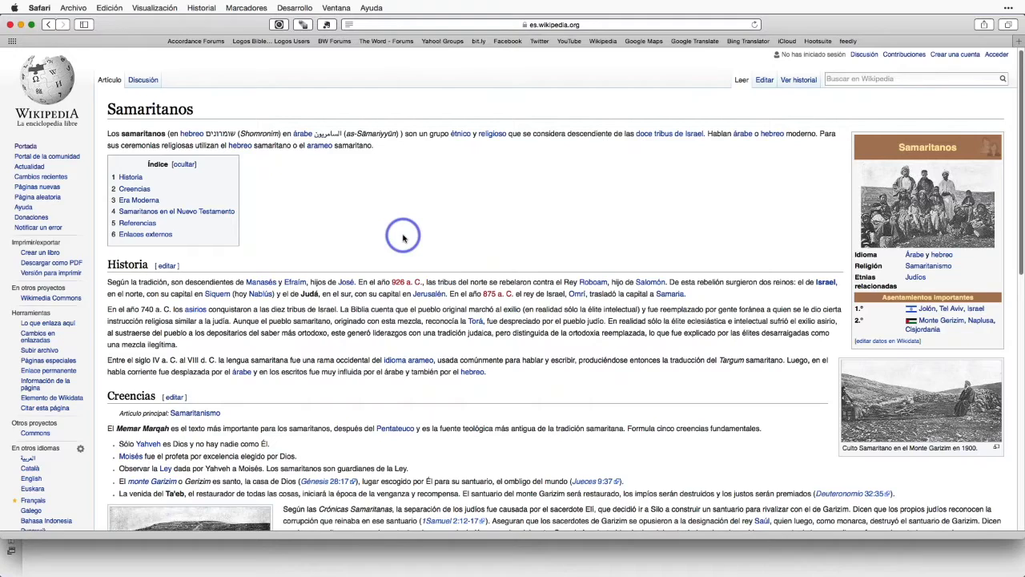
pyautogui.scroll(-3, 403, 238)
pyautogui.scroll(-3, 403, 233)
pyautogui.moveTo(116, 195); pyautogui.dragTo(485, 283)
pyautogui.rightClick(154, 194)
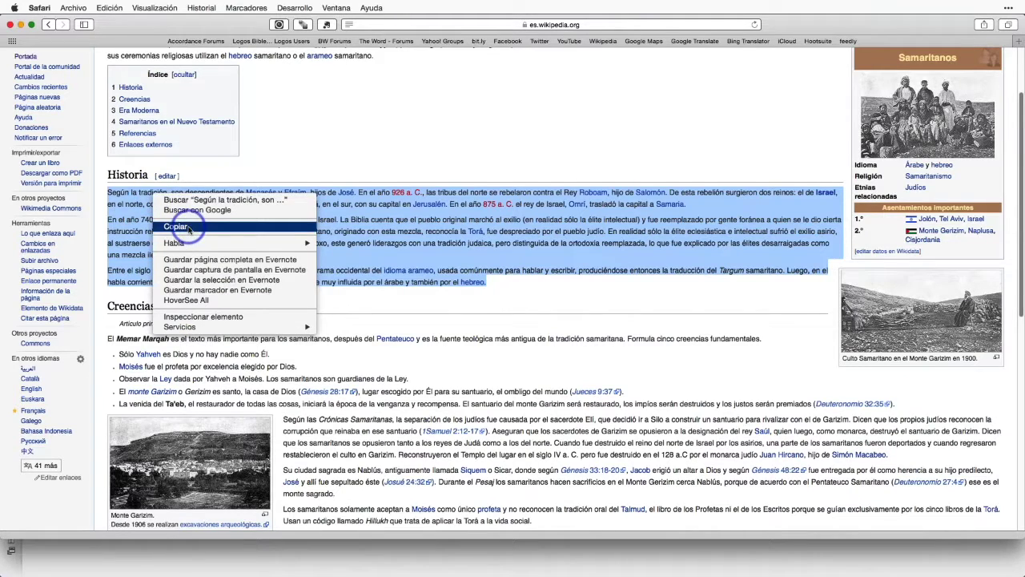
pyautogui.click(189, 227)
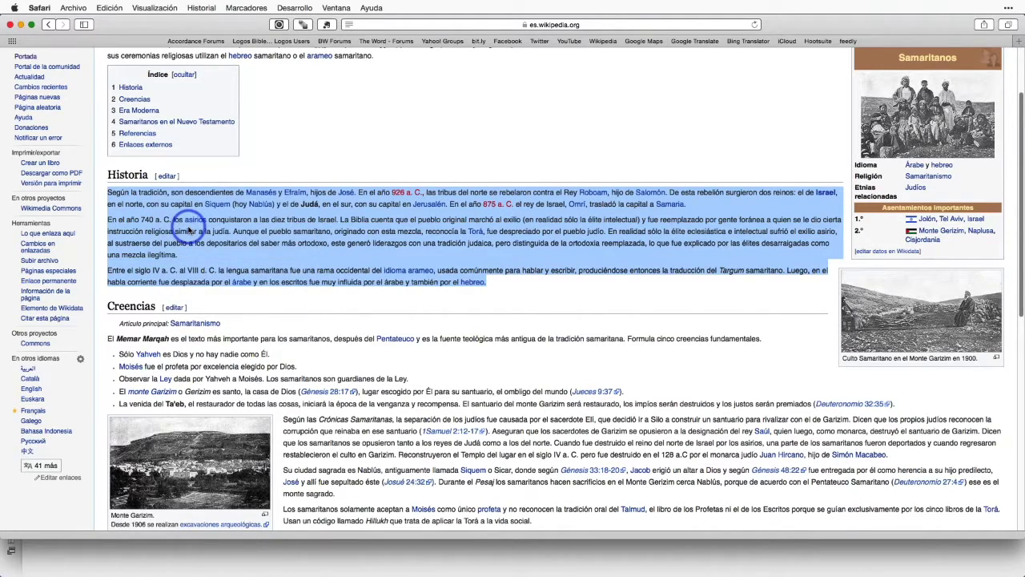
# - Return to Accordance and add a user item to the stack "Mi pila" with the copied Historia text as its content
pyautogui.press('super+Tab')
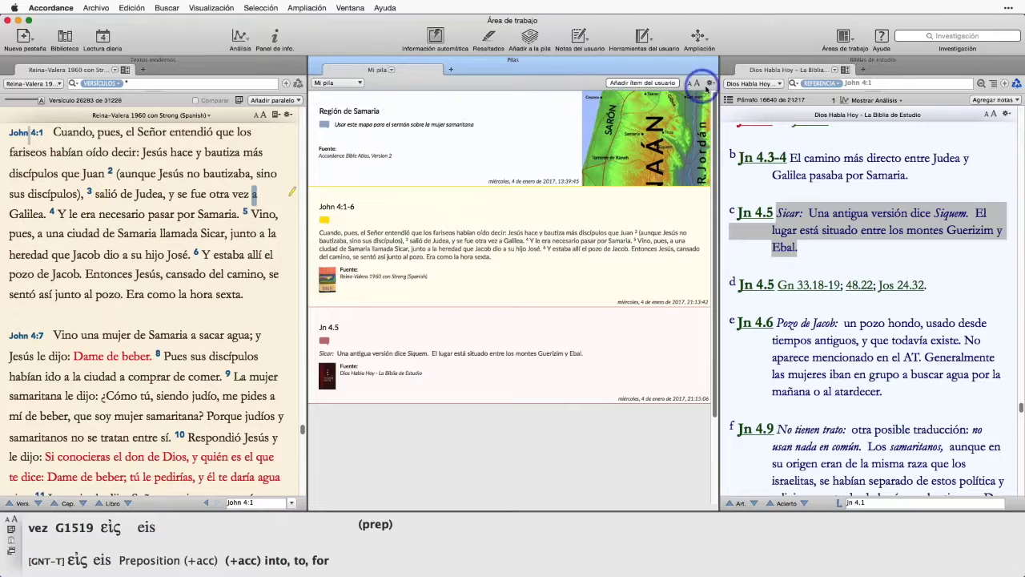
pyautogui.click(654, 85)
pyautogui.moveTo(504, 282)
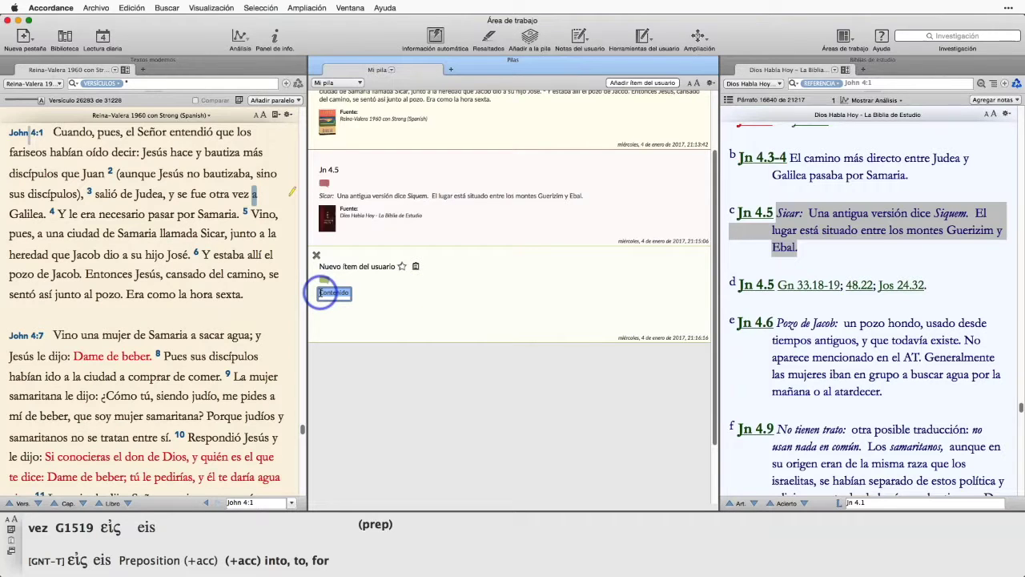
pyautogui.press('super')
pyautogui.write('Según la tradición, son descendientes de Manasés y Efraím, hijos de José. En el año 926 a. C., las tribus del norte se rebelaron contra el Rey Roboam, hijo de Salomón. De esta rebelión surgieron dos reinos: el de Israel, en el norte, con su capital en Siquem (hoy Nablús) y el de Judá, en el sur, con su capital en Jerusalén. En el año 875 a. C. el rey de Israel, Omrí, trasladó la capital a Samaria. En el año 740 a. C. los asirios conquistaron a las diez tribus de Israel. La Biblia cuenta que el pueblo original marchó al exilio (en realidad sólo la élite intelectual) y fue reemplazado por gente foránea a quien se le dio cierta instrucción religiosa similar a la judía. Aunque el pueblo samaritano, originado con esta mezcla, reconocía la Torá, fue despreciado por el pueblo judío. En realidad sólo la élite eclesiástica e intelectual sufrió el exilio asirio, al sustraerse del pueblo a los depositarios del saber más ortodoxo, este generó liderazgos con una tradición judaica, pero distinguida de la ortodoxia reemplazada, lo que fue explicado por las élites desarraigadas como una mezcla ilegítima. Entre el siglo IV a. C. al VIII d. C. la lengua samaritana fue una rama occidental del idioma arameo, usada comúnmente para hablar y escribir, produciéndose entonces la traducción del Targum samaritano. Luego, en el habla corriente fue desplazada por el árabe y en los escritos fue muy influida por el árabe y también por el hebreo.')
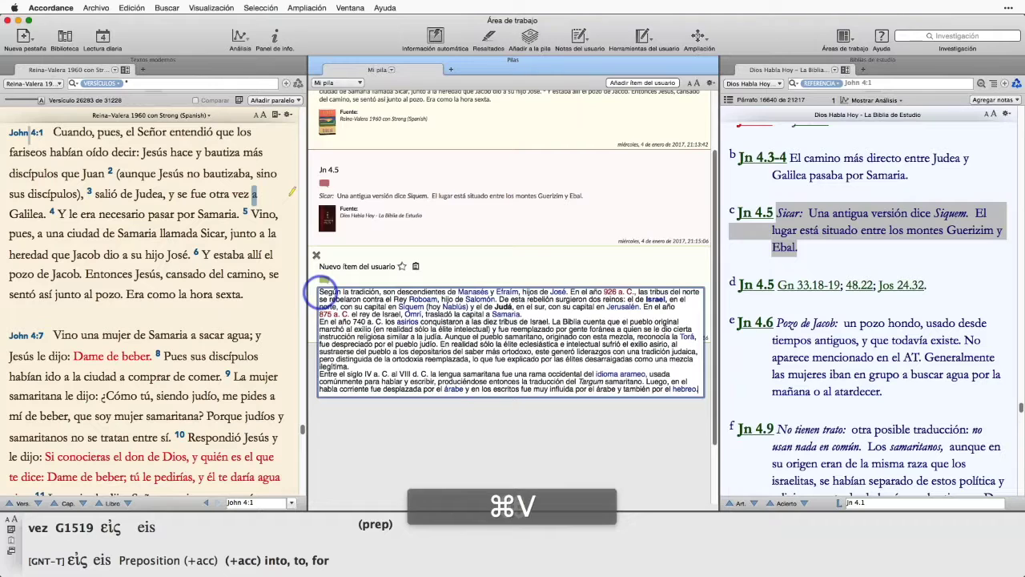
pyautogui.click(534, 417)
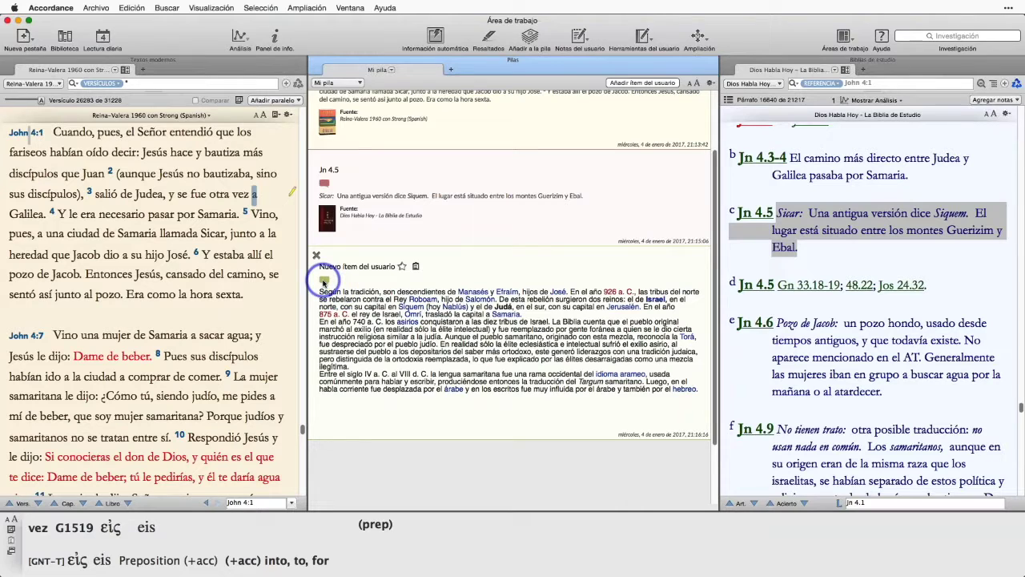
# - Copy the Samaritanos article's web address from Safari and paste it as the comment of the new user item in Accordance
pyautogui.press('super+Tab')
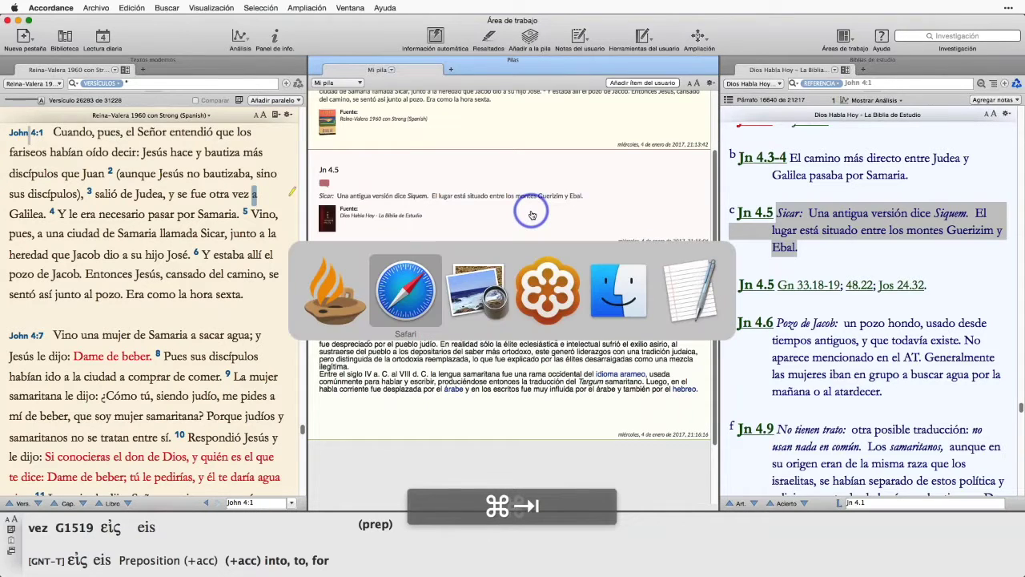
pyautogui.press('super+Tab')
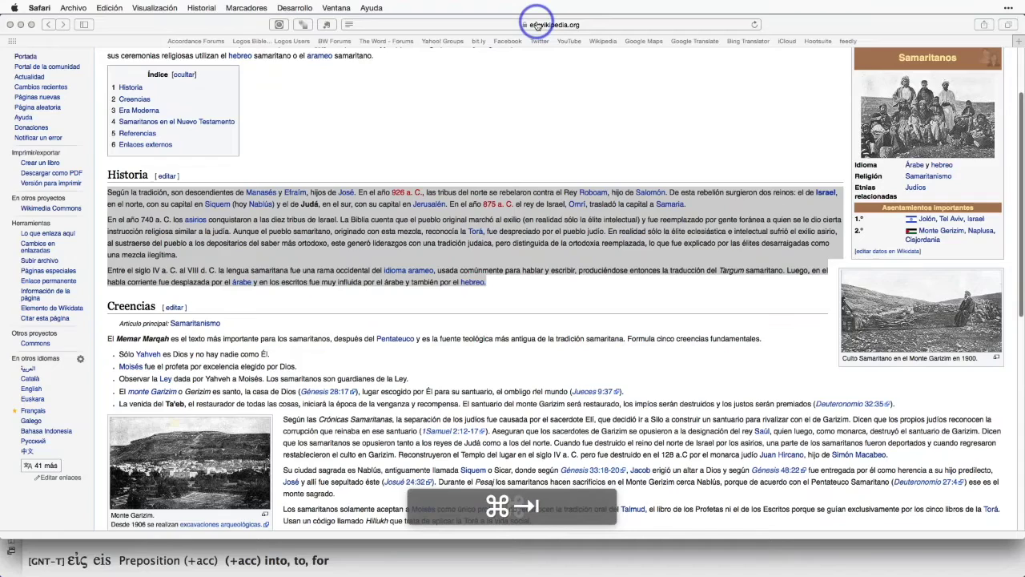
pyautogui.click(606, 24)
pyautogui.moveTo(606, 24); pyautogui.dragTo(327, 24)
pyautogui.press('super+c')
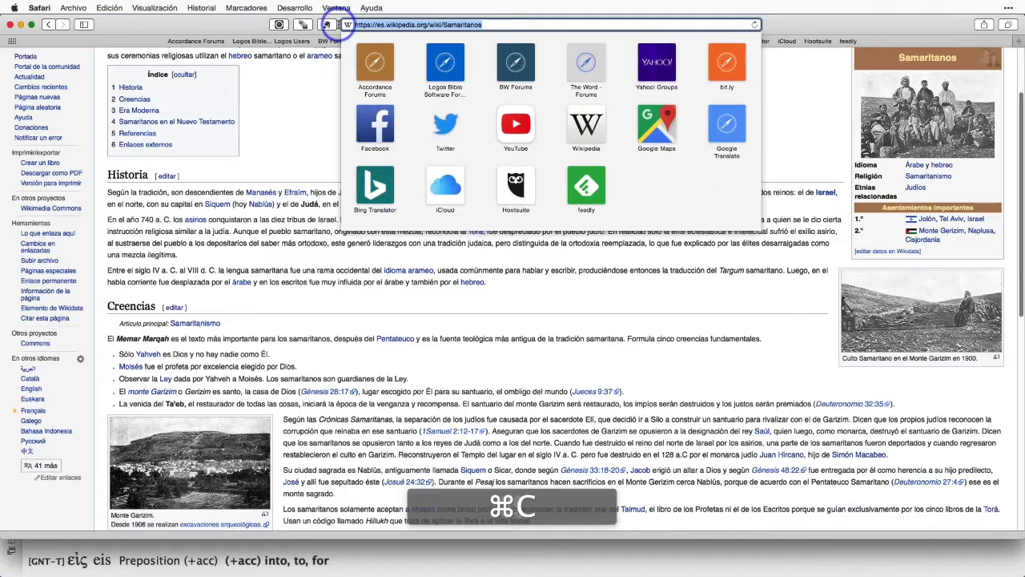
pyautogui.press('super+Tab')
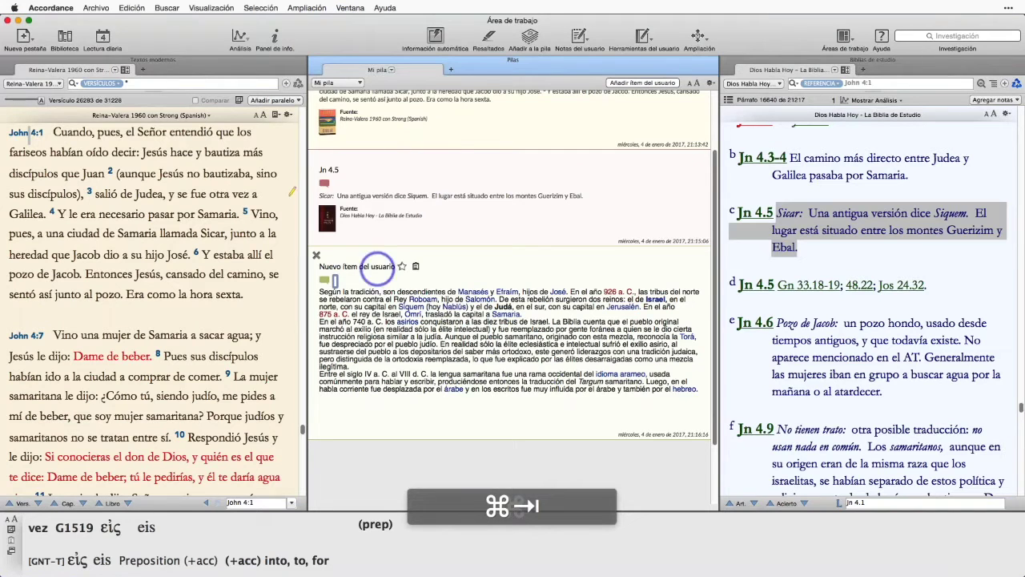
pyautogui.press('super+v')
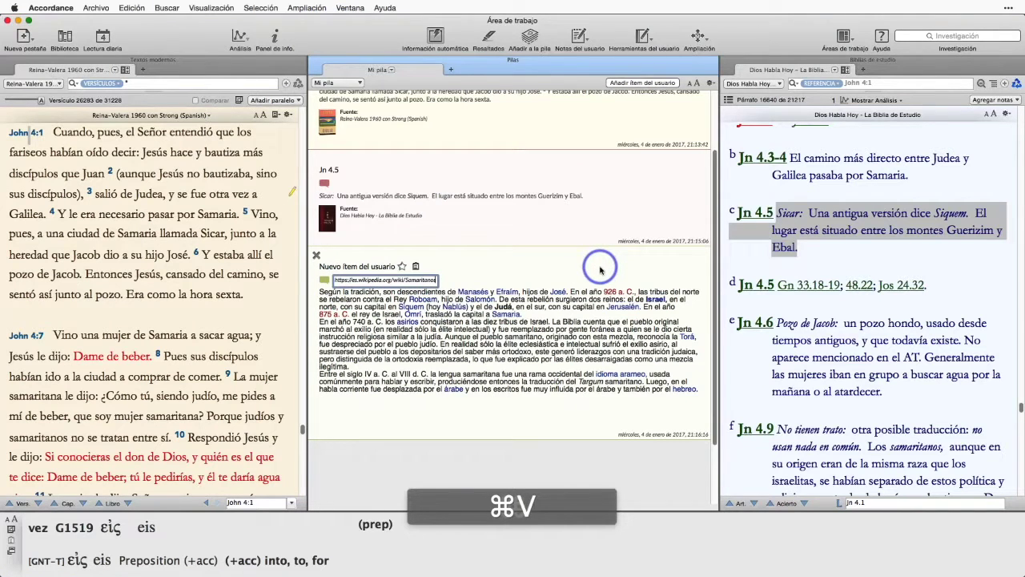
pyautogui.click(469, 279)
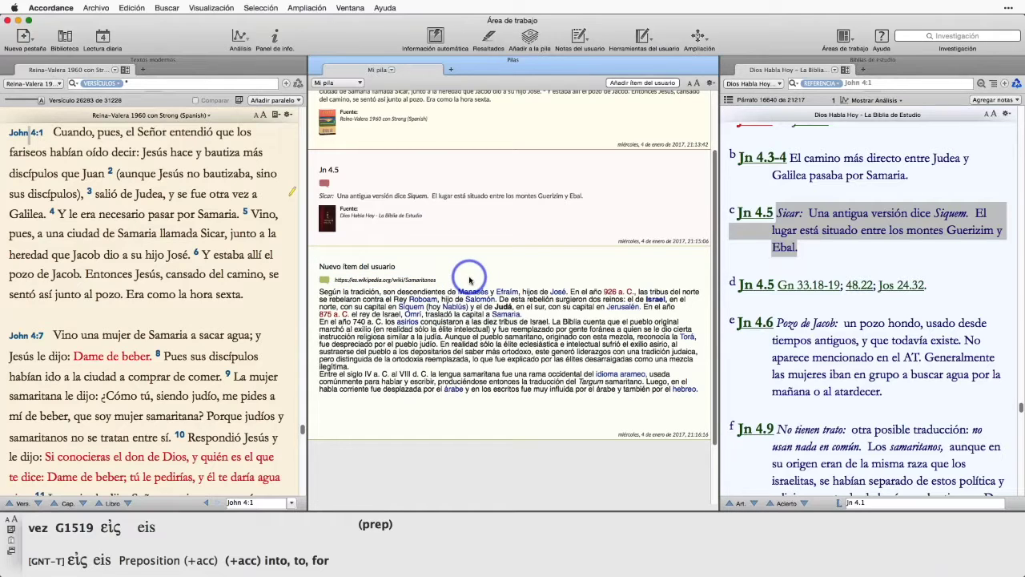
# - Review the items collected in the stack, from the new user item up to the John 4:1-6 passage
pyautogui.scroll(1, 465, 281)
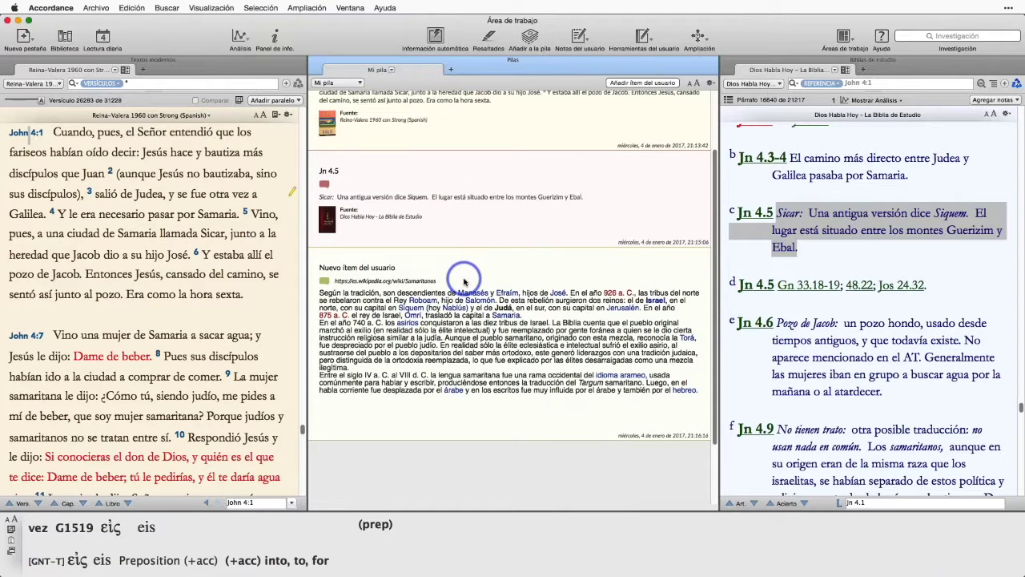
pyautogui.scroll(4, 462, 280)
pyautogui.scroll(1, 463, 281)
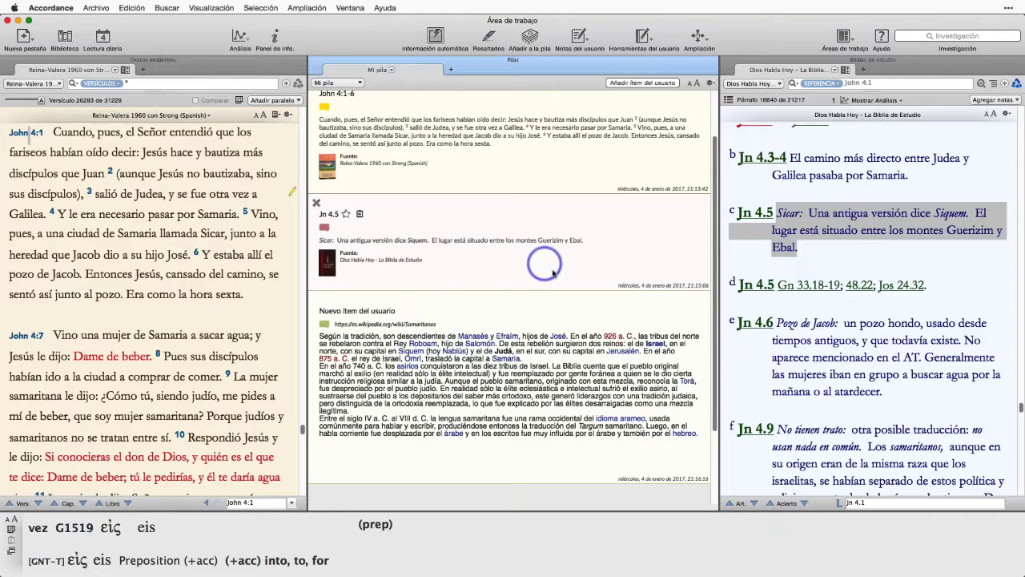
pyautogui.scroll(2, 577, 319)
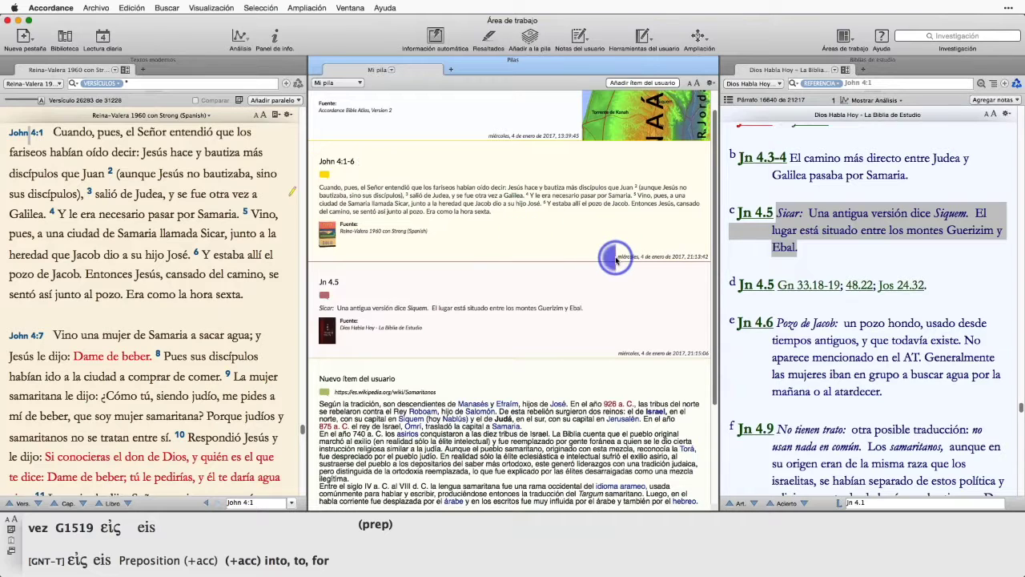
pyautogui.moveTo(617, 260); pyautogui.dragTo(485, 255)
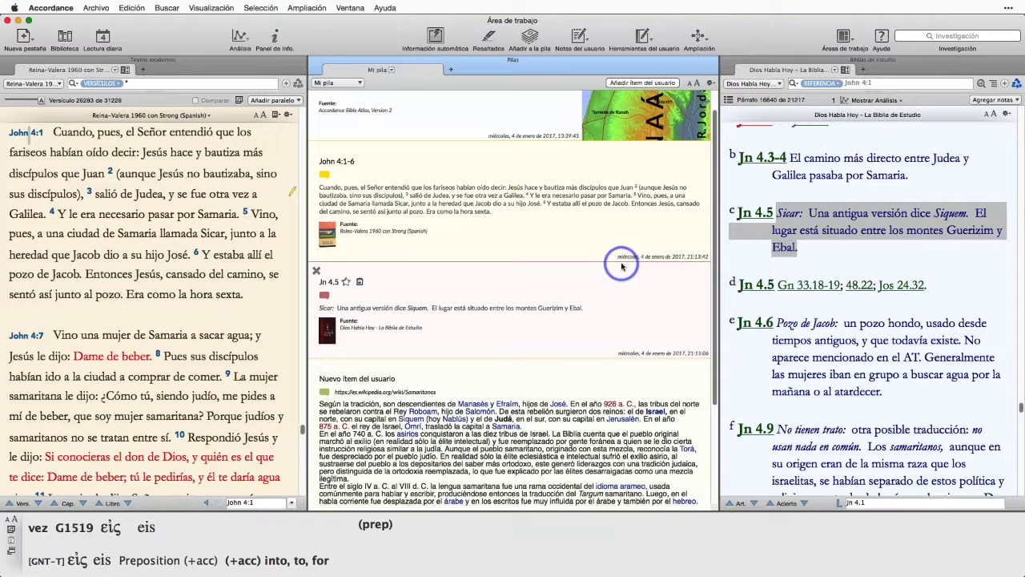
pyautogui.hotkey('alt', 'z')
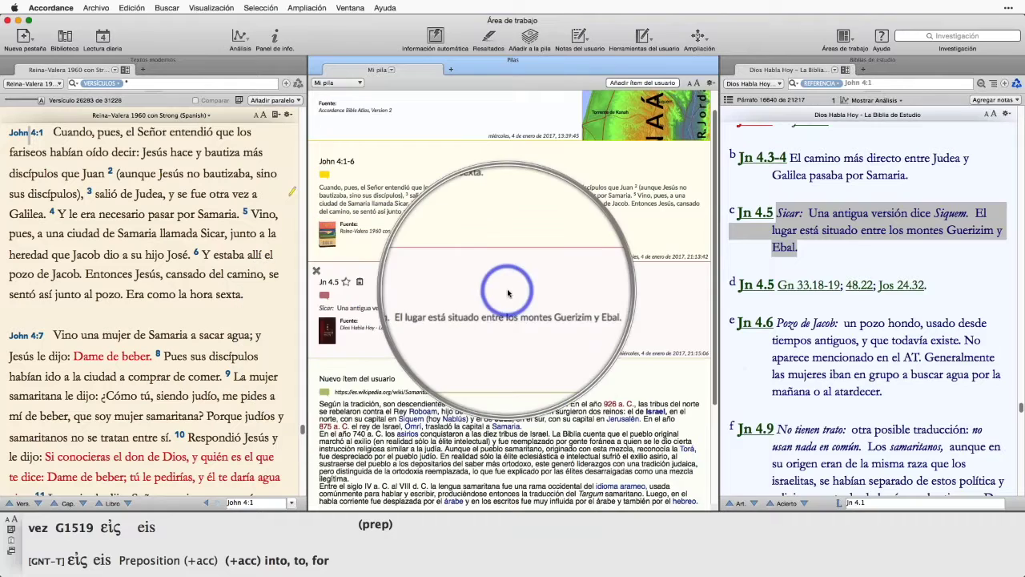
pyautogui.hotkey('alt', 'z')
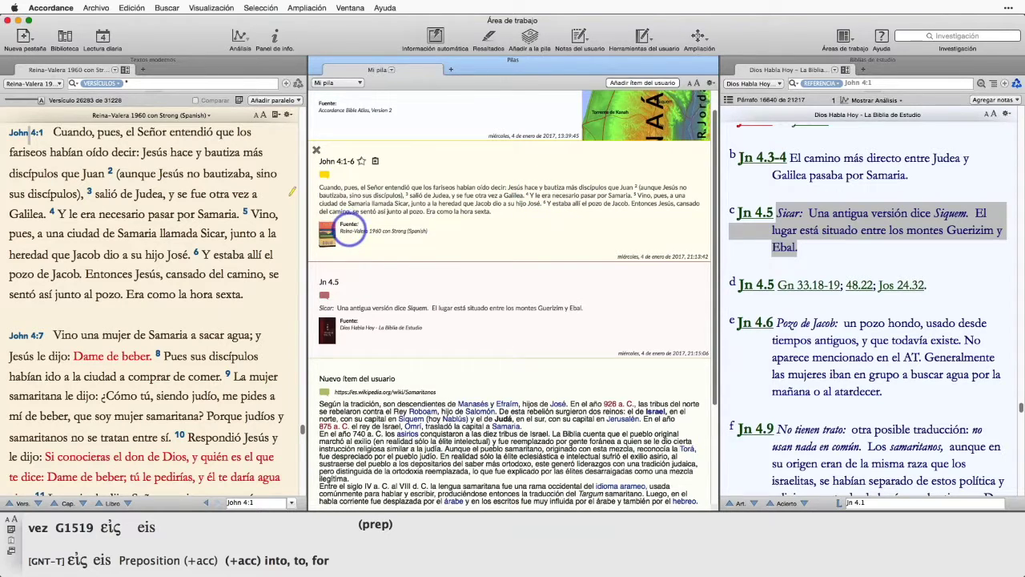
# - Open the Reina-Valera 1960 source of the John 4:1-6 stack item, browse back to Genesis, and return to the passage through the source link
pyautogui.click(350, 230)
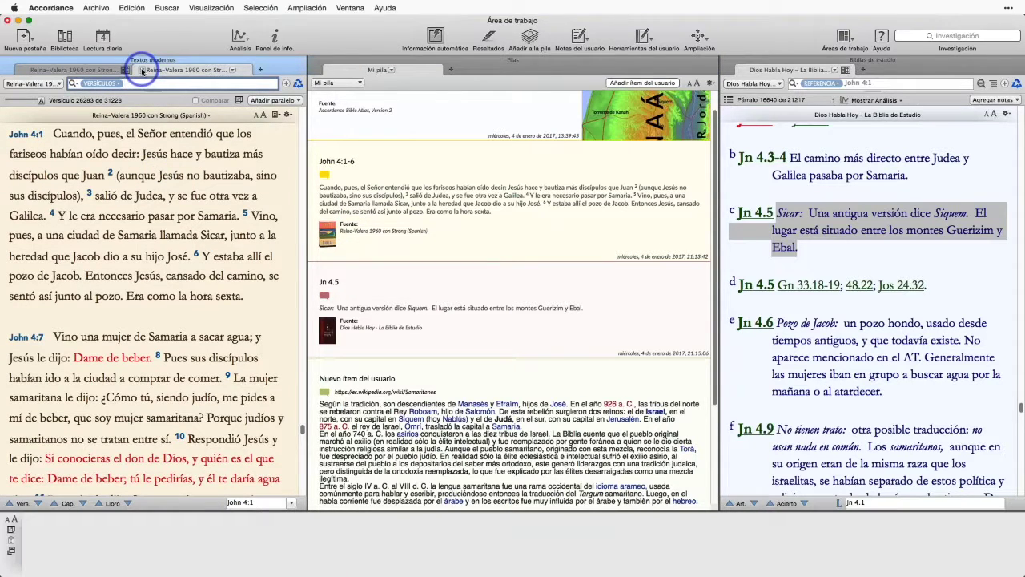
pyautogui.moveTo(228, 337)
pyautogui.scroll(-12, 225, 337)
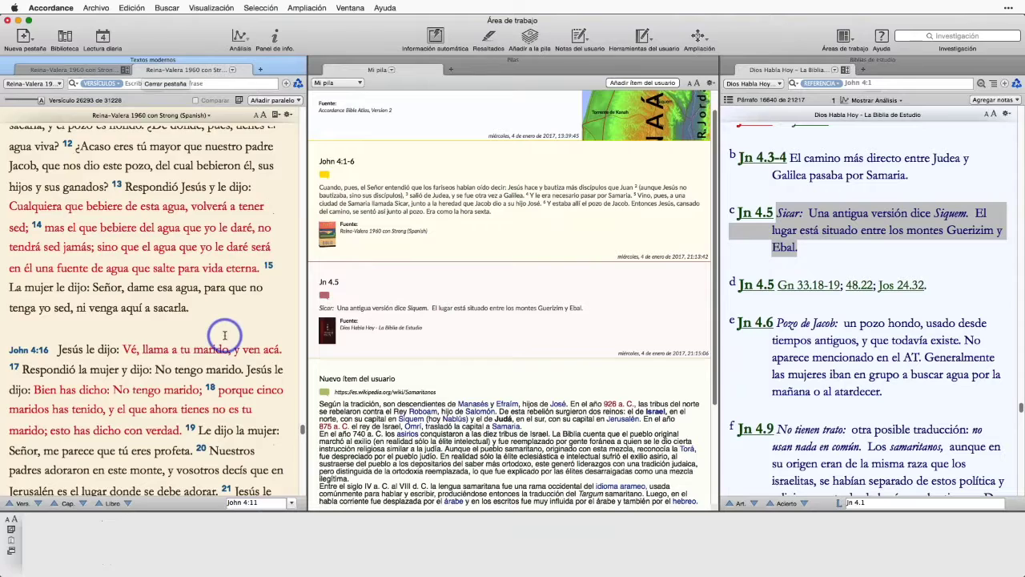
pyautogui.moveTo(301, 428); pyautogui.dragTo(293, 249)
pyautogui.moveTo(297, 301); pyautogui.dragTo(302, 128)
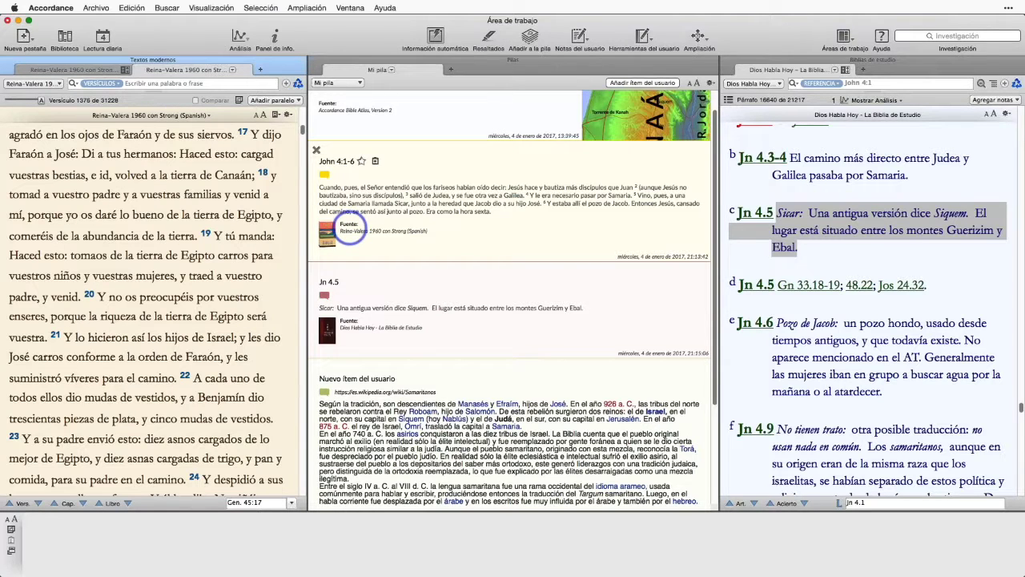
pyautogui.click(351, 226)
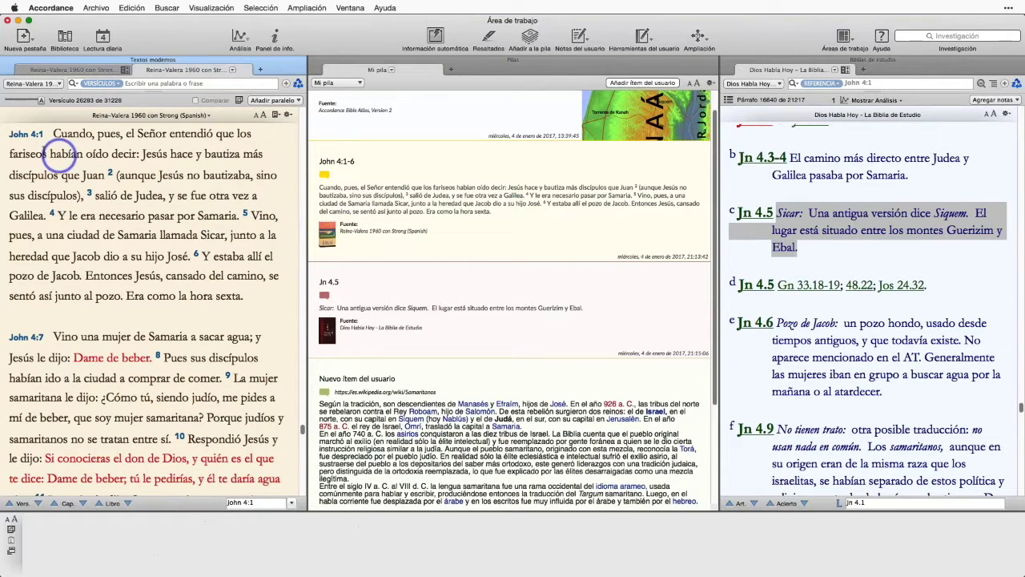
pyautogui.moveTo(28, 144)
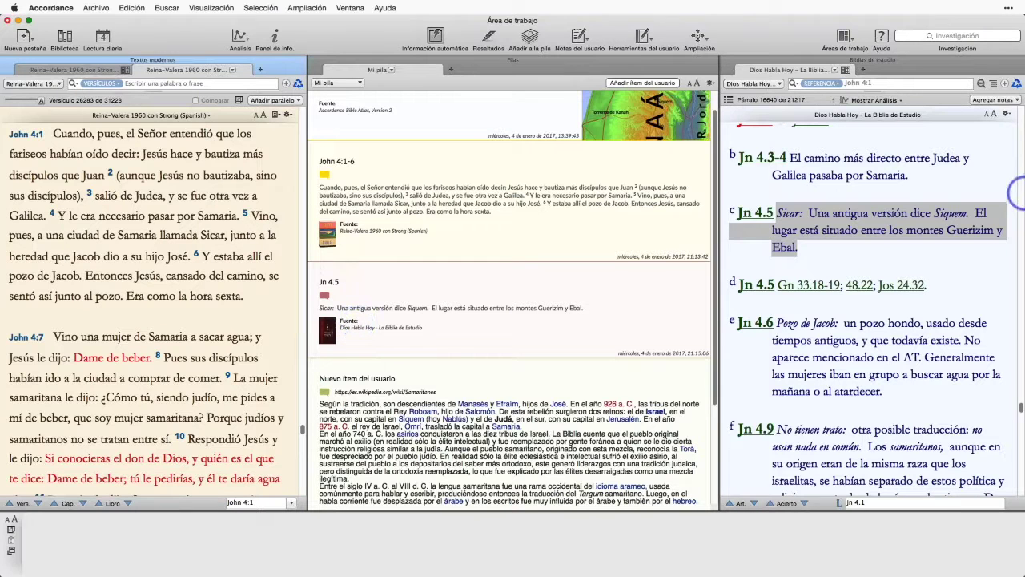
# - Close the Dios Habla Hoy study Bible and reopen it at the Sicar note through the Jn 4.5 stack item's source link
pyautogui.click(744, 71)
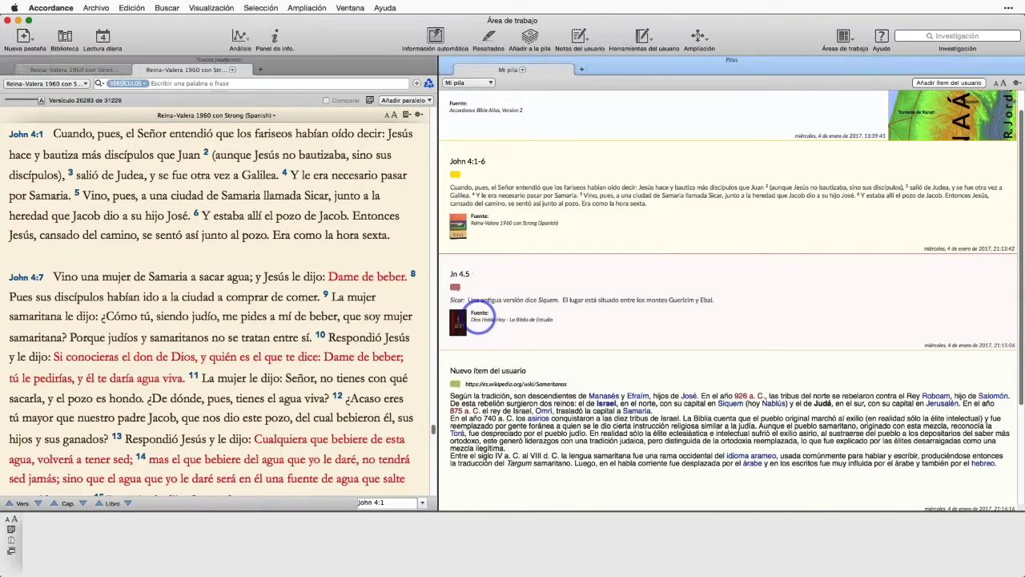
pyautogui.click(478, 320)
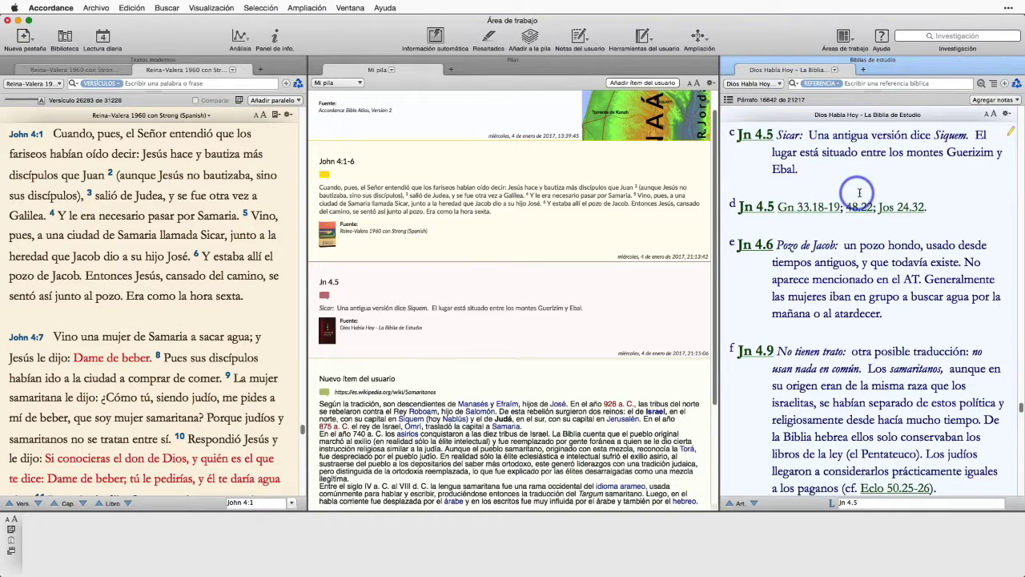
pyautogui.moveTo(903, 201)
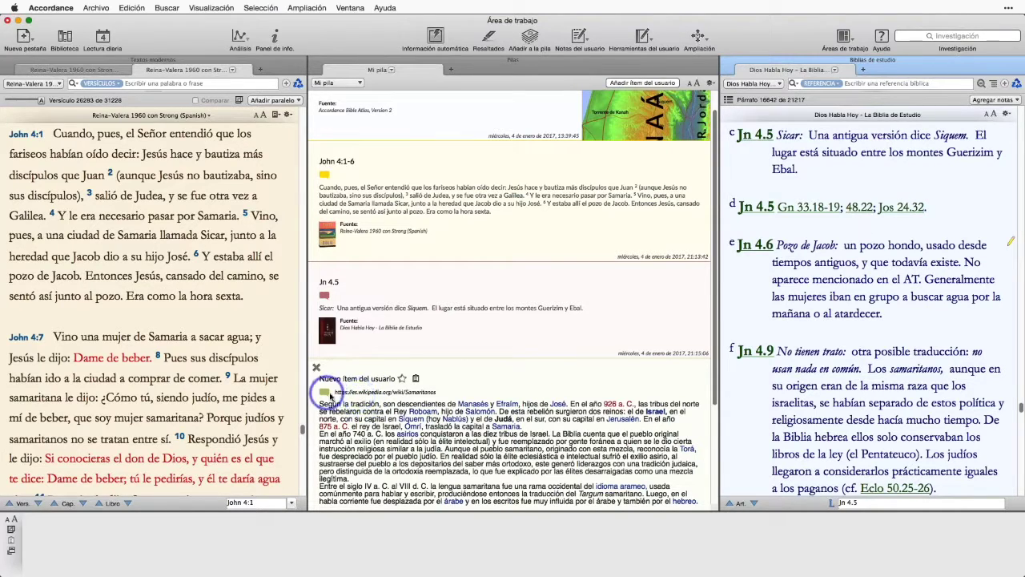
pyautogui.click(348, 395)
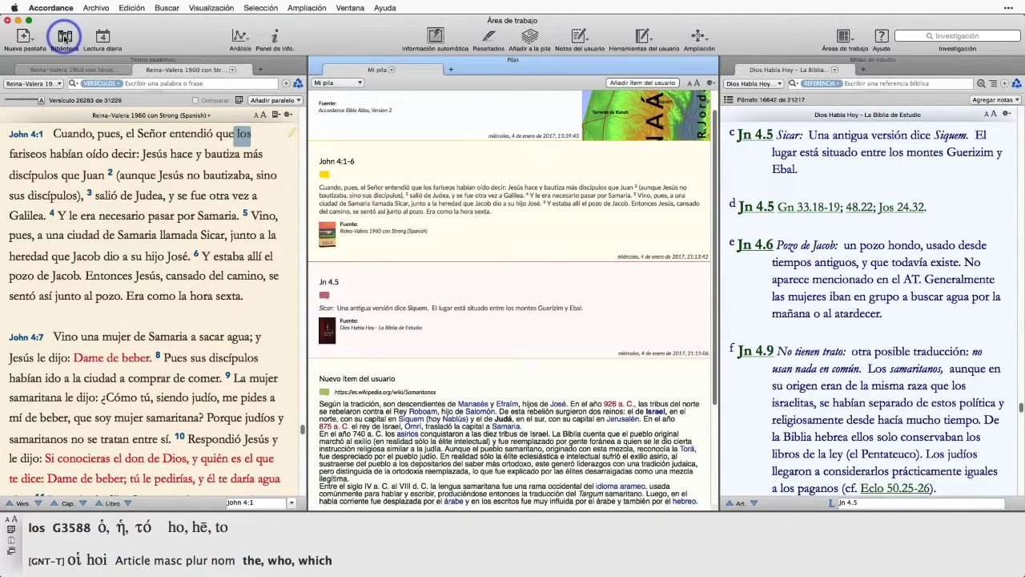
# - Search the library for "barclay" and open the Comentario de Barclay module
pyautogui.click(65, 38)
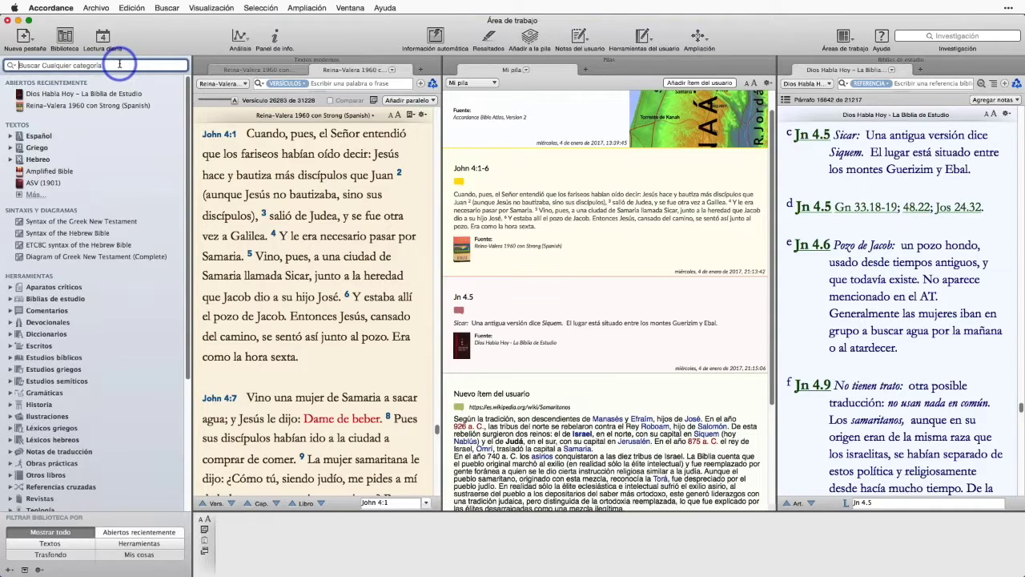
pyautogui.write('barclay')
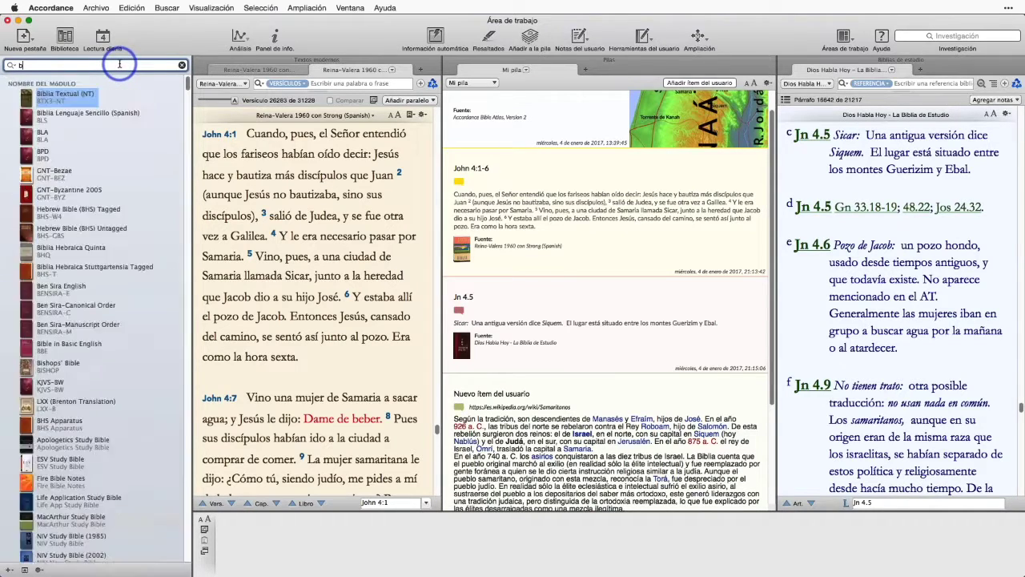
pyautogui.click(65, 99)
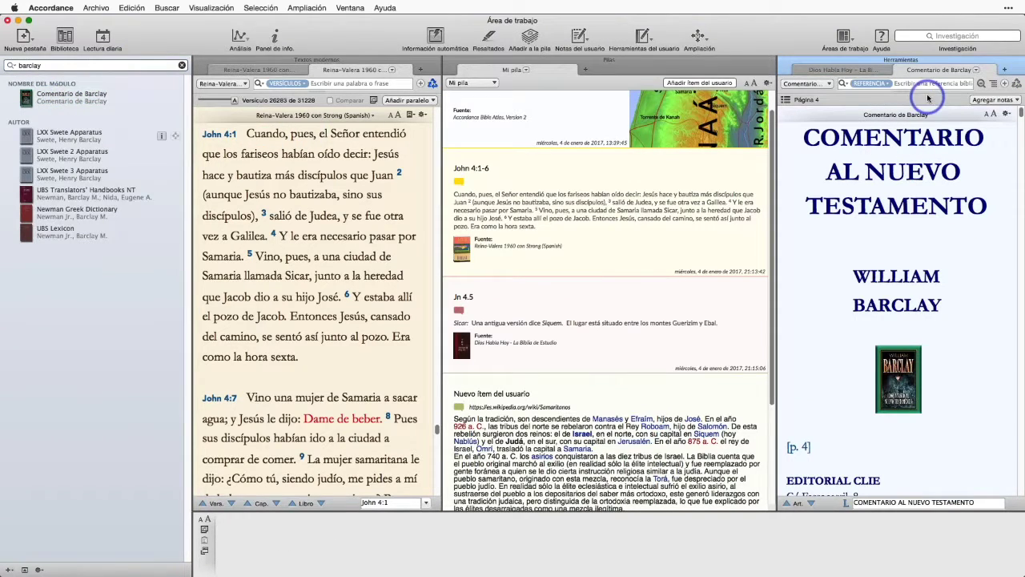
# - Switch the Barclay commentary's search field to Contenido and search it for "samaritanos"
pyautogui.click(881, 83)
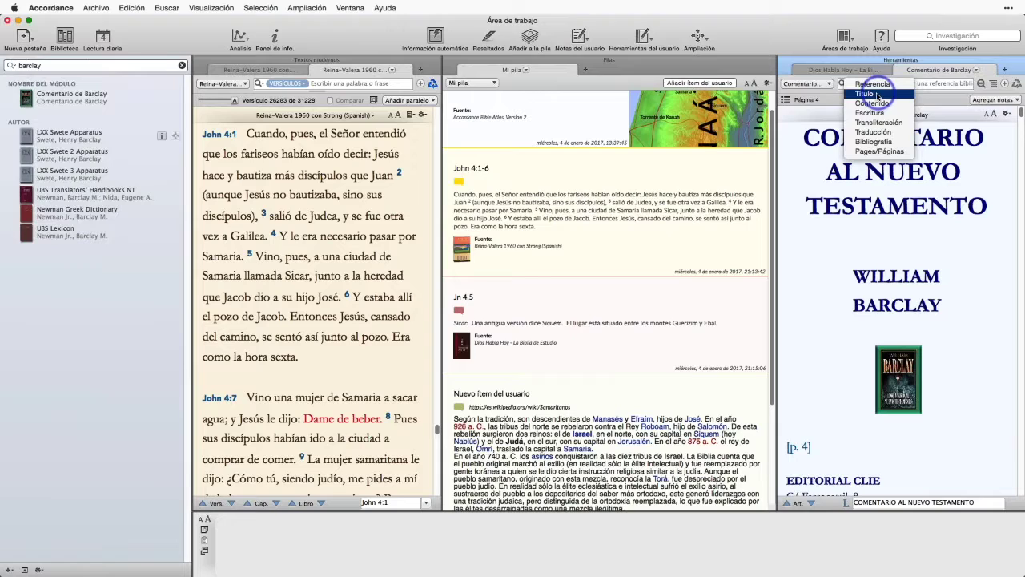
pyautogui.click(871, 104)
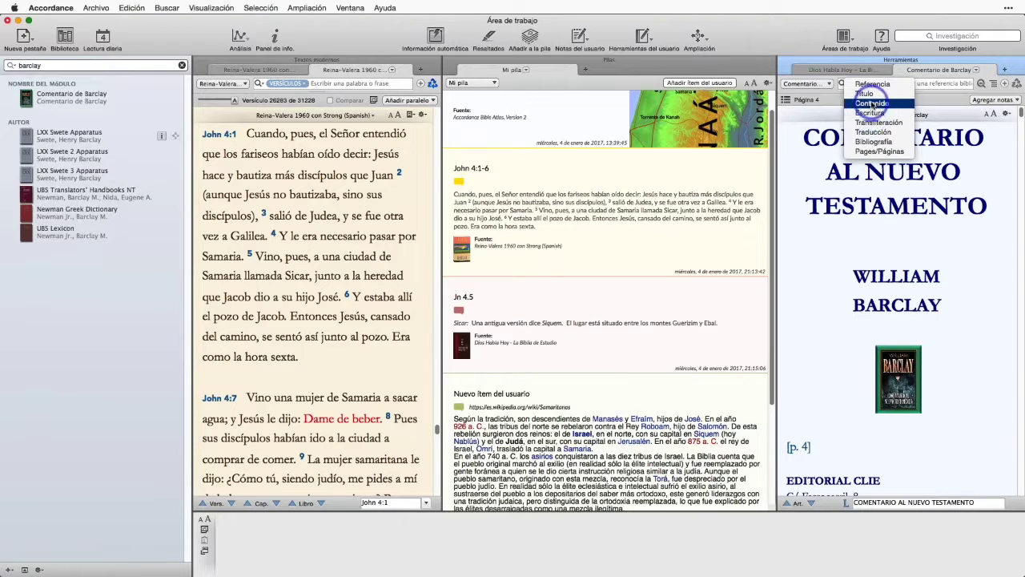
pyautogui.click(925, 90)
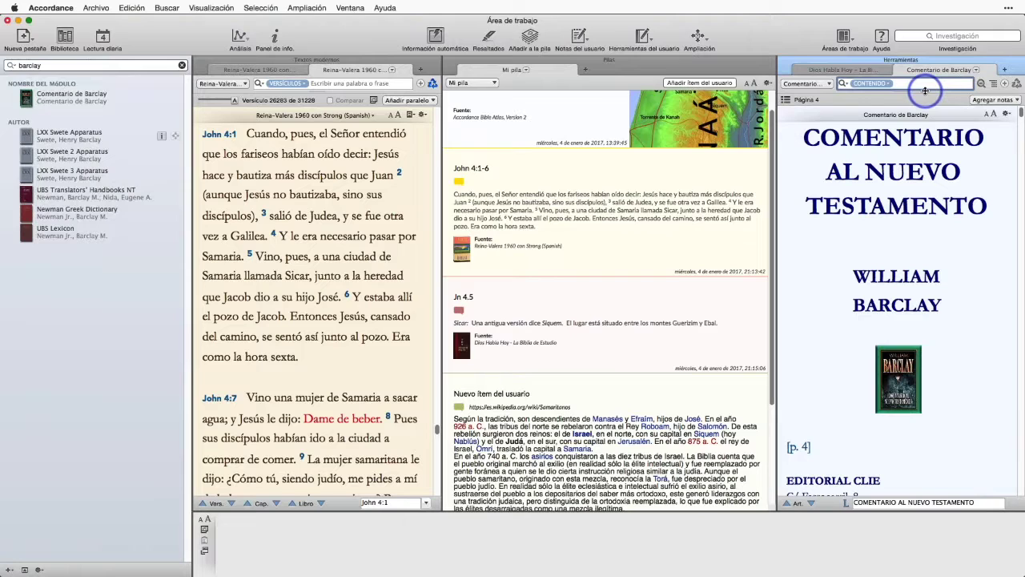
pyautogui.write('samaritanos')
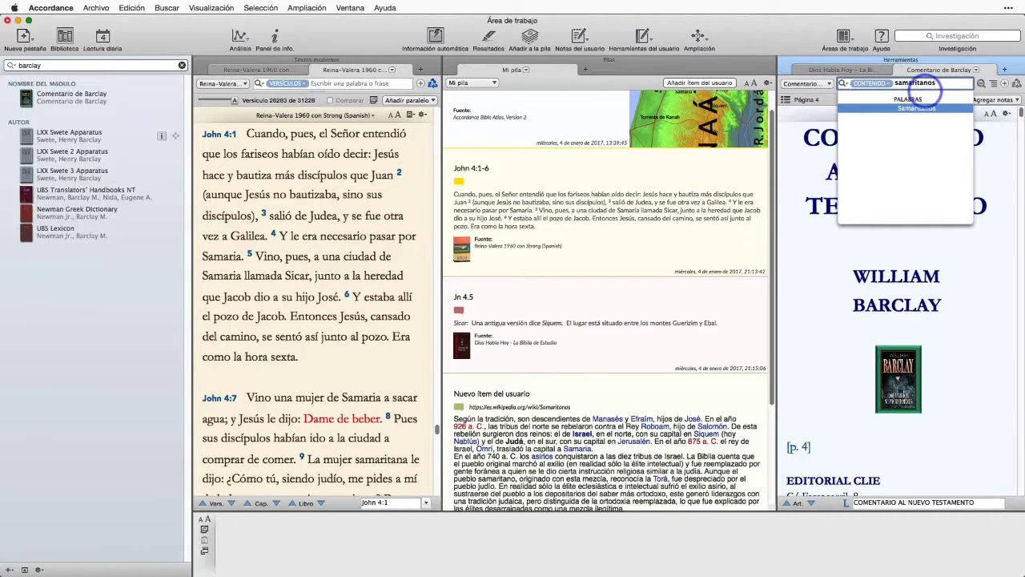
pyautogui.press('Return')
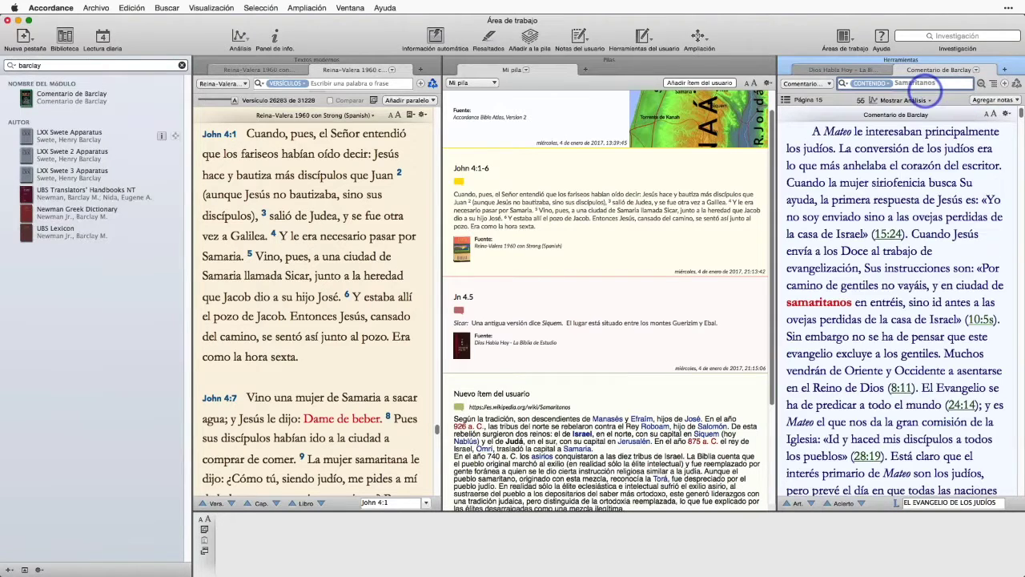
# - Preview the 10:5s reference, then browse forward through the Barclay commentary by article and by samaritanos hit
pyautogui.moveTo(984, 319)
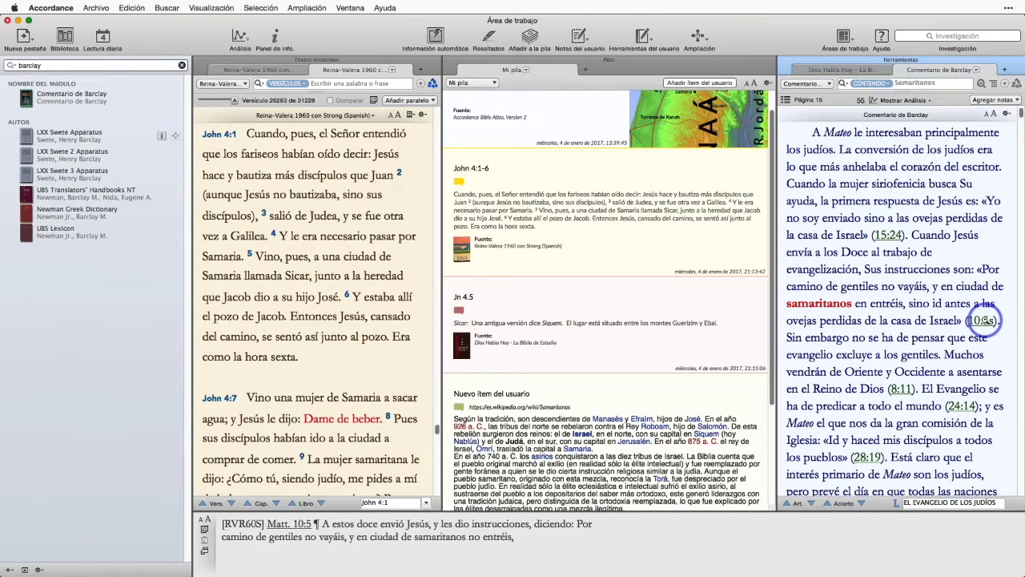
pyautogui.scroll(2, 961, 301)
pyautogui.scroll(-2, 953, 286)
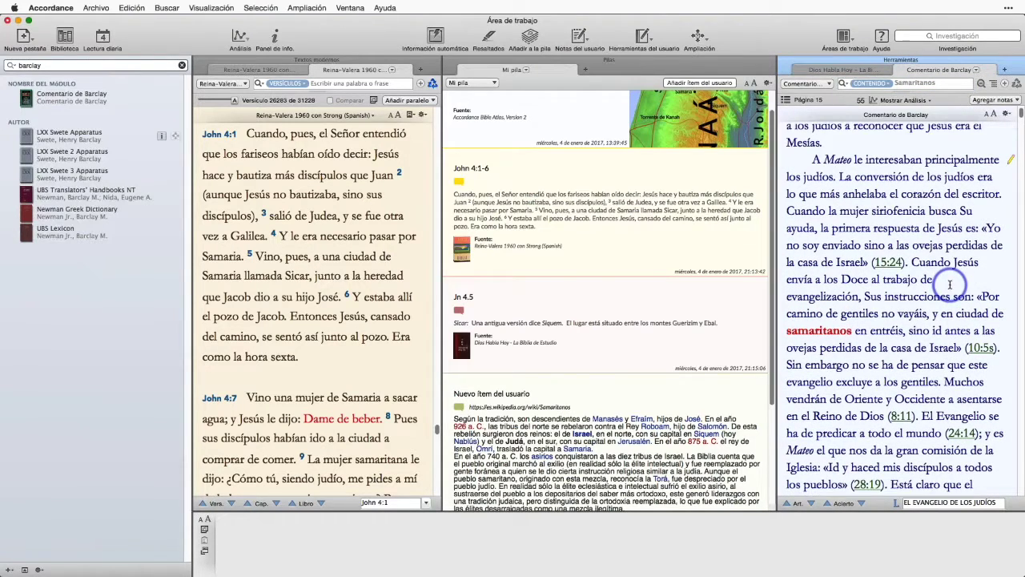
pyautogui.click(810, 503)
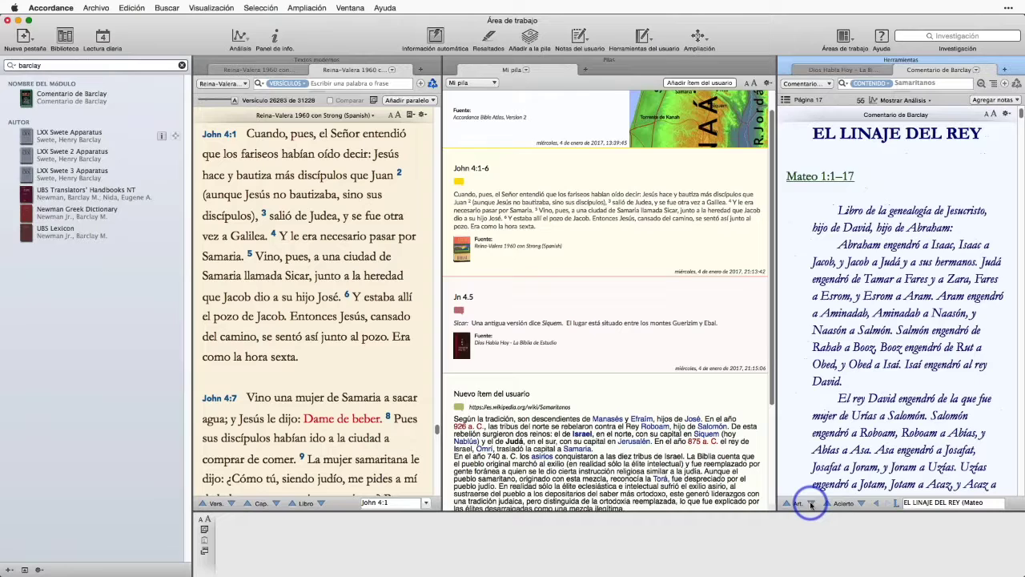
pyautogui.click(810, 503)
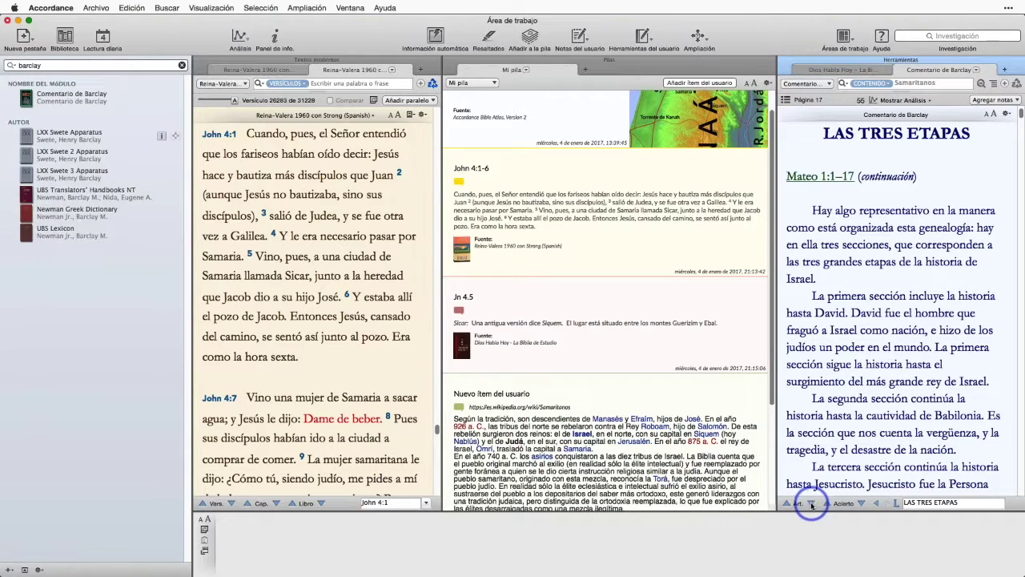
pyautogui.click(862, 503)
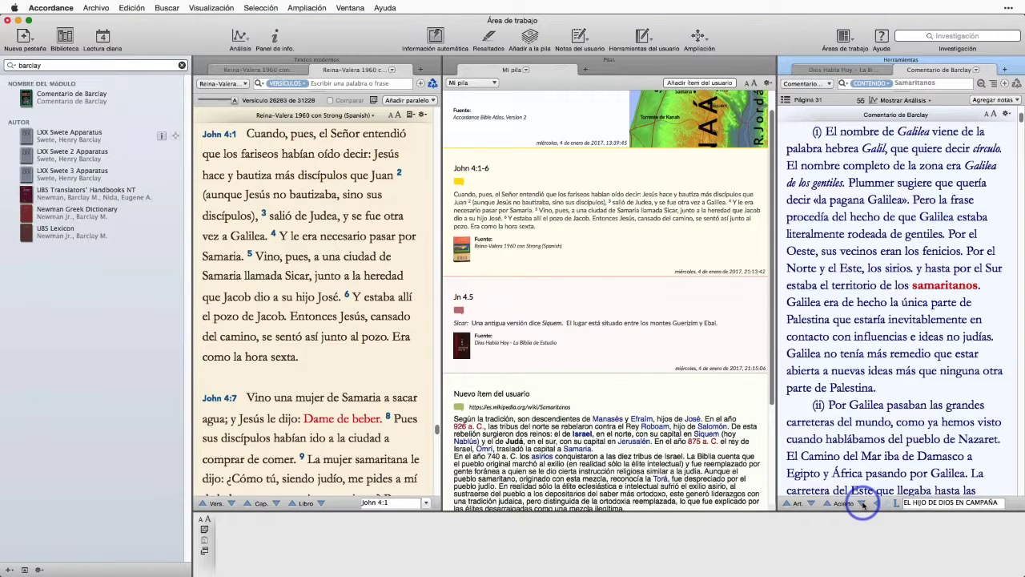
pyautogui.click(862, 503)
pyautogui.click(862, 503)
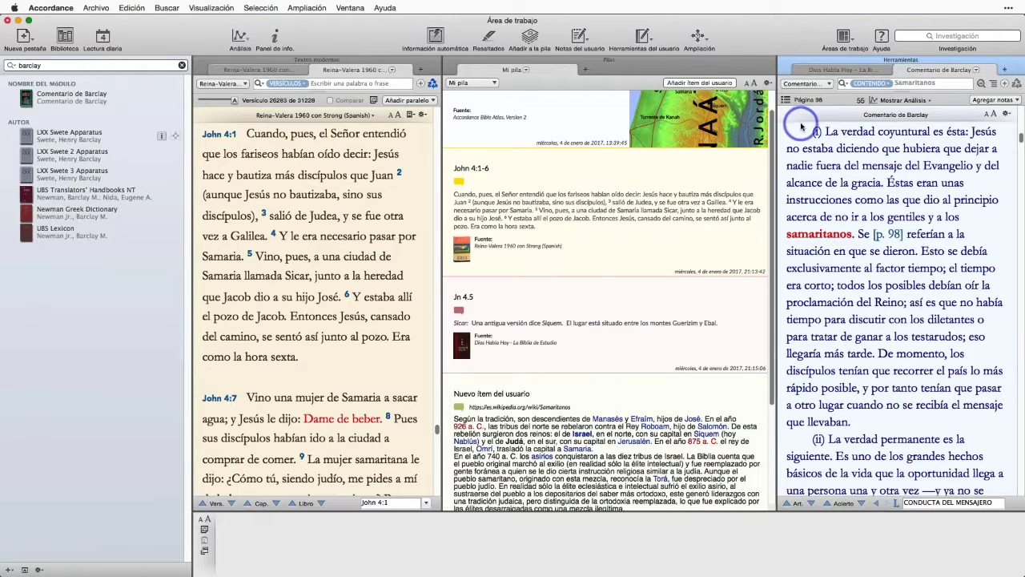
# - Add an AND criterion by reference to the samaritanos search and try to limit it to Juan 4
pyautogui.click(1004, 83)
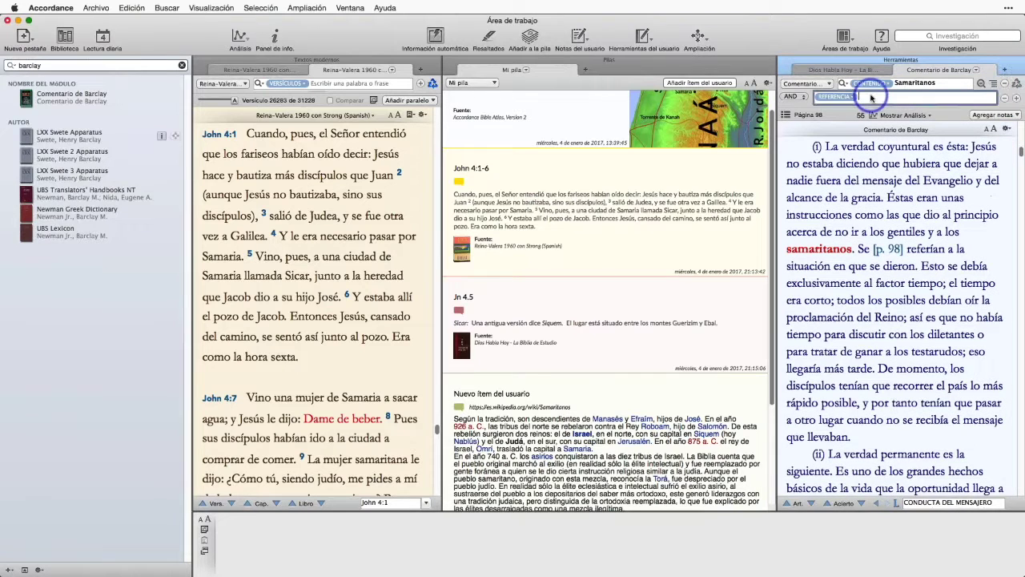
pyautogui.write('Juan 4')
pyautogui.press('Return')
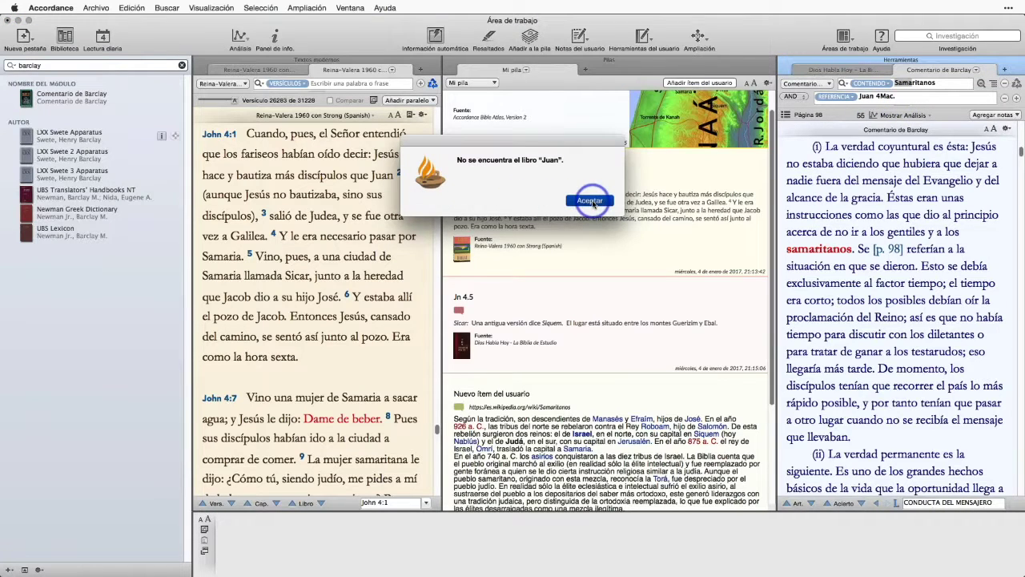
pyautogui.press('Return')
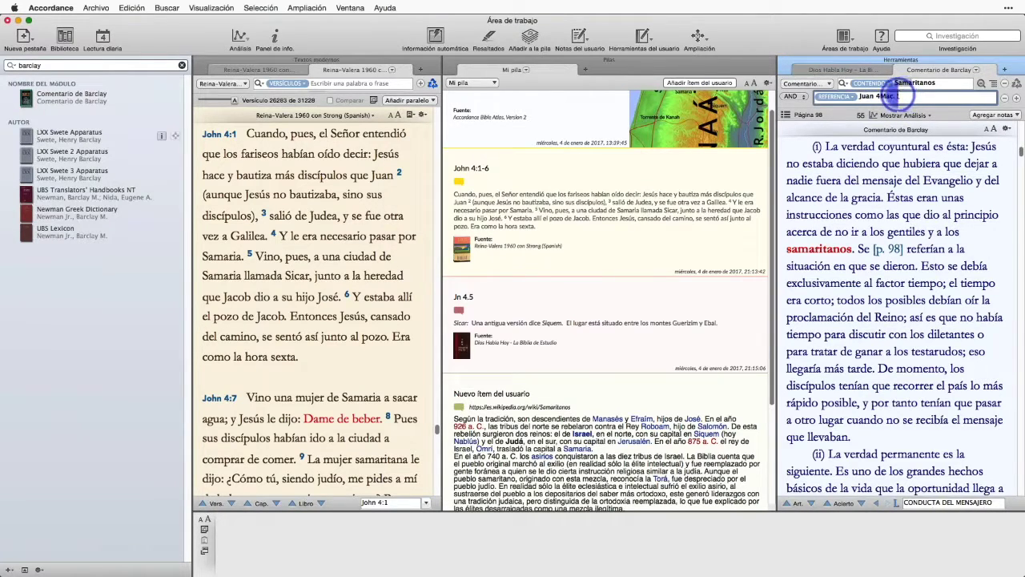
# - Replace the reference criterion with John and rerun the samaritanos search
pyautogui.write('Joh')
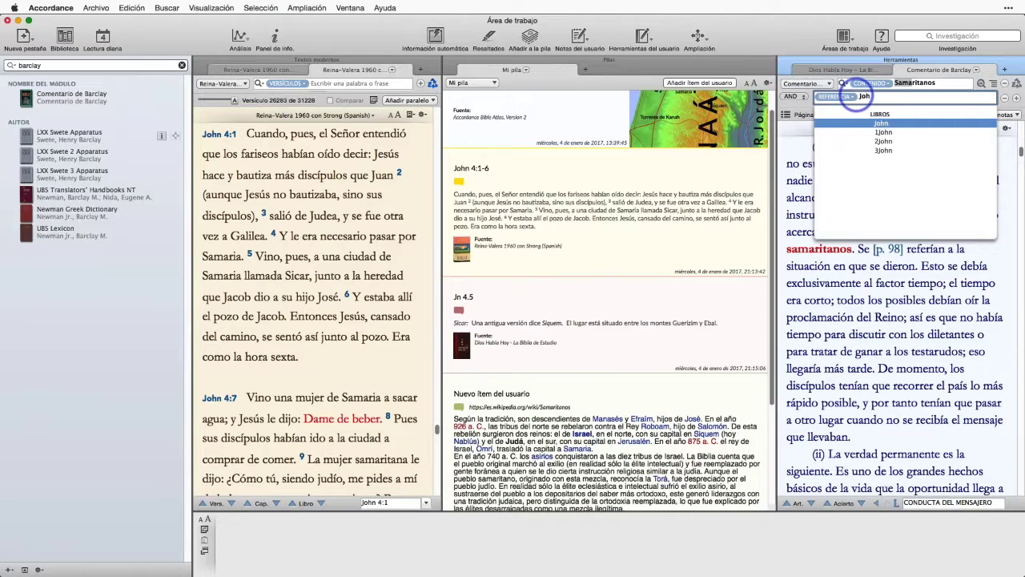
pyautogui.write('n')
pyautogui.press('Return')
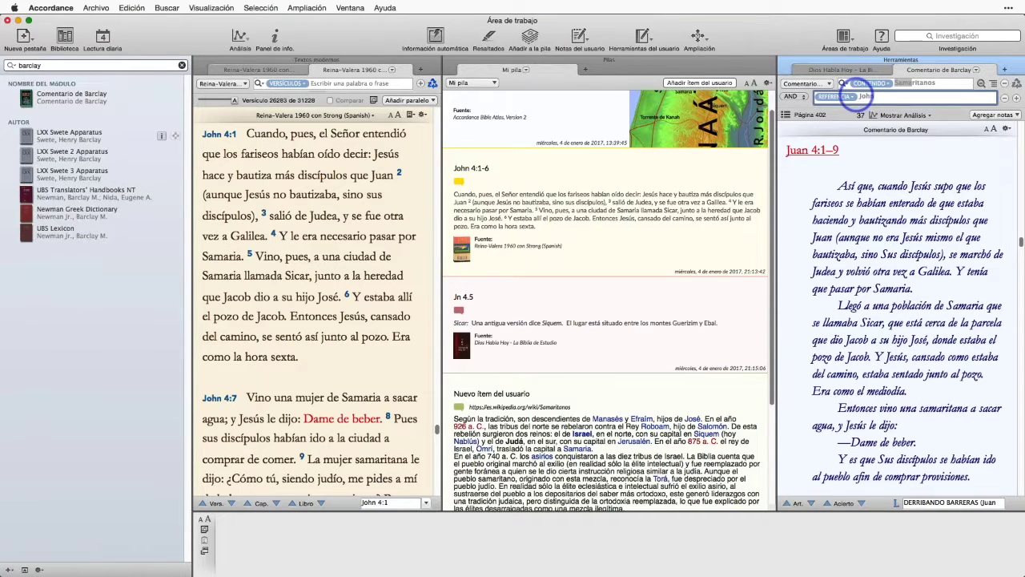
# - Add the Juan 4:1–9 commentary text from "Jesús no quería en esta etapa" through "tuviera con qué" to the stack Mi pila
pyautogui.moveTo(836, 150)
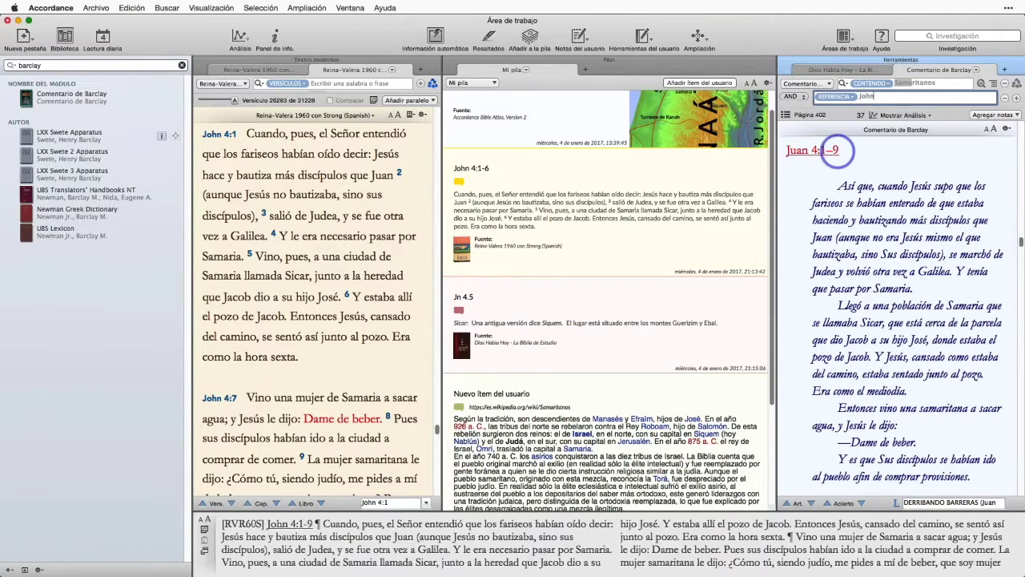
pyautogui.click(801, 269)
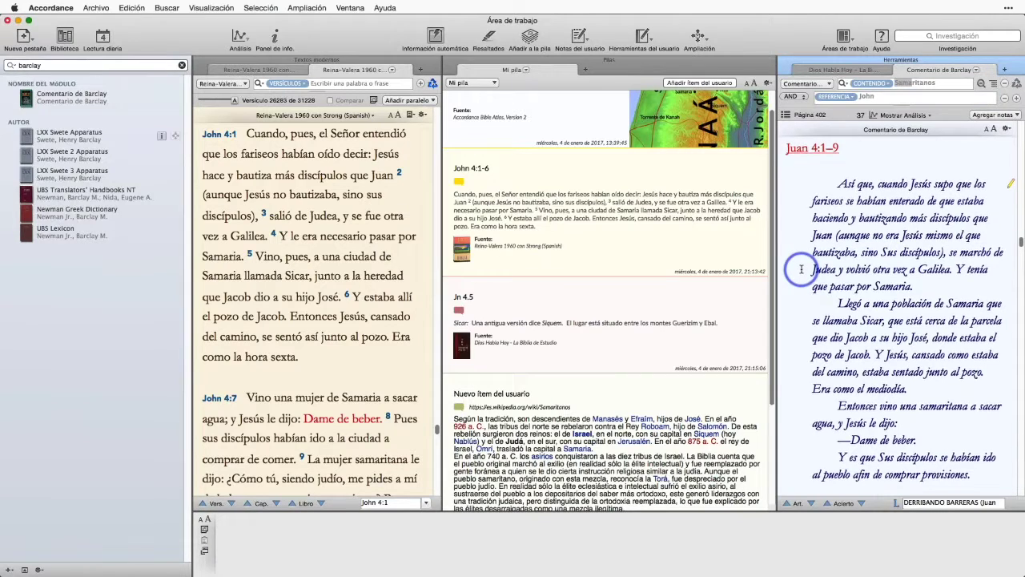
pyautogui.scroll(-5, 801, 269)
pyautogui.scroll(-15, 801, 269)
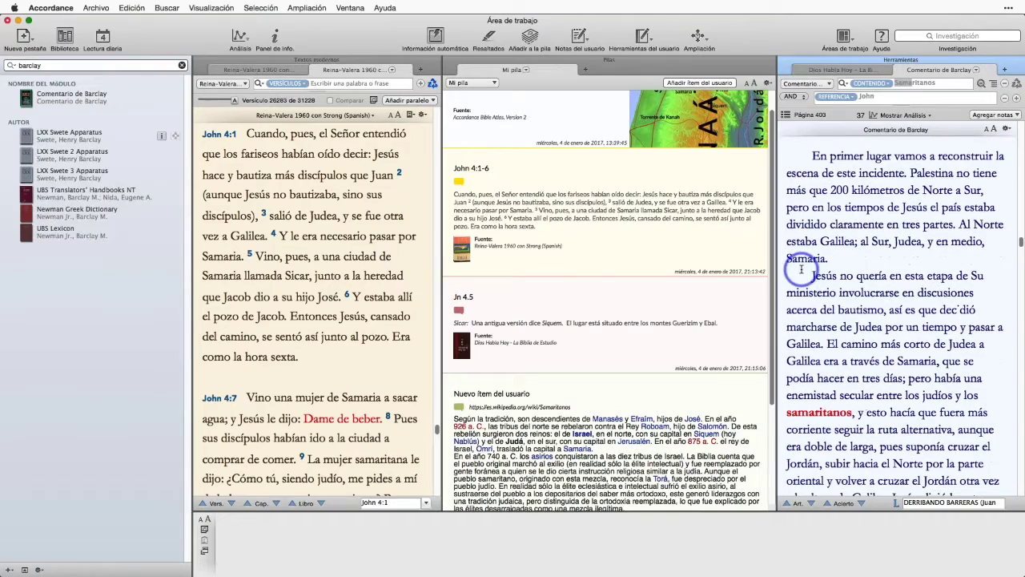
pyautogui.scroll(-3, 801, 269)
pyautogui.scroll(-5, 800, 269)
pyautogui.scroll(-3, 801, 270)
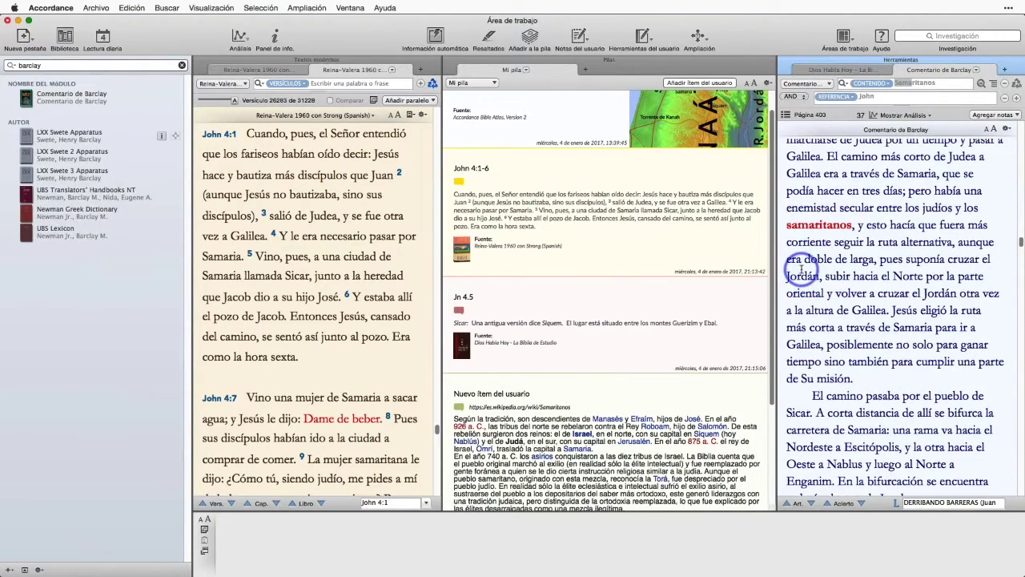
pyautogui.scroll(5, 801, 270)
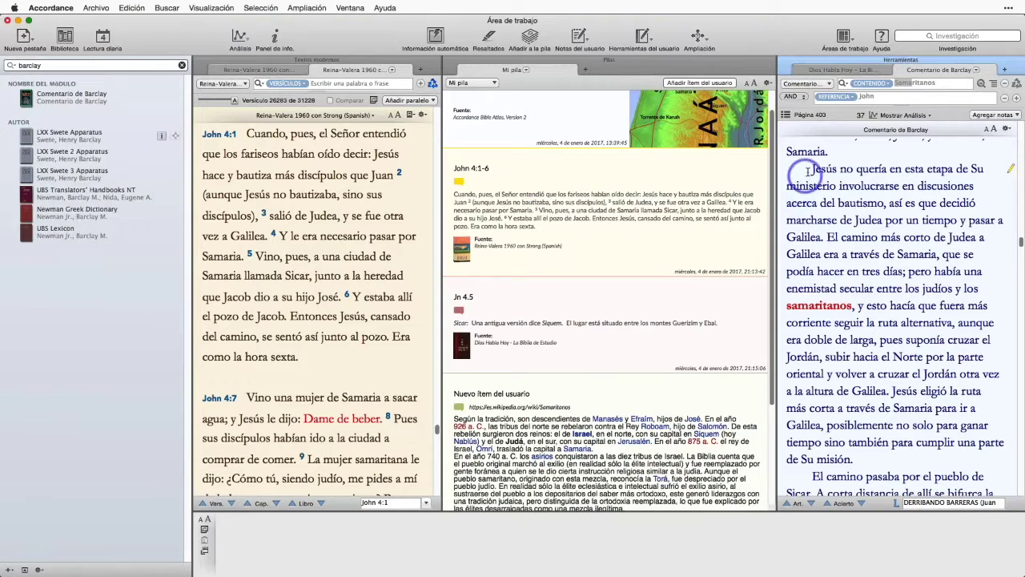
pyautogui.moveTo(810, 169); pyautogui.dragTo(921, 468)
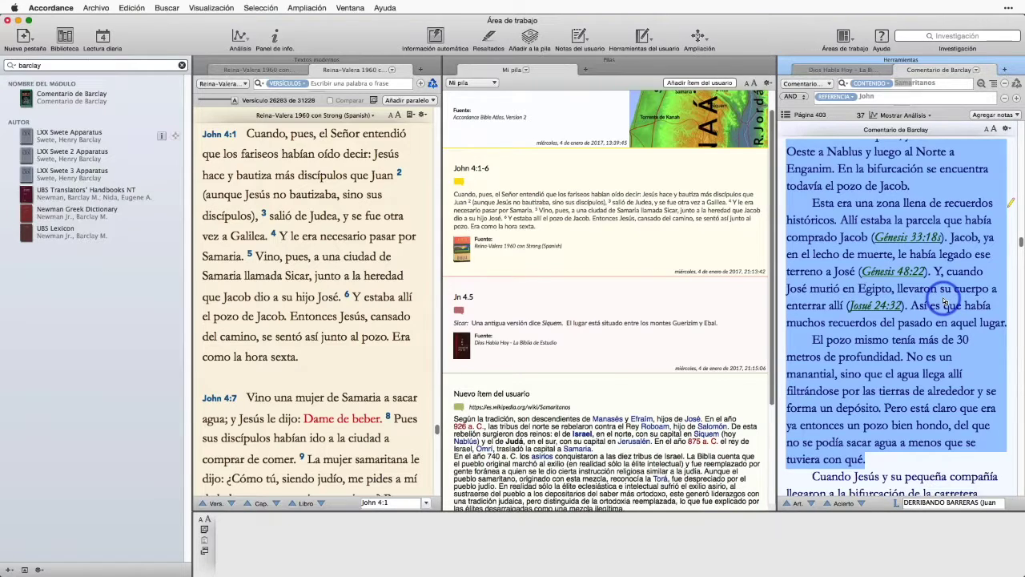
pyautogui.press('super')
pyautogui.press('alt')
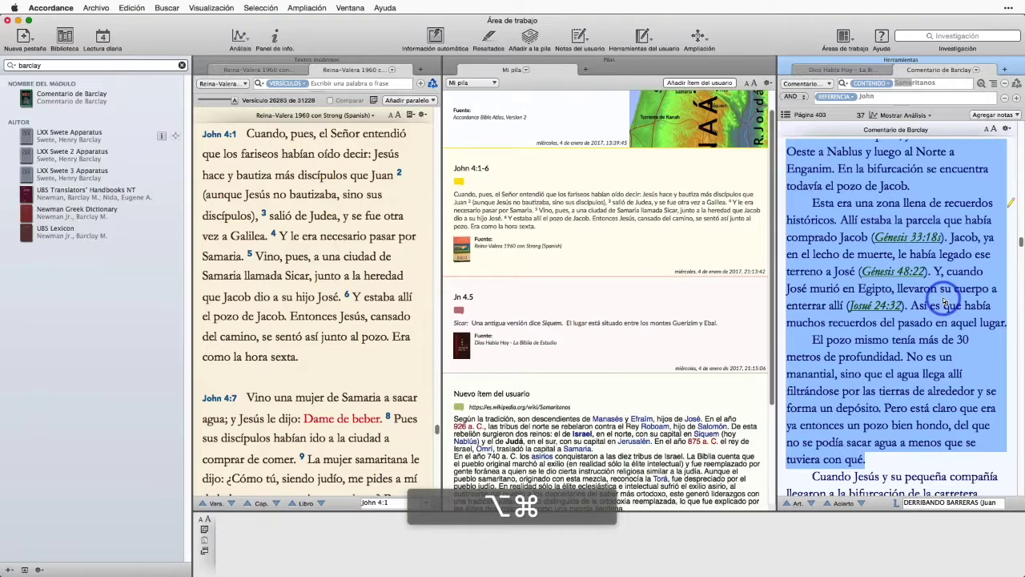
pyautogui.press('alt+super+k')
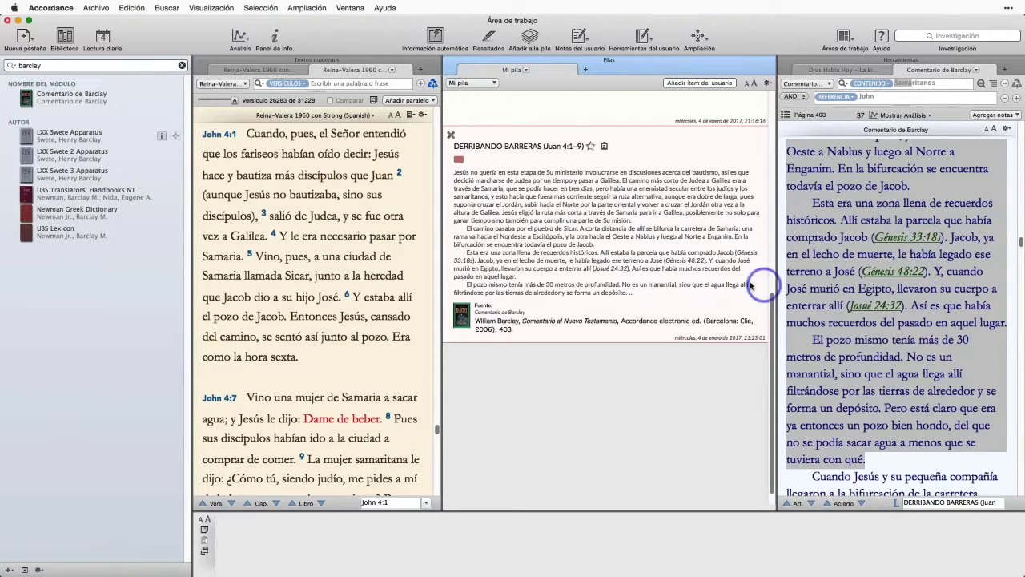
# - Close the Barclay commentary and the Dios Habla Hoy study Bible, and review the items collected in the stack
pyautogui.click(894, 69)
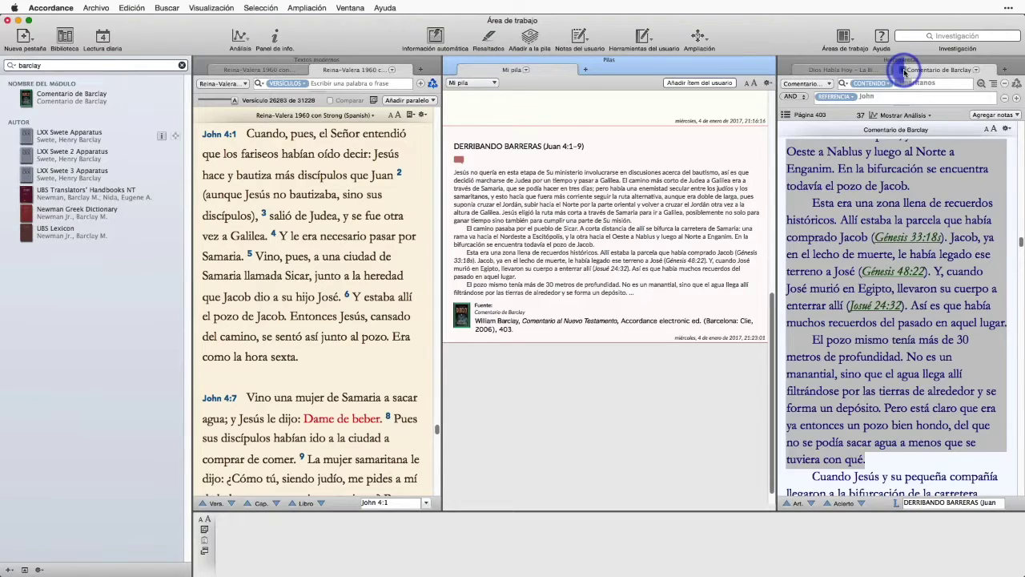
pyautogui.moveTo(786, 68)
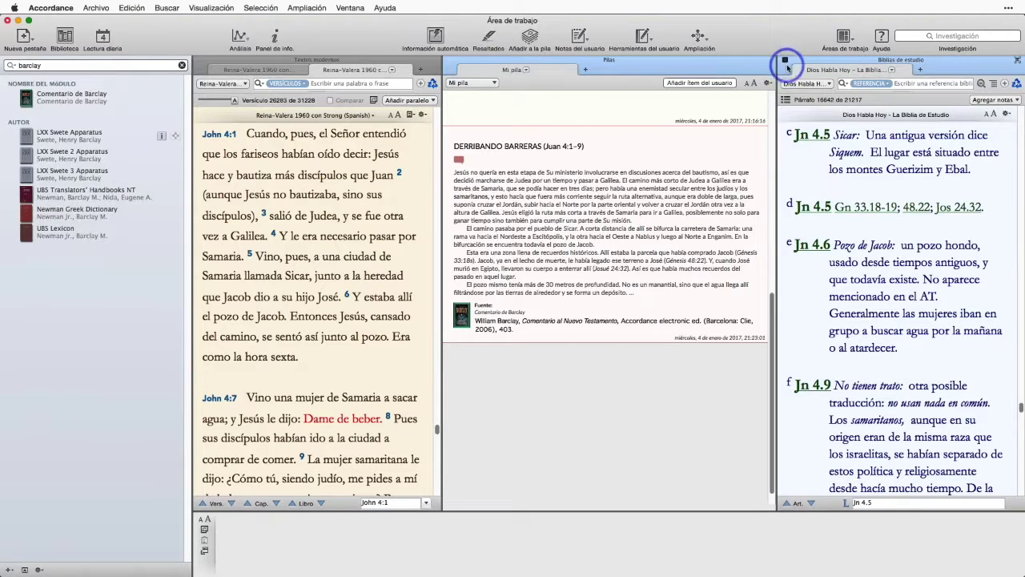
pyautogui.click(786, 62)
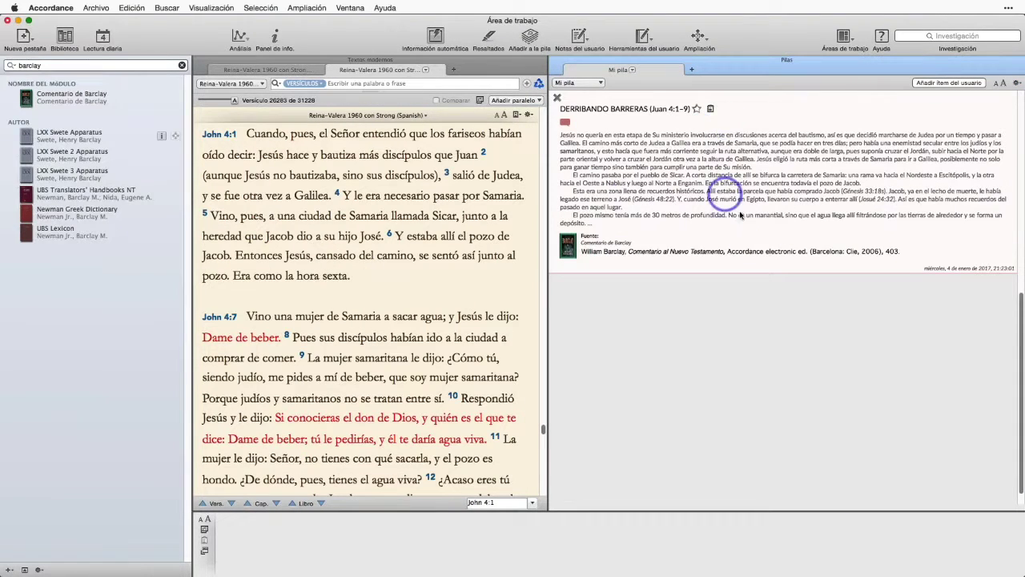
pyautogui.scroll(2, 810, 366)
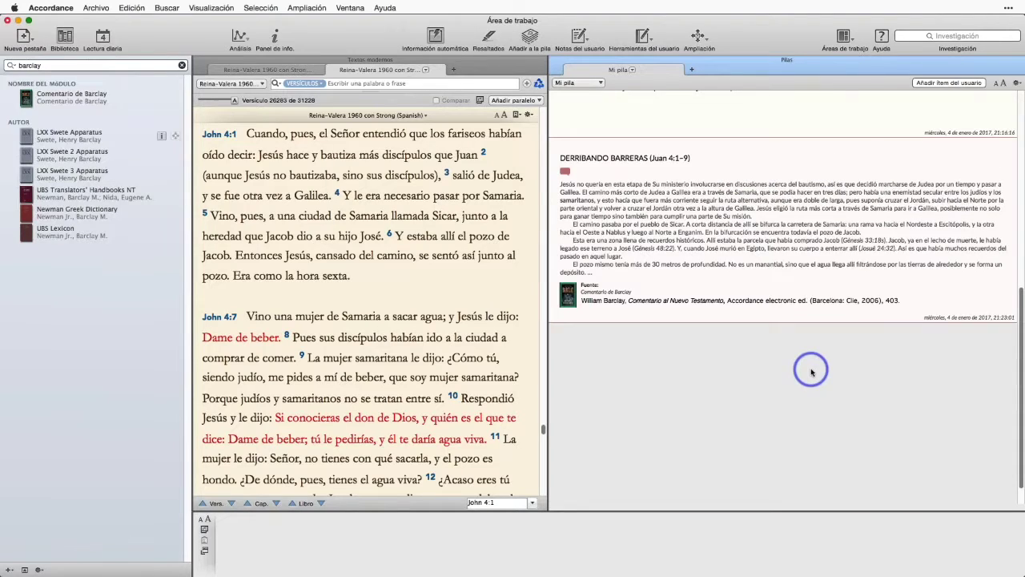
pyautogui.scroll(10, 811, 370)
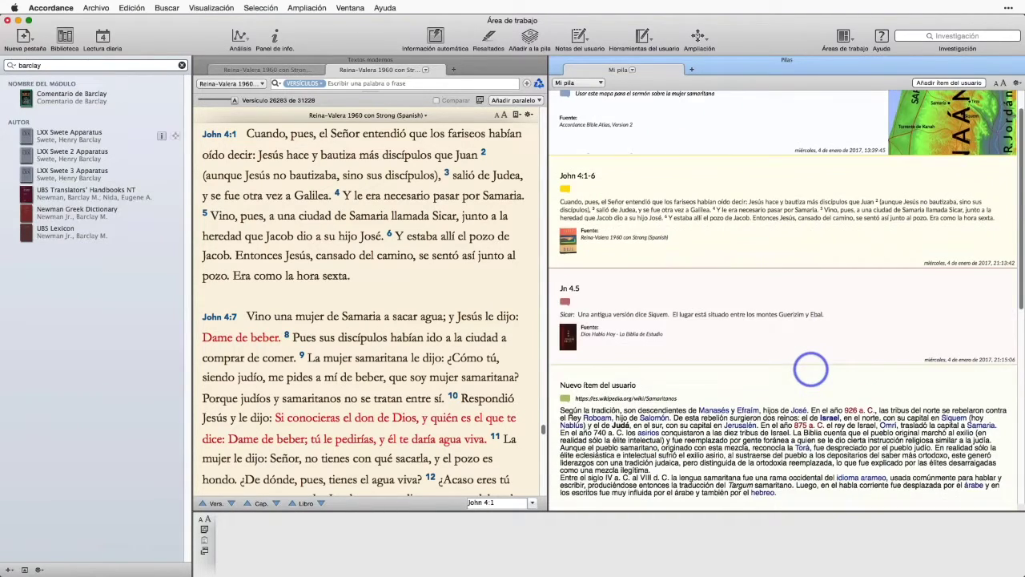
pyautogui.scroll(-5, 811, 368)
pyautogui.scroll(-4, 810, 365)
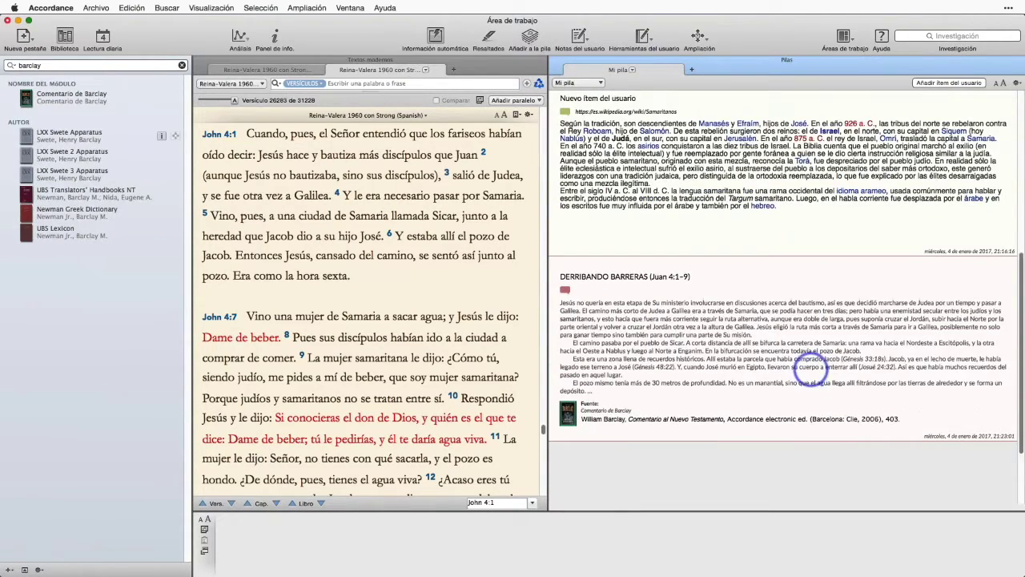
# - Review all items collected in the stack Mi pila, from the Región de Samaria map to the Juan 4:1–9 commentary
pyautogui.scroll(6, 811, 368)
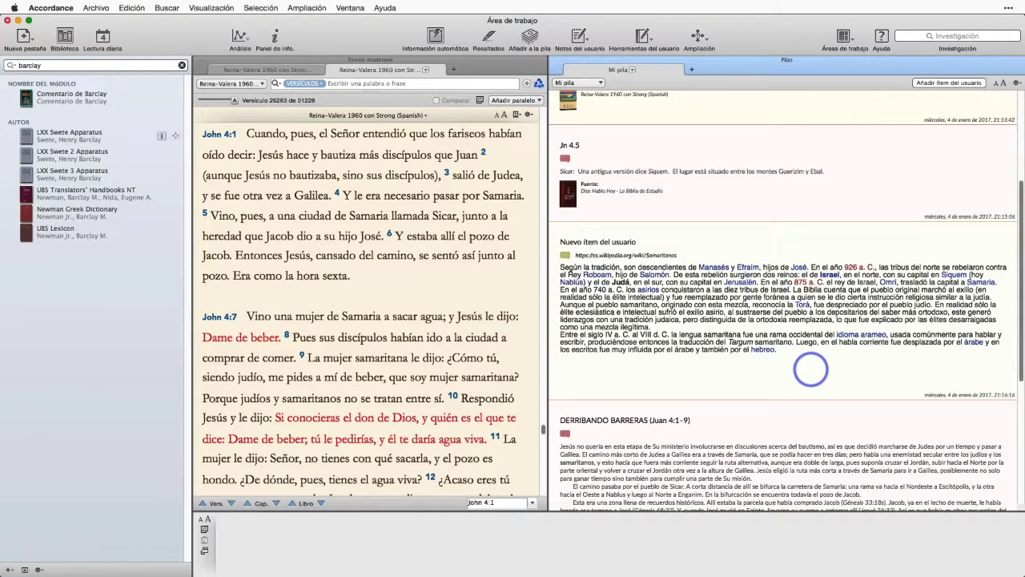
pyautogui.scroll(4, 811, 369)
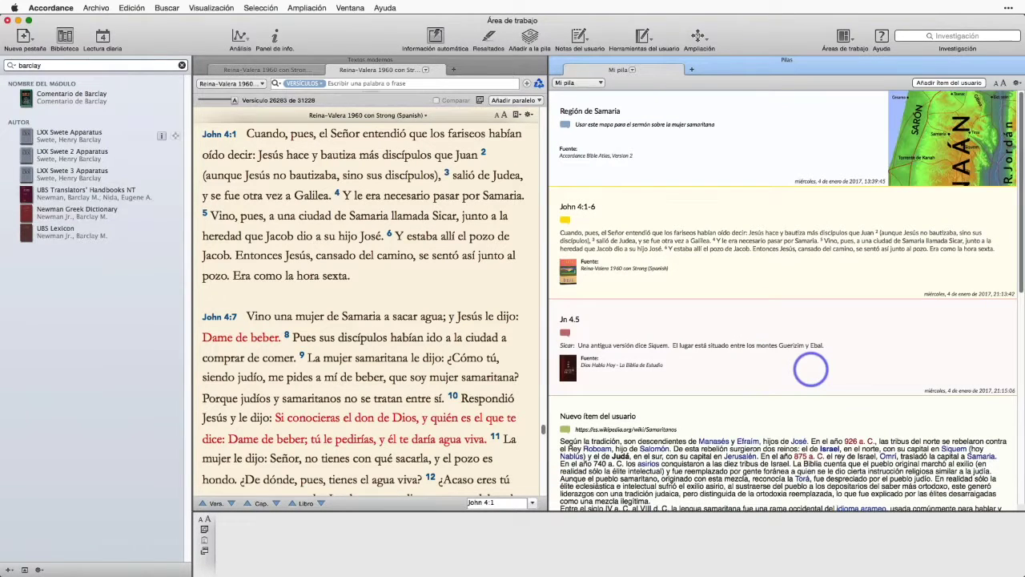
pyautogui.moveTo(813, 362)
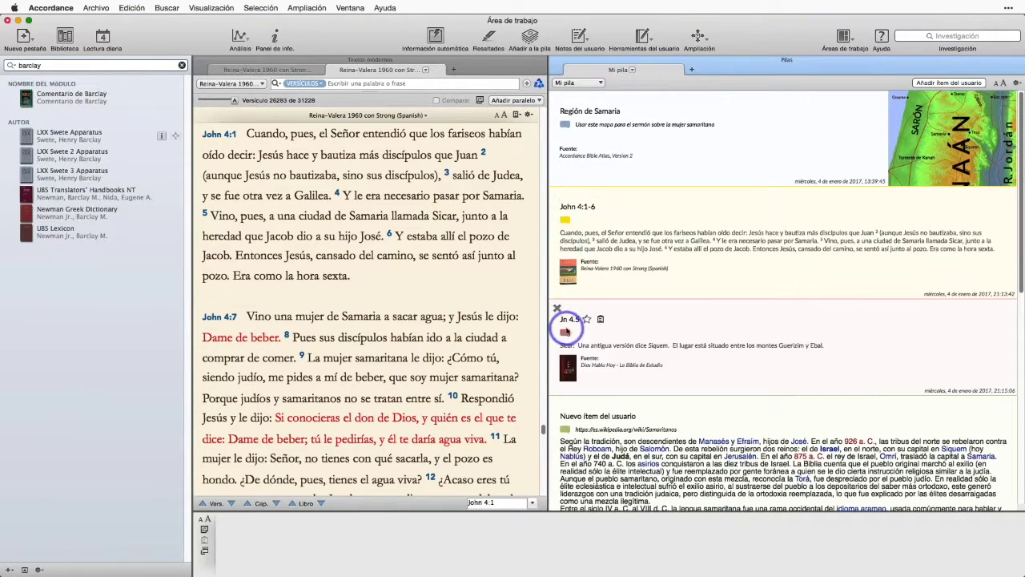
pyautogui.scroll(-5, 719, 402)
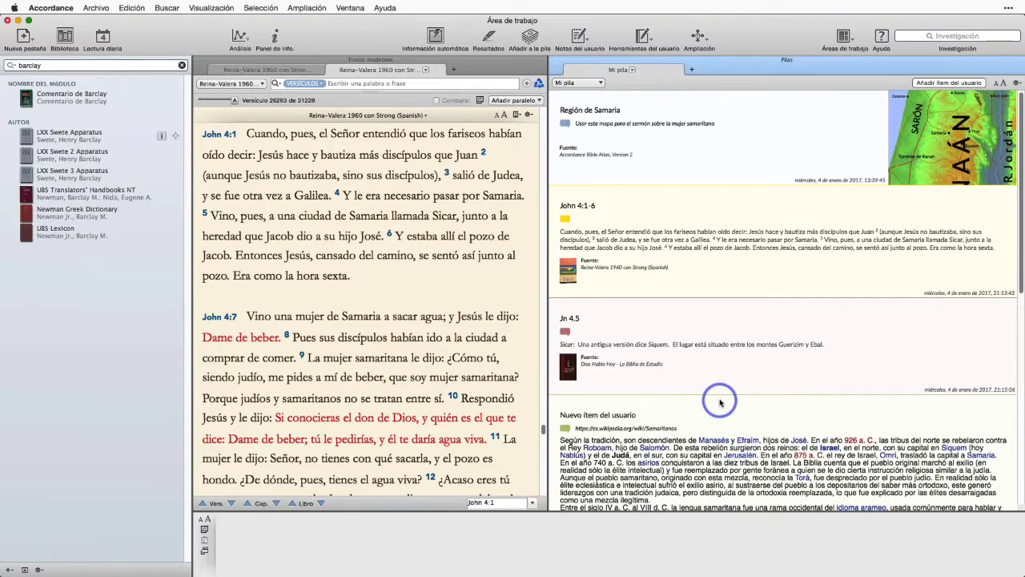
pyautogui.scroll(-7, 719, 399)
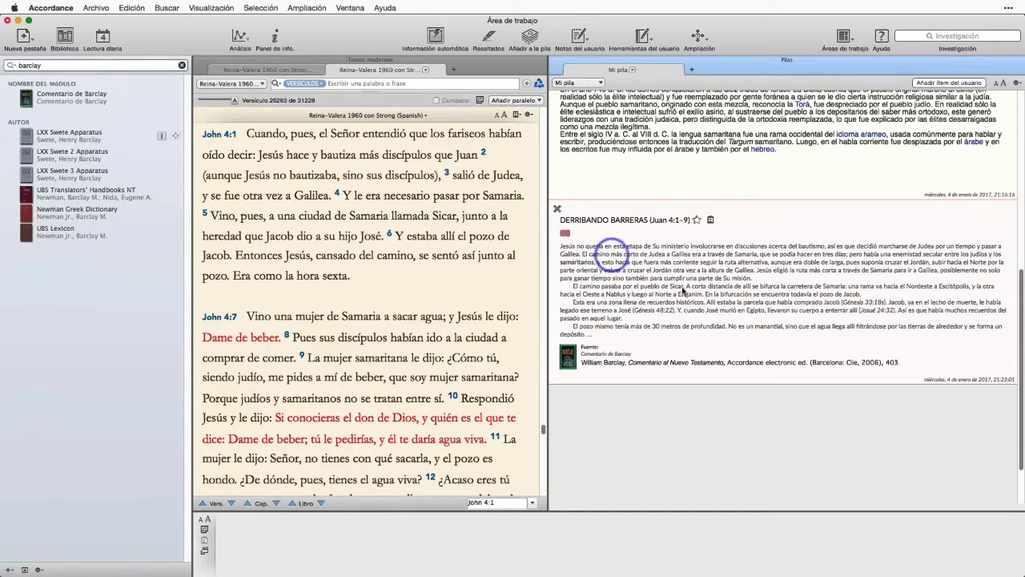
pyautogui.scroll(3, 684, 292)
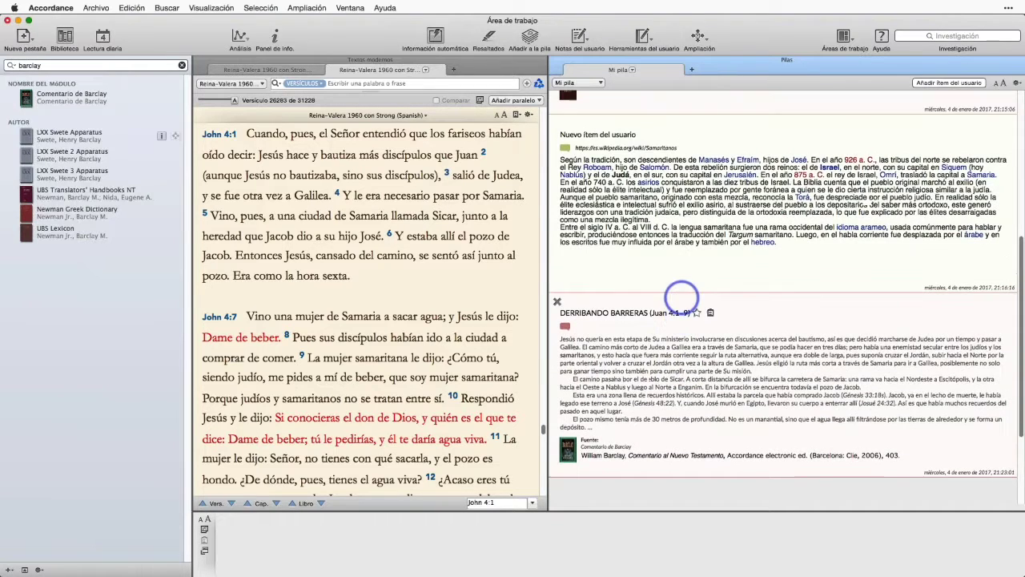
pyautogui.scroll(4, 682, 293)
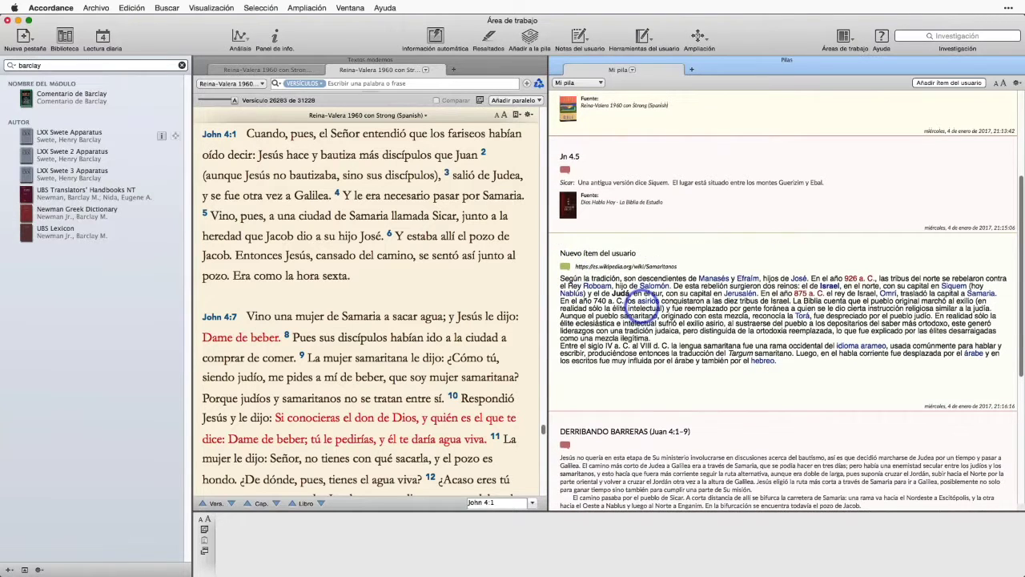
pyautogui.scroll(3, 640, 309)
pyautogui.scroll(3, 641, 307)
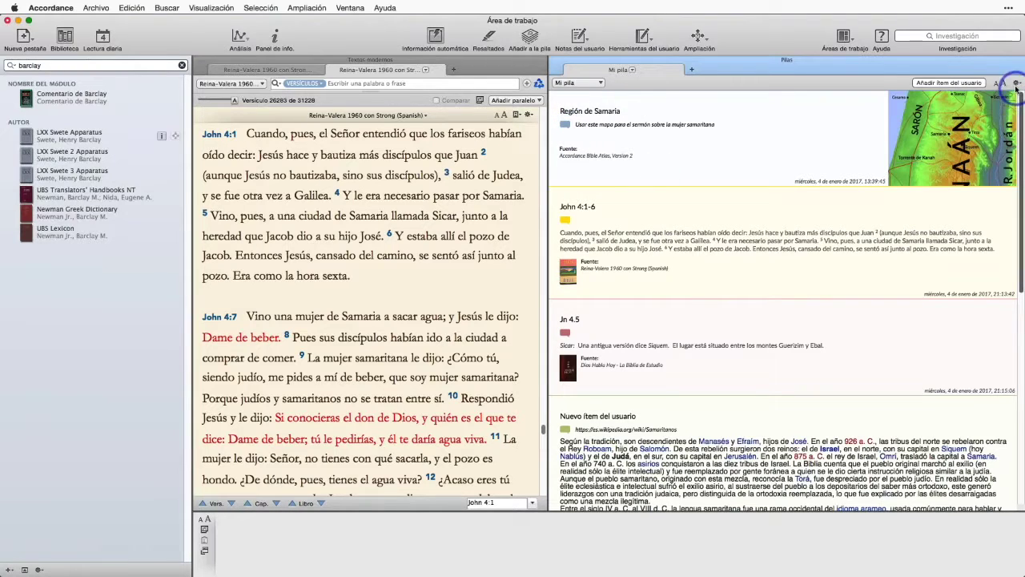
# - Sort the items in the stack Mi pila by module type (Tipo de módulo)
pyautogui.hotkey('alt', 'z')
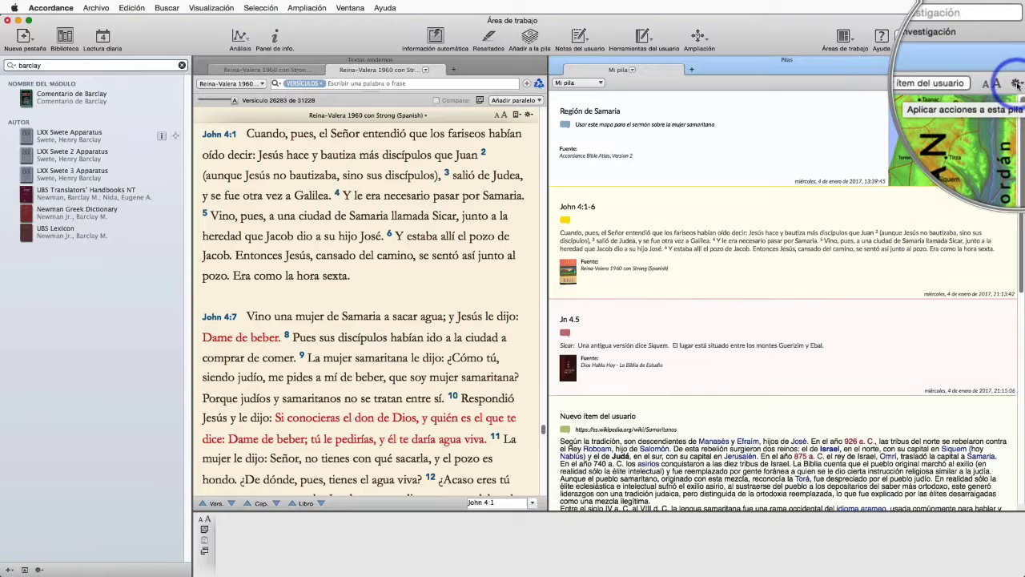
pyautogui.hotkey('alt', 'z')
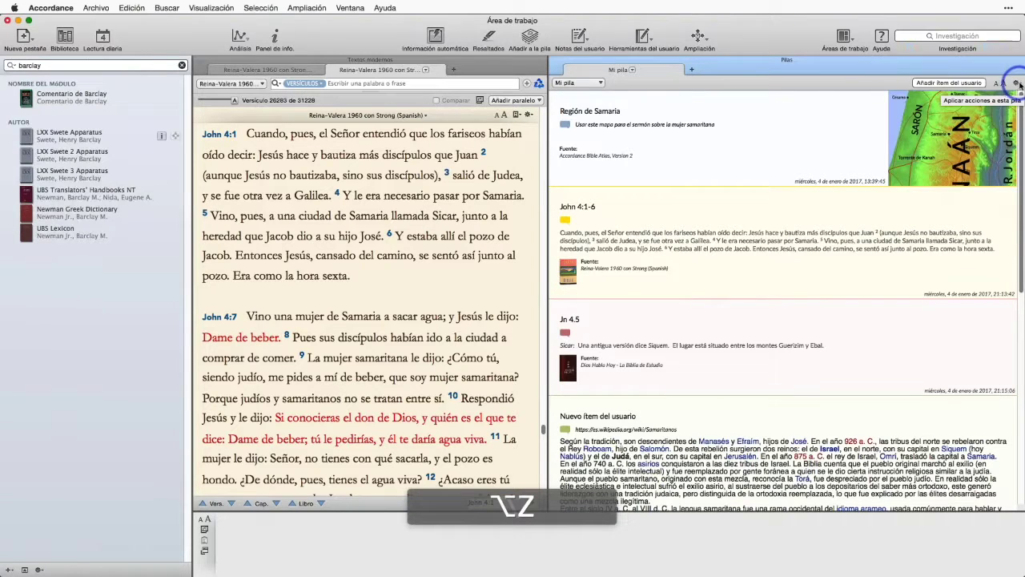
pyautogui.click(1017, 84)
pyautogui.click(939, 93)
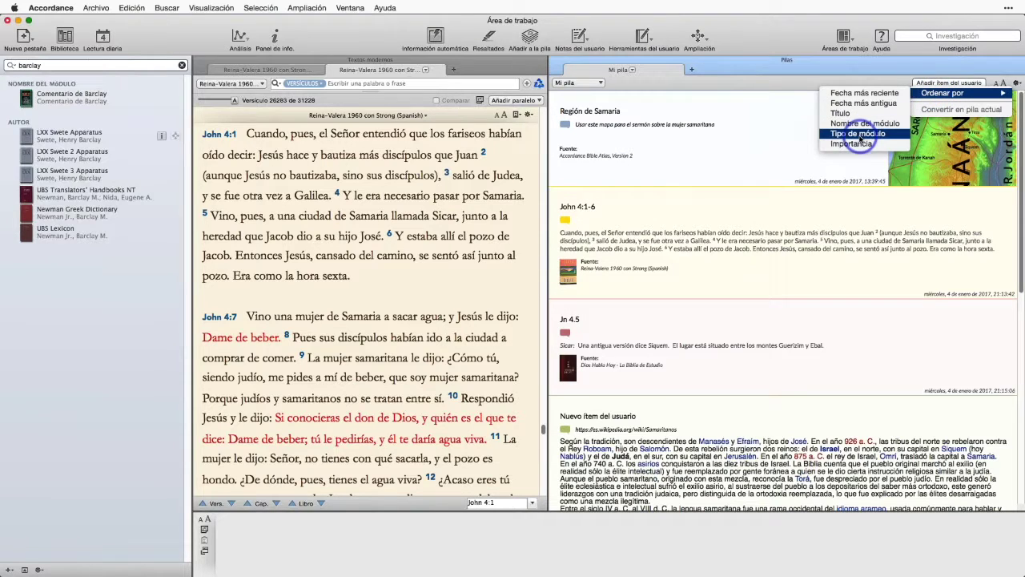
pyautogui.click(857, 133)
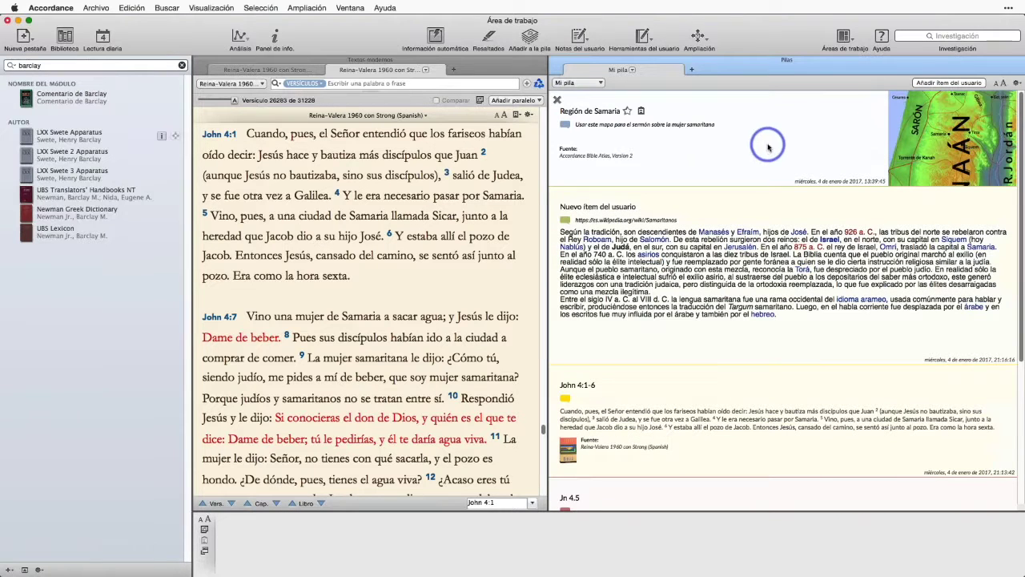
# - Sort the stack items by most recent date, and re-sort them by oldest date (Fecha más antigua)
pyautogui.click(1016, 82)
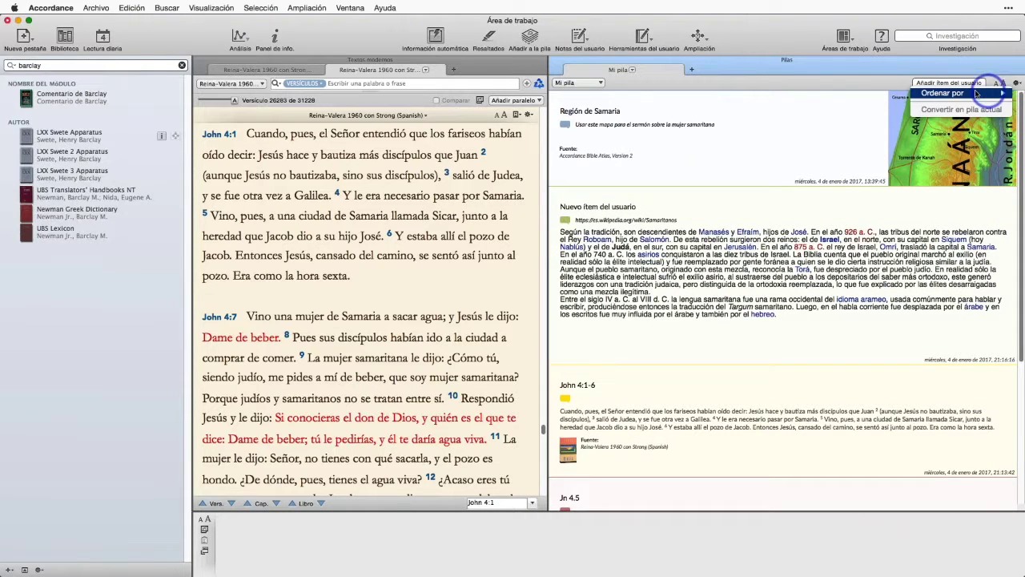
pyautogui.click(851, 95)
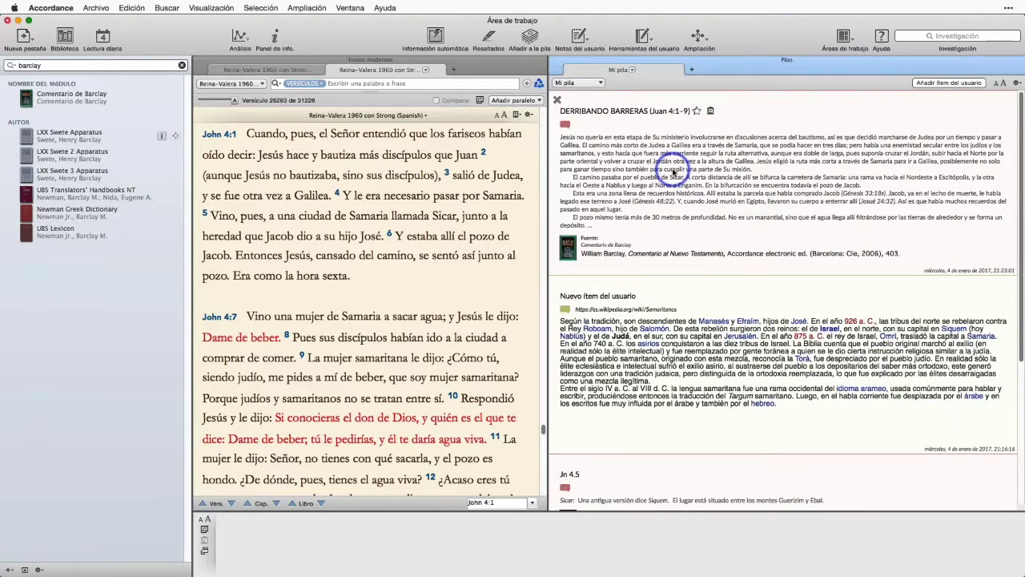
pyautogui.click(1016, 83)
pyautogui.moveTo(941, 93)
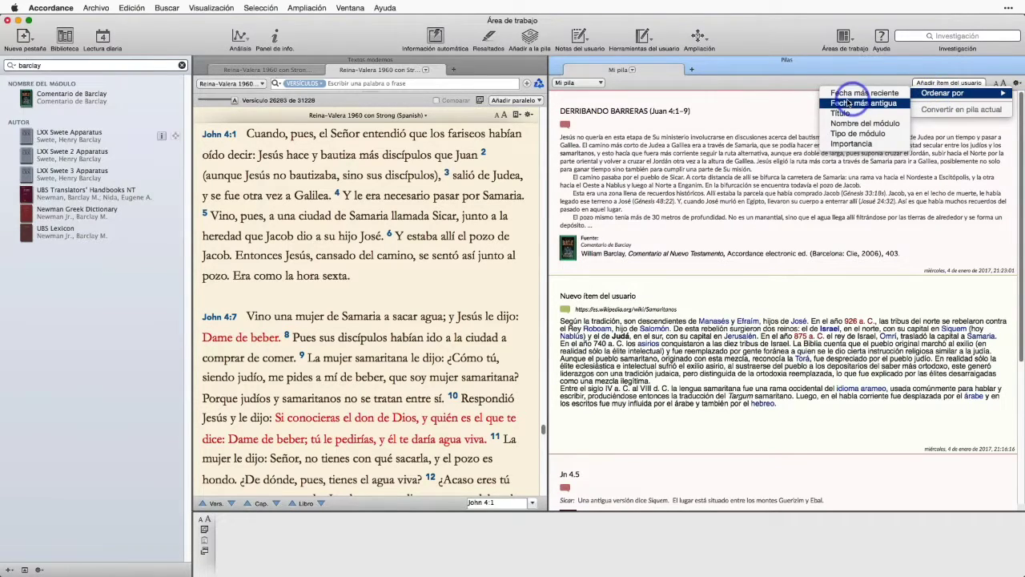
pyautogui.click(843, 106)
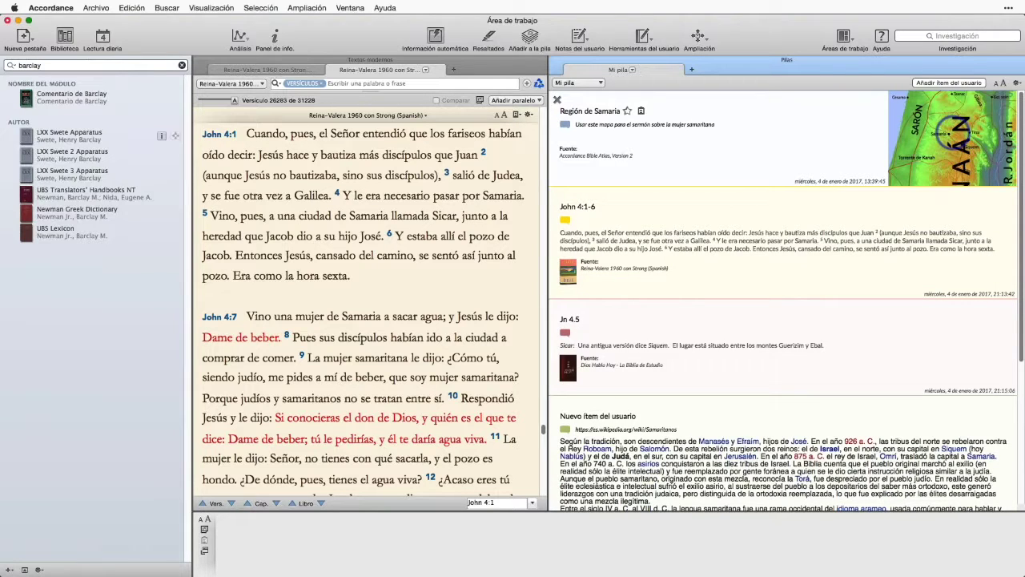
# - Sort the stack by importance (Importancia) and check the order of its items
pyautogui.click(1017, 83)
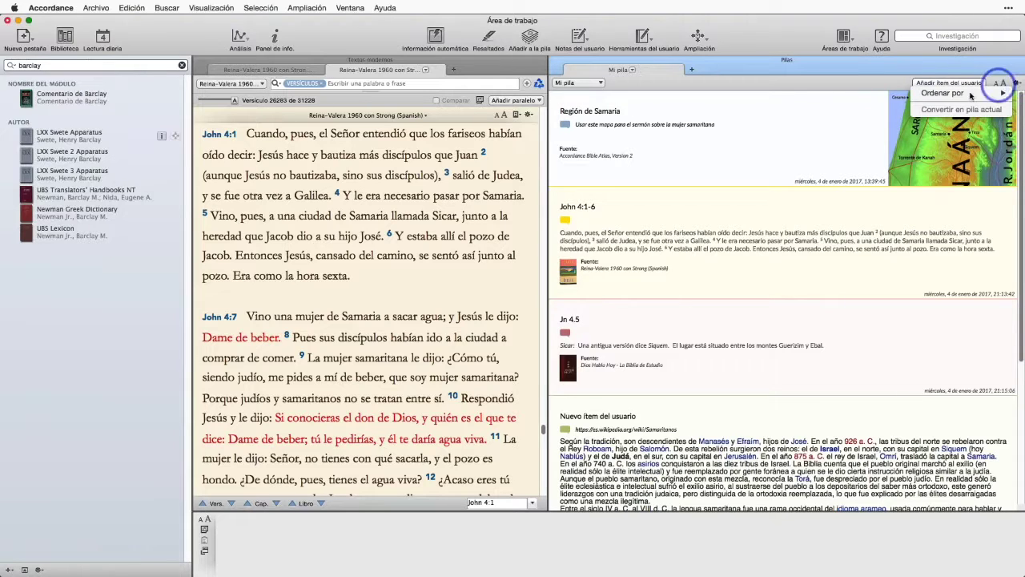
pyautogui.moveTo(941, 93)
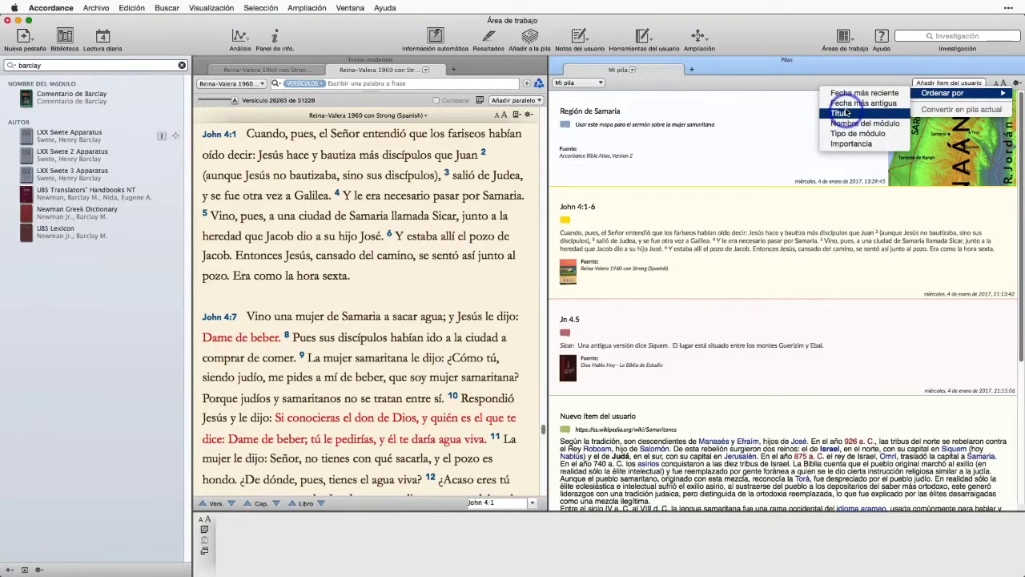
pyautogui.click(844, 145)
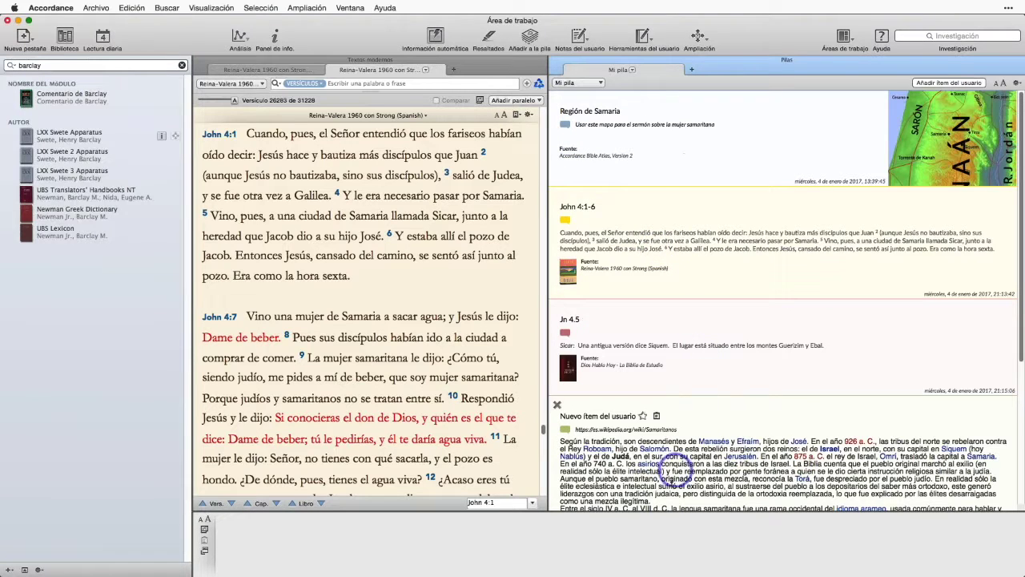
pyautogui.scroll(-5, 645, 383)
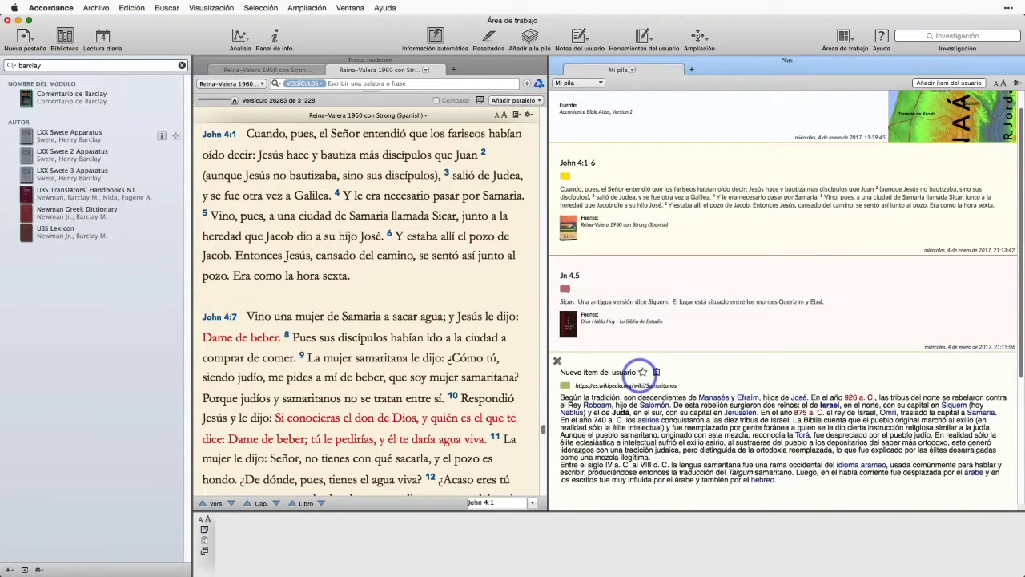
pyautogui.scroll(-5, 638, 376)
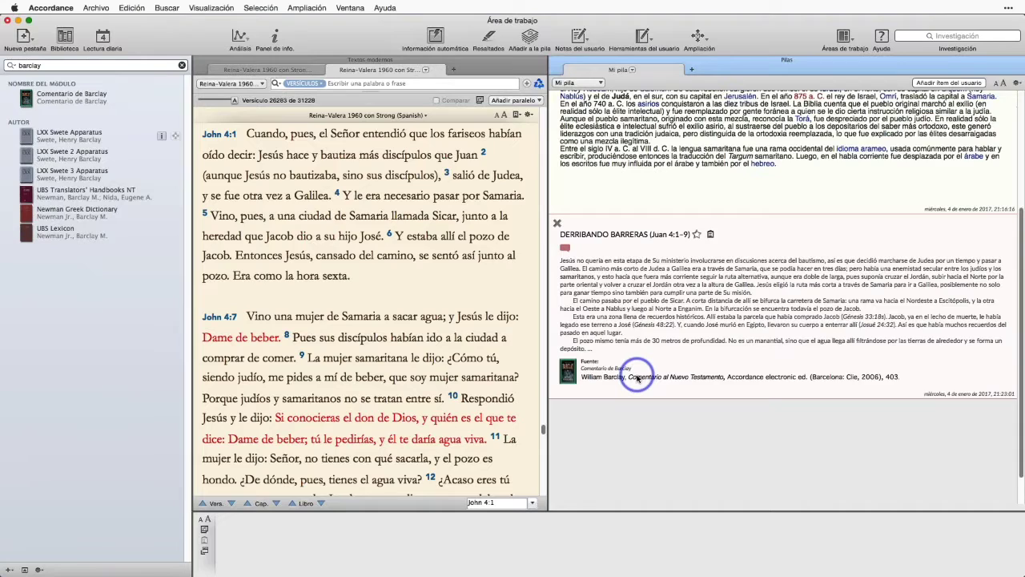
pyautogui.scroll(5, 638, 378)
pyautogui.scroll(5, 636, 378)
pyautogui.scroll(-3, 633, 368)
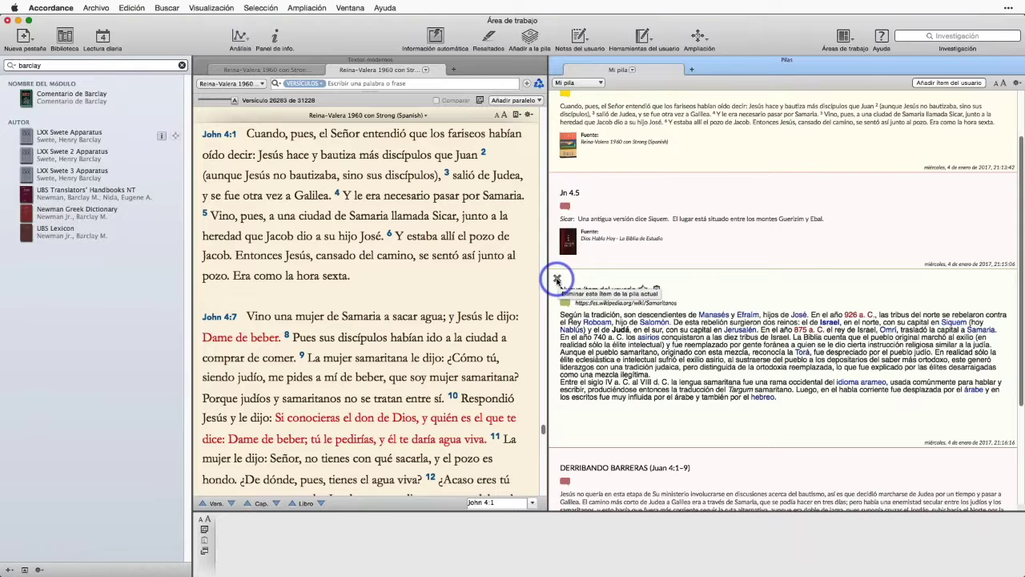
# - Mark the Wikipedia Samaritanos user item as favorite and sort the stack by importance (Importancia)
pyautogui.click(657, 290)
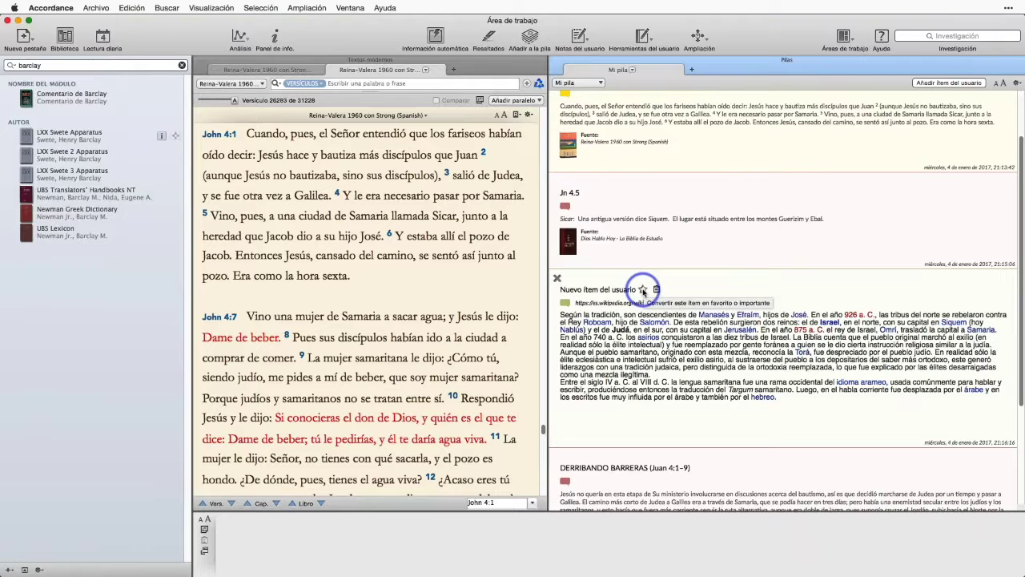
pyautogui.click(642, 291)
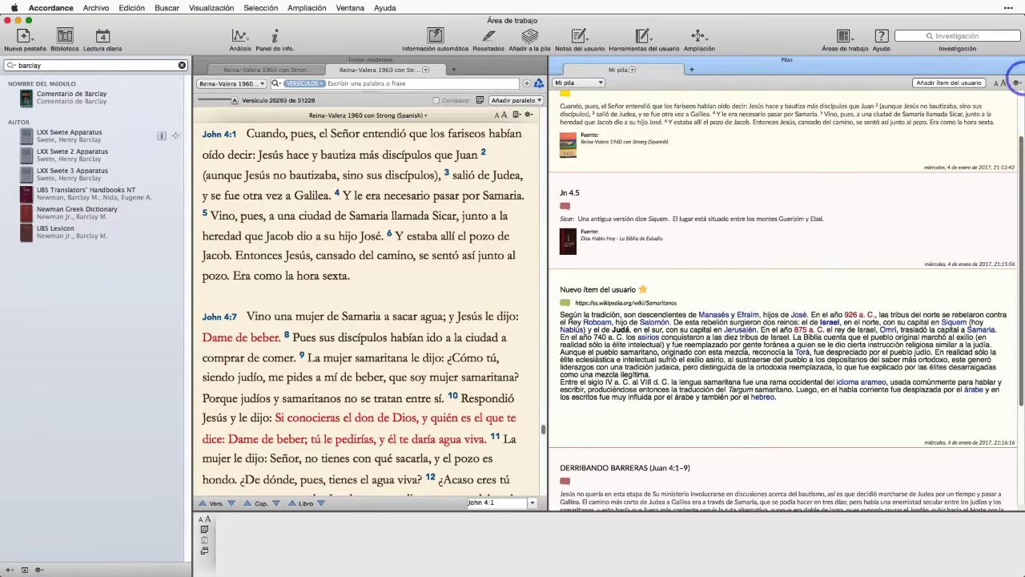
pyautogui.click(1017, 83)
pyautogui.moveTo(941, 94)
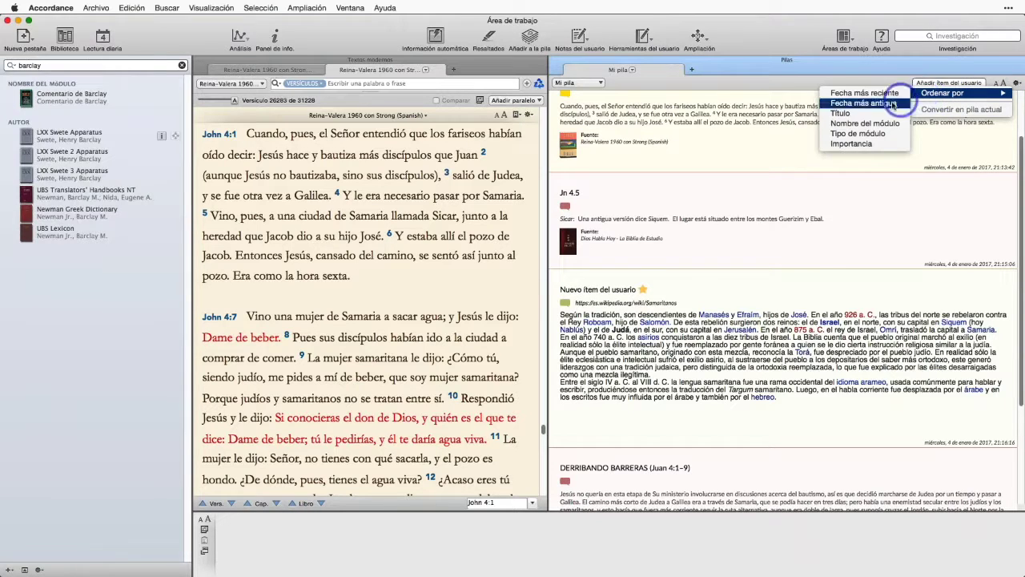
pyautogui.click(846, 146)
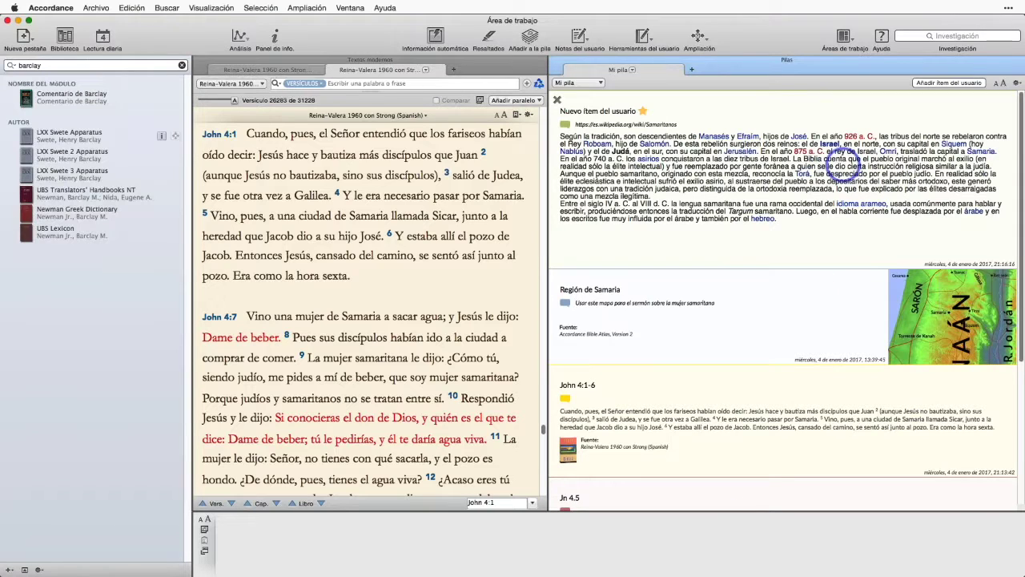
pyautogui.click(1017, 83)
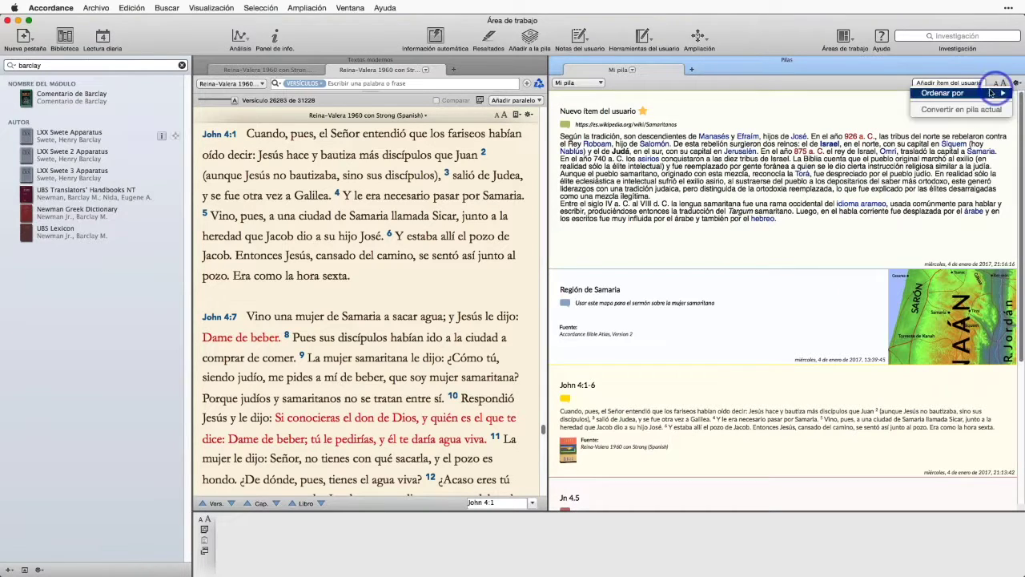
pyautogui.moveTo(936, 94)
pyautogui.click(739, 114)
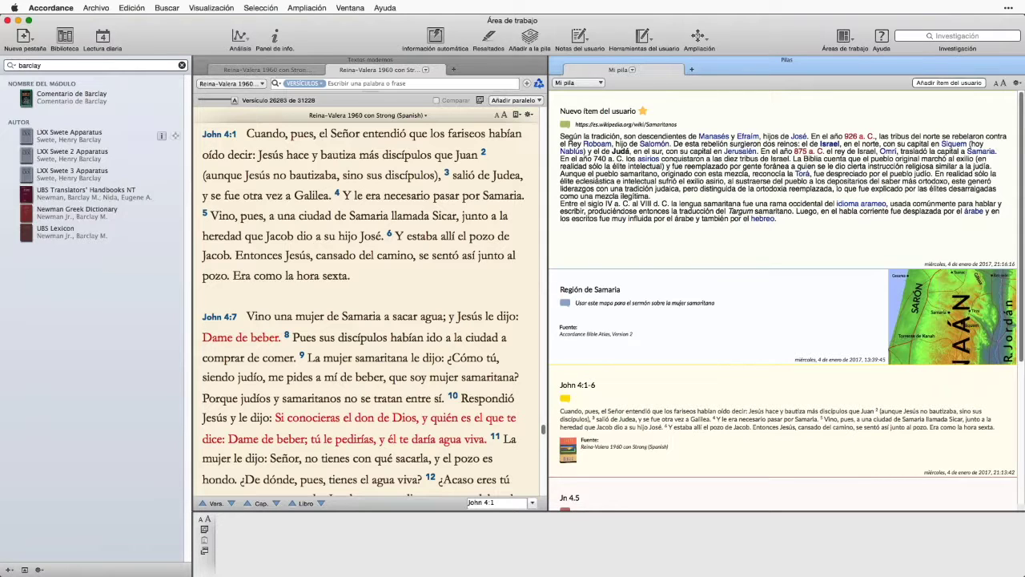
# - Switch to Vista Previa to view the sshot-13.png screenshot of the Windows Accordance Files folder, and clear it from the workspace
pyautogui.press('super+Tab')
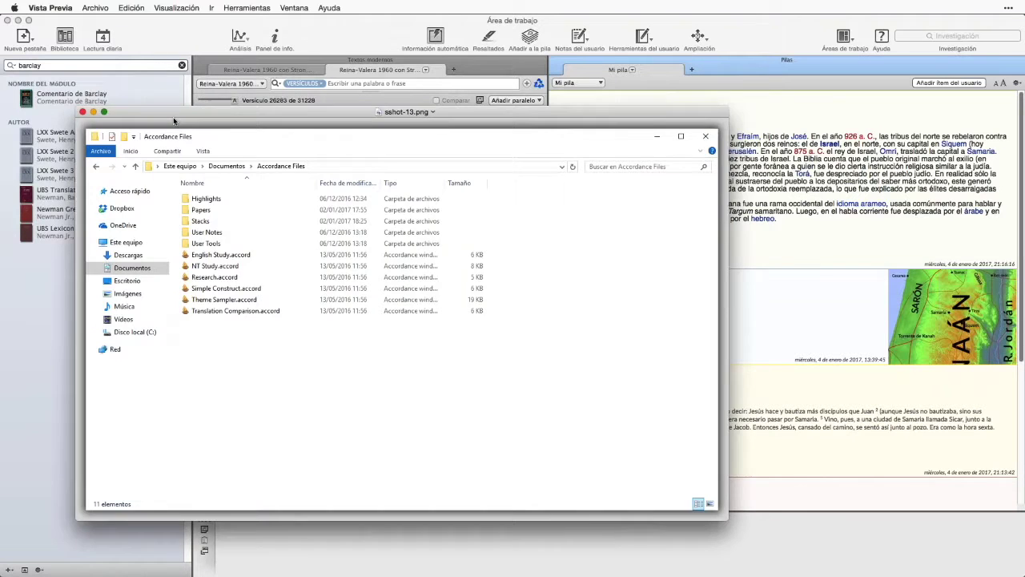
pyautogui.moveTo(91, 110); pyautogui.dragTo(329, 73)
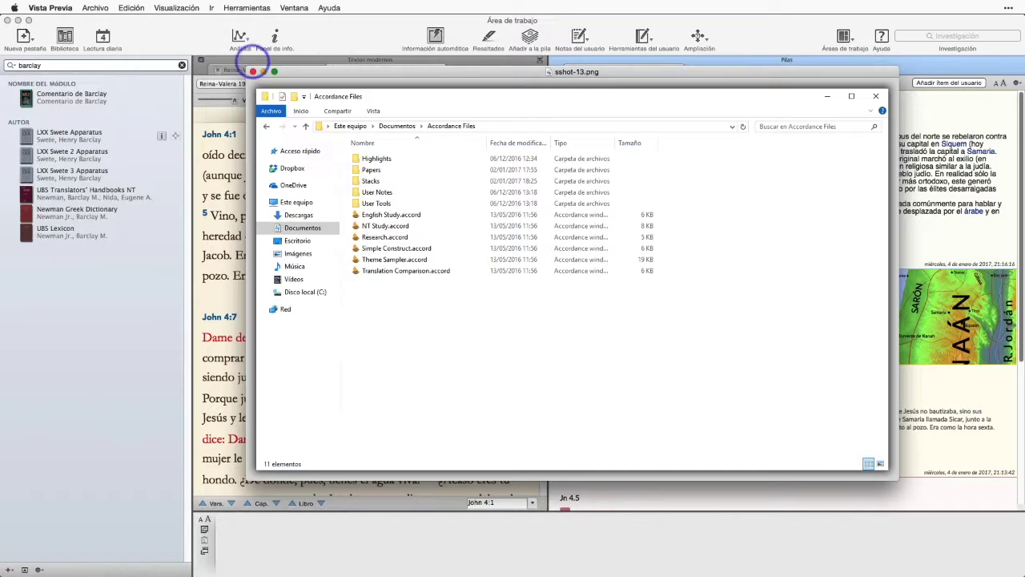
pyautogui.click(480, 74)
pyautogui.moveTo(481, 75); pyautogui.dragTo(0, 73)
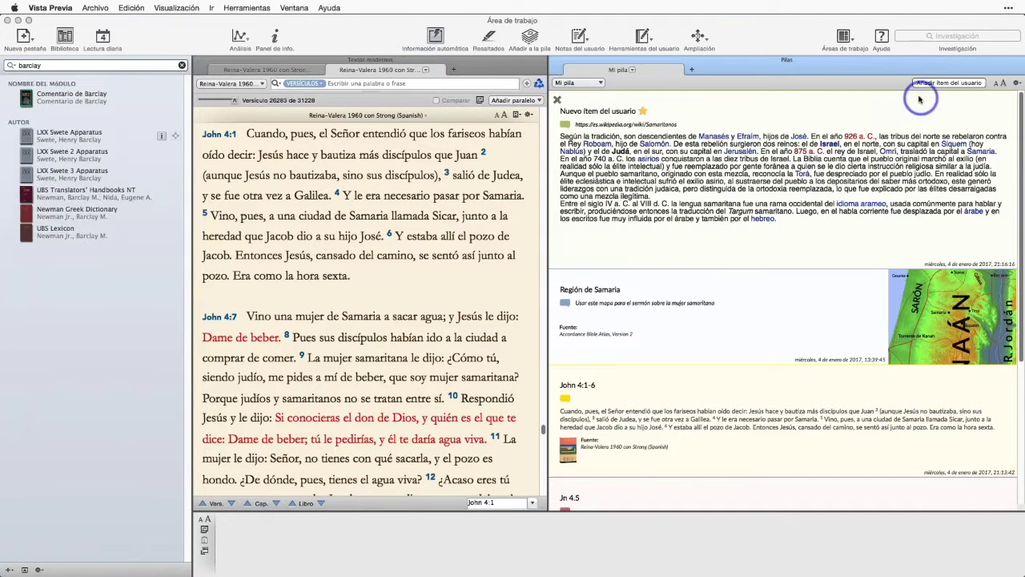
# - Launch TaskCard and open the Accordance Files folder in Finder from its Ejemplos card
pyautogui.click(178, 31)
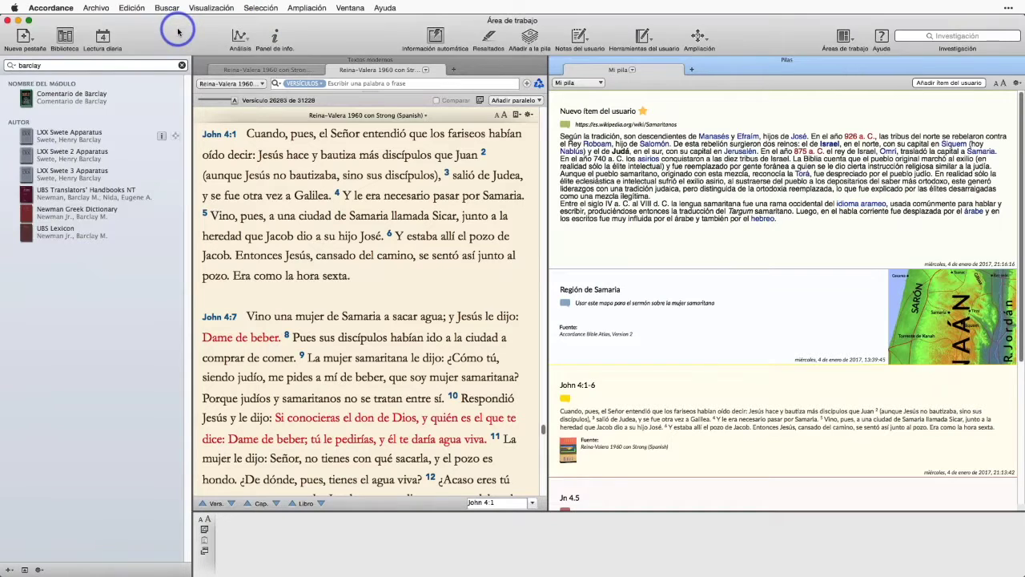
pyautogui.hotkey('alt', 'space')
pyautogui.write('tak')
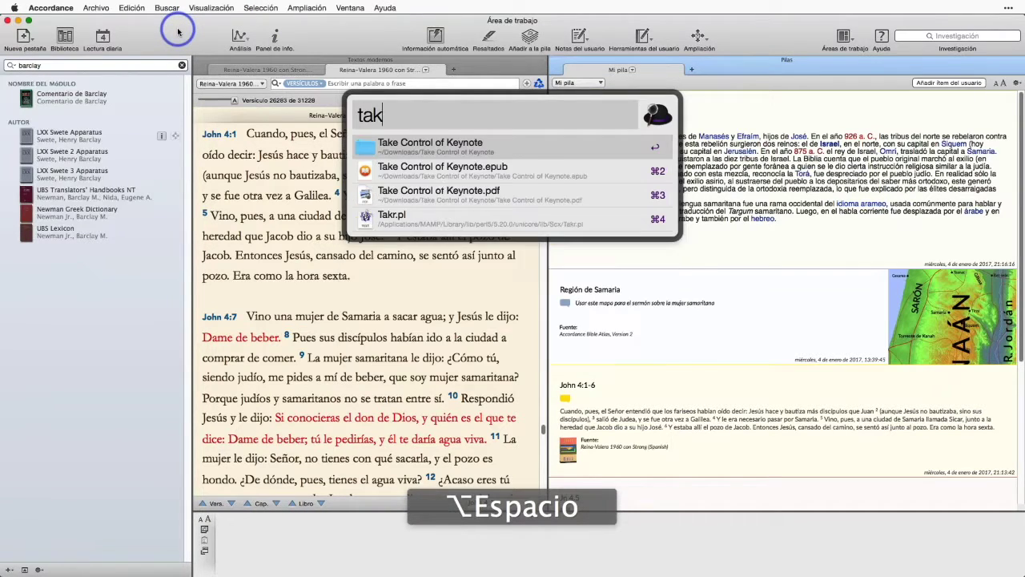
pyautogui.press('BackSpace')
pyautogui.write('sk')
pyautogui.press('Return')
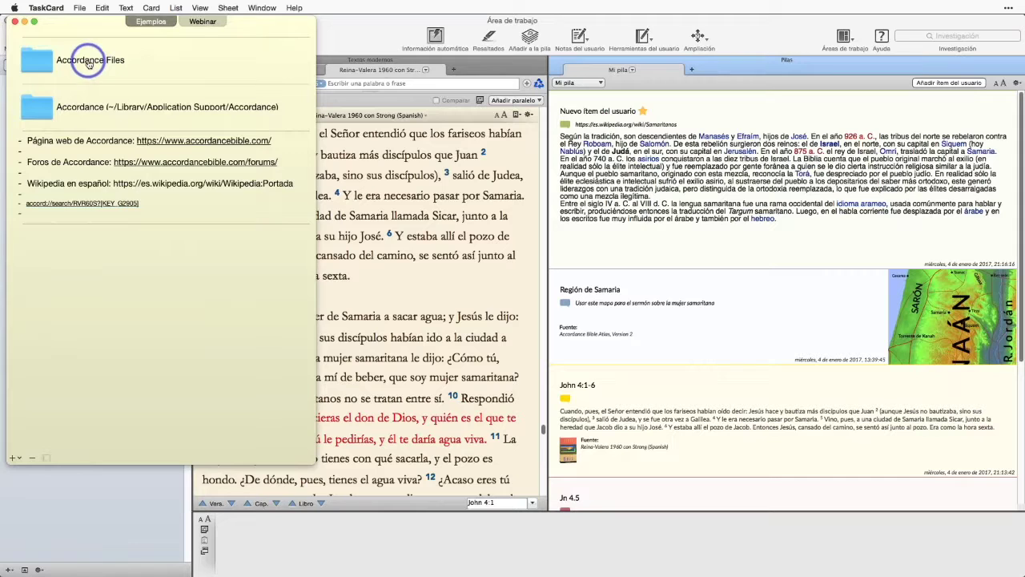
pyautogui.click(88, 64)
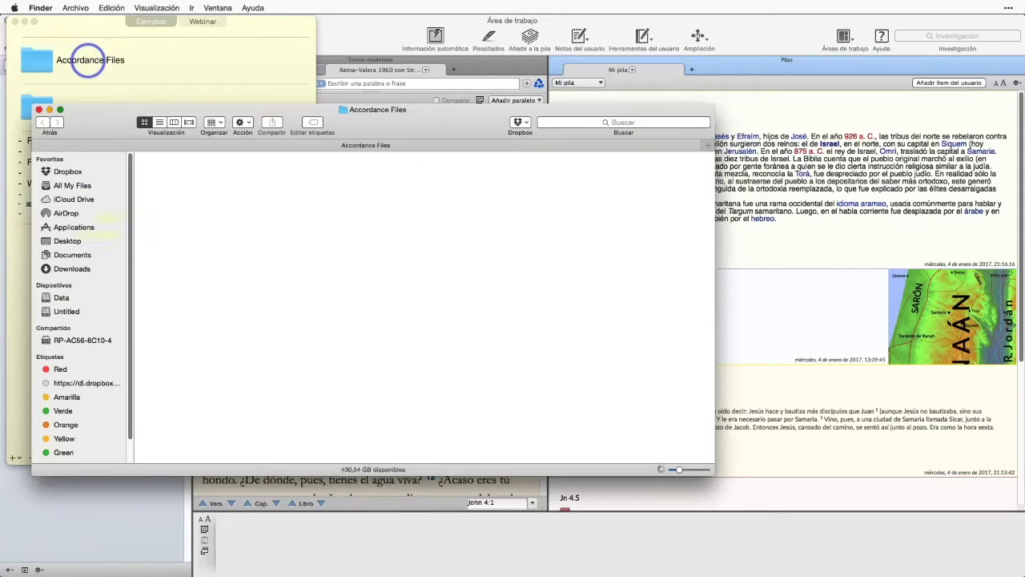
# - Reveal the folder path of Accordance Files and open its Stacks subfolder to view the stack file
pyautogui.moveTo(466, 126); pyautogui.dragTo(638, 119)
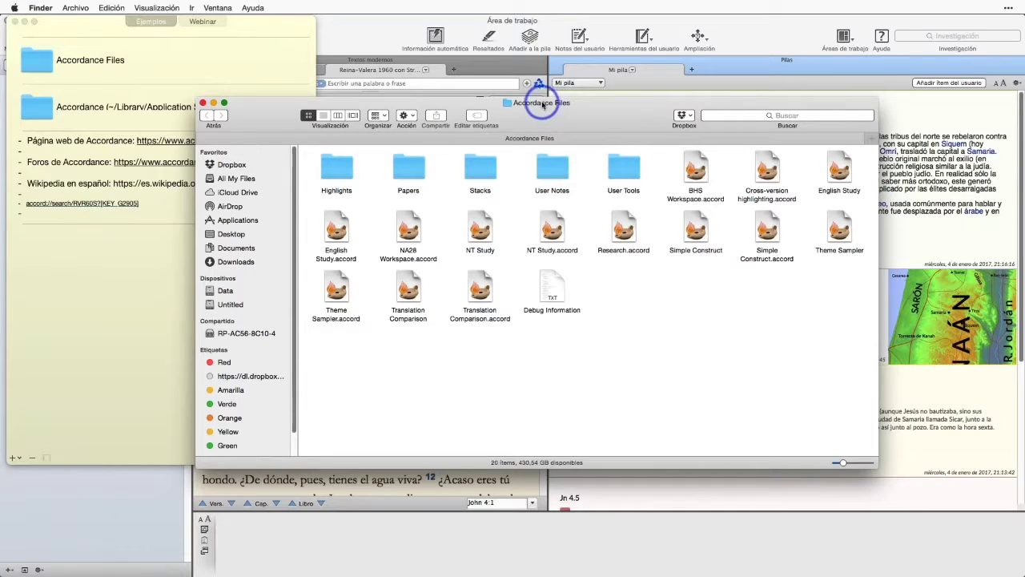
pyautogui.rightClick(543, 103)
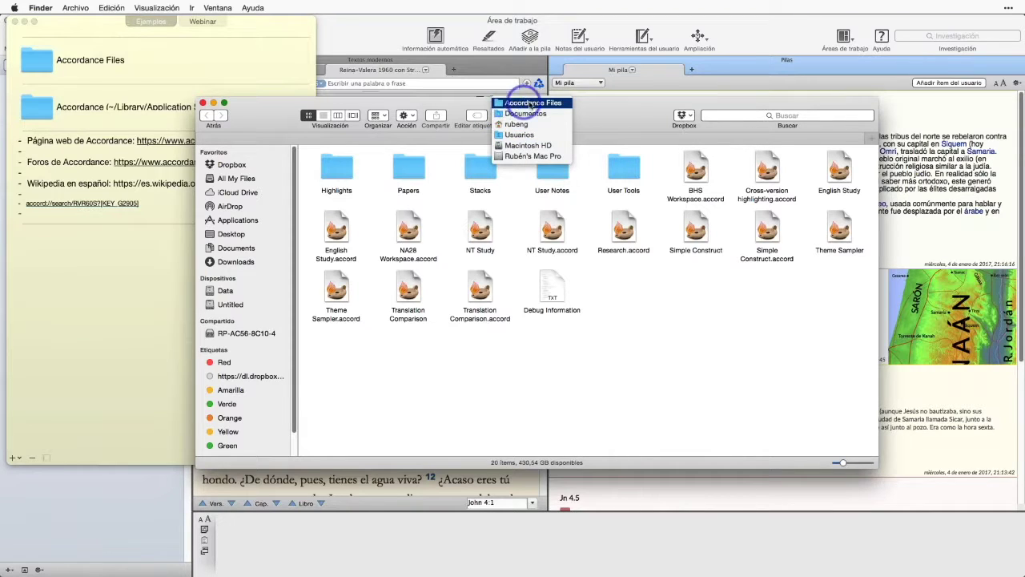
pyautogui.click(595, 183)
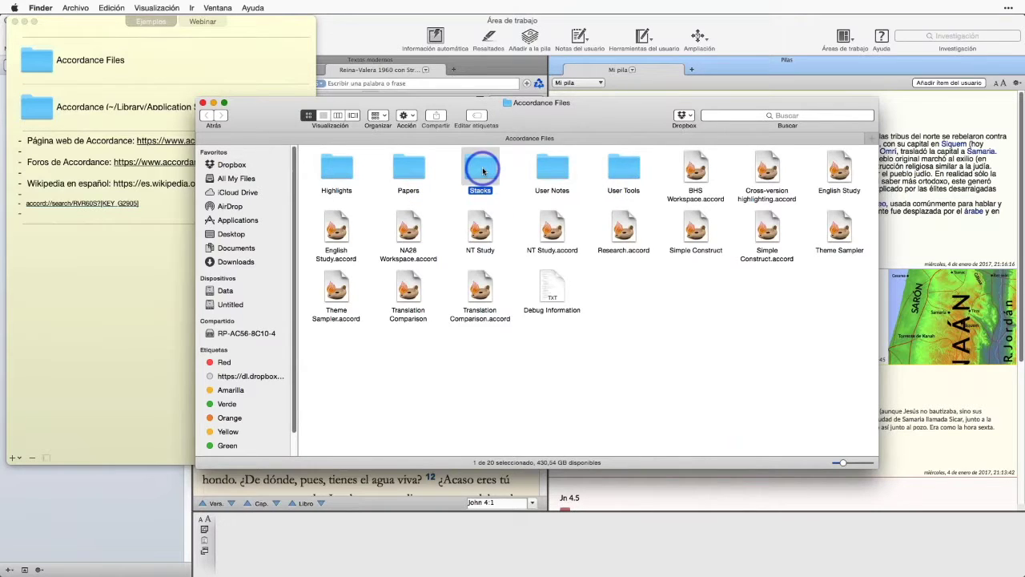
pyautogui.doubleClick(483, 171)
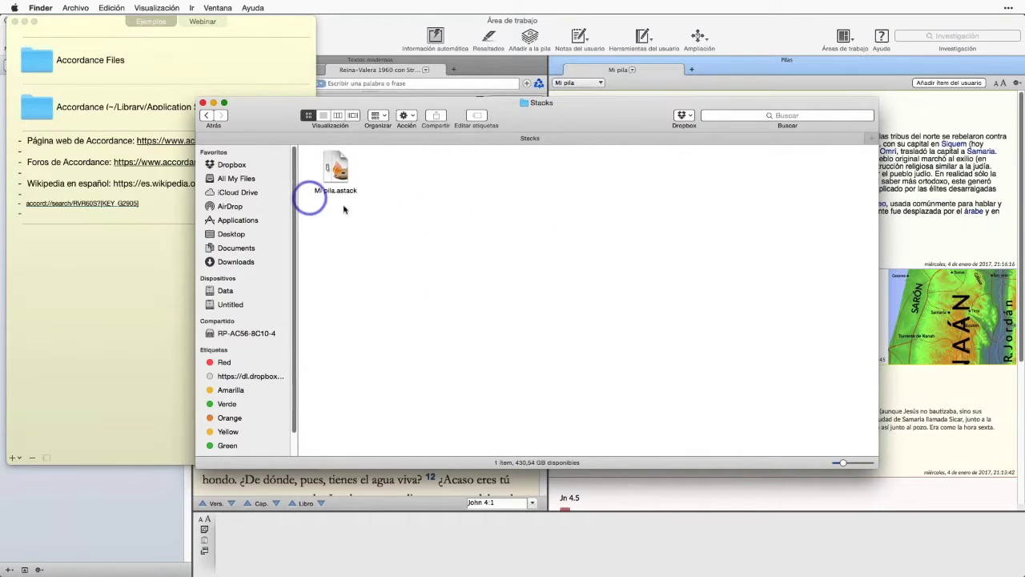
pyautogui.moveTo(627, 119); pyautogui.dragTo(508, 205)
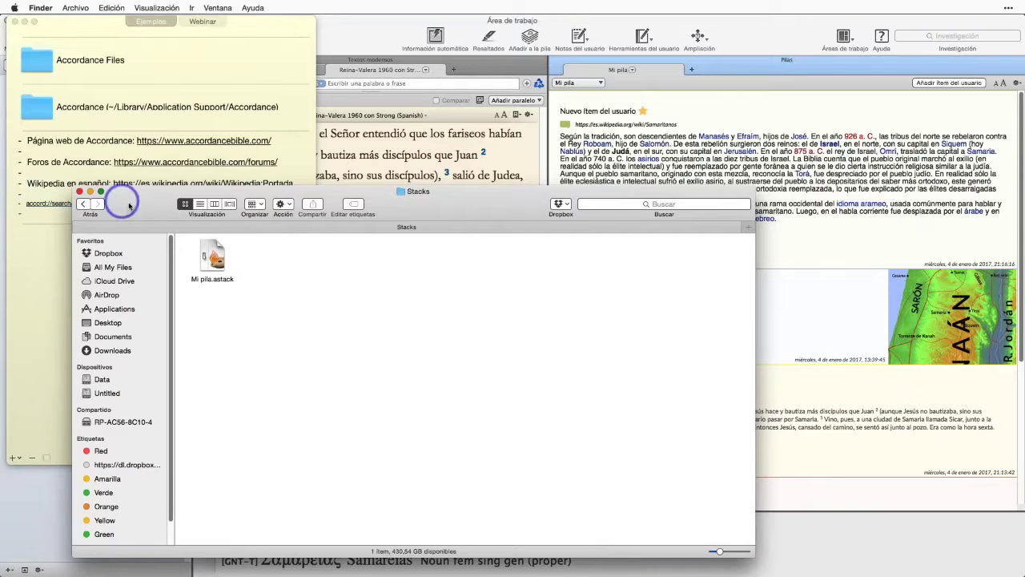
# - Close the Stacks folder window and quit TaskCard to return to Accordance
pyautogui.moveTo(136, 203); pyautogui.dragTo(274, 72)
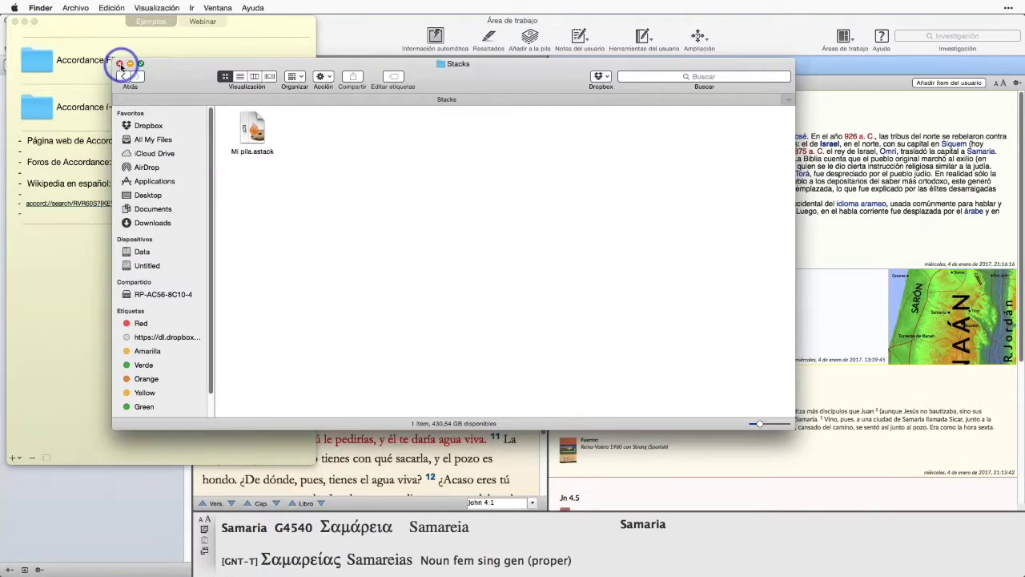
pyautogui.click(491, 69)
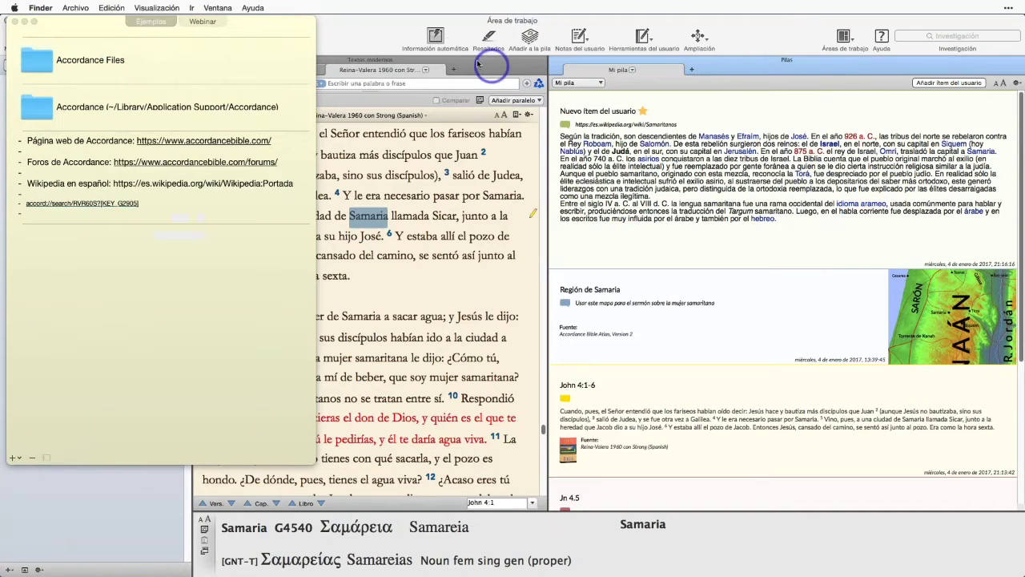
pyautogui.click(24, 22)
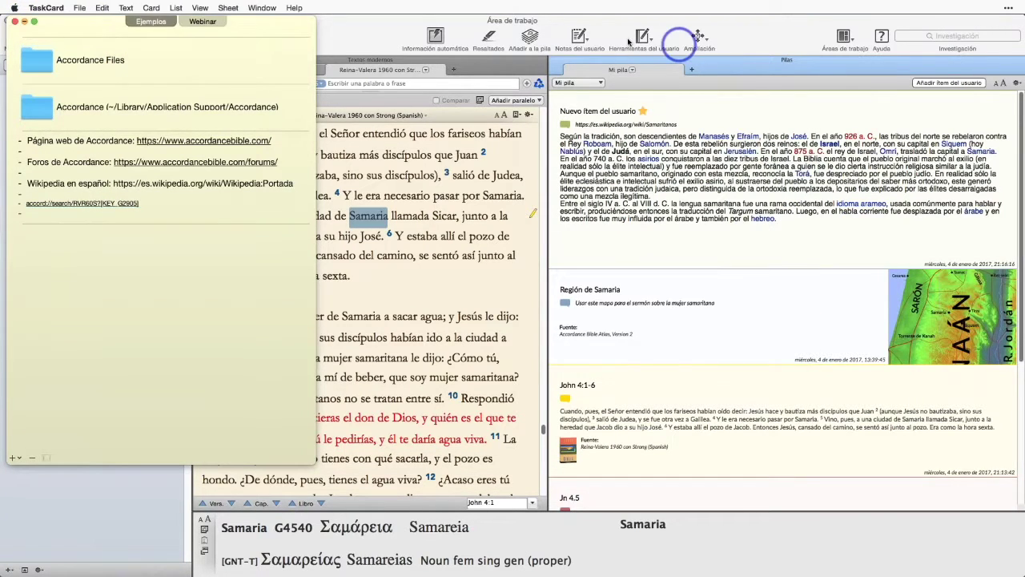
pyautogui.press('super+q')
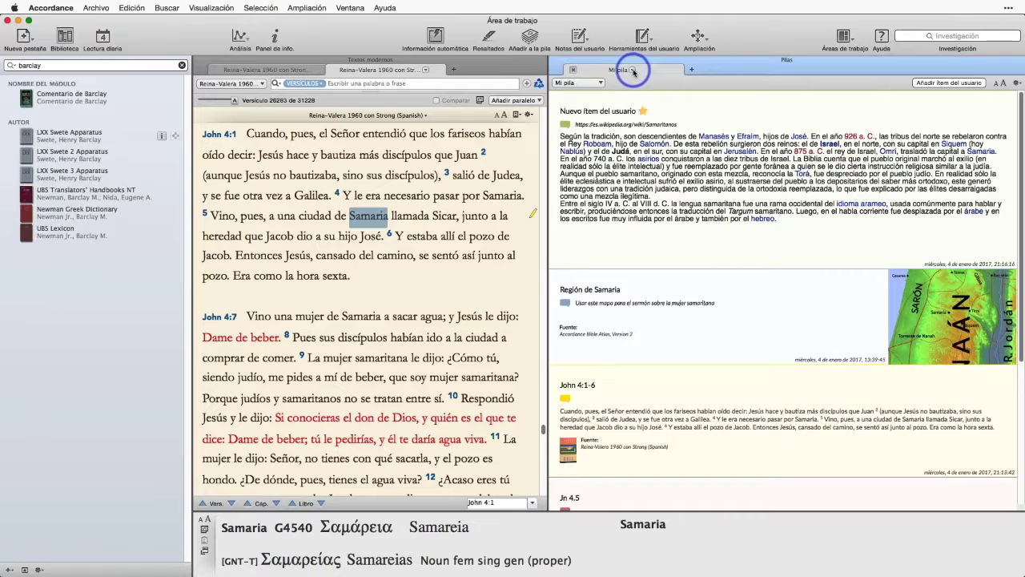
# - Create a new stack named "Seminario online"
pyautogui.click(530, 38)
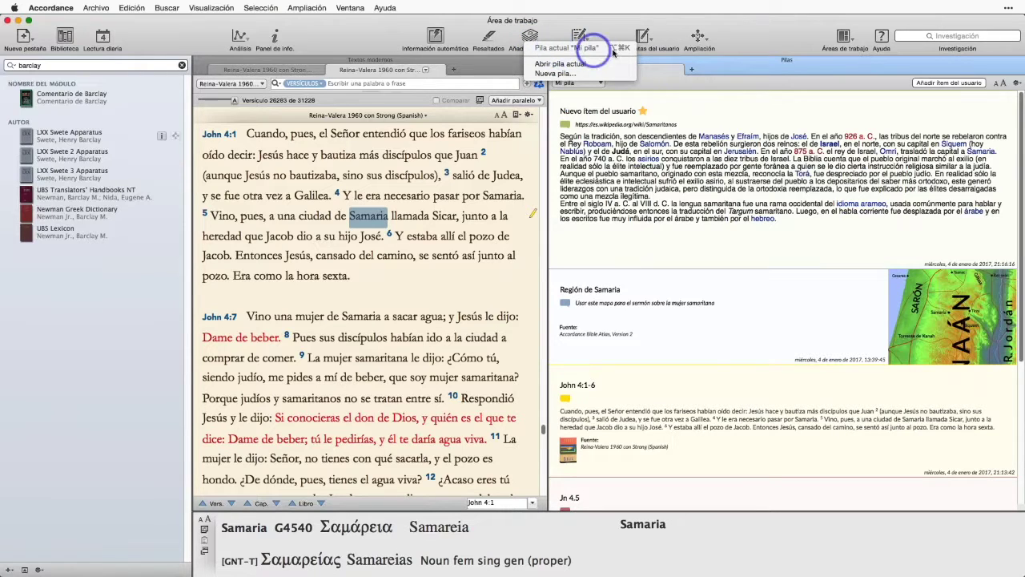
pyautogui.click(555, 73)
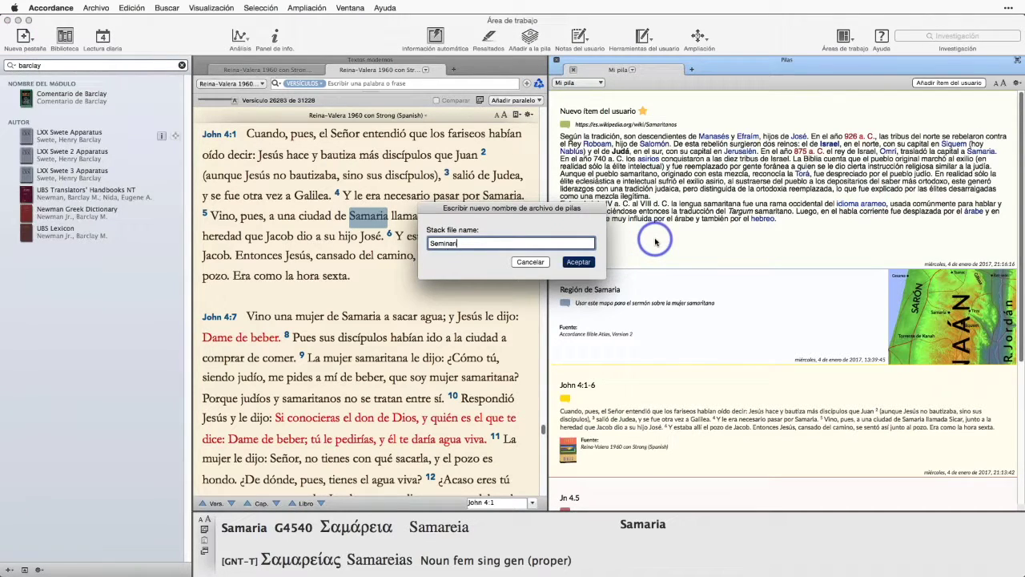
pyautogui.press('Return')
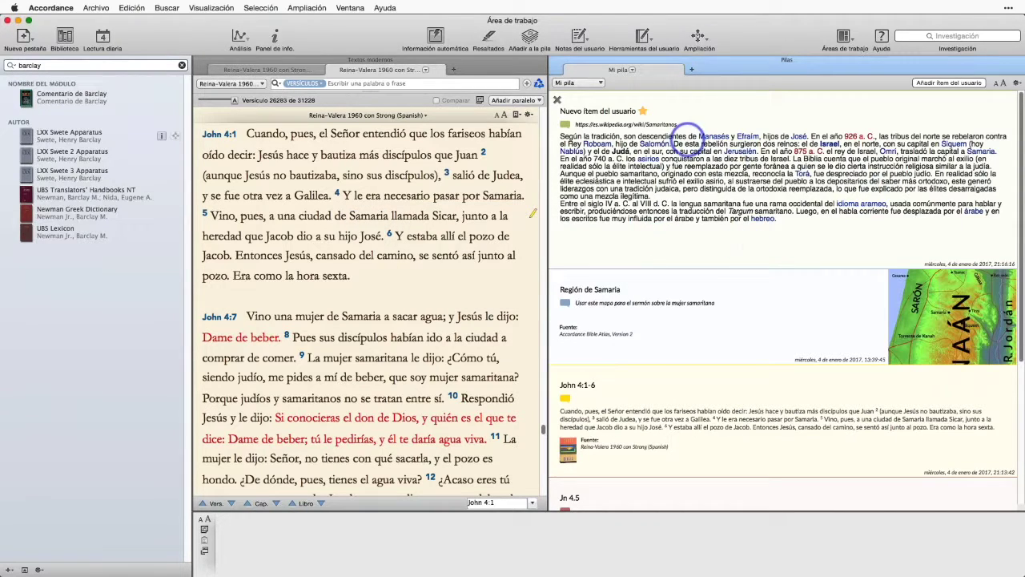
# - Display the Seminario online stack in place of Mi pila and check its stack options
pyautogui.click(600, 83)
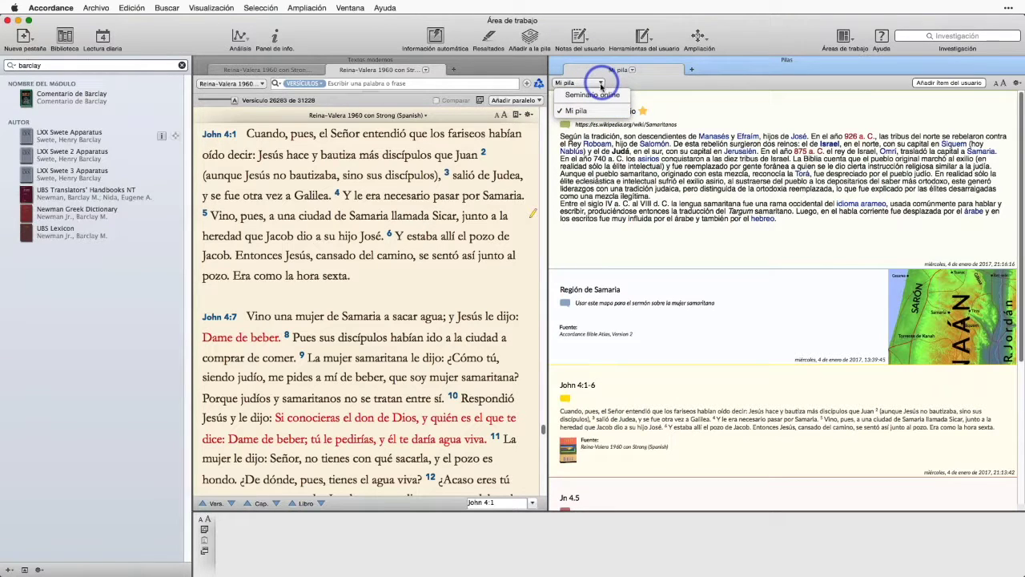
pyautogui.click(593, 95)
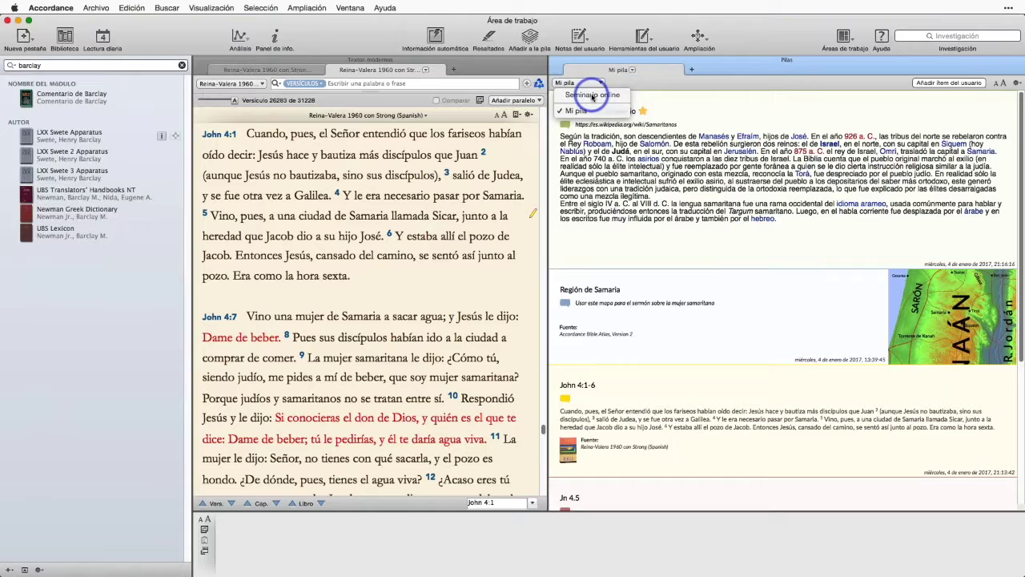
pyautogui.click(580, 83)
pyautogui.click(584, 111)
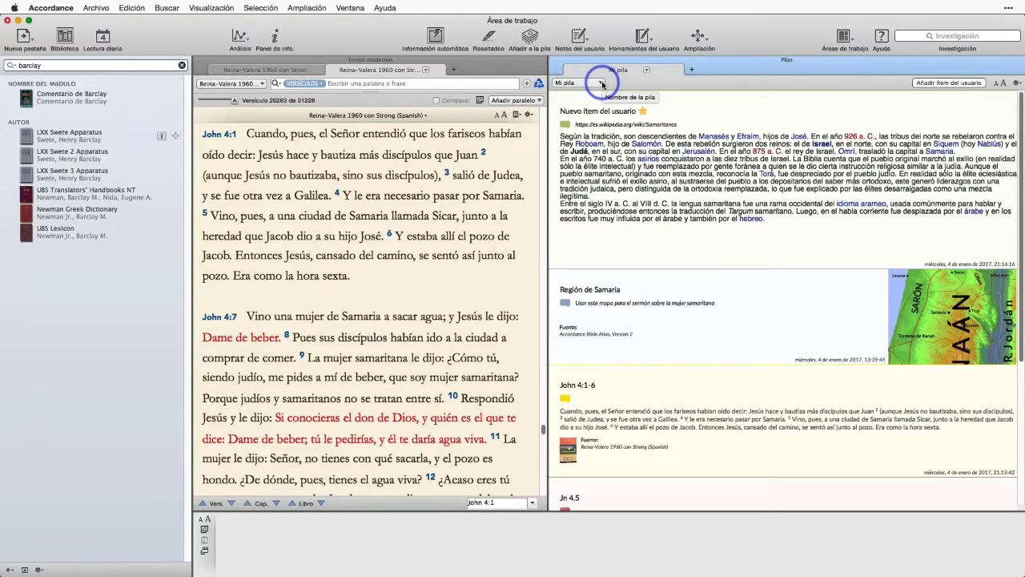
pyautogui.click(602, 84)
pyautogui.click(591, 93)
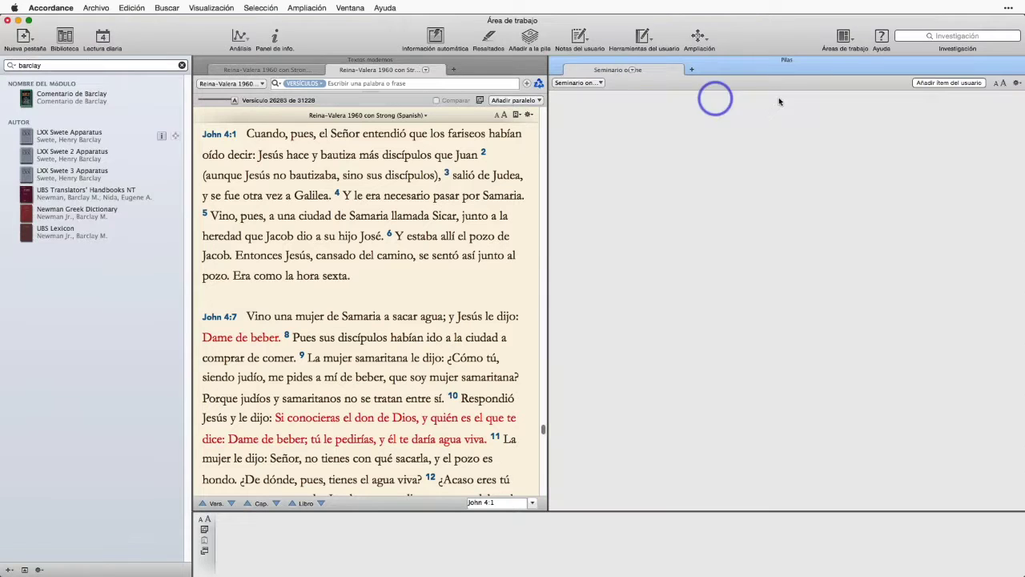
pyautogui.click(1016, 83)
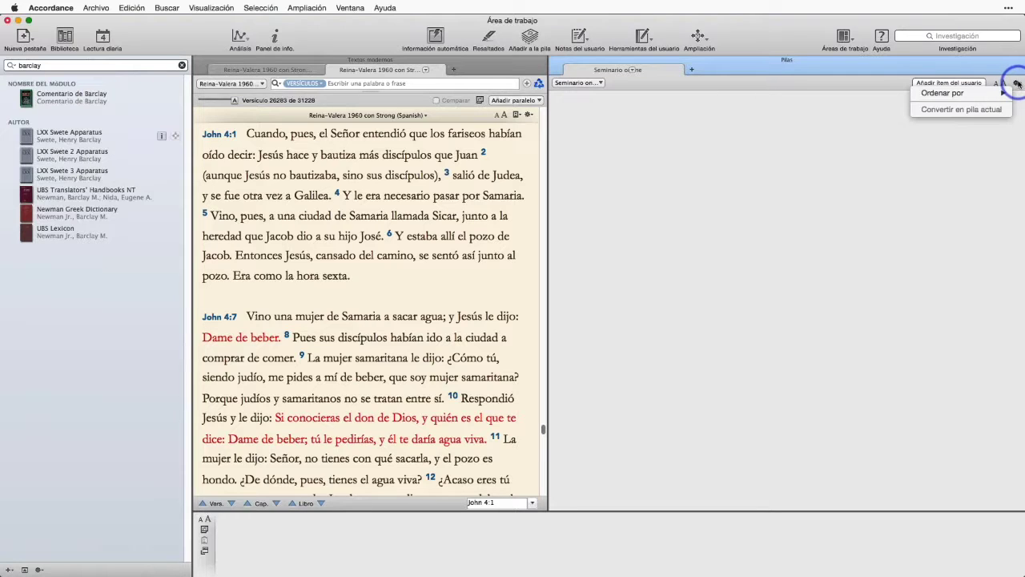
pyautogui.moveTo(958, 96)
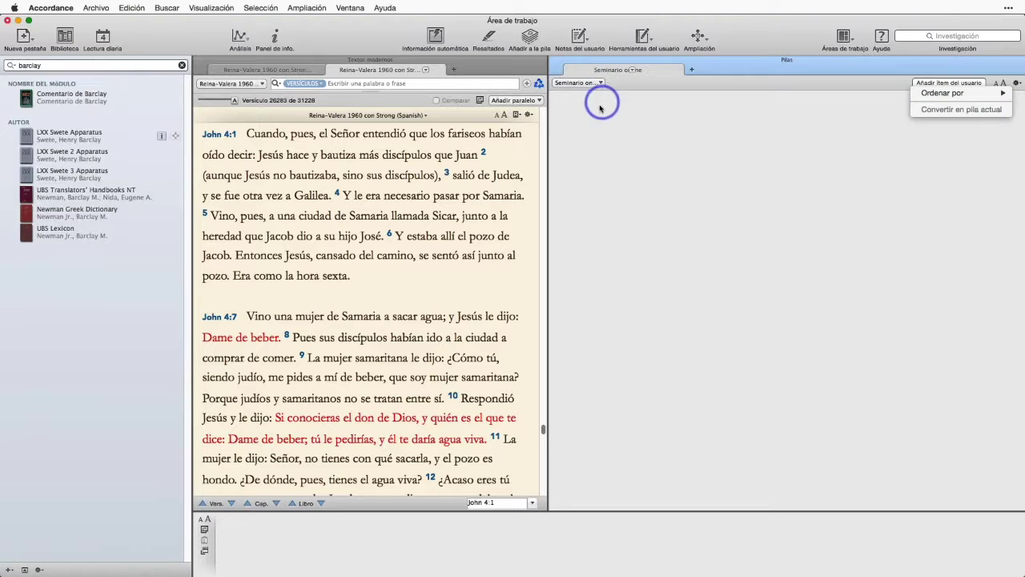
# - Select the Reina-Valera 1960 text from the start of John 4:7 to "quién es el que te" in verse 10 and add it to the current stack
pyautogui.click(245, 316)
pyautogui.moveTo(245, 316); pyautogui.dragTo(510, 407)
pyautogui.press('alt+super')
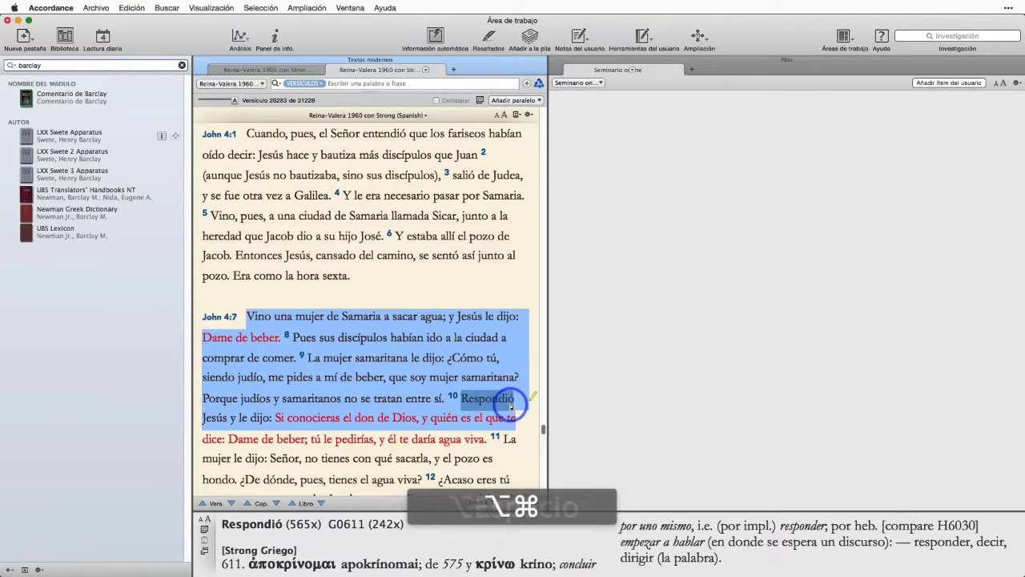
pyautogui.press('alt+super+k')
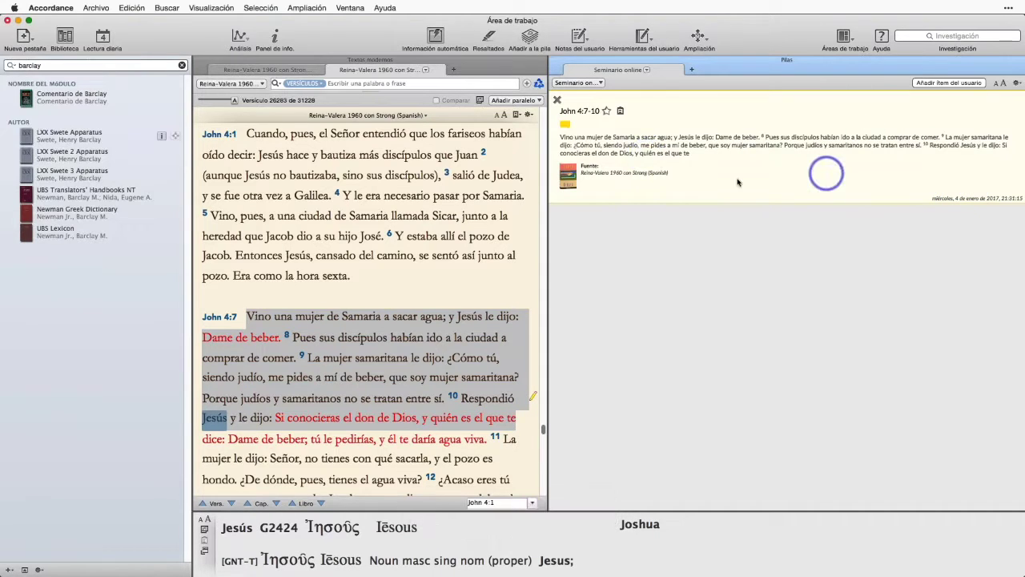
pyautogui.click(1017, 82)
pyautogui.click(889, 304)
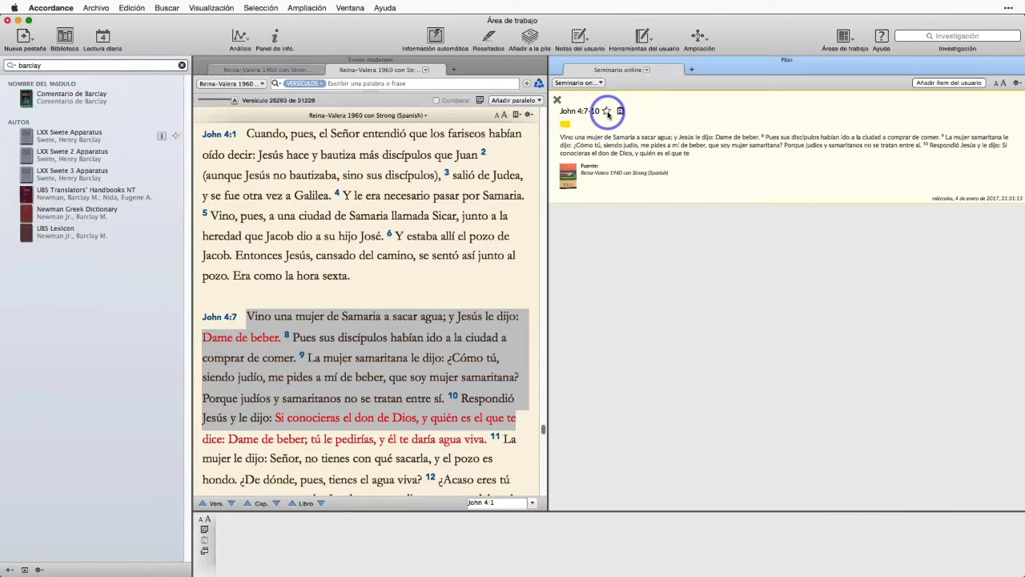
pyautogui.click(646, 71)
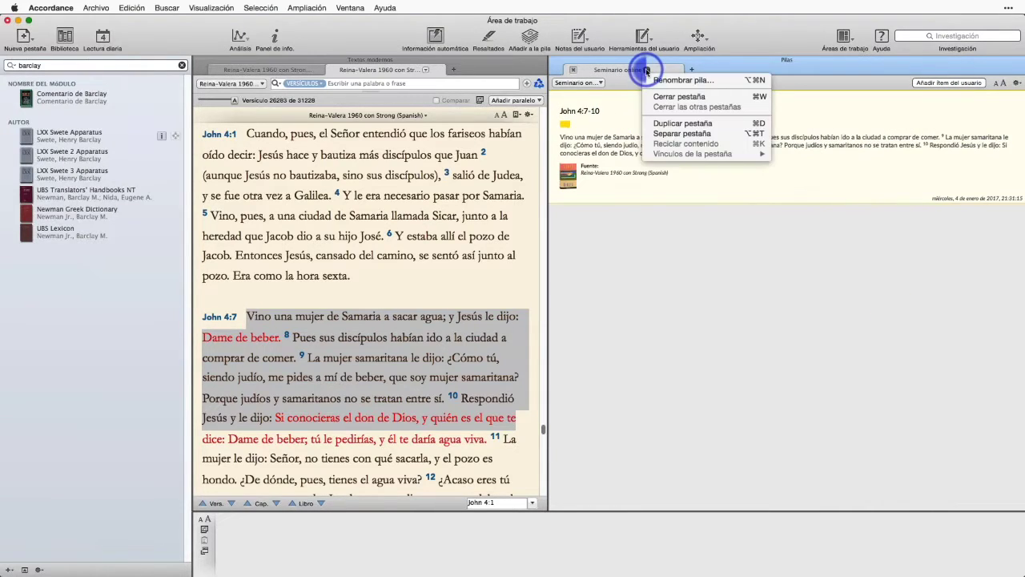
pyautogui.click(601, 83)
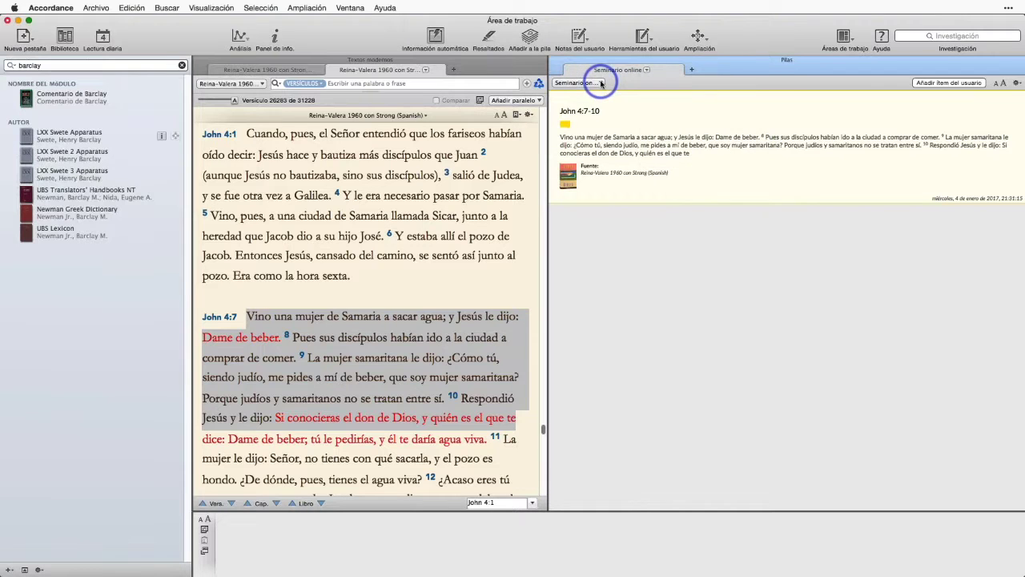
# - Display the Mi pila stack and make it the current stack (Convertir en pila actual)
pyautogui.click(602, 83)
pyautogui.click(581, 111)
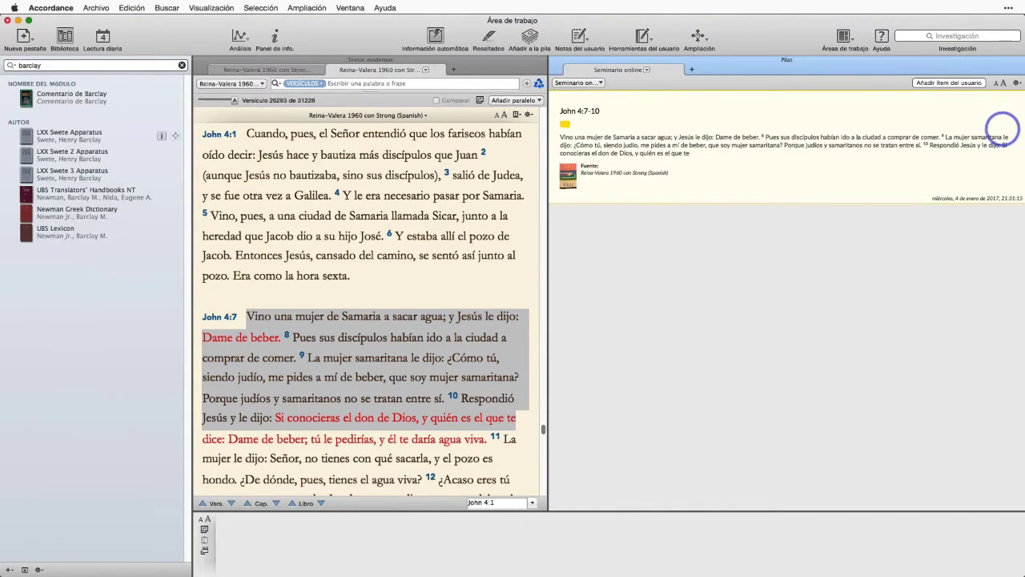
pyautogui.click(1015, 84)
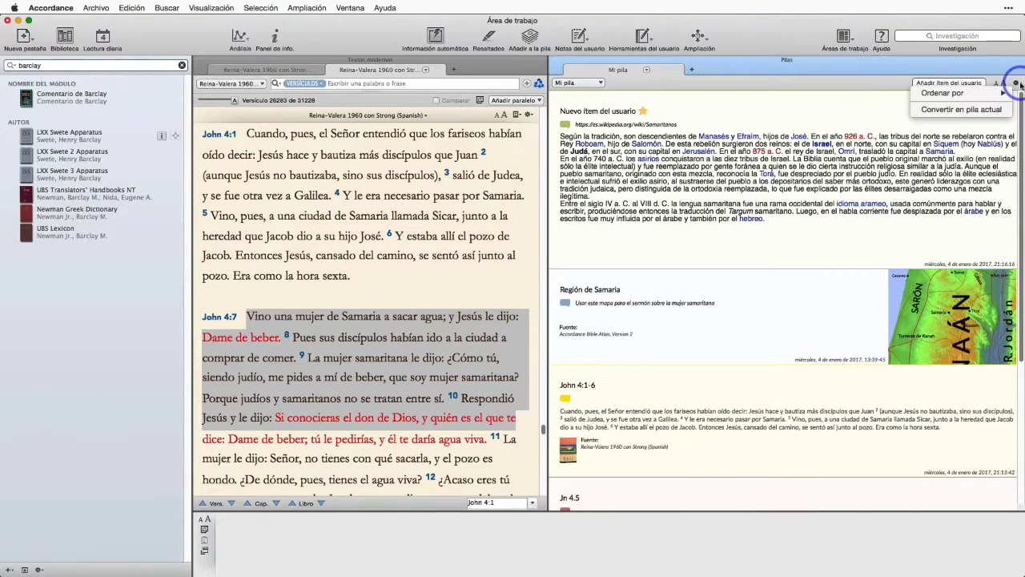
pyautogui.click(949, 111)
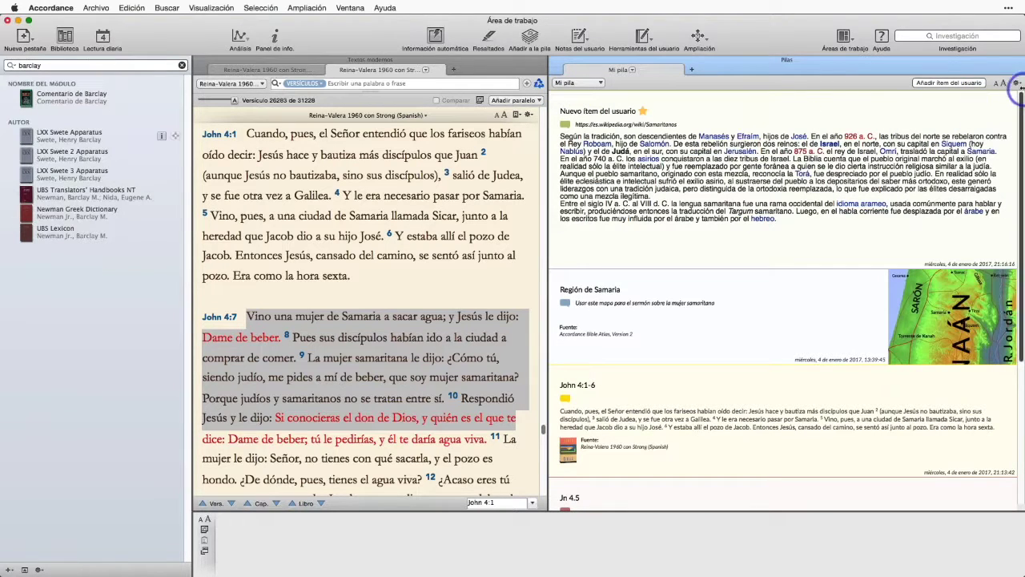
pyautogui.click(1016, 83)
pyautogui.click(727, 102)
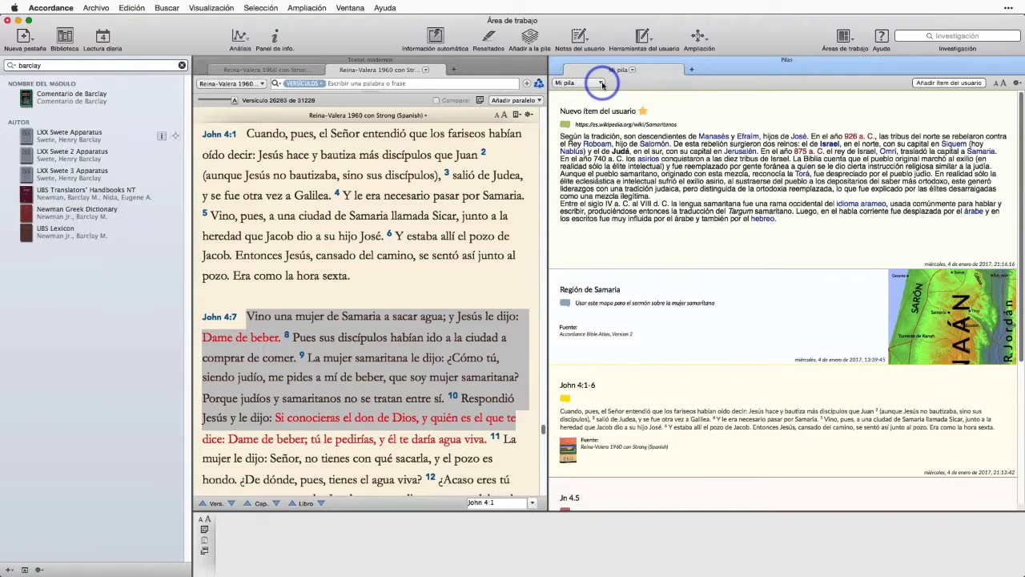
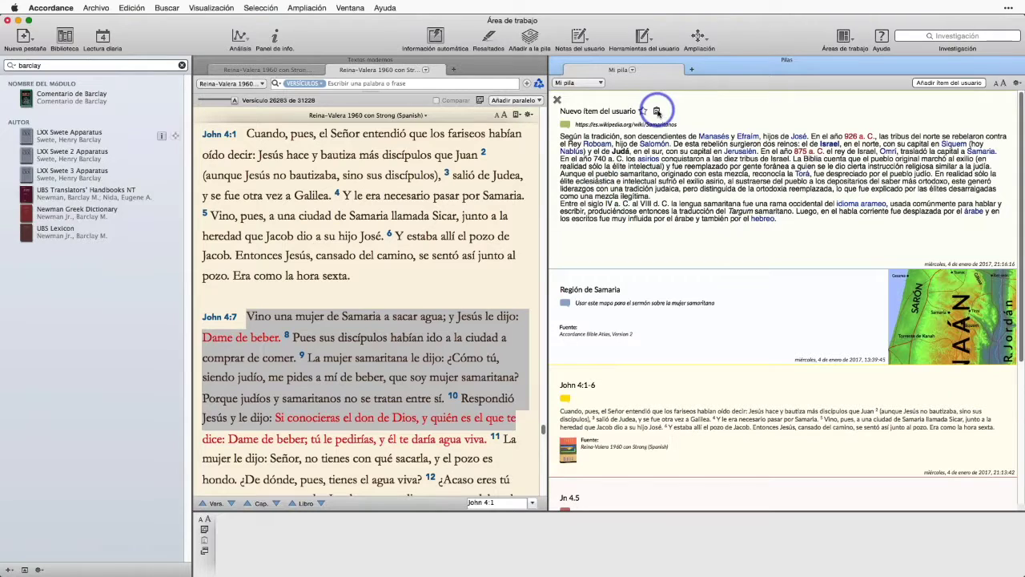
# - Copy the Wikipedia Samaritanos user item from the stack, then launch Microsoft Word and create a blank document
pyautogui.click(657, 112)
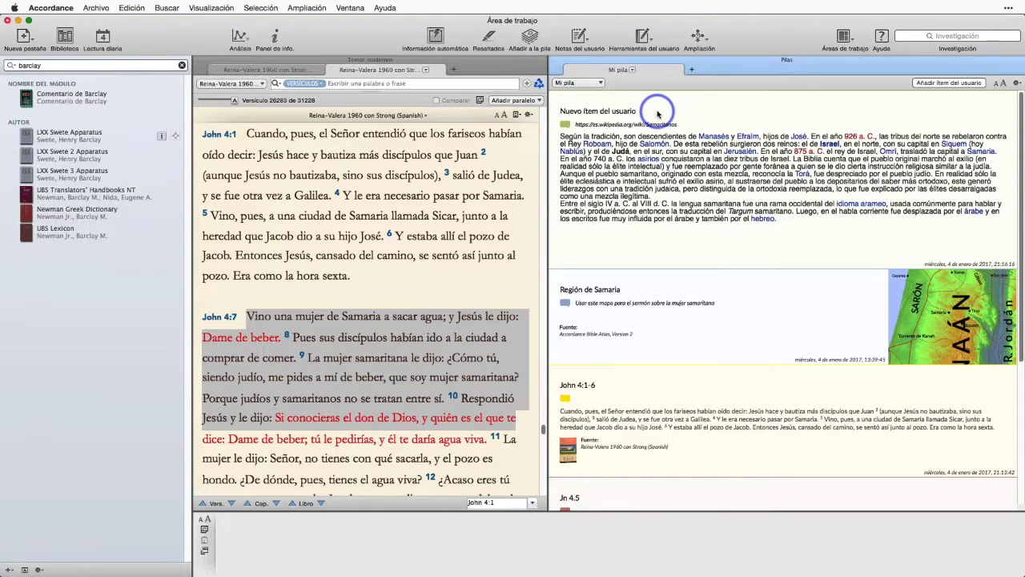
pyautogui.hotkey('alt', 'space')
pyautogui.write('Wo')
pyautogui.hotkey('alt', 'space')
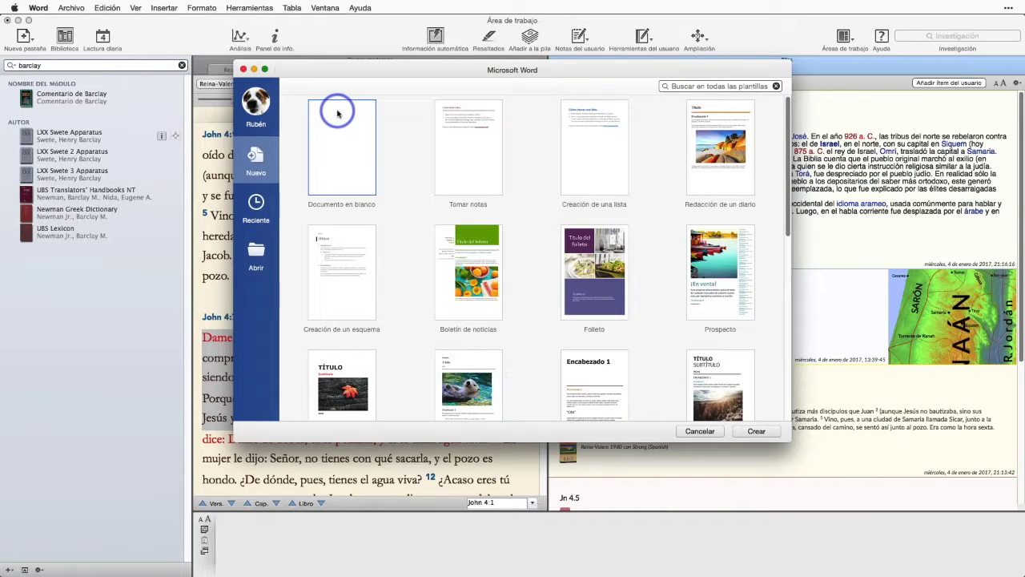
pyautogui.doubleClick(338, 120)
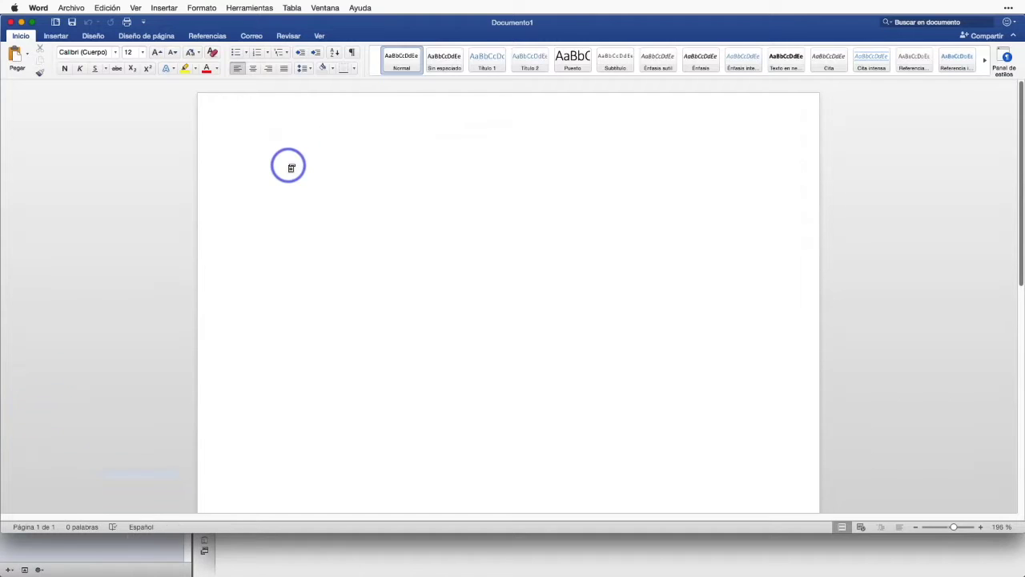
# - Paste the copied stack item into the blank document and review its title, source link and accented text
pyautogui.rightClick(287, 167)
pyautogui.click(319, 193)
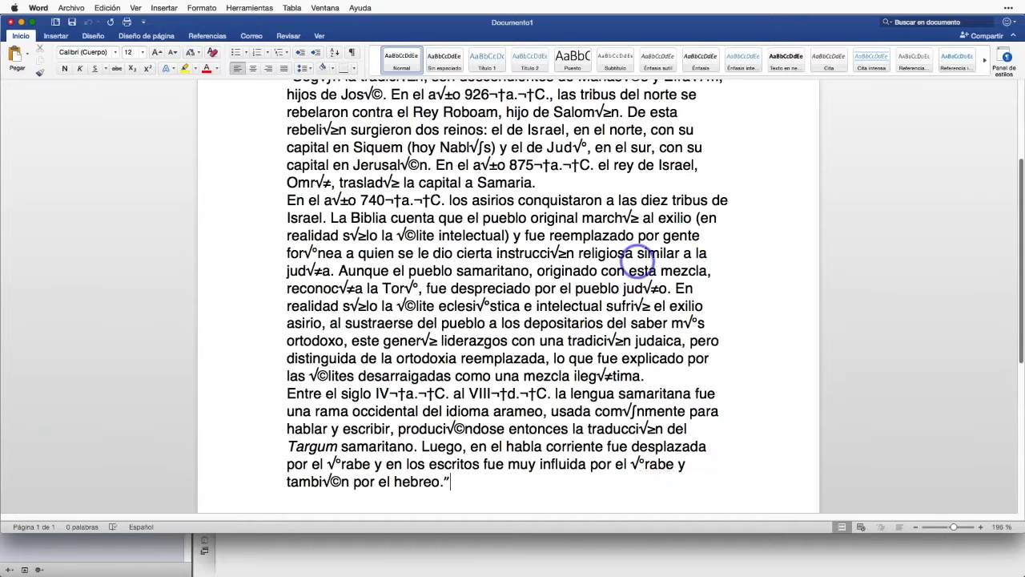
pyautogui.scroll(5, 717, 266)
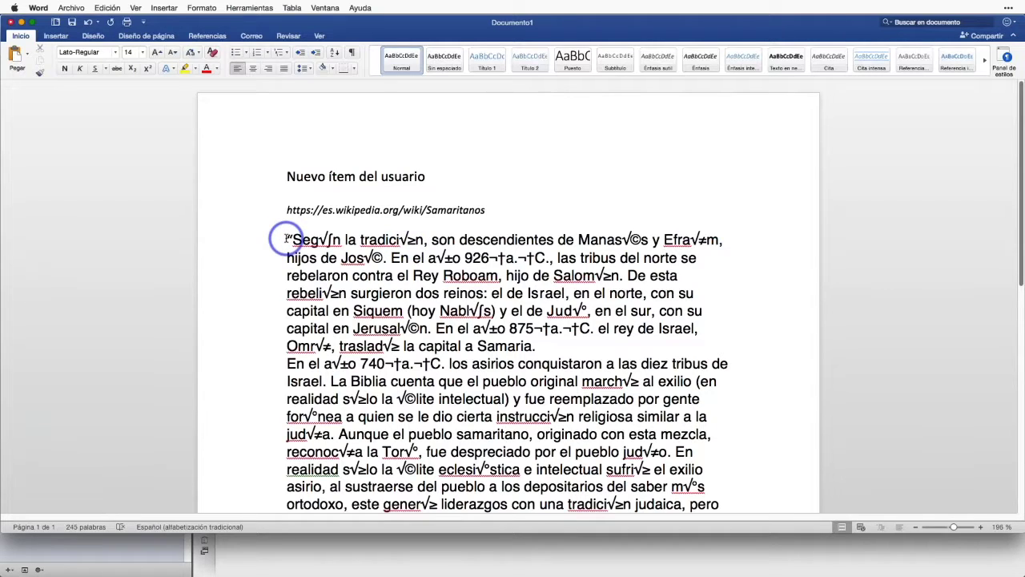
pyautogui.click(321, 239)
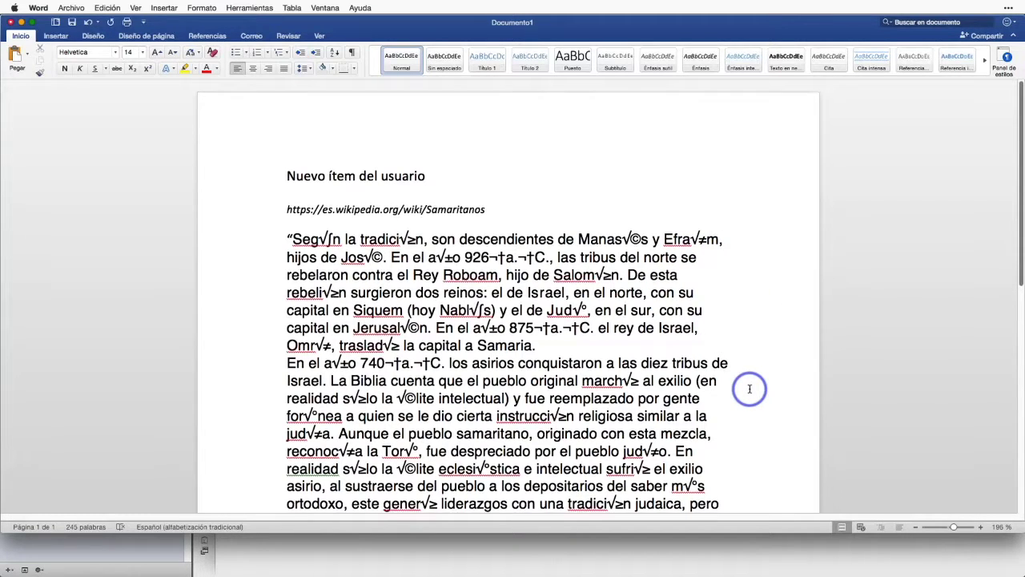
pyautogui.scroll(-10, 749, 388)
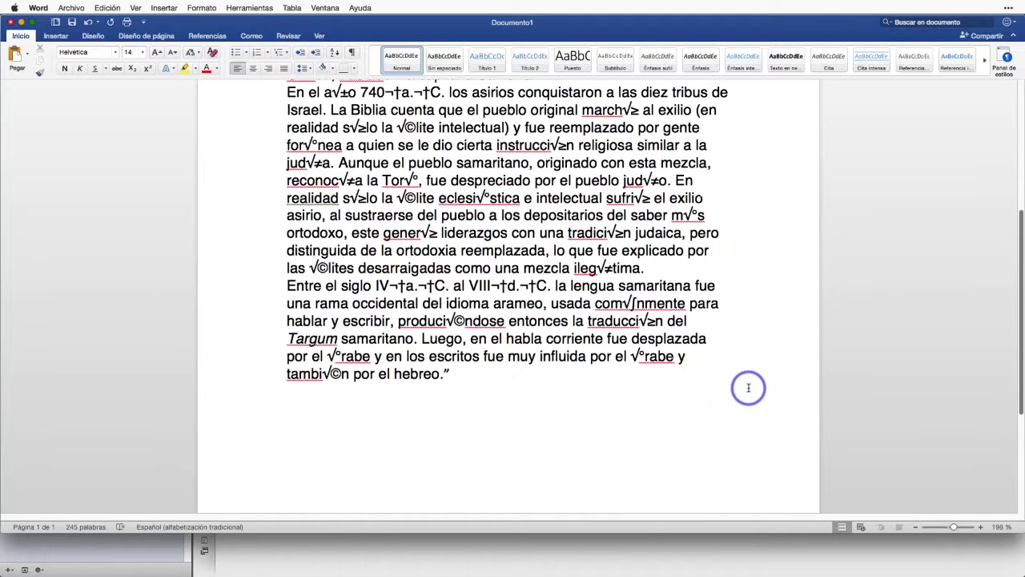
# - Copy the John 4:1-6 item from the Accordance stack, paste it below the Samaritanos text in the Word document, and review both passages
pyautogui.click(480, 346)
pyautogui.press('super+Tab')
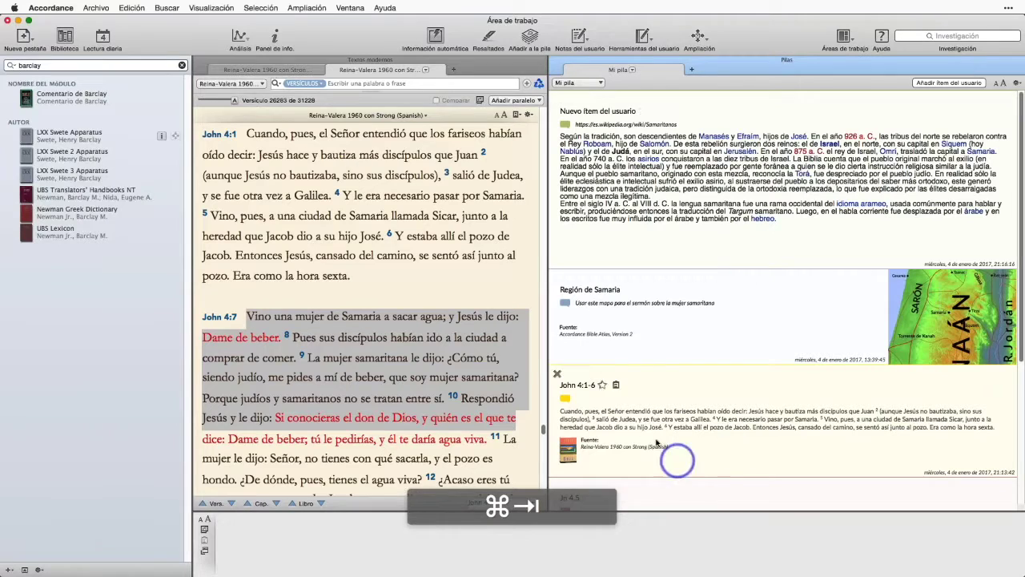
pyautogui.click(616, 385)
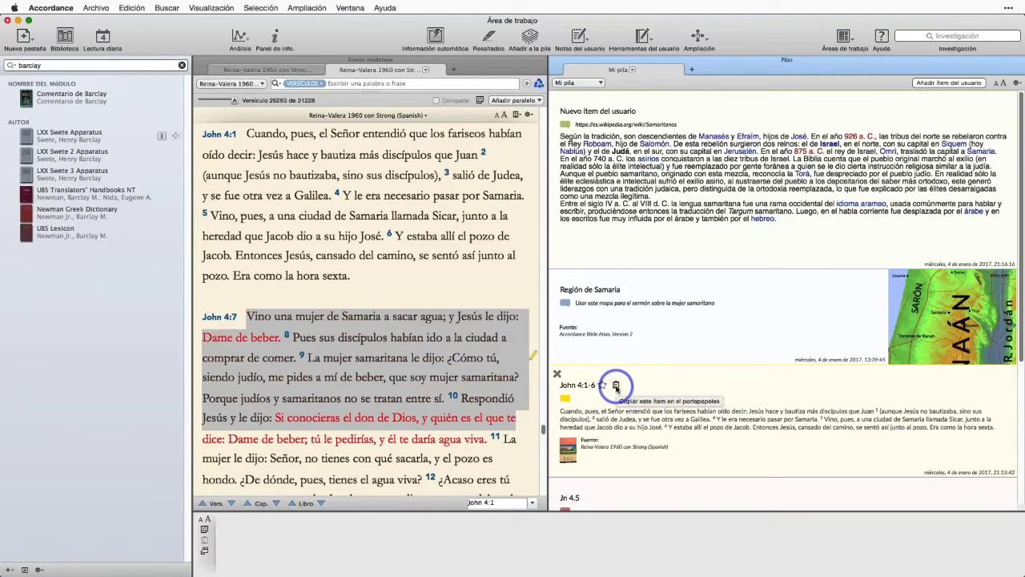
pyautogui.press('super+Tab')
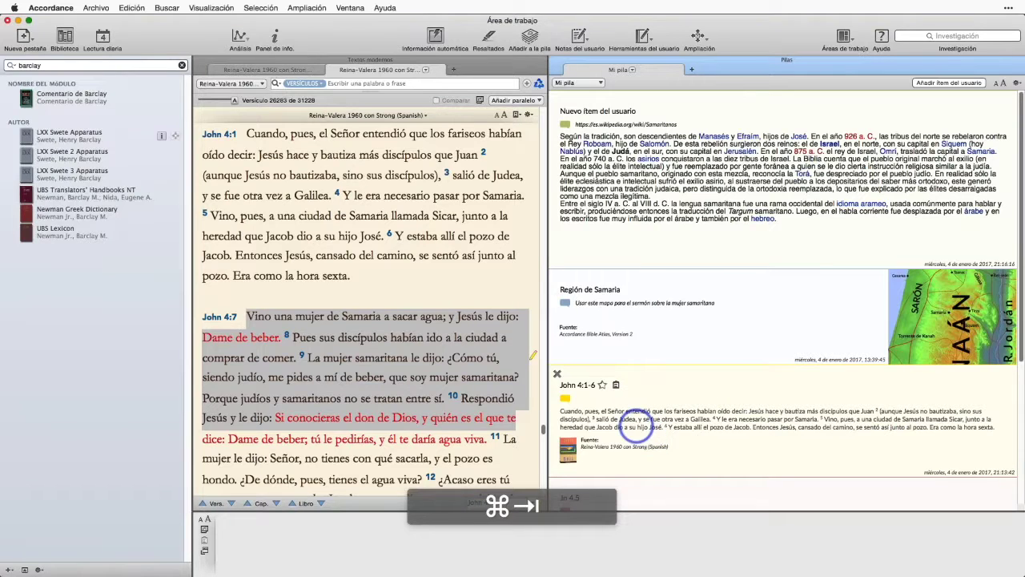
pyautogui.press('super+v')
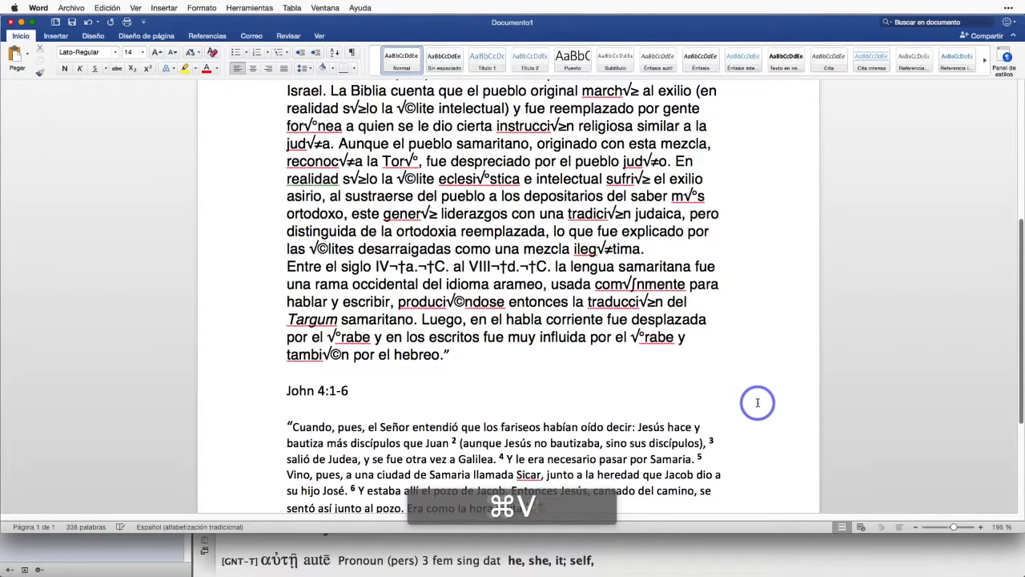
pyautogui.scroll(-4, 758, 402)
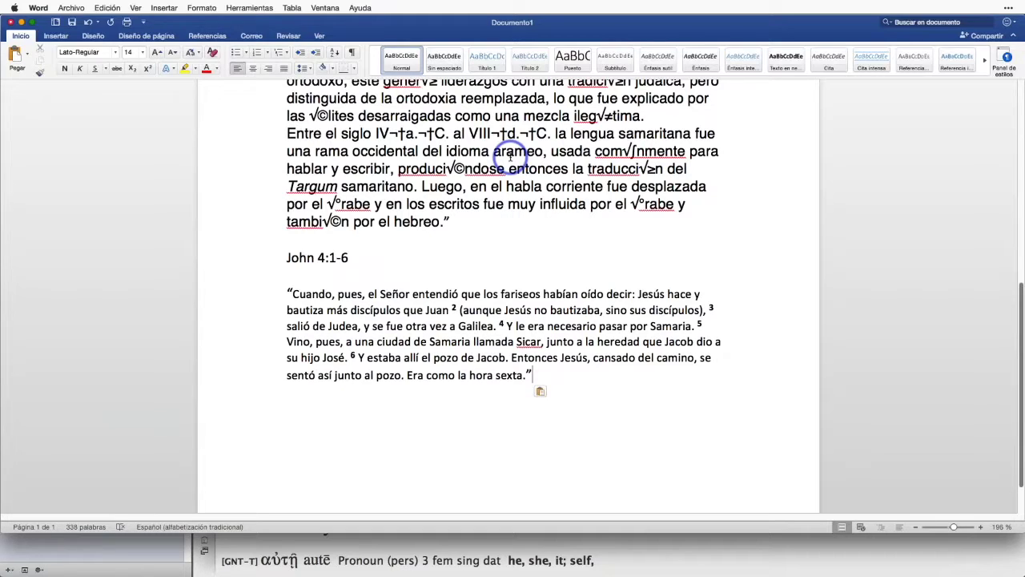
pyautogui.scroll(3, 760, 244)
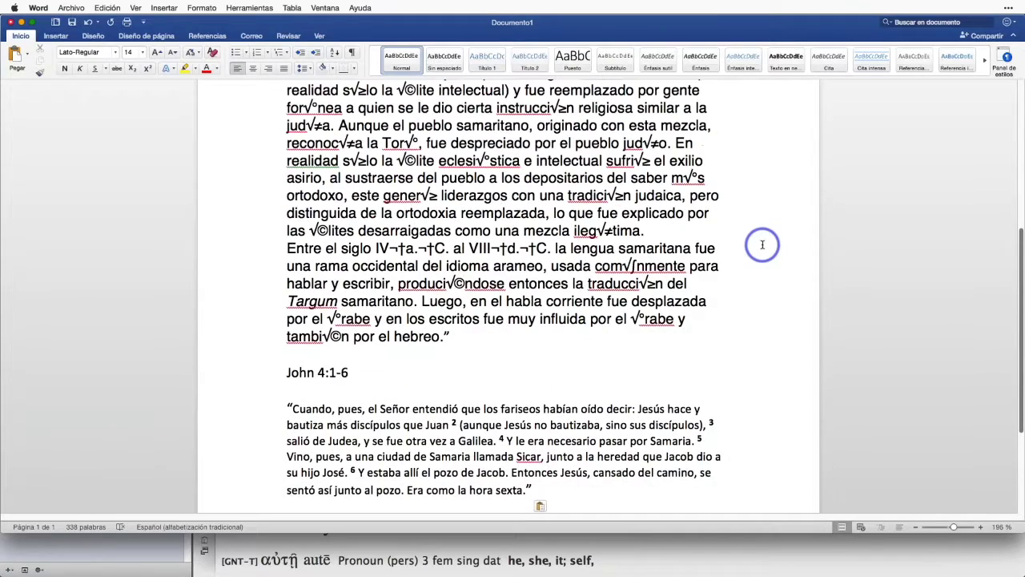
pyautogui.scroll(5, 763, 244)
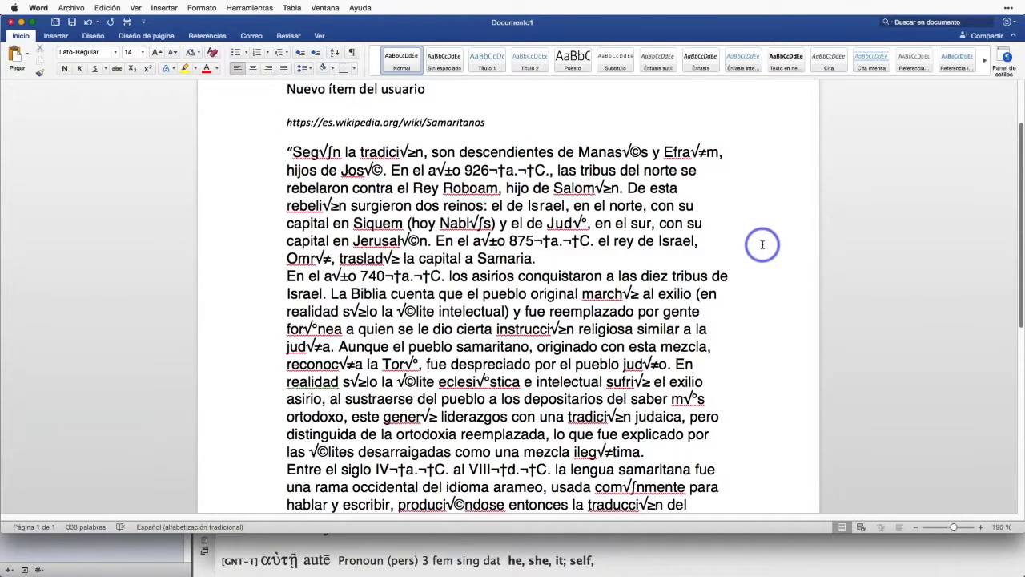
# - Switch back to Accordance, bring up the naming dialog for a new stack through the user files commands, and cancel it
pyautogui.press('super+Tab')
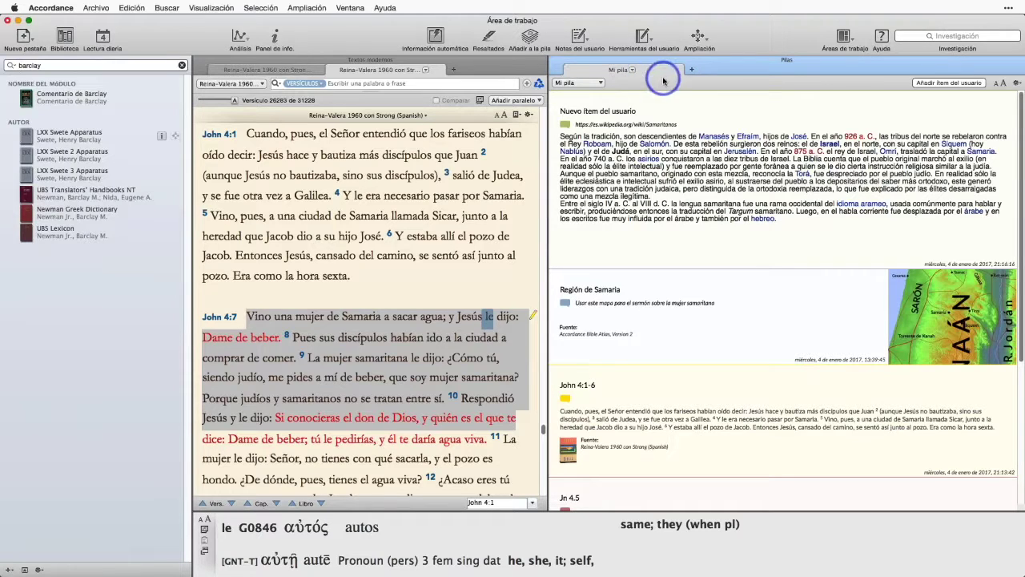
pyautogui.moveTo(677, 100)
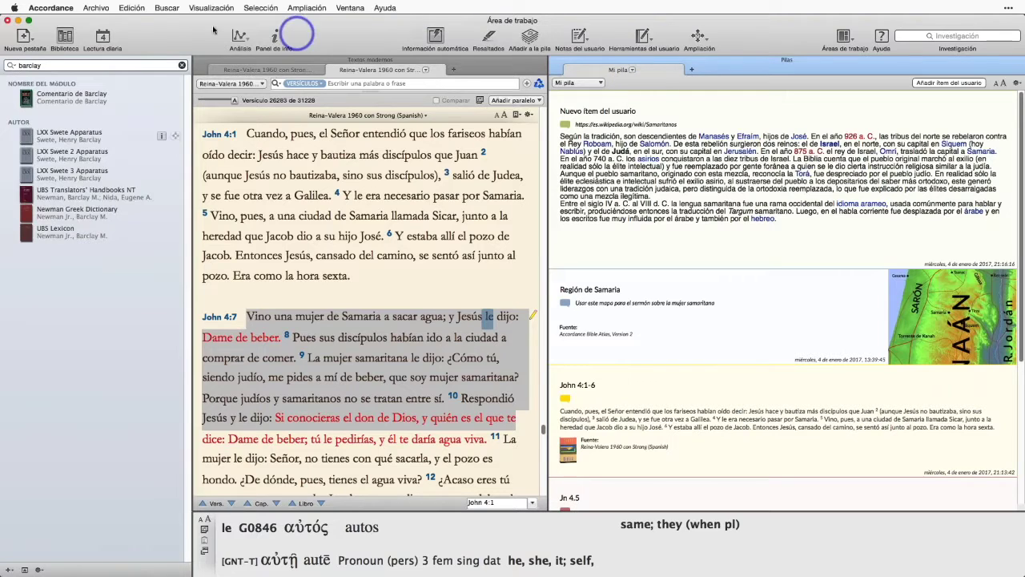
pyautogui.click(96, 10)
pyautogui.click(96, 10)
pyautogui.click(96, 9)
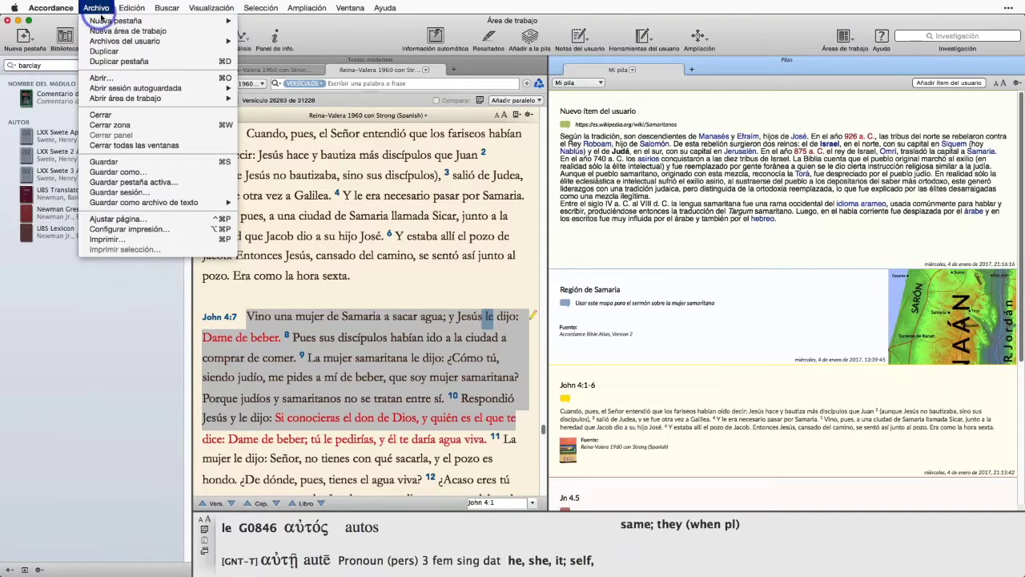
pyautogui.moveTo(120, 42)
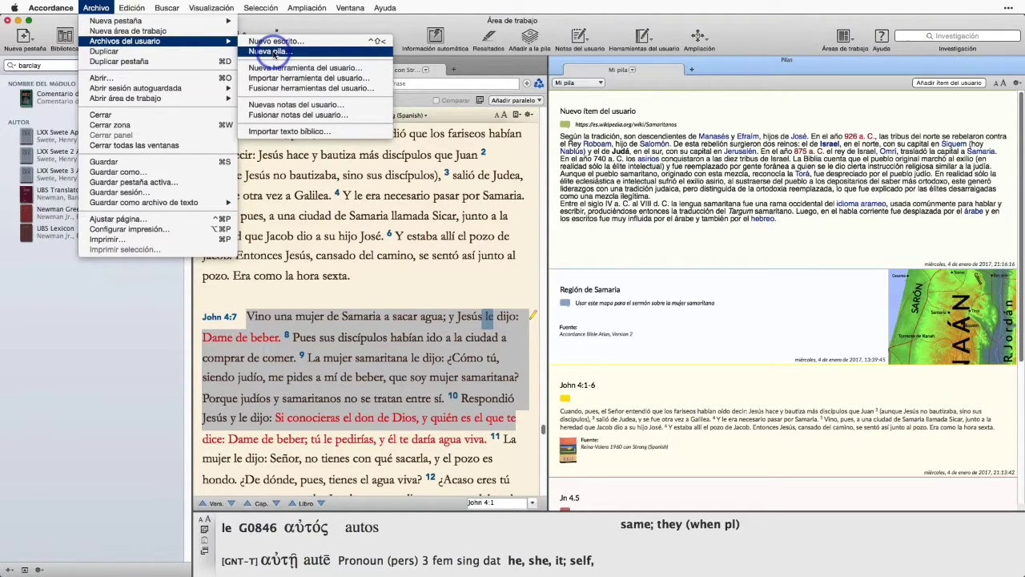
pyautogui.click(274, 52)
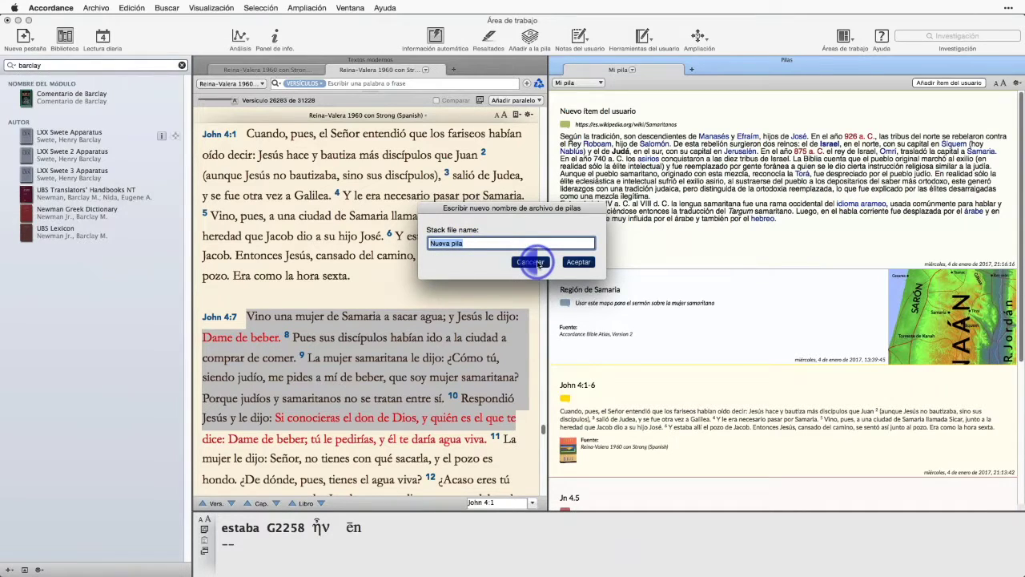
pyautogui.click(532, 263)
pyautogui.click(95, 8)
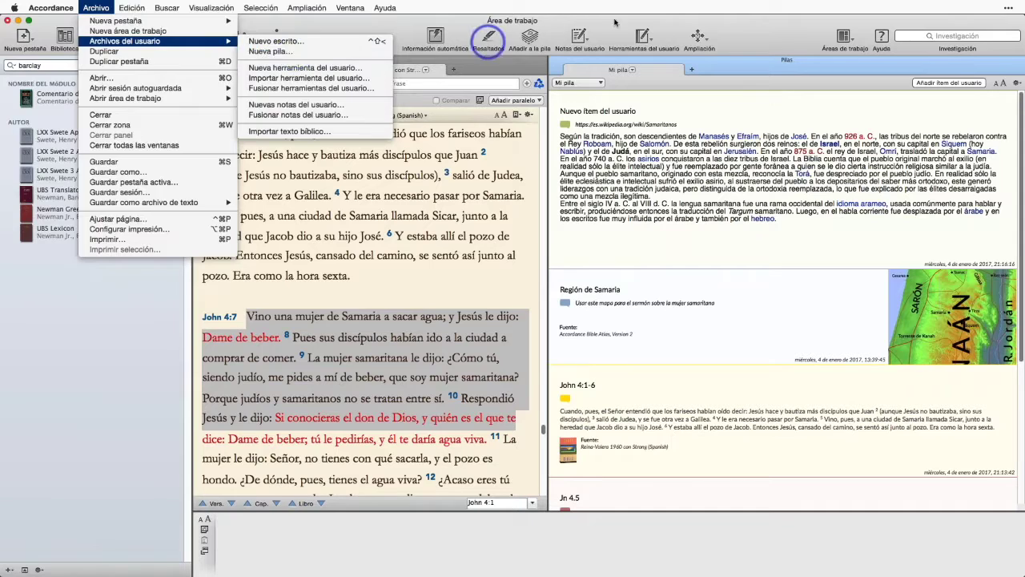
pyautogui.click(489, 41)
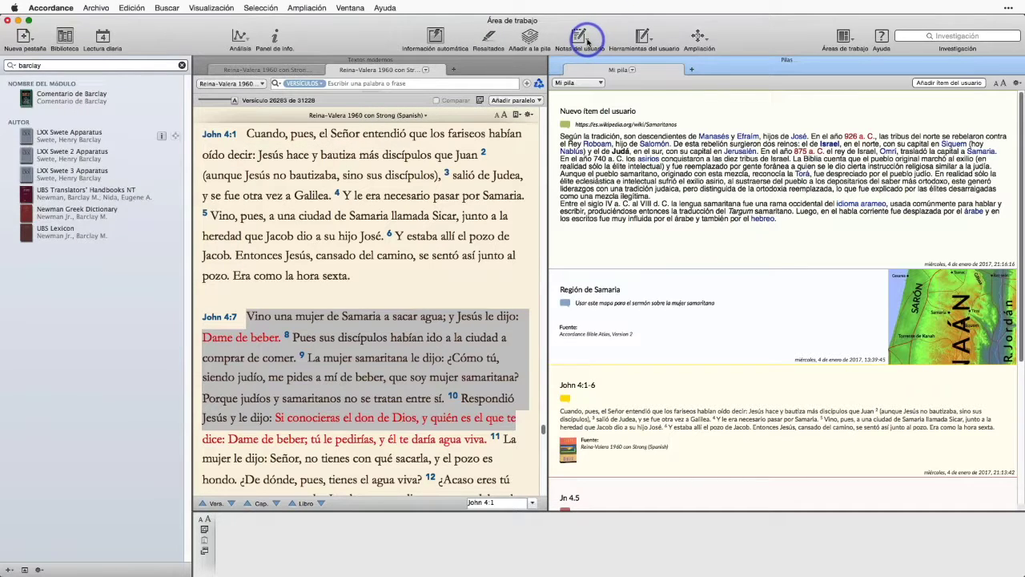
# - Bring up the new stack naming dialog through the Añadir a la pila options and cancel without creating a stack
pyautogui.click(530, 40)
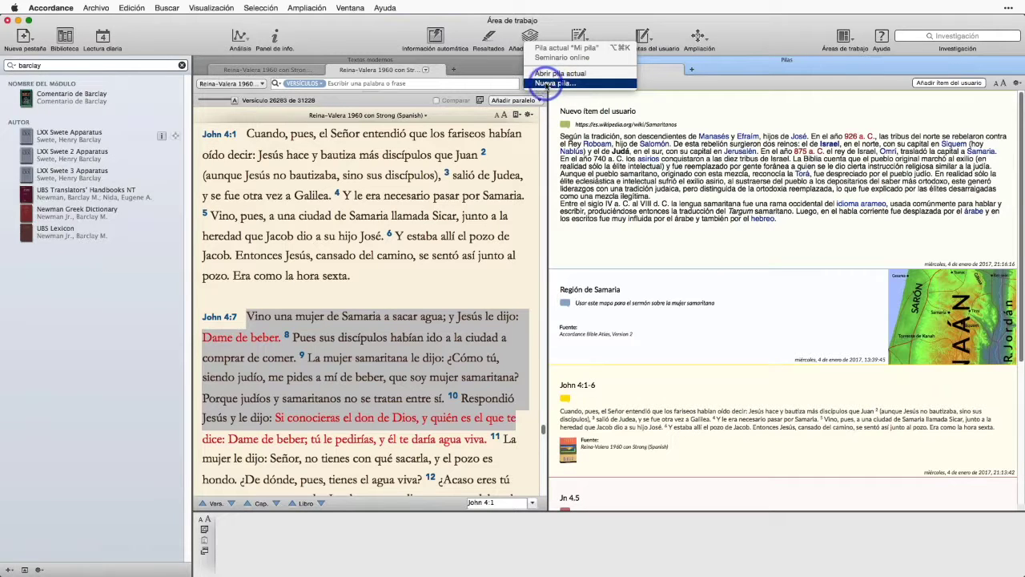
pyautogui.click(546, 84)
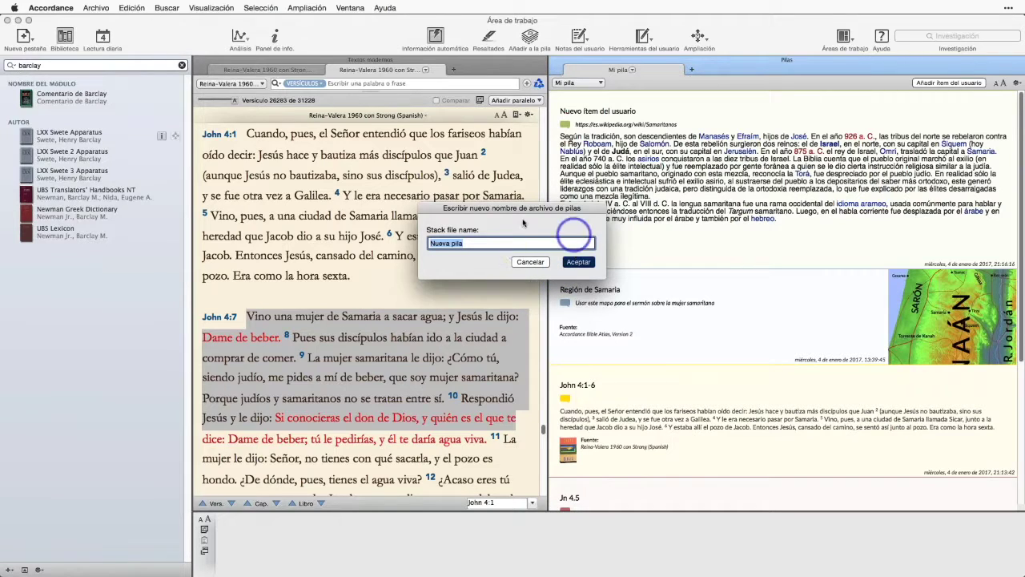
pyautogui.click(533, 263)
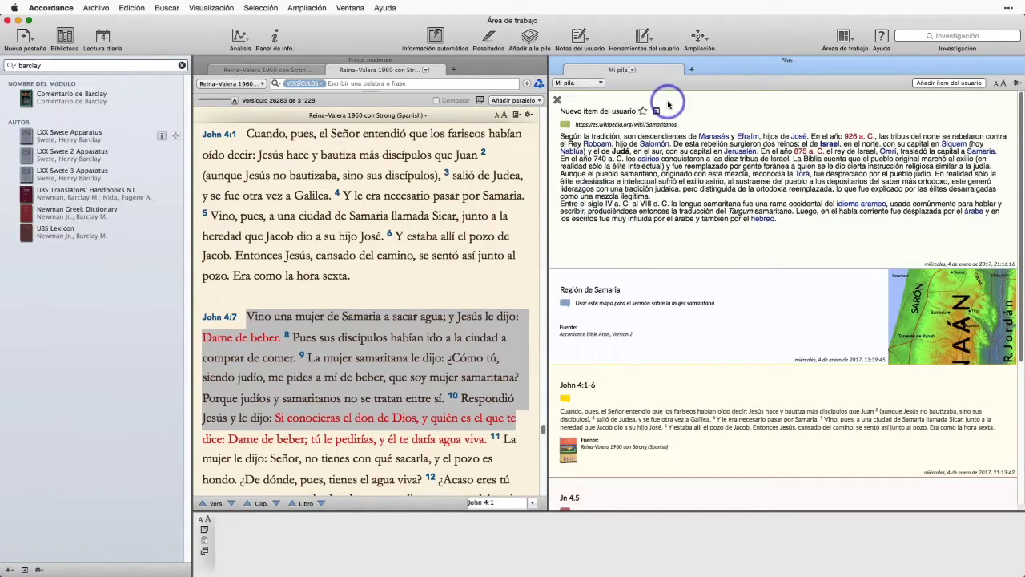
# - Rename the Mi pila stack as "Pila de prueba"
pyautogui.click(632, 69)
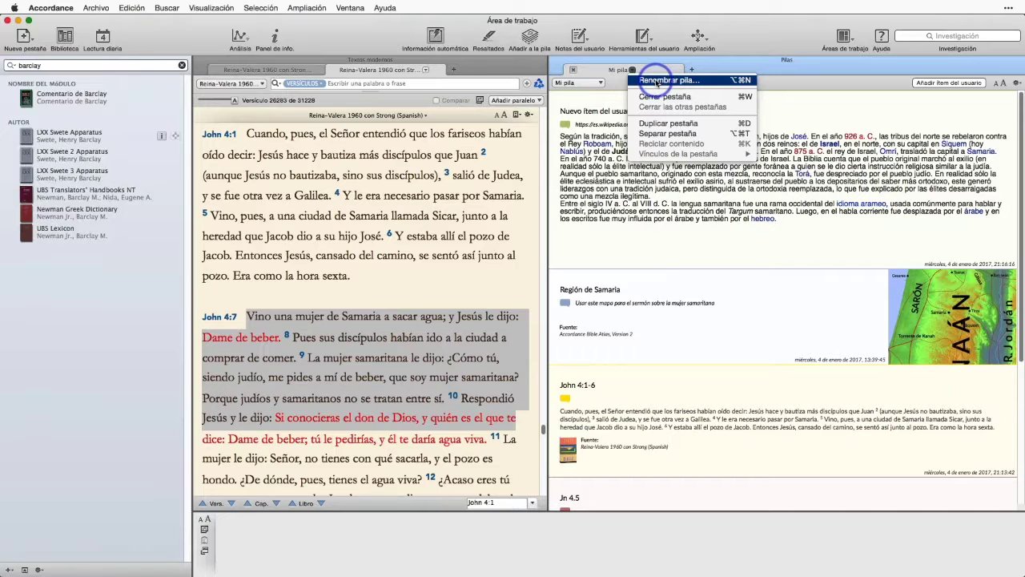
pyautogui.click(657, 81)
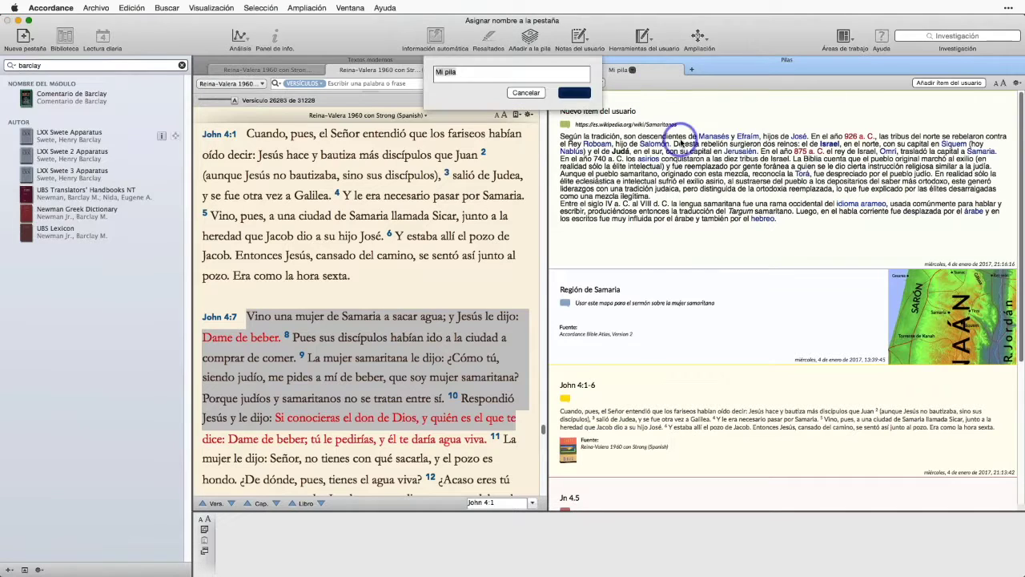
pyautogui.write('P')
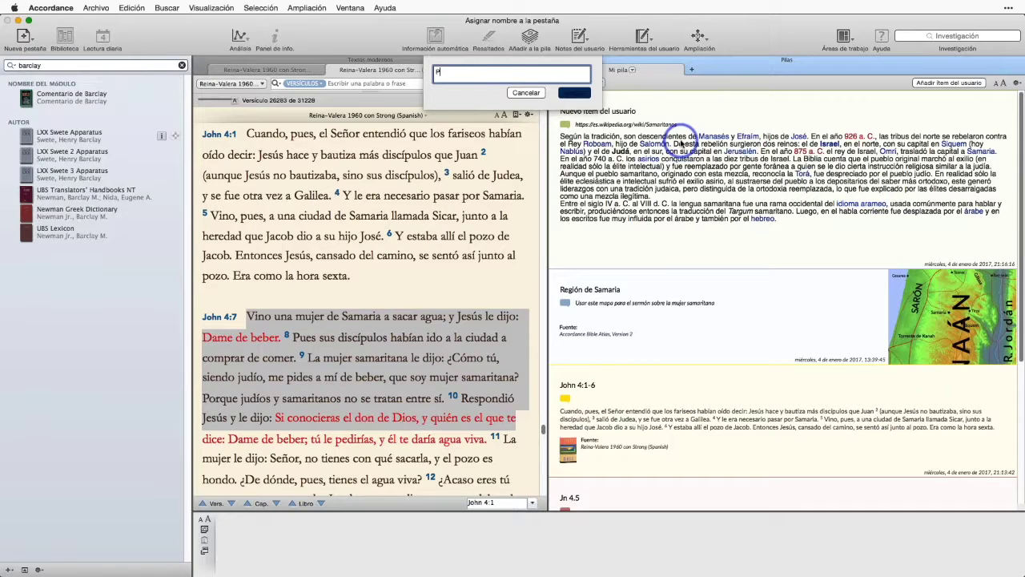
pyautogui.write('ila de prueba')
pyautogui.press('Return')
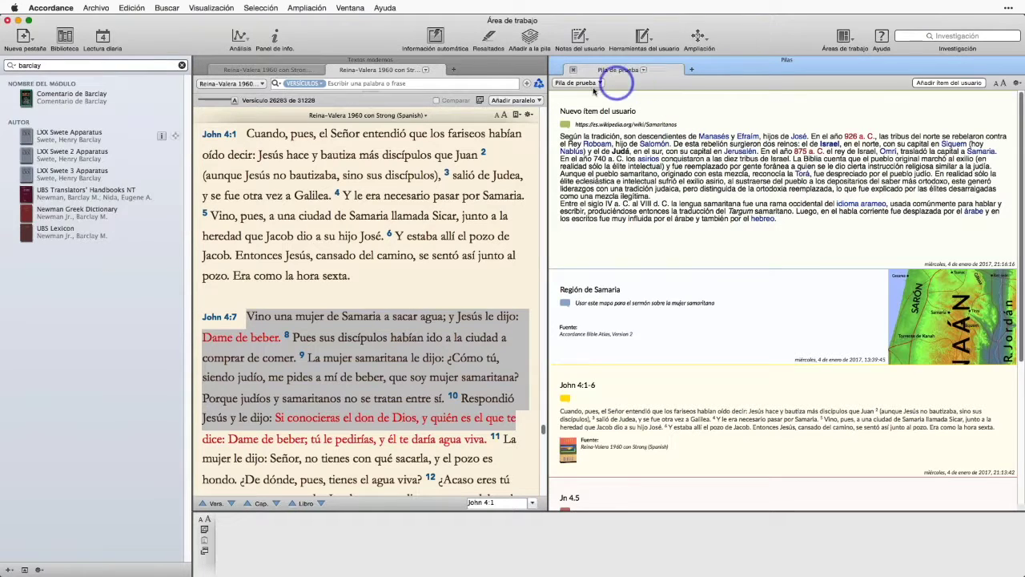
# - Display the Seminario online stack, then return to the Pila de prueba stack
pyautogui.click(599, 83)
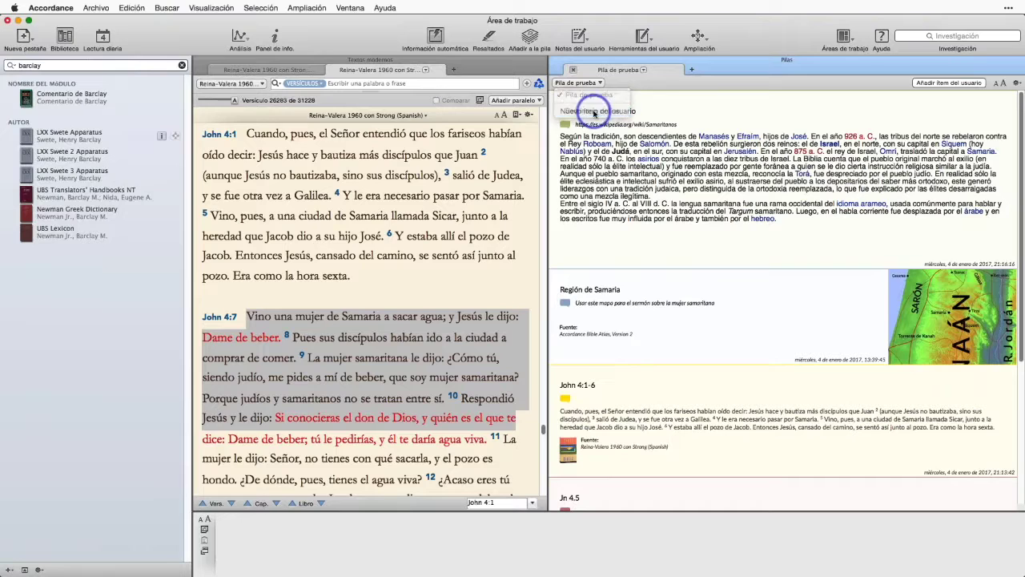
pyautogui.click(594, 111)
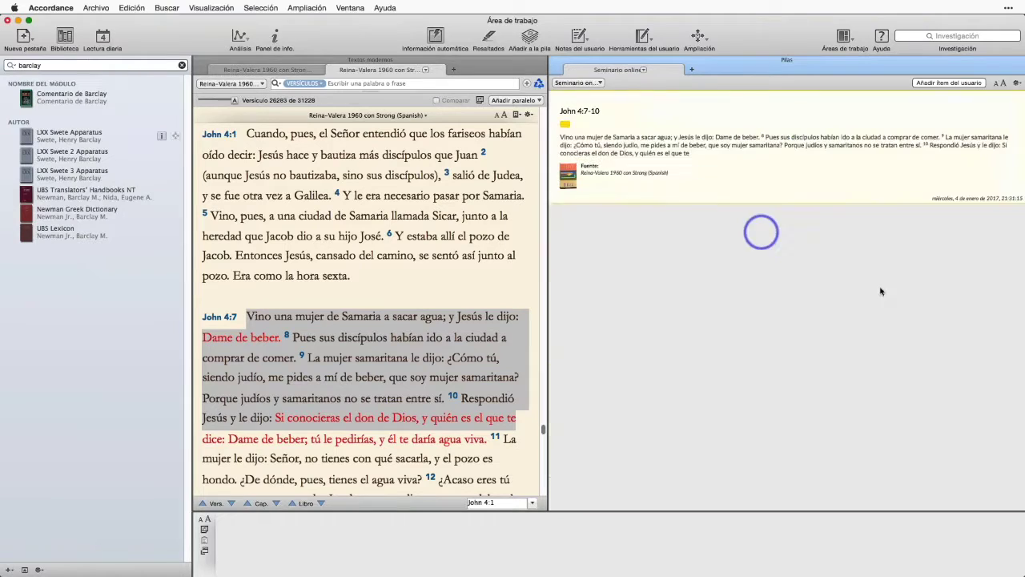
pyautogui.click(599, 83)
pyautogui.click(591, 110)
pyautogui.click(599, 84)
pyautogui.click(596, 97)
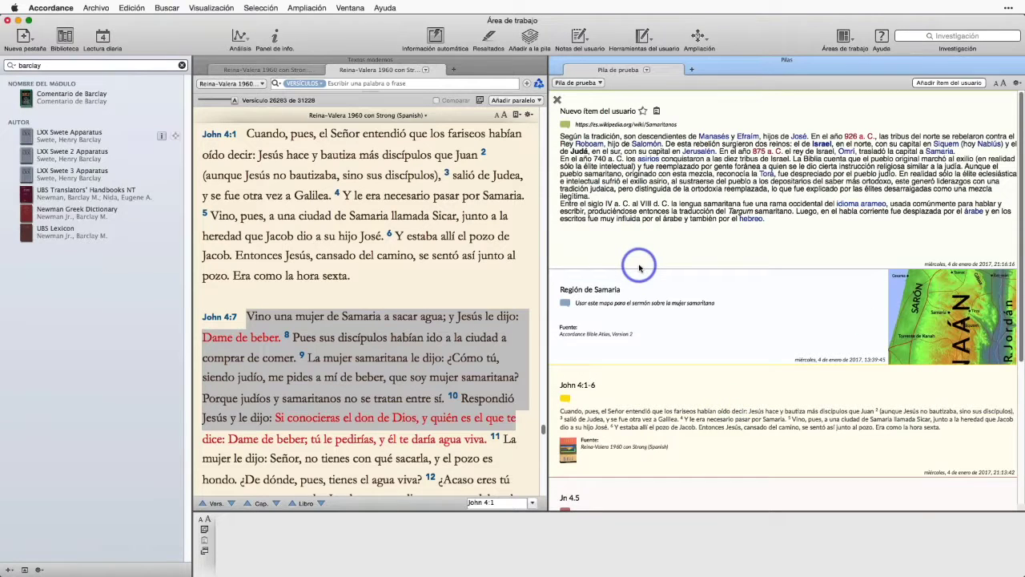
# - Customize the toolbar by adding the Escritos item between Añadir a la pila and Notas del usuario
pyautogui.rightClick(746, 36)
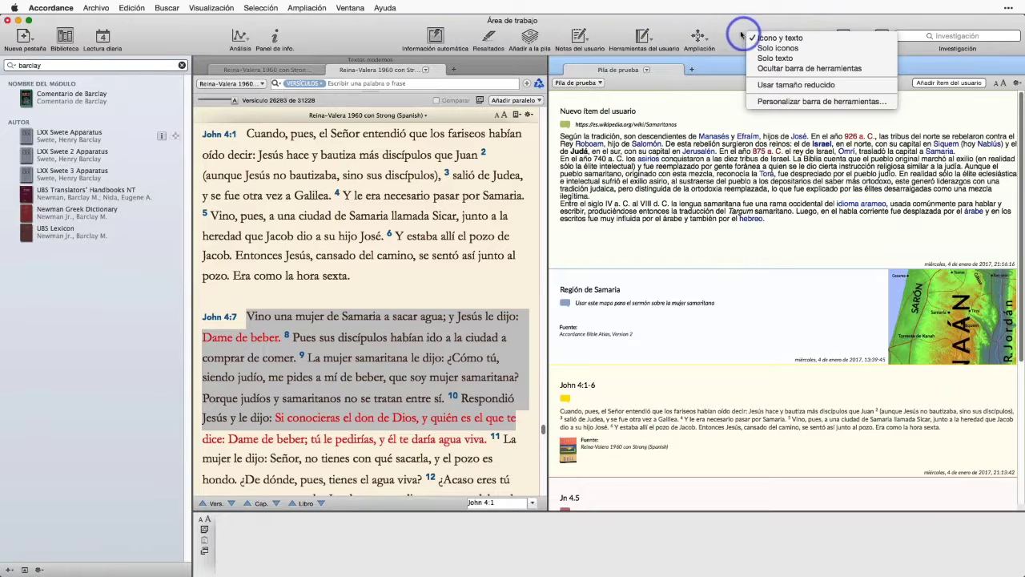
pyautogui.click(774, 103)
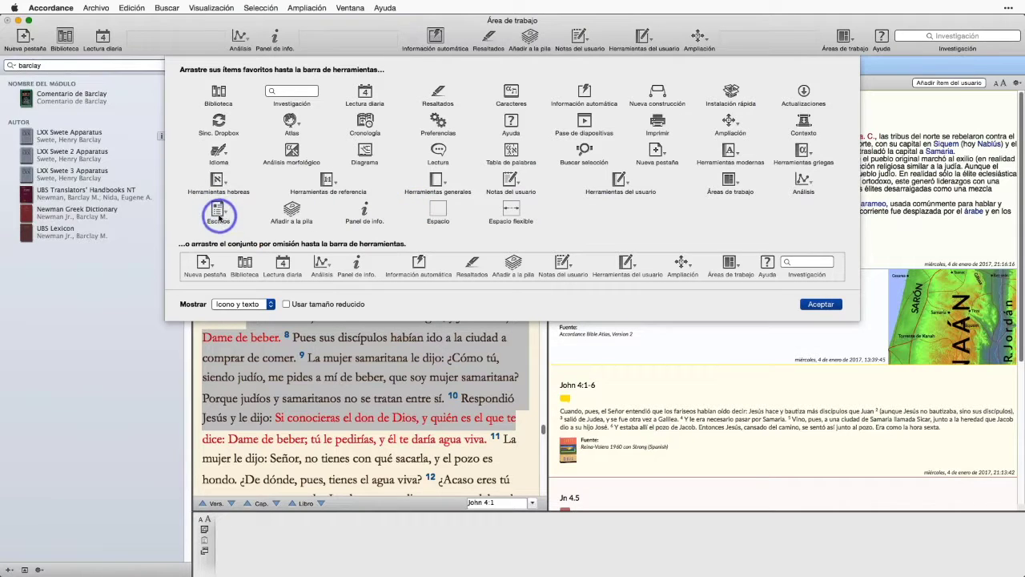
pyautogui.moveTo(218, 213); pyautogui.dragTo(547, 37)
pyautogui.click(821, 305)
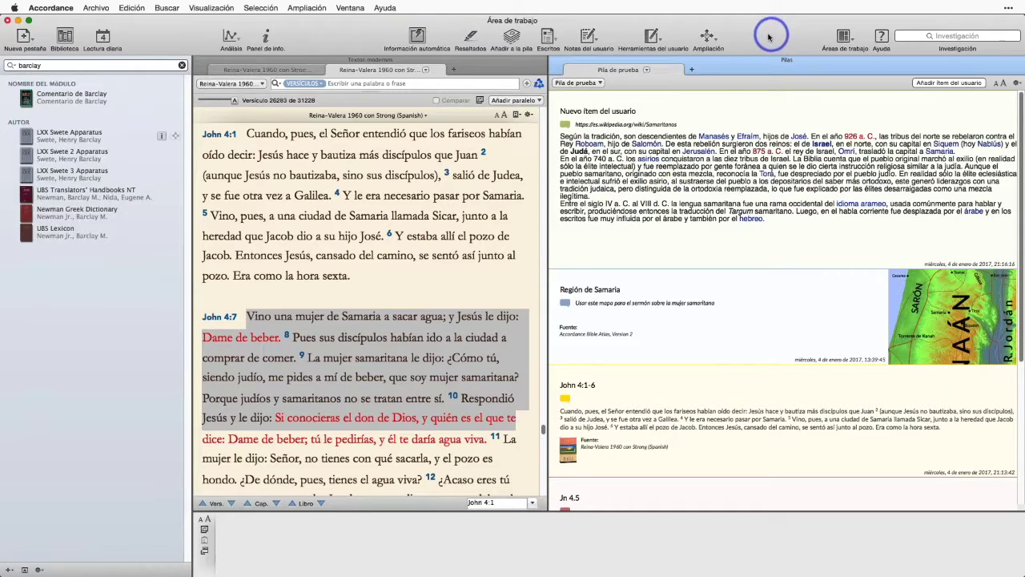
# - Start a new writing from the Escritos toolbar item, browse the available templates, and cancel the template selection
pyautogui.click(555, 42)
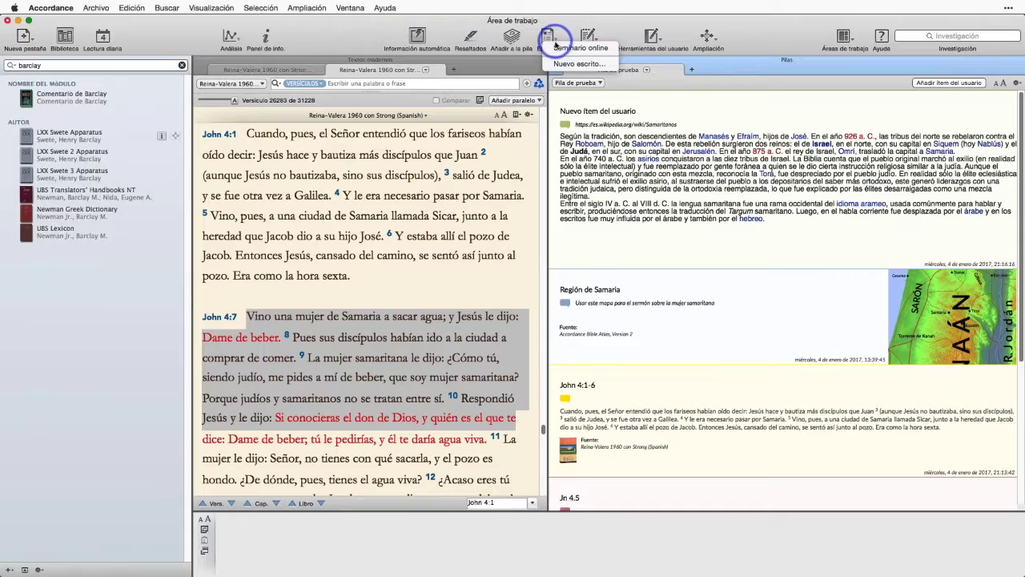
pyautogui.click(565, 64)
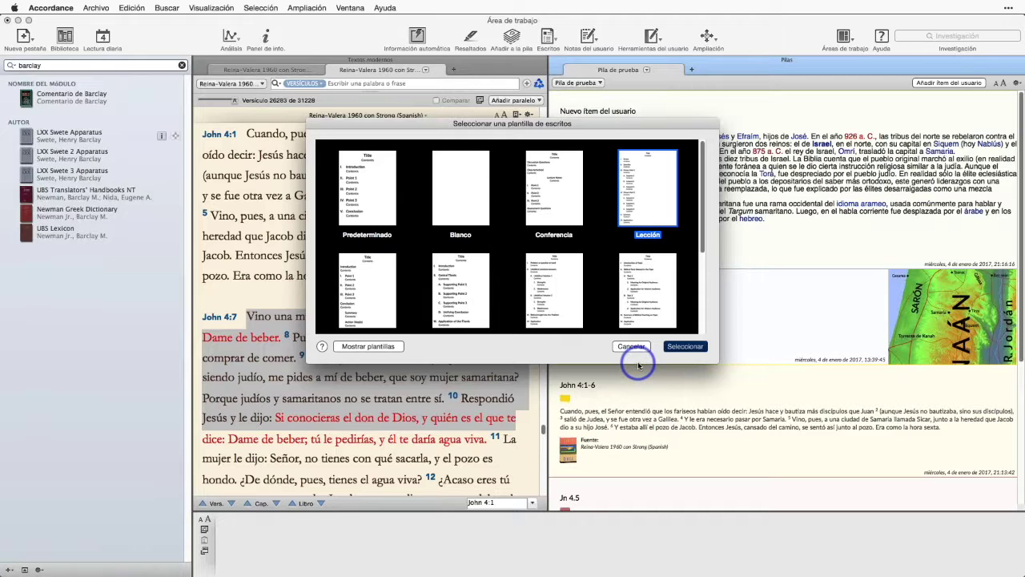
pyautogui.scroll(-1, 702, 255)
pyautogui.moveTo(702, 251); pyautogui.dragTo(702, 201)
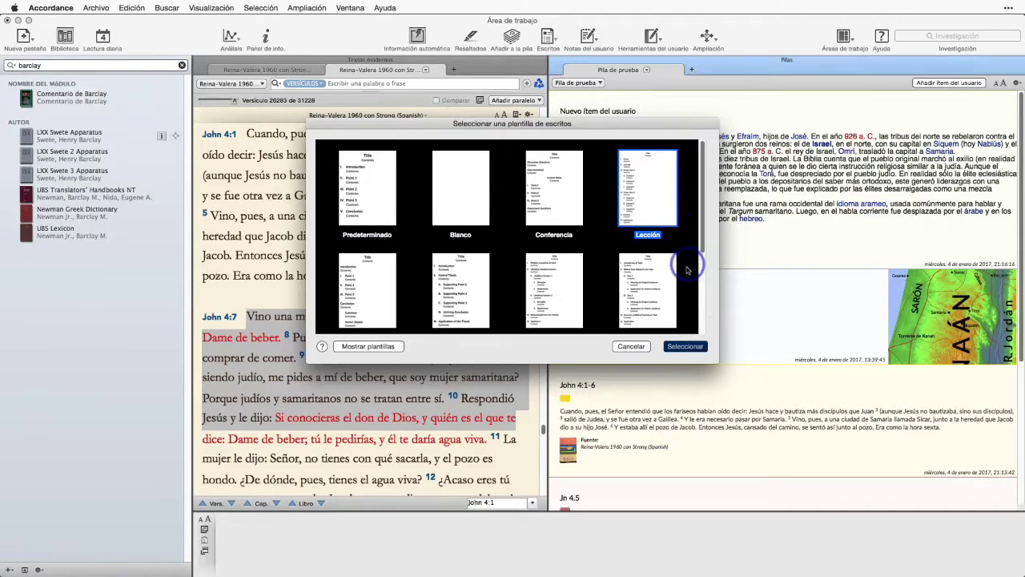
pyautogui.click(631, 347)
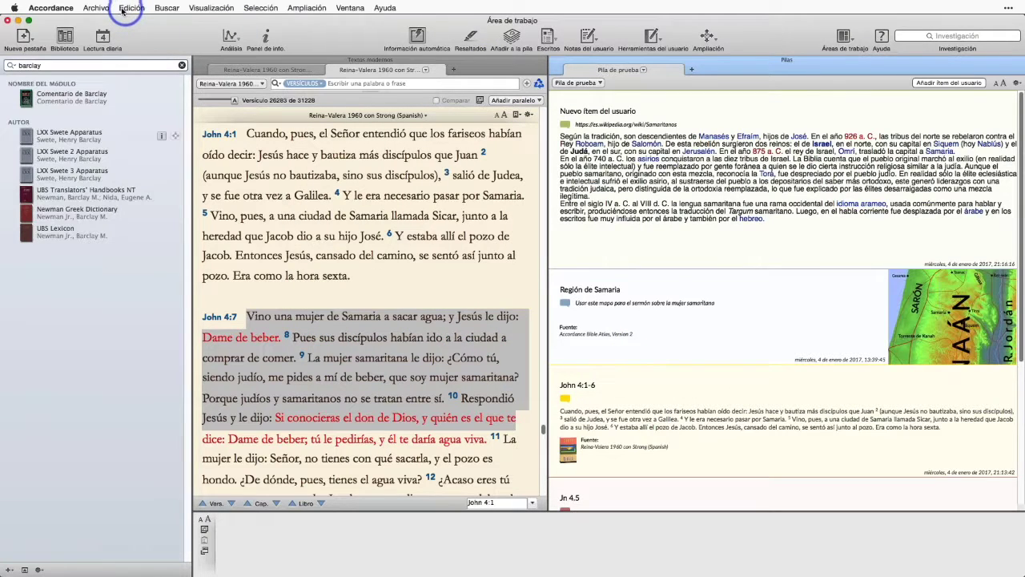
# - Create a new writing among the user files, based on the Sermón general template
pyautogui.click(96, 8)
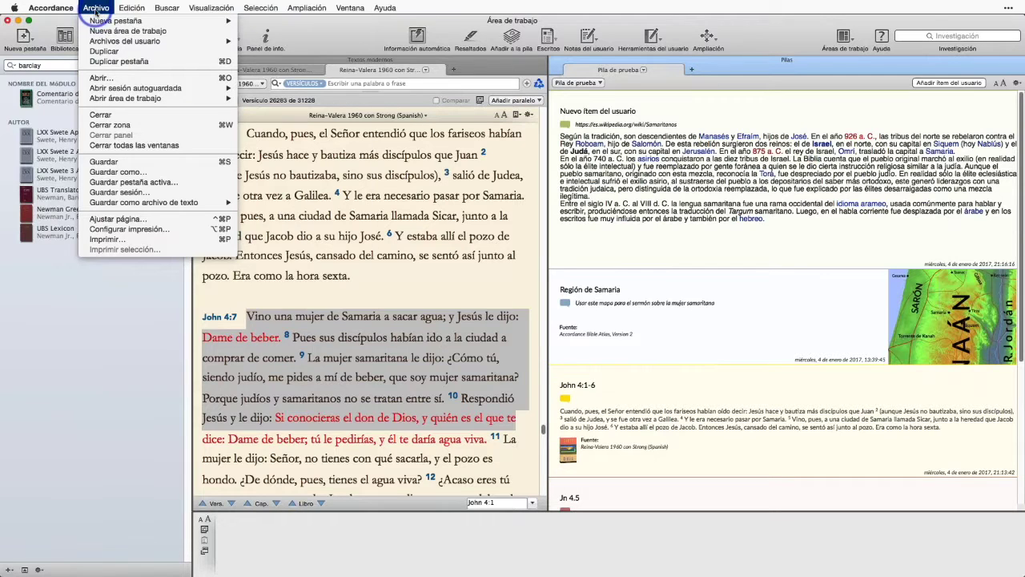
pyautogui.moveTo(104, 41)
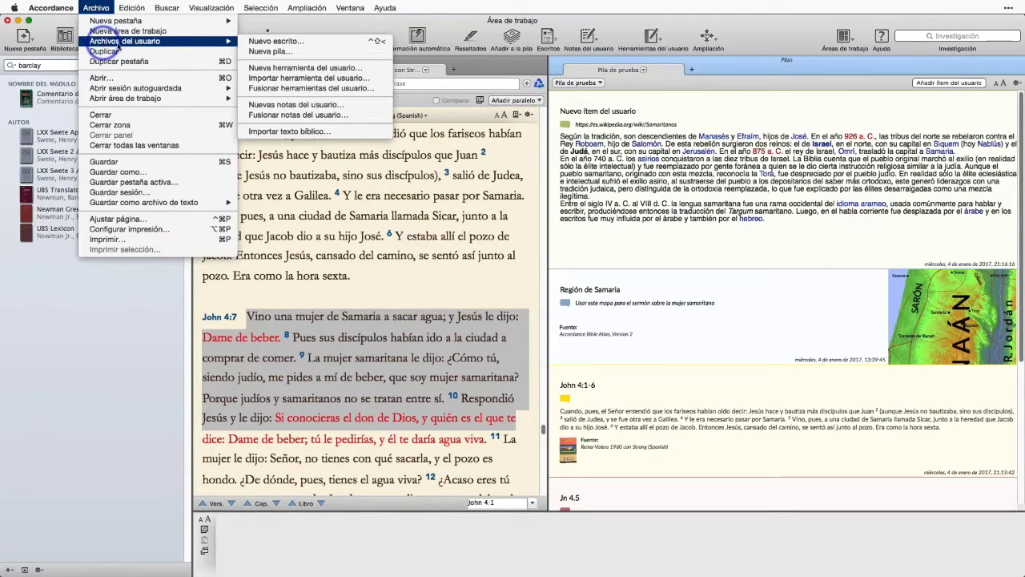
pyautogui.click(270, 40)
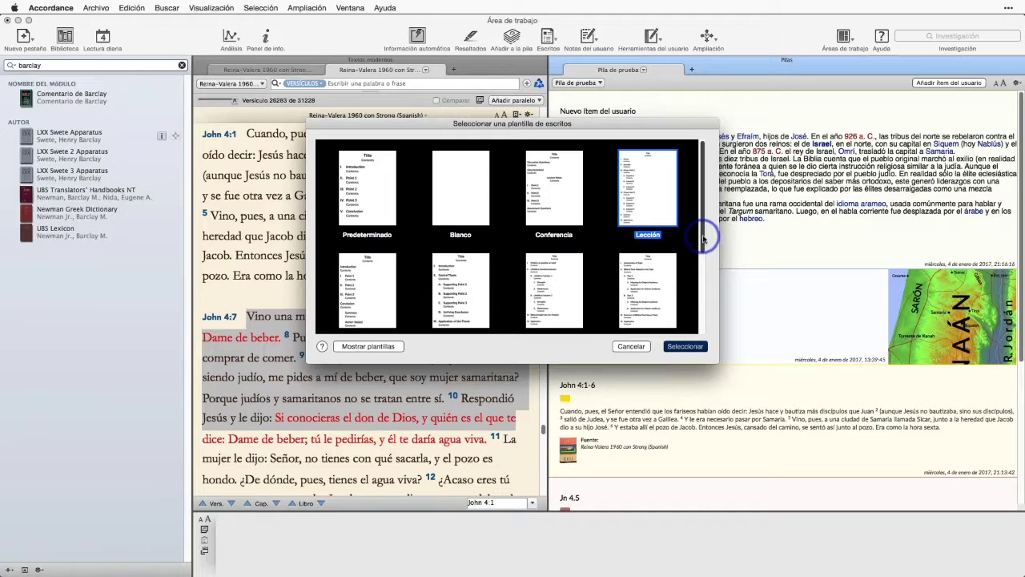
pyautogui.scroll(-2, 703, 238)
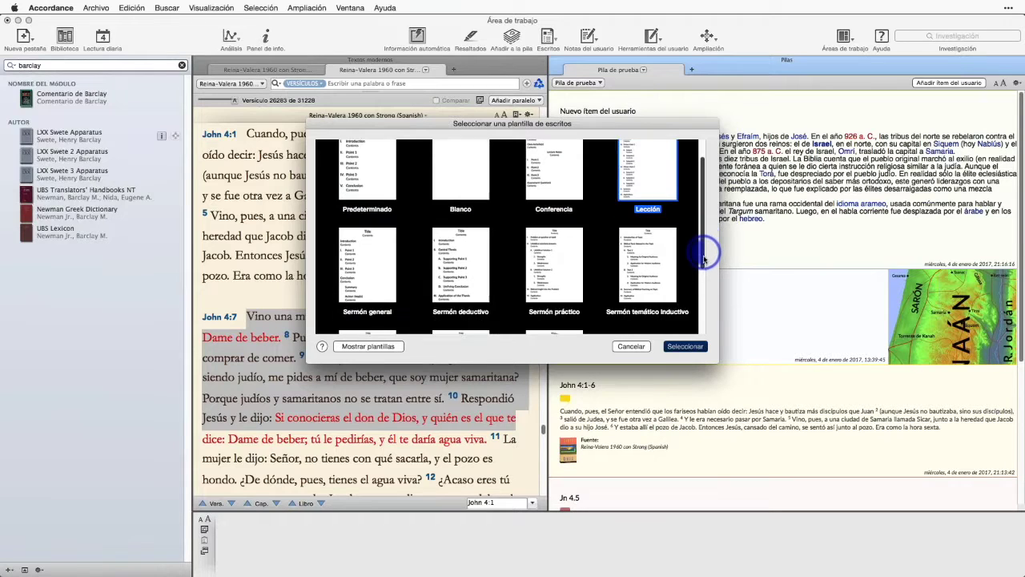
pyautogui.scroll(1, 704, 252)
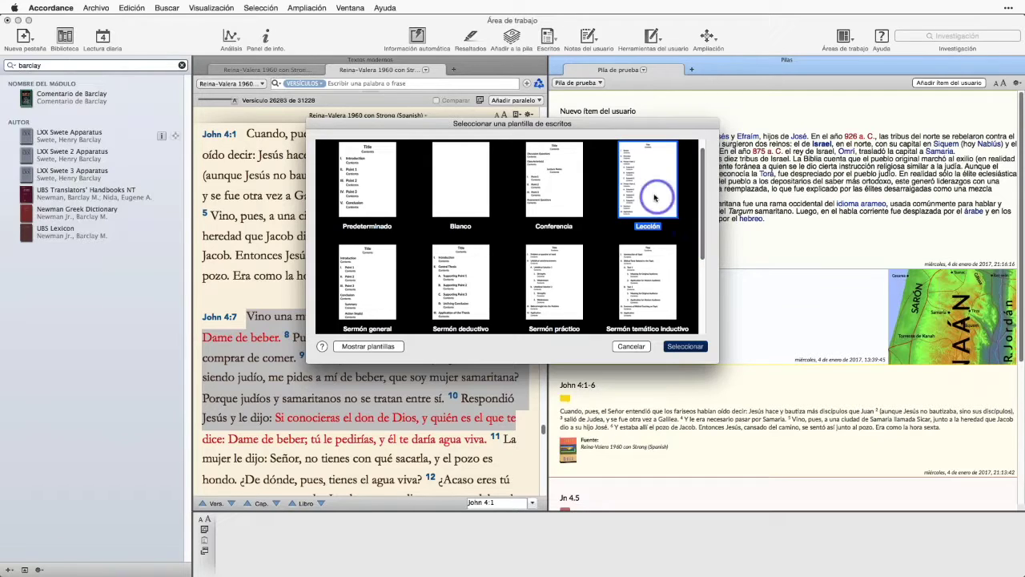
pyautogui.scroll(-5, 702, 244)
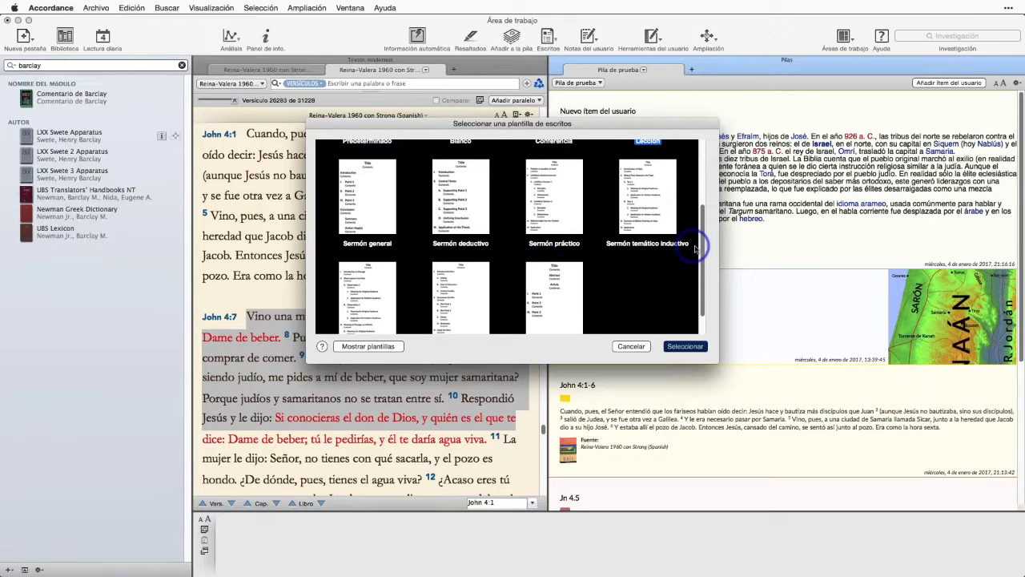
pyautogui.scroll(-2, 704, 241)
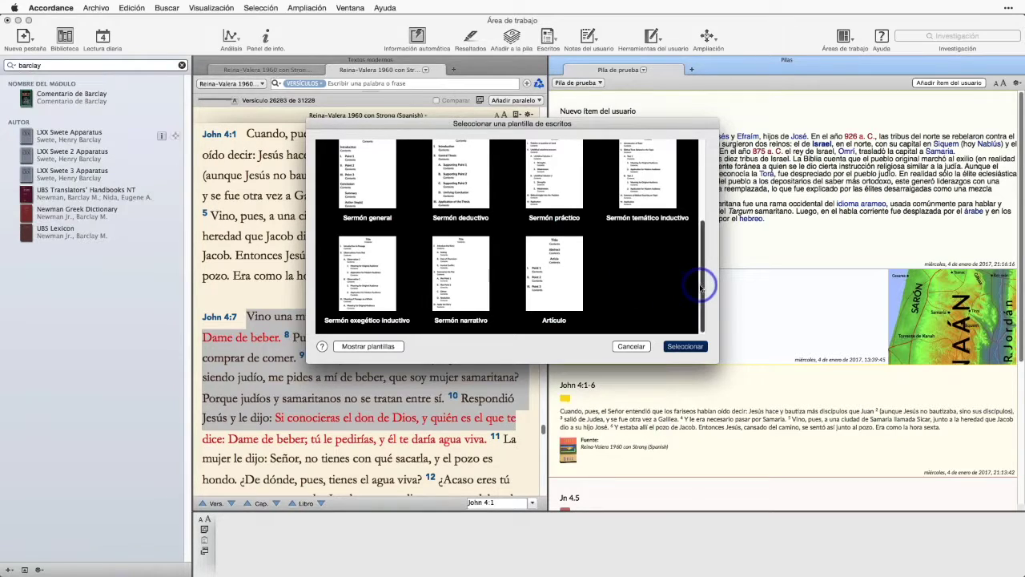
pyautogui.moveTo(703, 292); pyautogui.dragTo(702, 156)
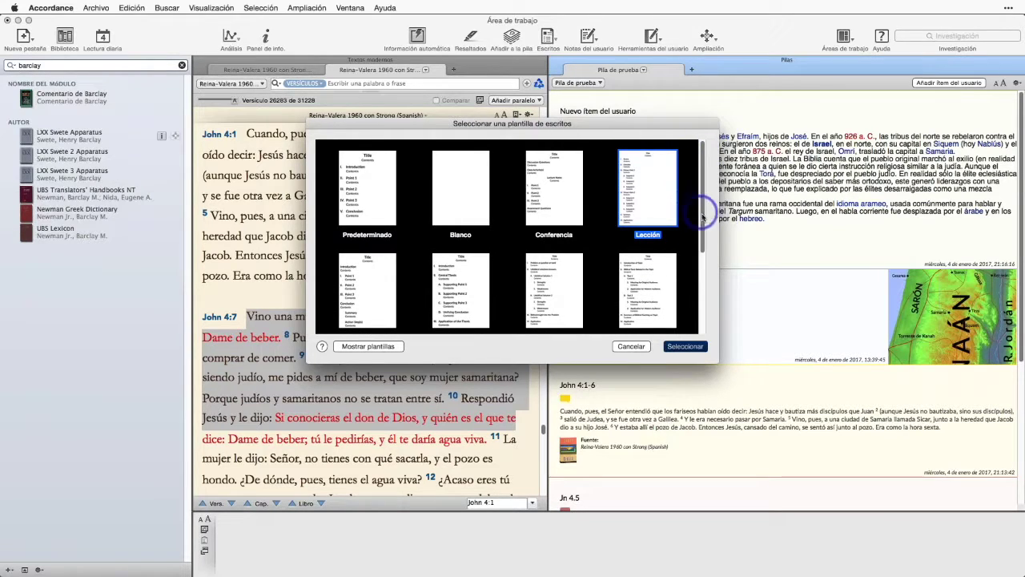
pyautogui.moveTo(703, 207); pyautogui.dragTo(702, 266)
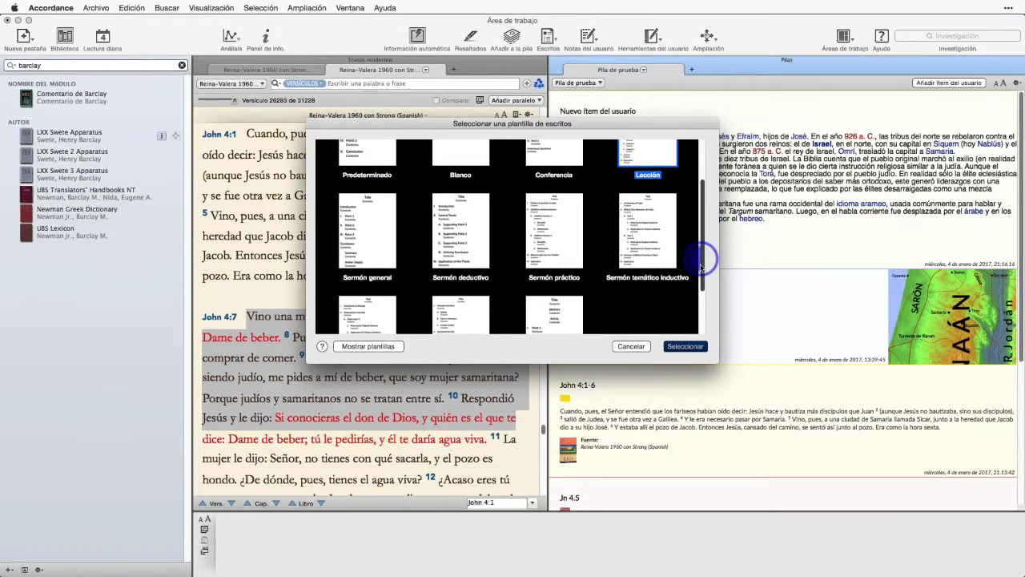
pyautogui.click(362, 213)
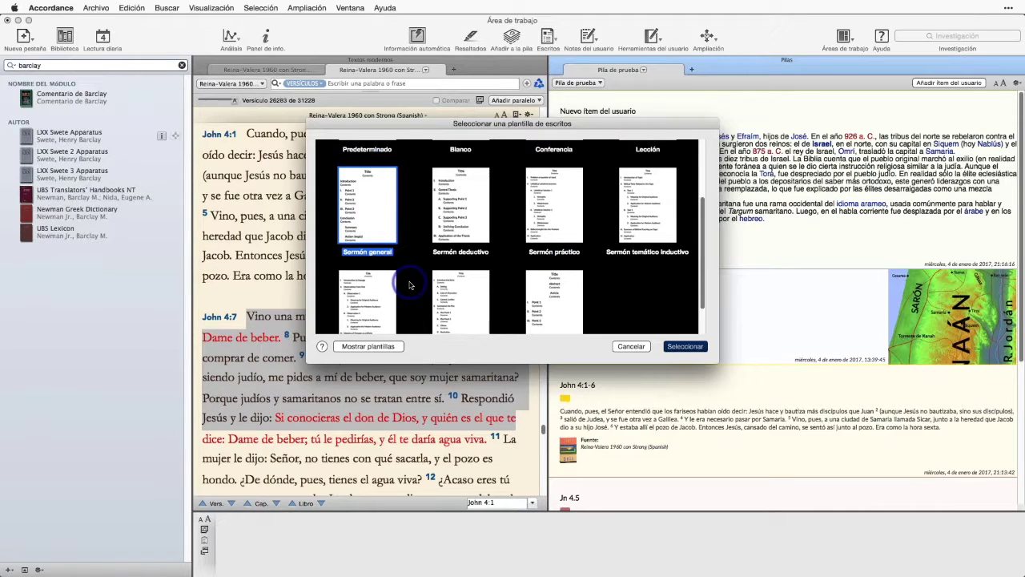
pyautogui.click(345, 198)
pyautogui.click(677, 360)
pyautogui.click(682, 350)
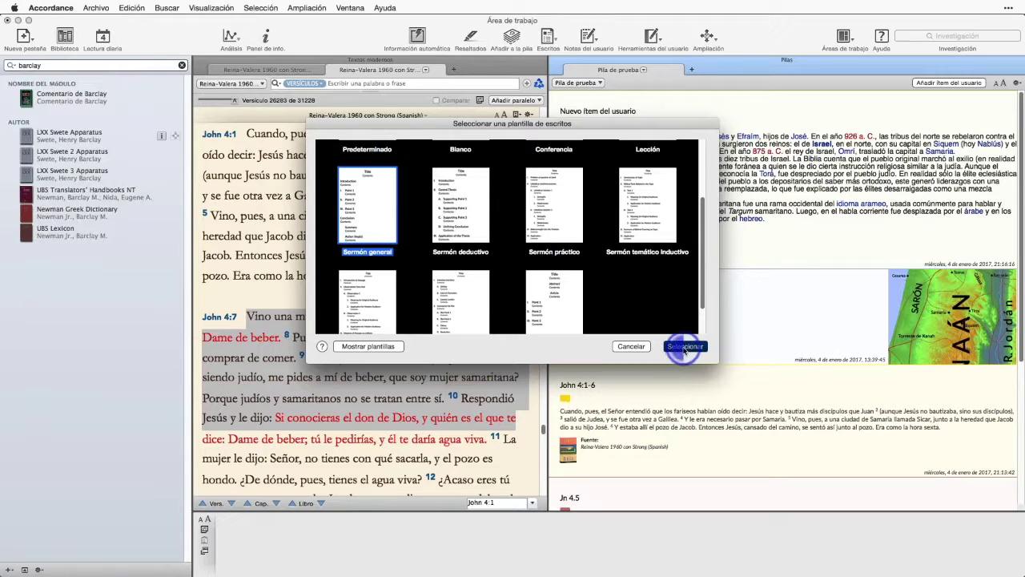
pyautogui.click(683, 349)
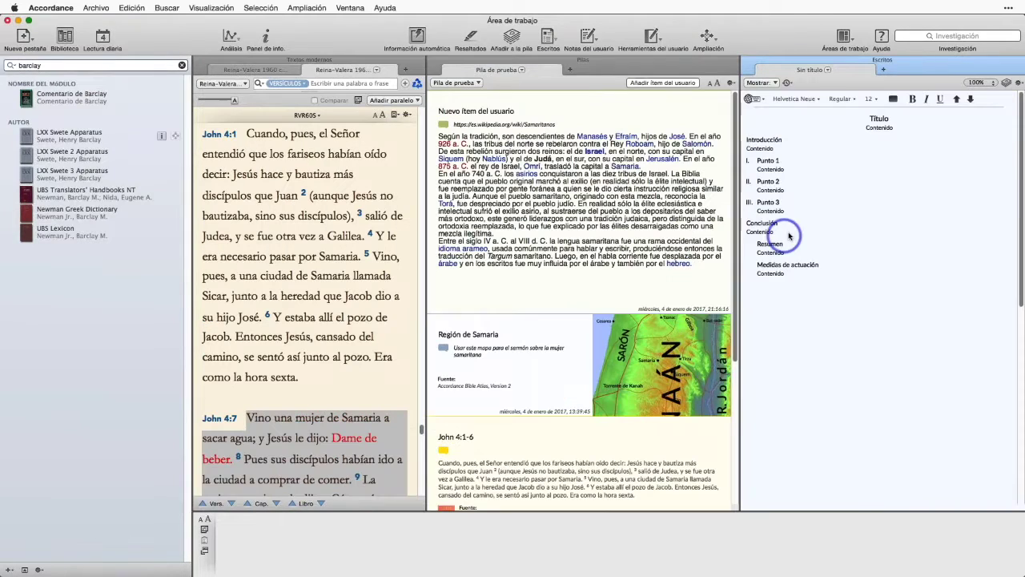
# - Hide the library and widen the new writing's area by narrowing the Pila de prueba stack
pyautogui.click(64, 37)
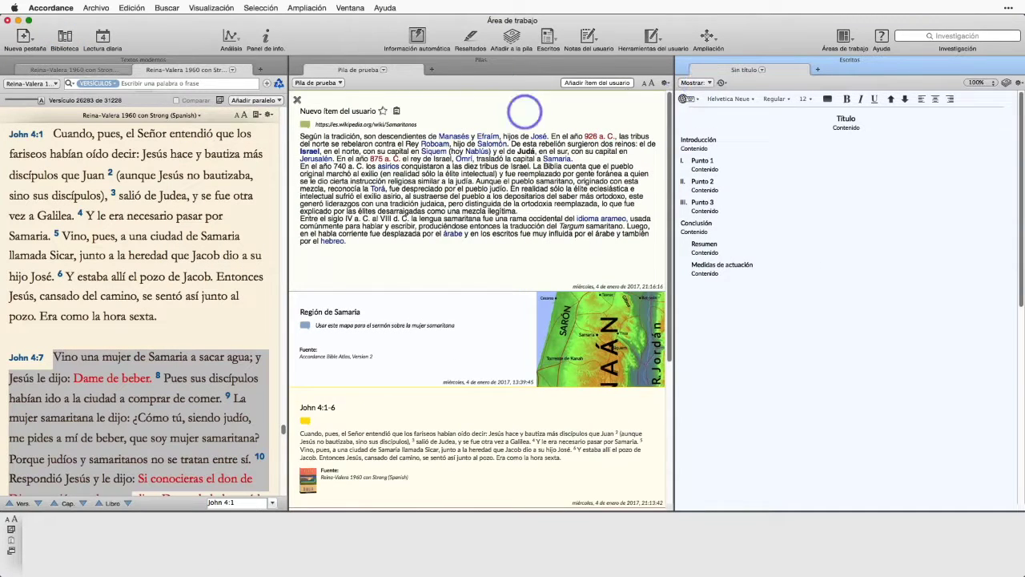
pyautogui.moveTo(675, 296)
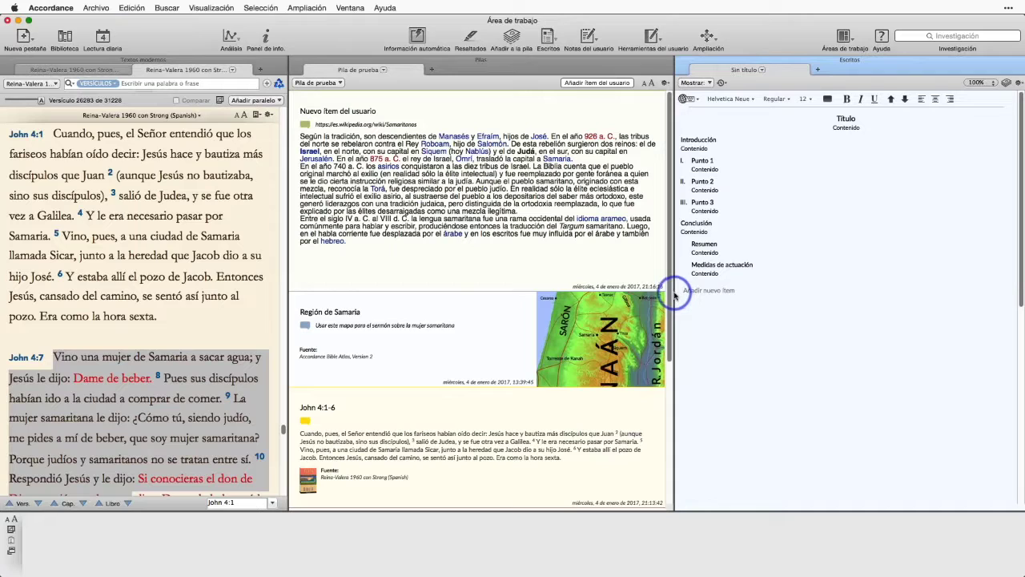
pyautogui.moveTo(861, 128)
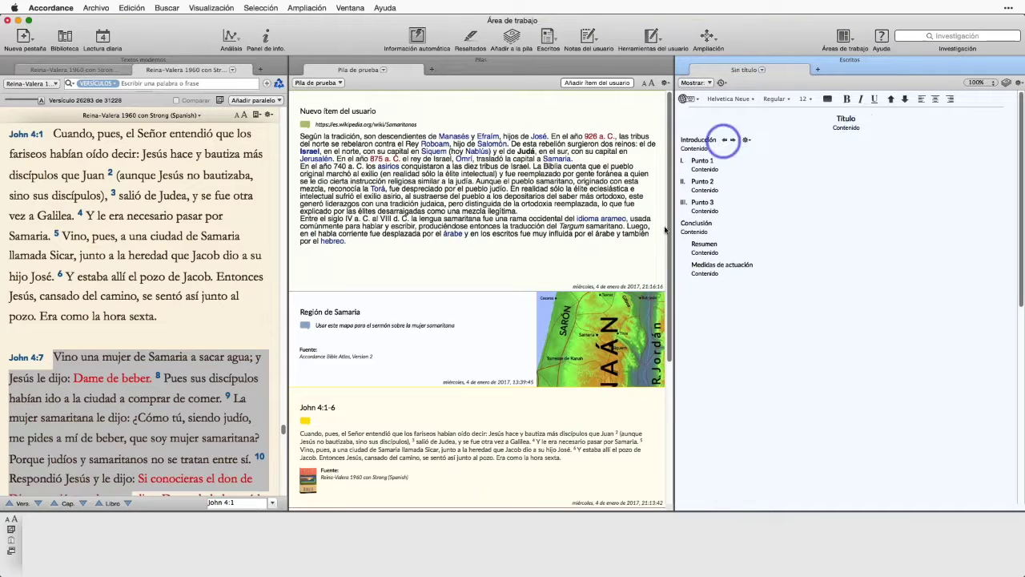
pyautogui.moveTo(646, 310); pyautogui.dragTo(603, 314)
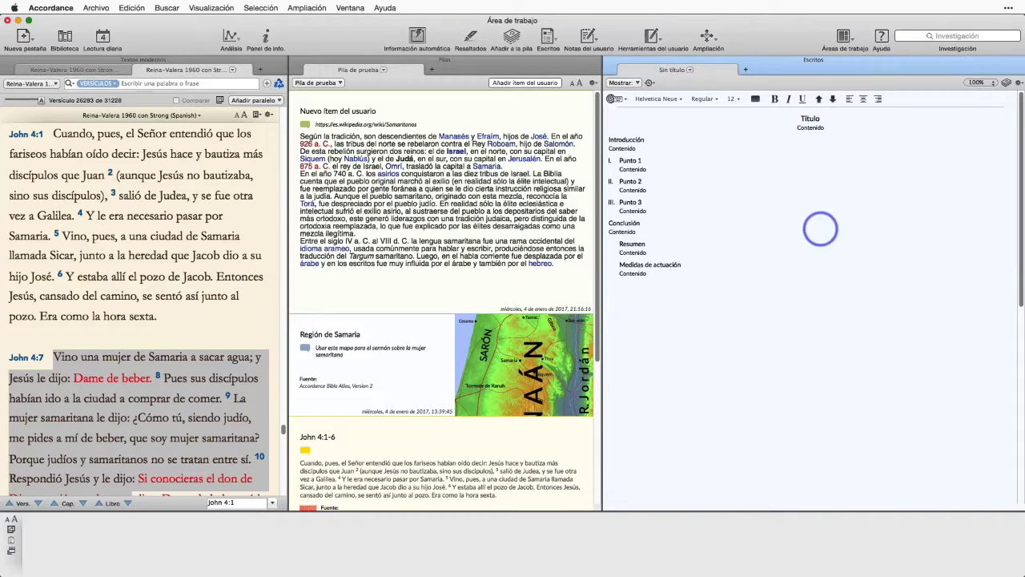
# - Rename the new writing as "Escrito sermón"
pyautogui.click(690, 70)
pyautogui.click(690, 70)
pyautogui.click(689, 71)
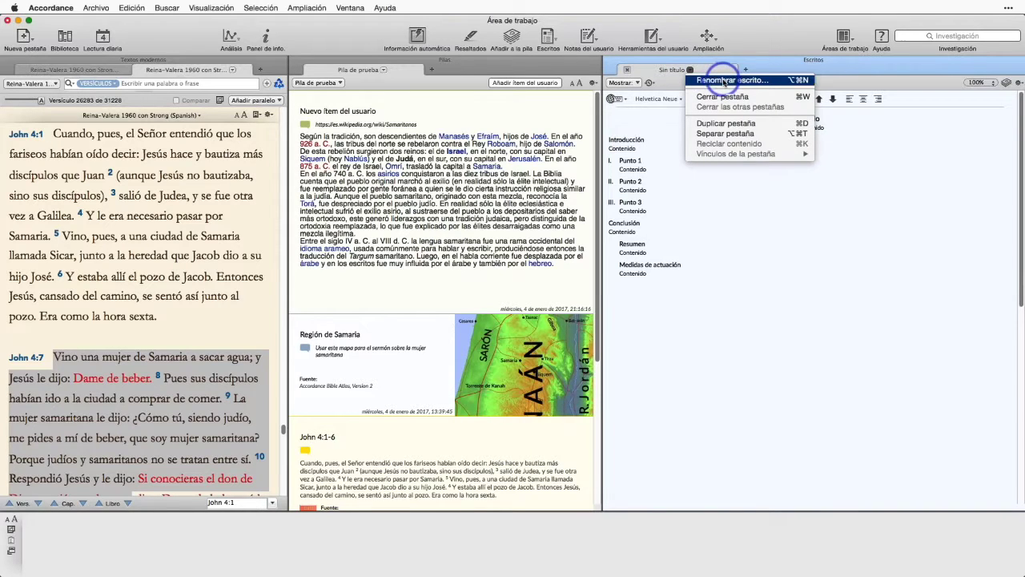
pyautogui.click(723, 80)
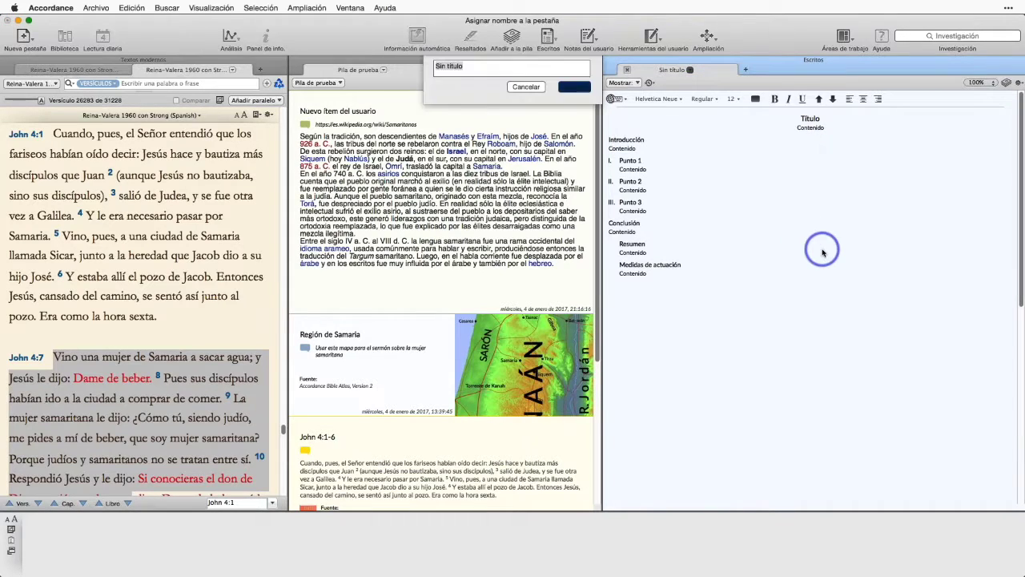
pyautogui.write('S')
pyautogui.press('BackSpace')
pyautogui.write('Escrito')
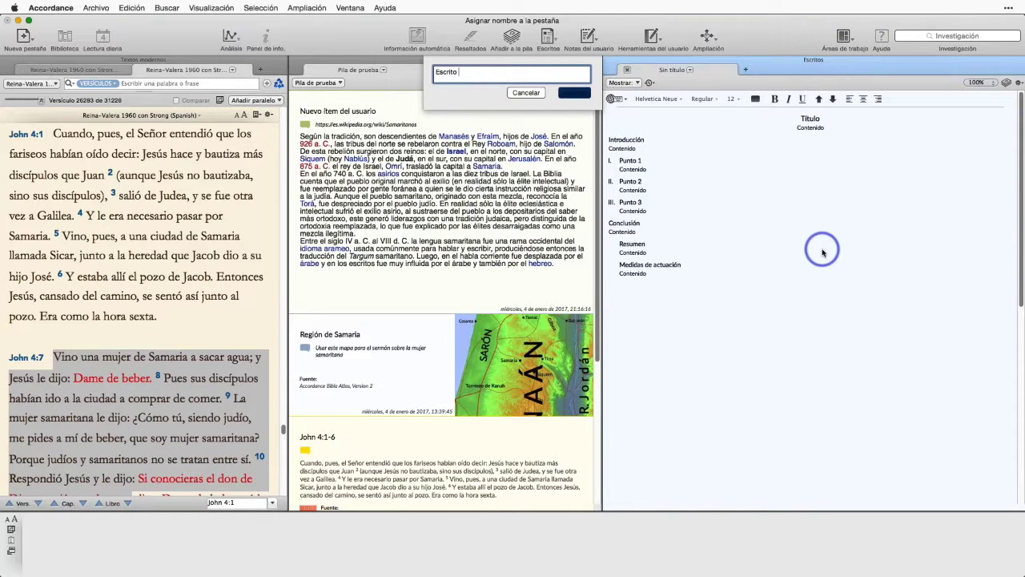
pyautogui.write(' sermón')
pyautogui.press('Return')
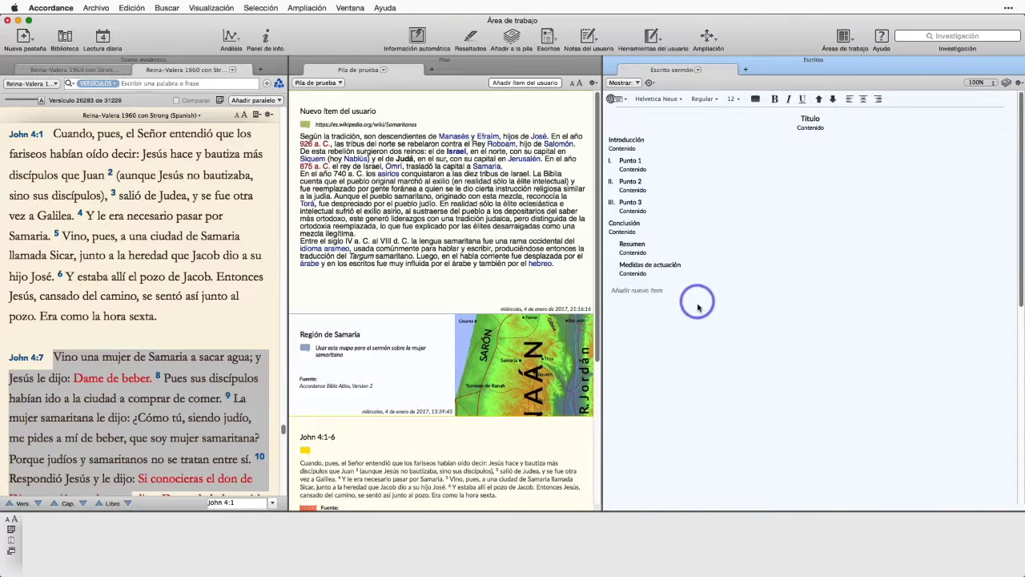
# - Replace the Título placeholder of the writing with "Jesús y la mujer samaritana"
pyautogui.click(808, 118)
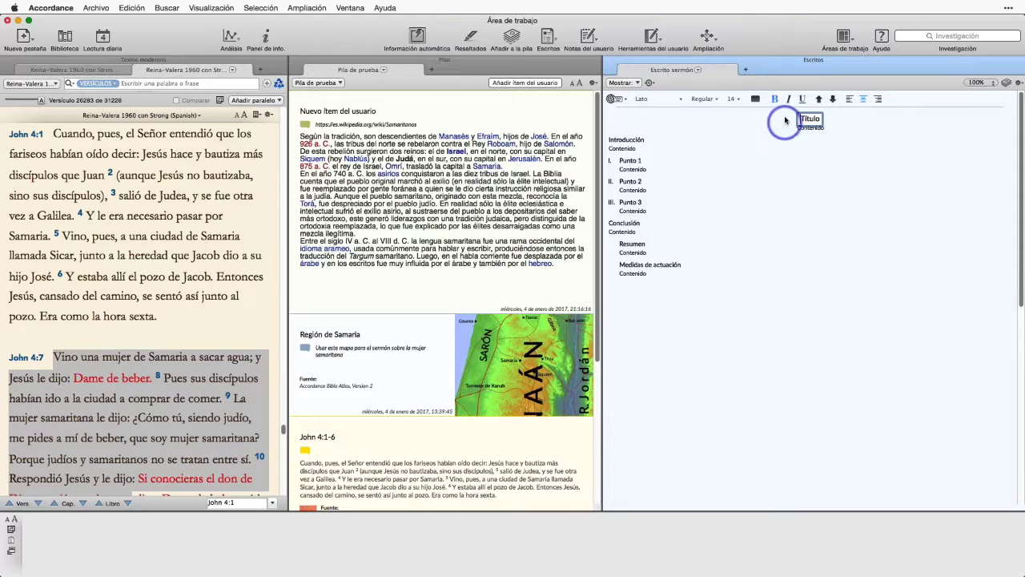
pyautogui.click(809, 120)
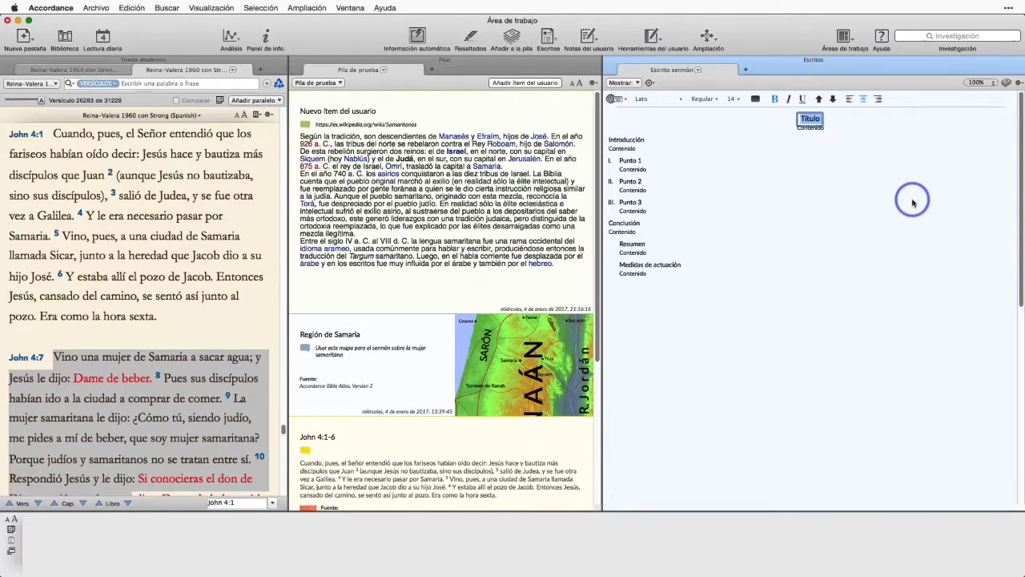
pyautogui.write('Jesús y la mujer samaritana')
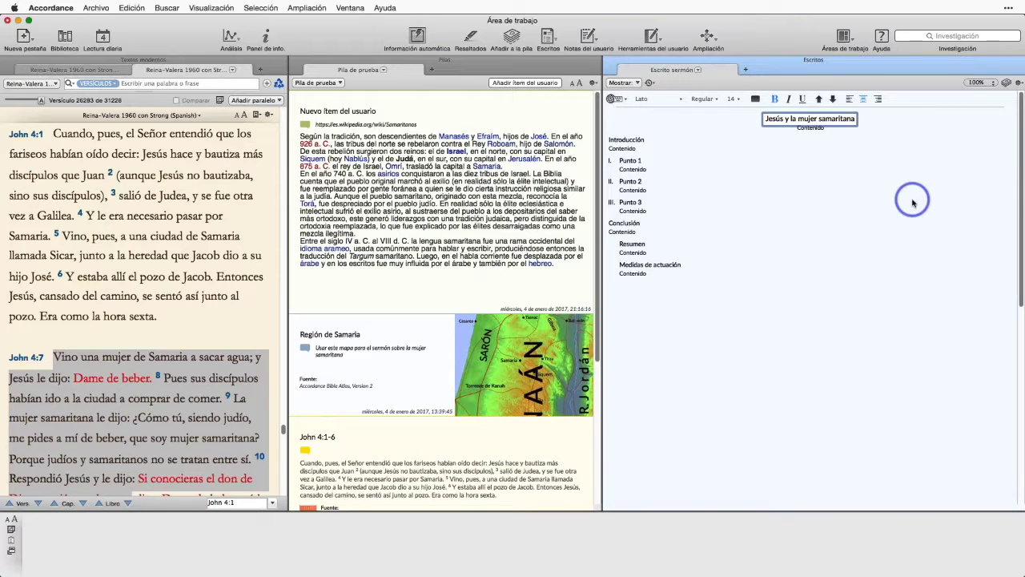
pyautogui.press('Return')
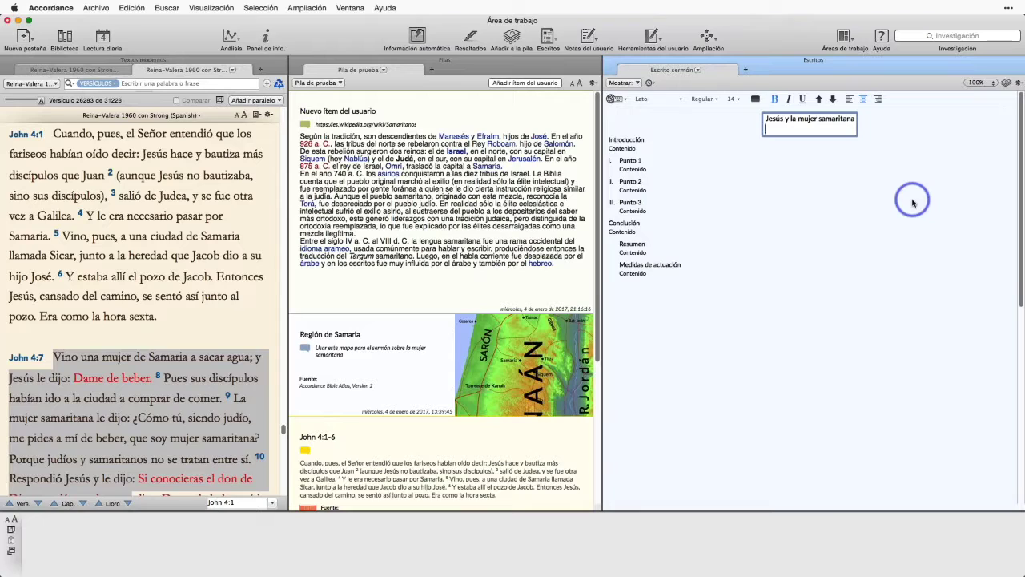
pyautogui.click(915, 181)
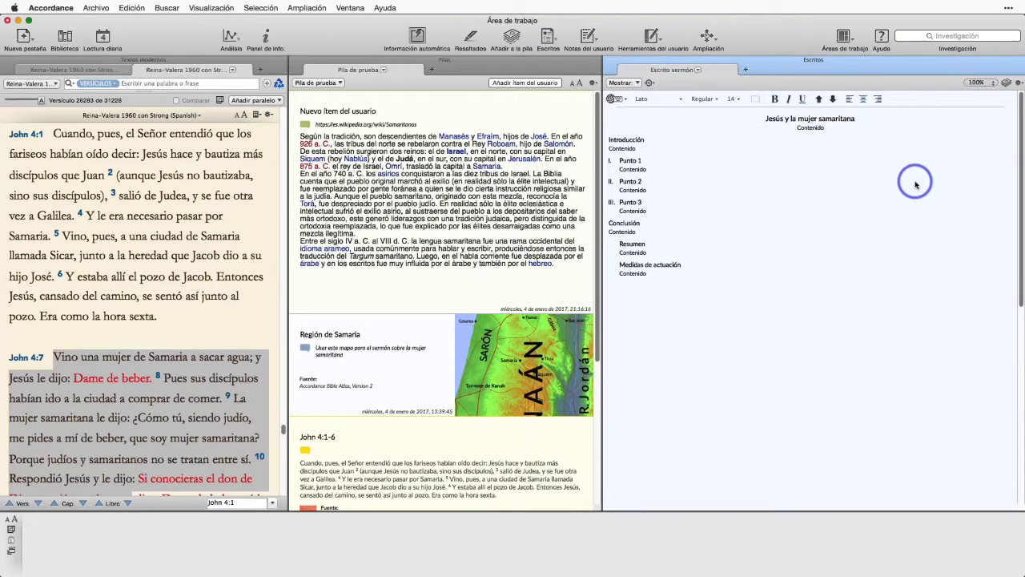
# - Replace the Contenido placeholder under the sermon title with the passage reference "Juan 4:1-30"
pyautogui.click(807, 129)
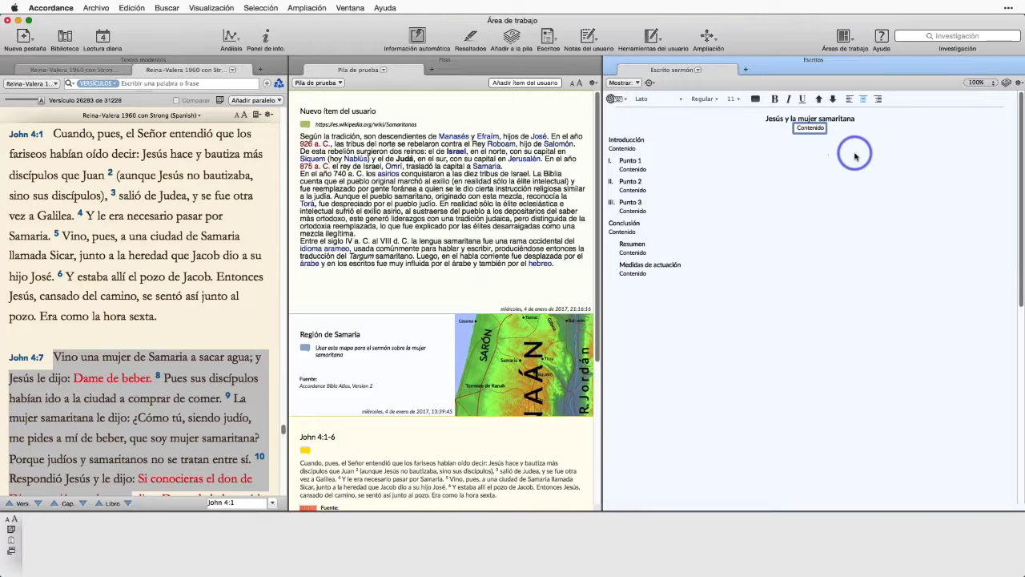
pyautogui.write('Juan ')
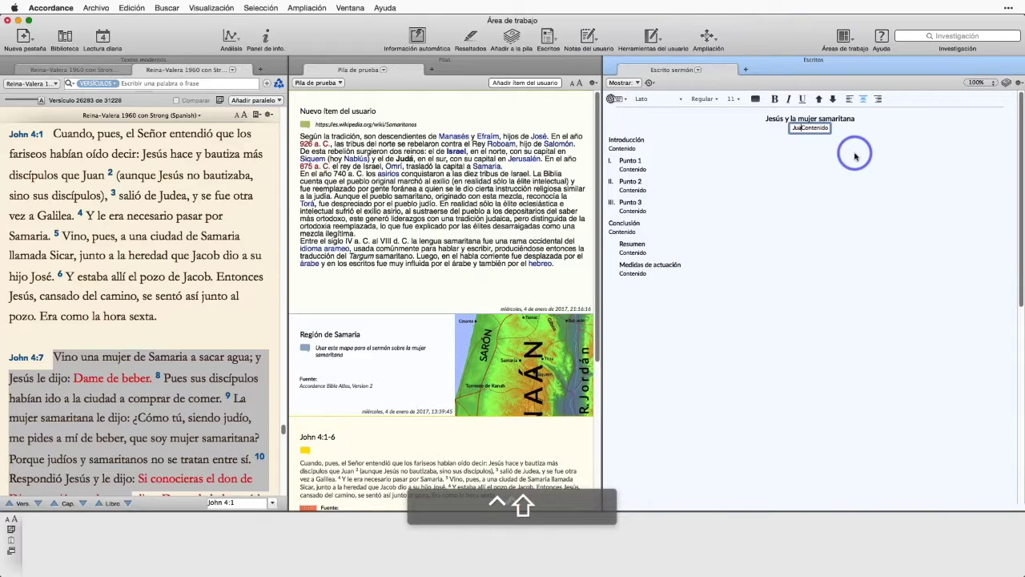
pyautogui.write('4:1-')
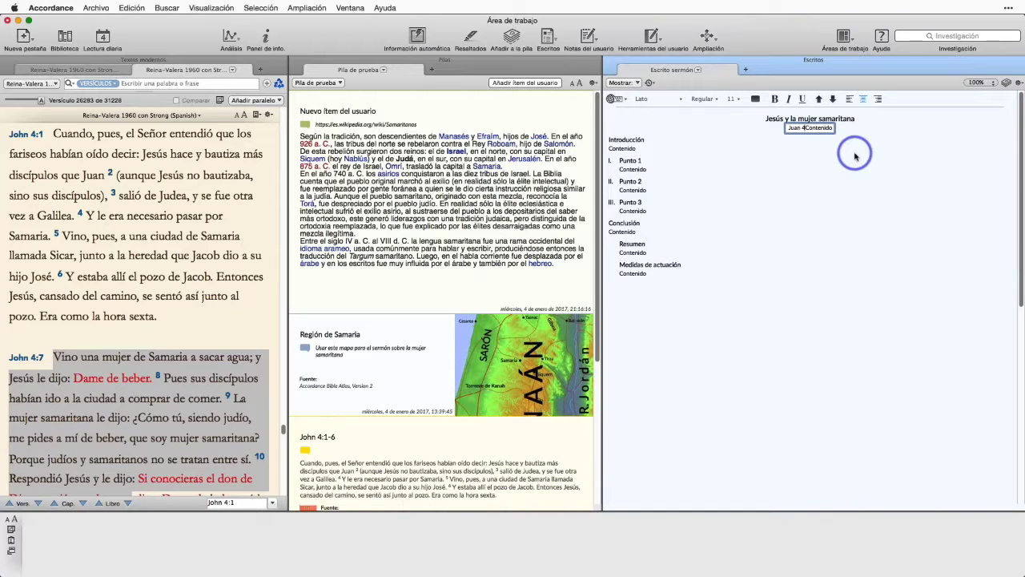
pyautogui.write('30')
pyautogui.press('Delete')
pyautogui.press('Delete')
pyautogui.press('Delete')
pyautogui.press('Delete')
pyautogui.press('Delete')
pyautogui.press('Delete')
pyautogui.press('Delete')
pyautogui.press('Delete')
pyautogui.press('Delete')
pyautogui.press('Return')
pyautogui.press('BackSpace')
# - Clear the Introducción heading and replace the Punto 1 heading with "Jesús como judío"
pyautogui.press('Tab')
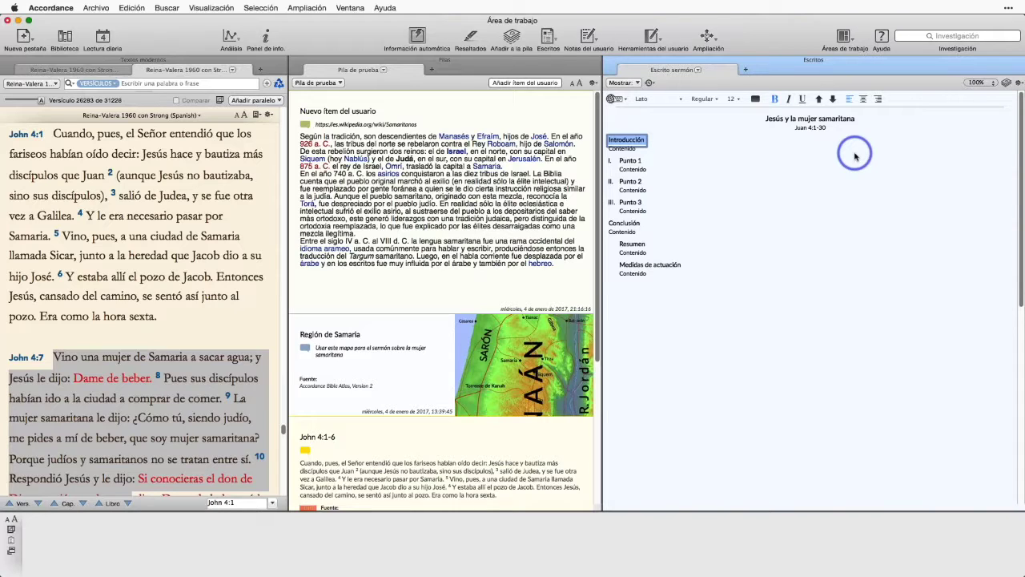
pyautogui.press('BackSpace')
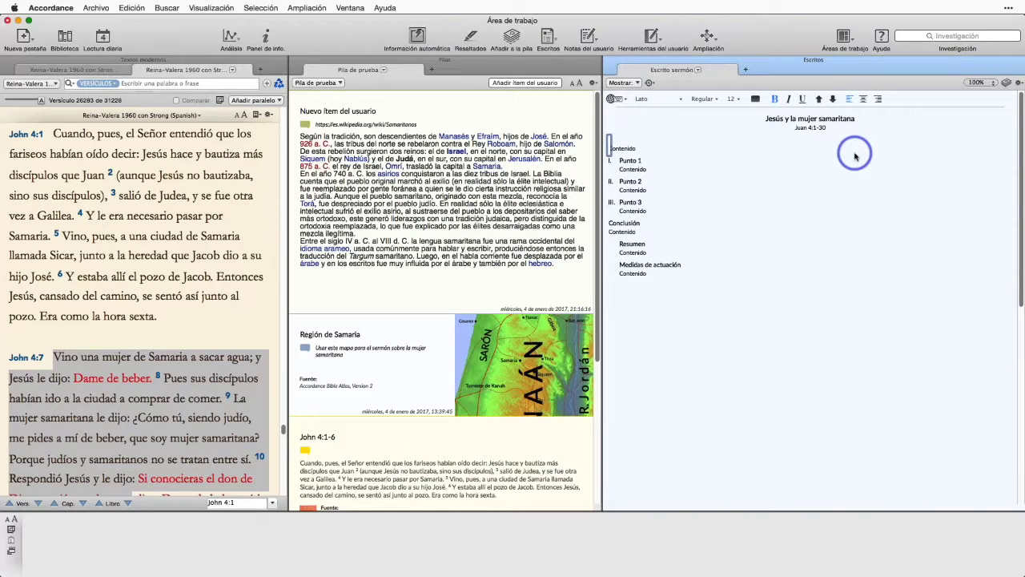
pyautogui.press('Tab')
pyautogui.press('Tab')
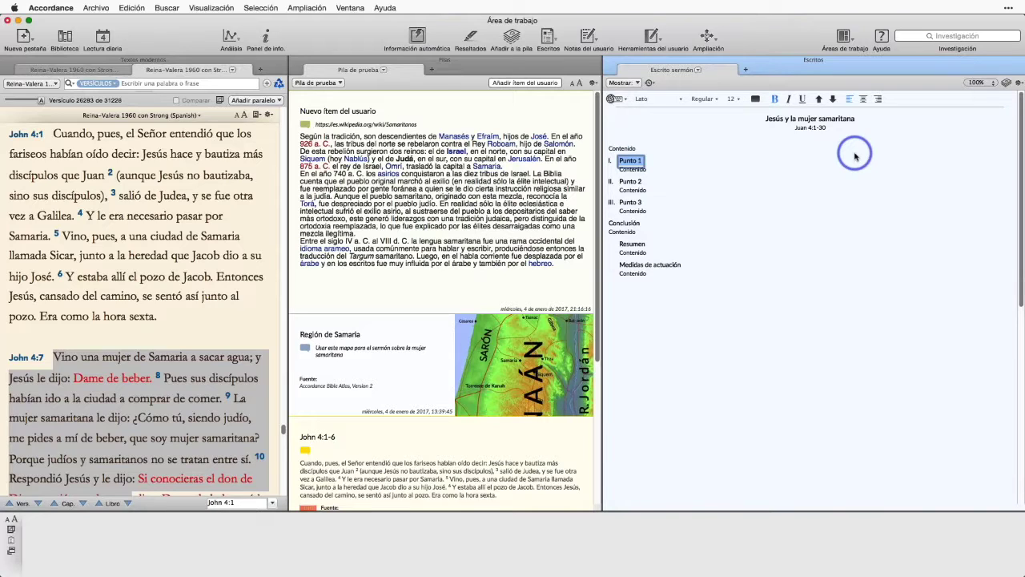
pyautogui.write('Jesús como judío')
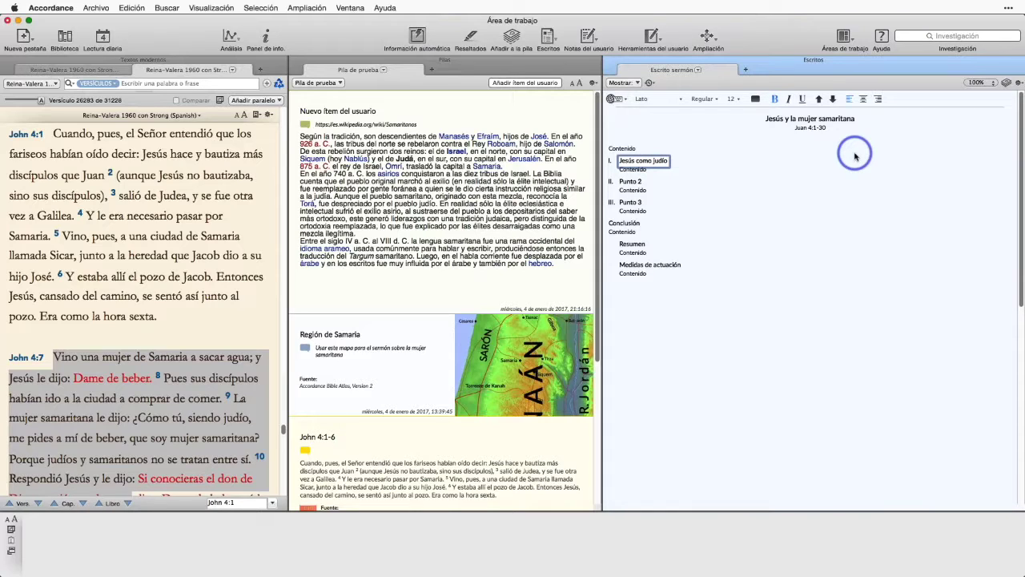
pyautogui.press('Return')
# - Replace the Punto 2 heading of the outline with "Jesús como profeta"
pyautogui.press('Tab')
pyautogui.write('Jesús d')
pyautogui.press('BackSpace')
pyautogui.press('BackSpace')
pyautogui.press('BackSpace')
pyautogui.press('BackSpace')
pyautogui.write('ús')
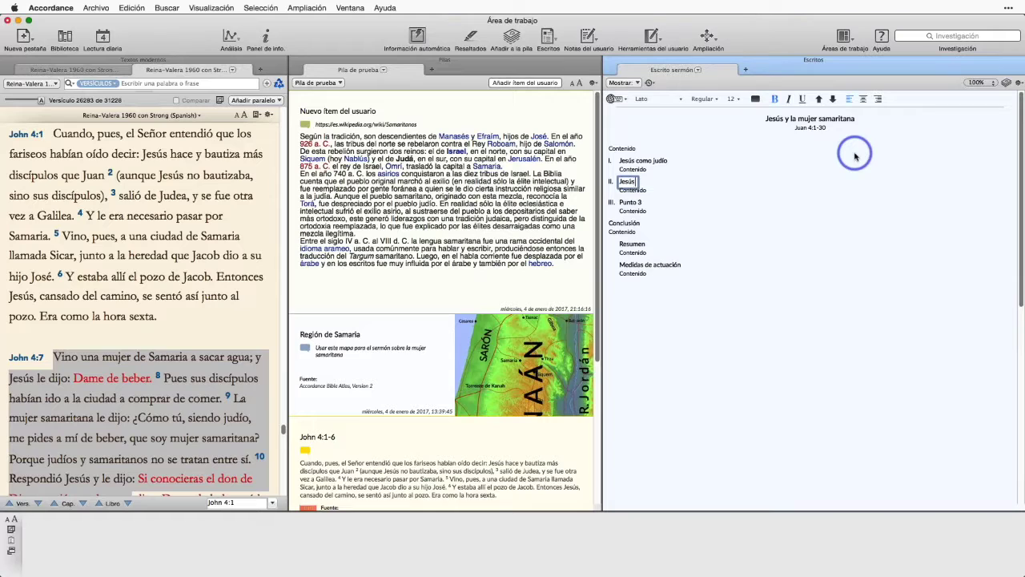
pyautogui.write(' como profeta')
# - Replace the Punto 3 heading of the outline with "Jesús como Mesías"
pyautogui.press('Tab')
pyautogui.press('Tab')
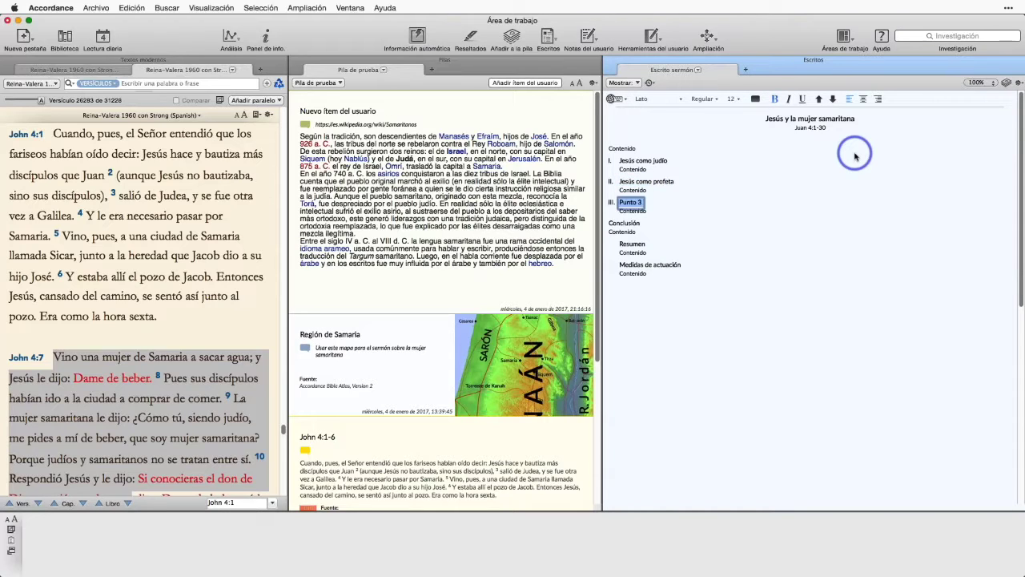
pyautogui.write('Jesús como Mesías')
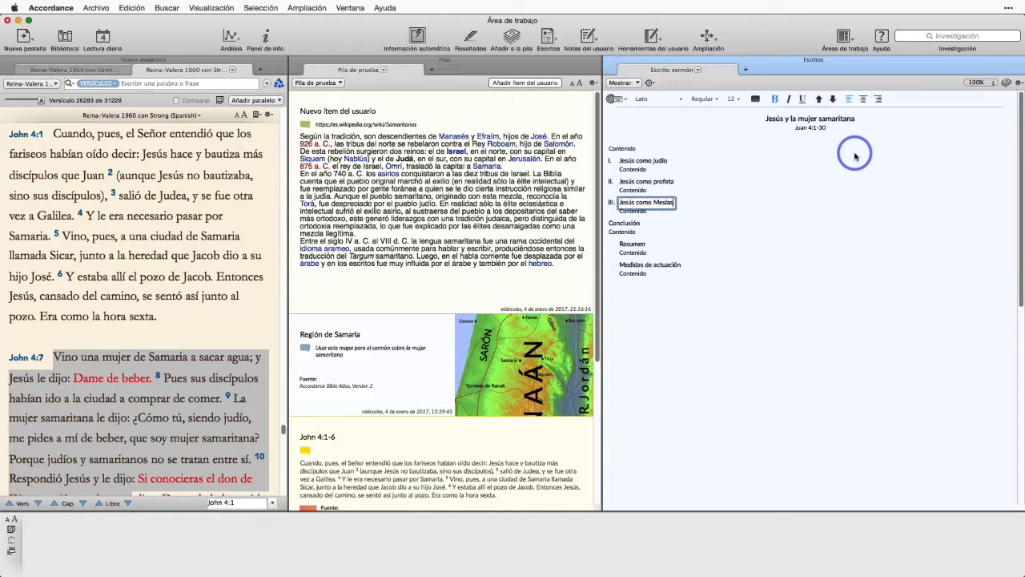
pyautogui.press('Tab')
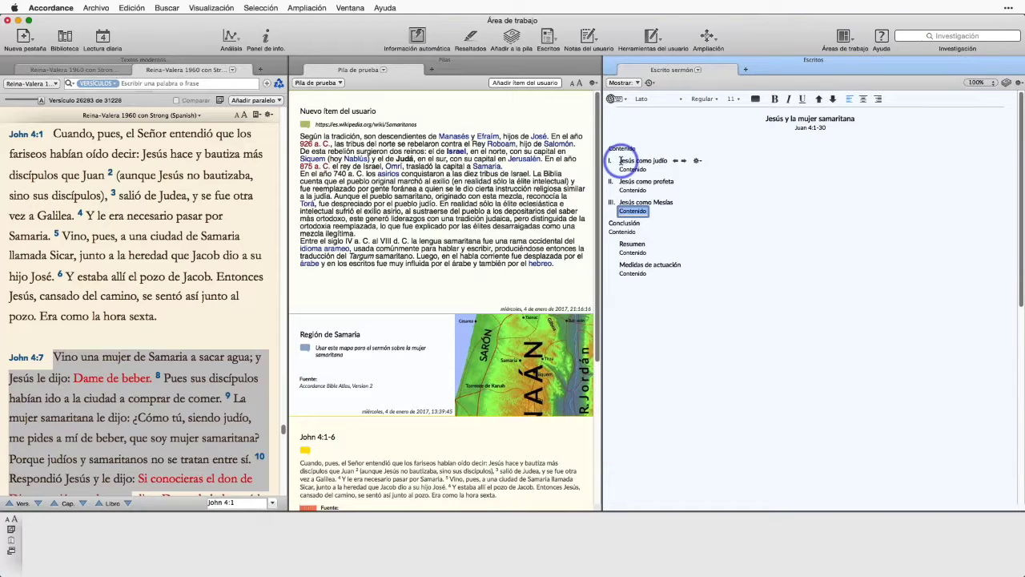
pyautogui.click(621, 160)
pyautogui.click(756, 174)
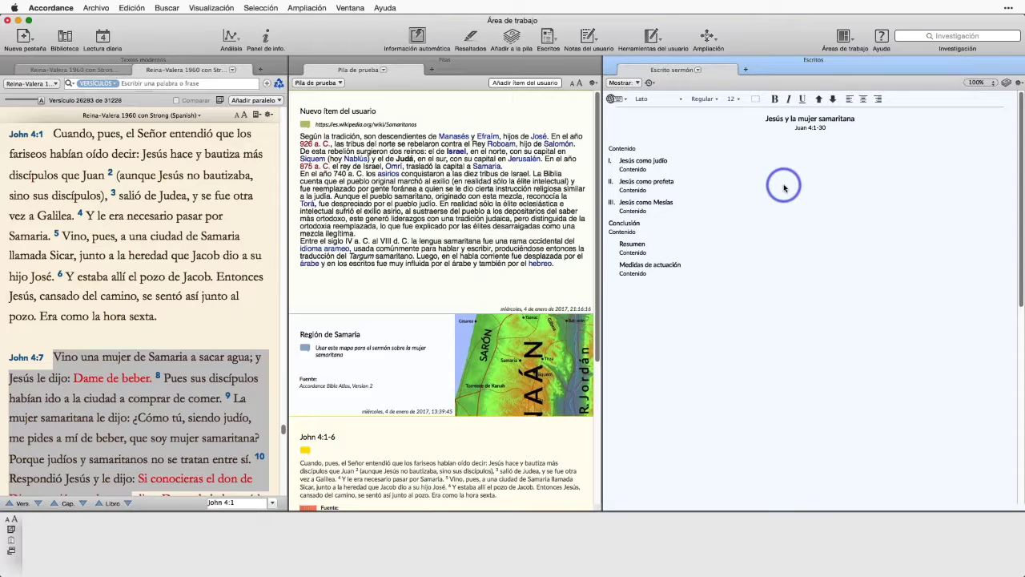
# - Enter the heading "Introducción geográfica" in the empty introduction heading above the first outline point
pyautogui.moveTo(617, 186)
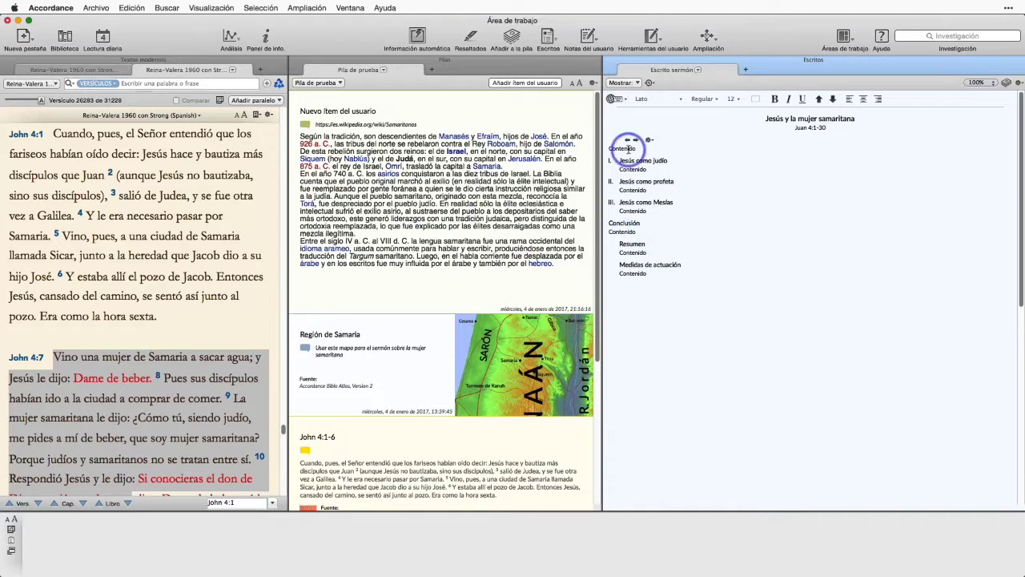
pyautogui.click(621, 136)
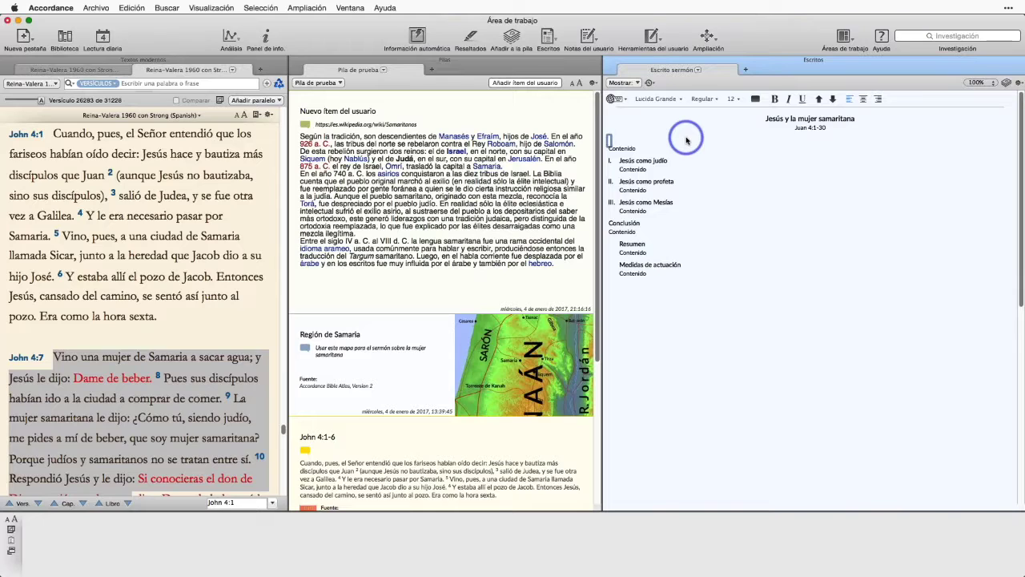
pyautogui.write('Introducc')
pyautogui.write('ión')
pyautogui.write(' geografic')
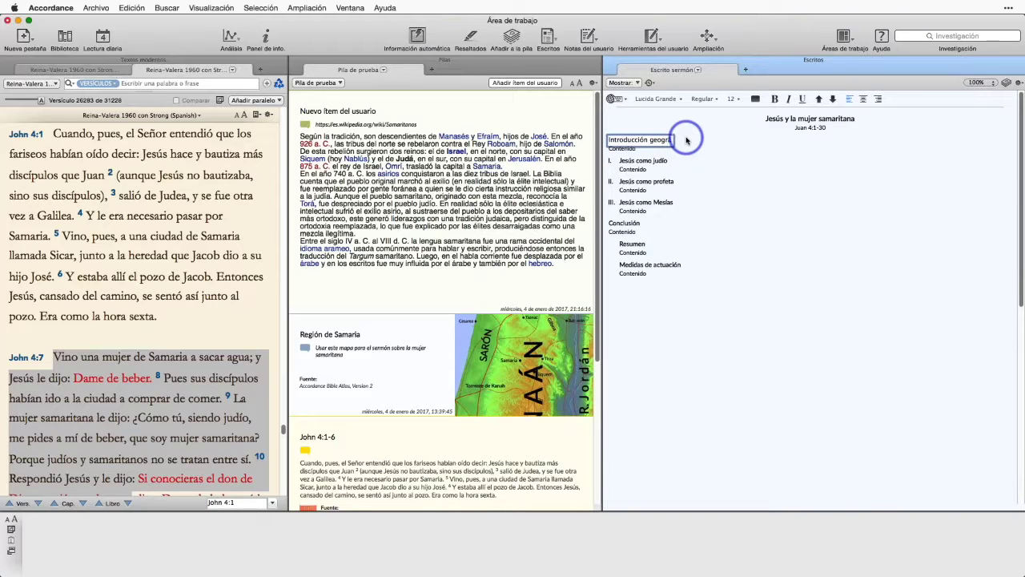
pyautogui.write('a')
pyautogui.press('BackSpace')
# - Add the "Región de Samaria" map item from the stack to the outline, between the introduction and "Jesús como judío"
pyautogui.click(623, 149)
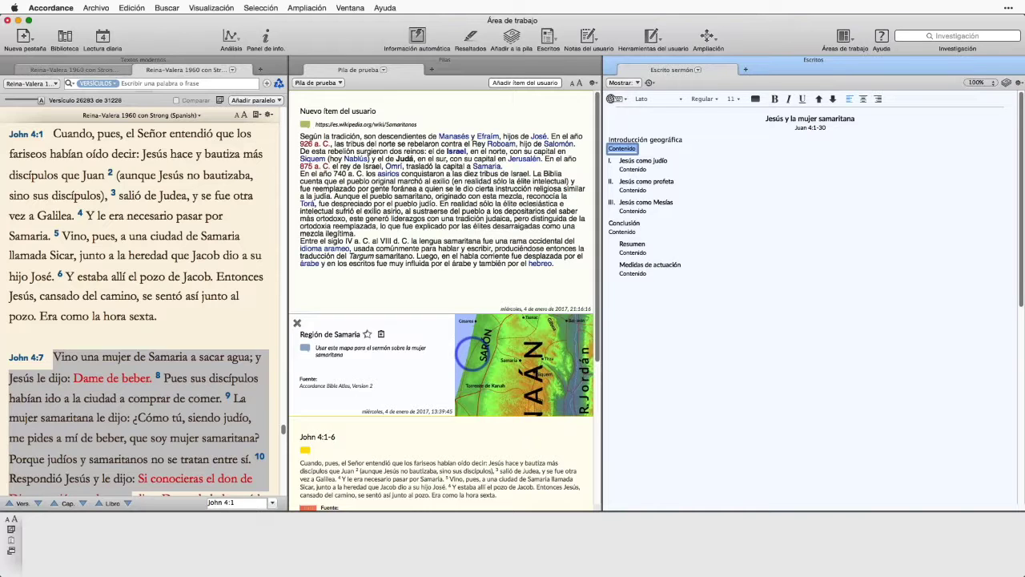
pyautogui.moveTo(471, 353); pyautogui.dragTo(640, 160)
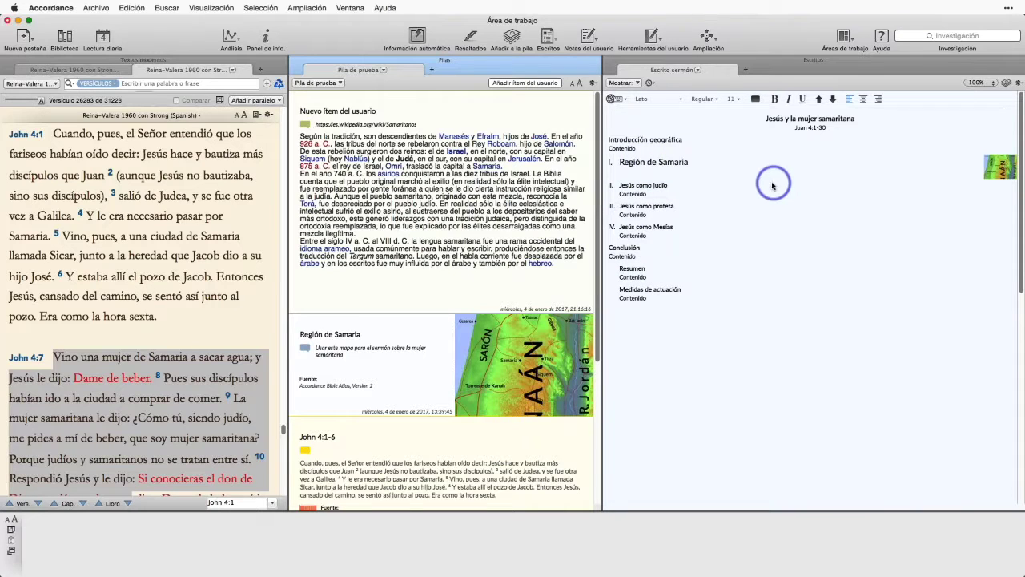
pyautogui.moveTo(621, 147)
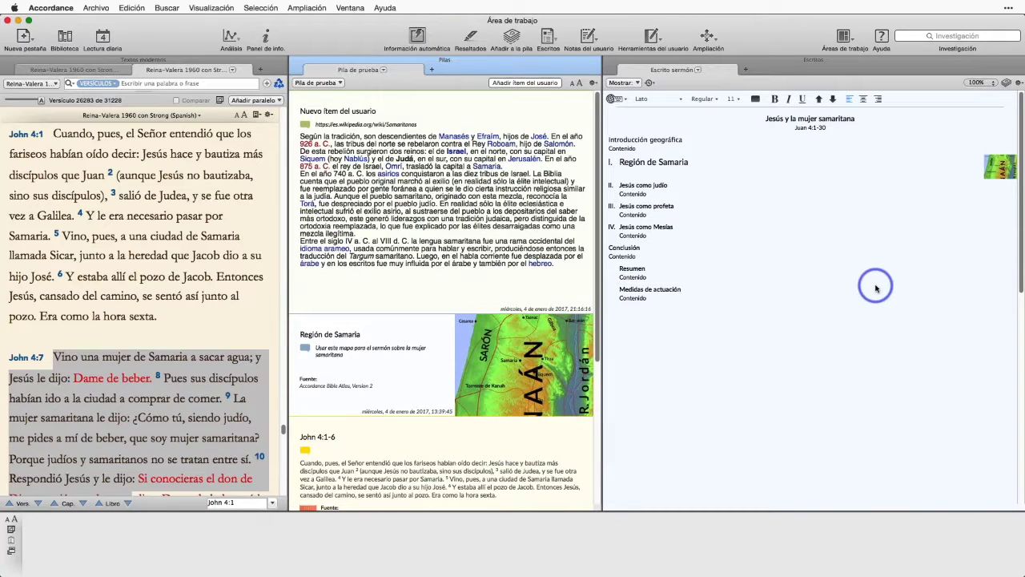
# - Preview the Región de Samaria map enlarged, close the preview, and set the image's placement to "Imagen abajo"
pyautogui.moveTo(1002, 167); pyautogui.dragTo(1000, 168)
pyautogui.doubleClick(999, 167)
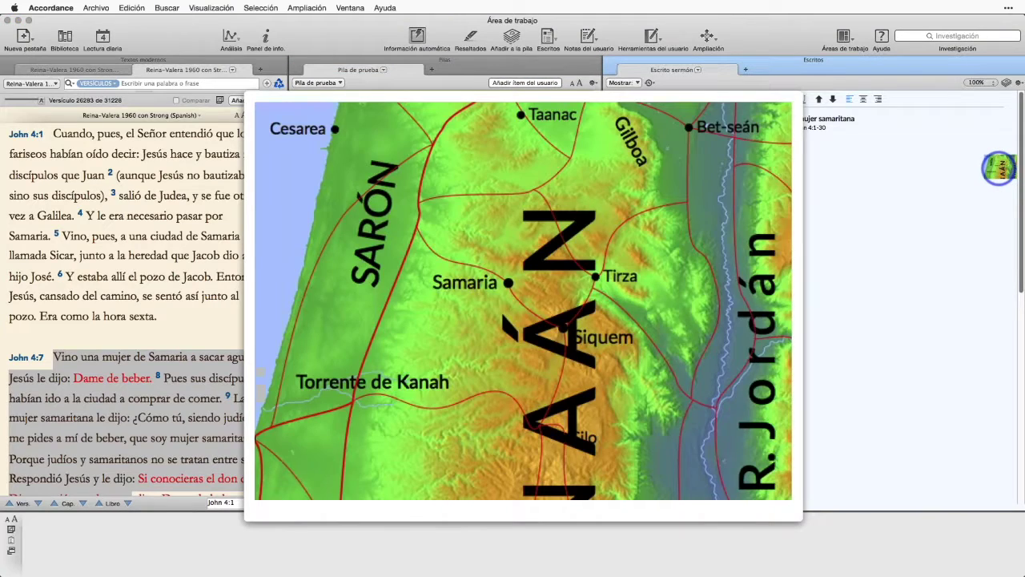
pyautogui.click(998, 168)
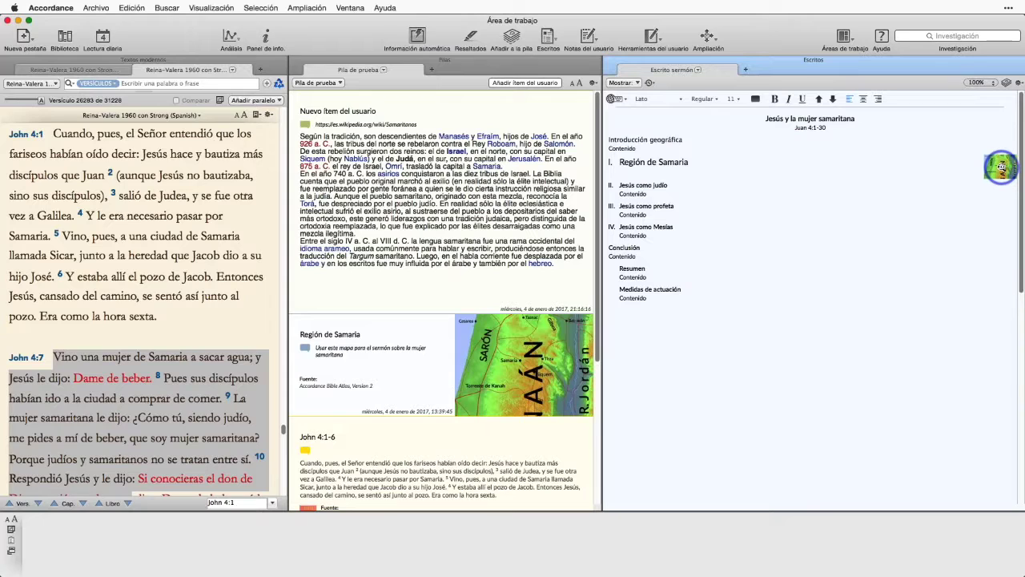
pyautogui.rightClick(1001, 164)
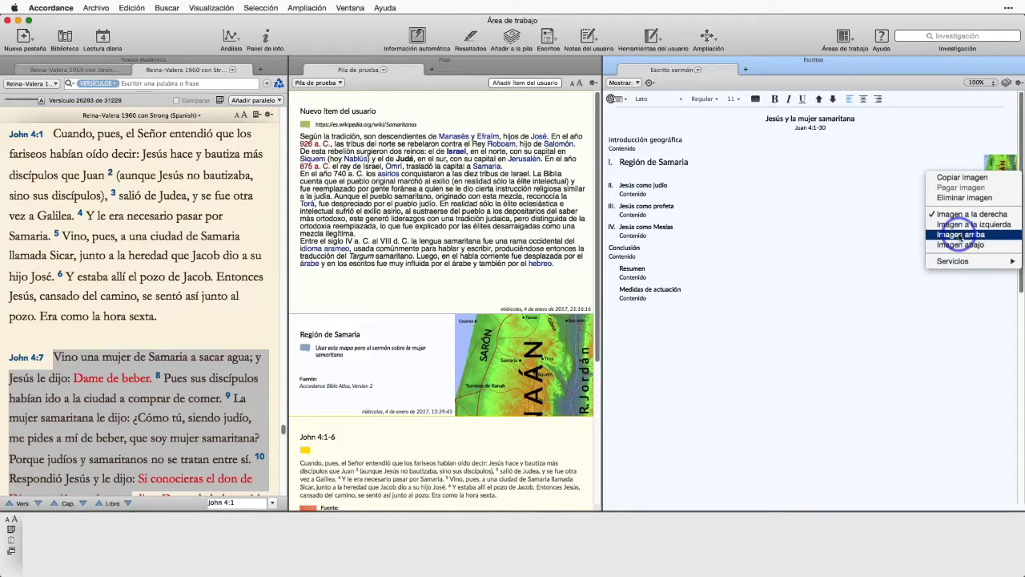
pyautogui.click(958, 245)
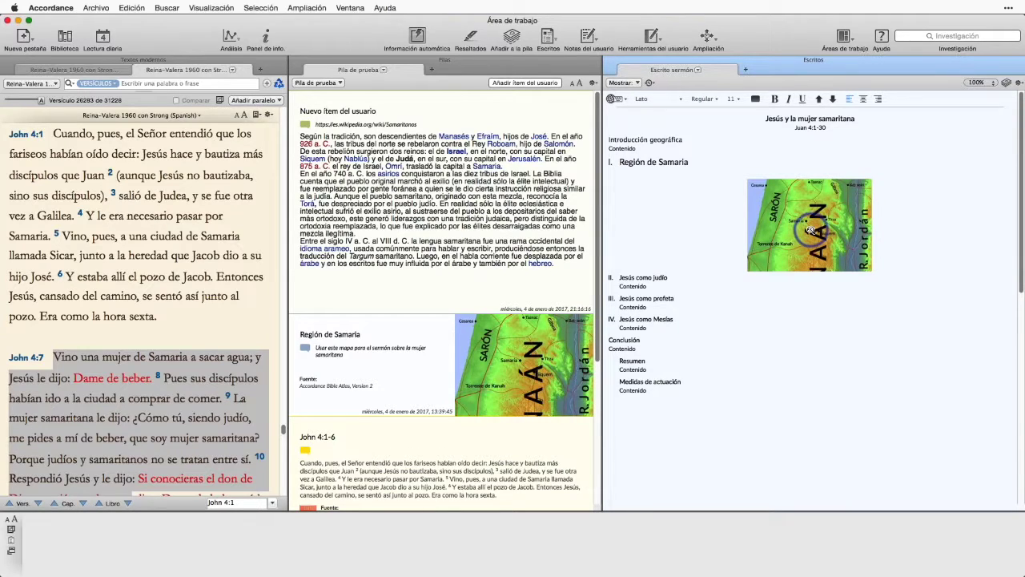
pyautogui.moveTo(655, 141)
pyautogui.moveTo(636, 170)
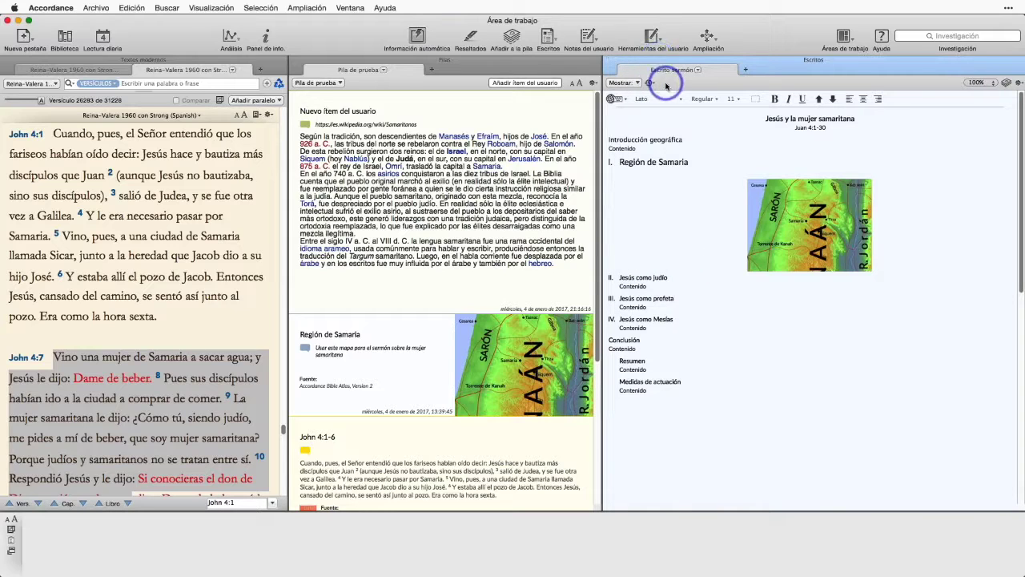
# - Undo the map's placement change and the insertion of the "Región de Samaria" item in the outline
pyautogui.click(640, 275)
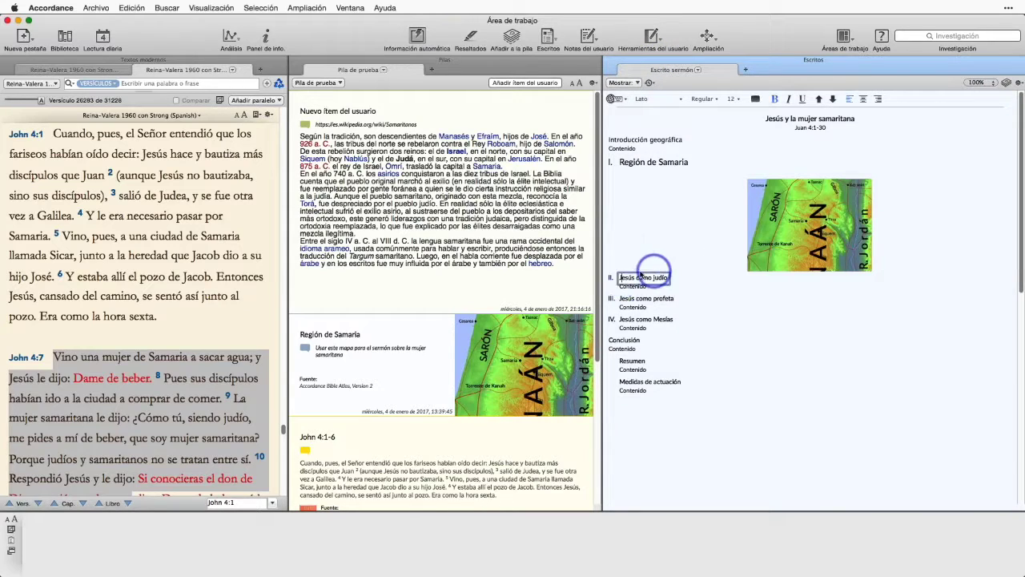
pyautogui.click(602, 270)
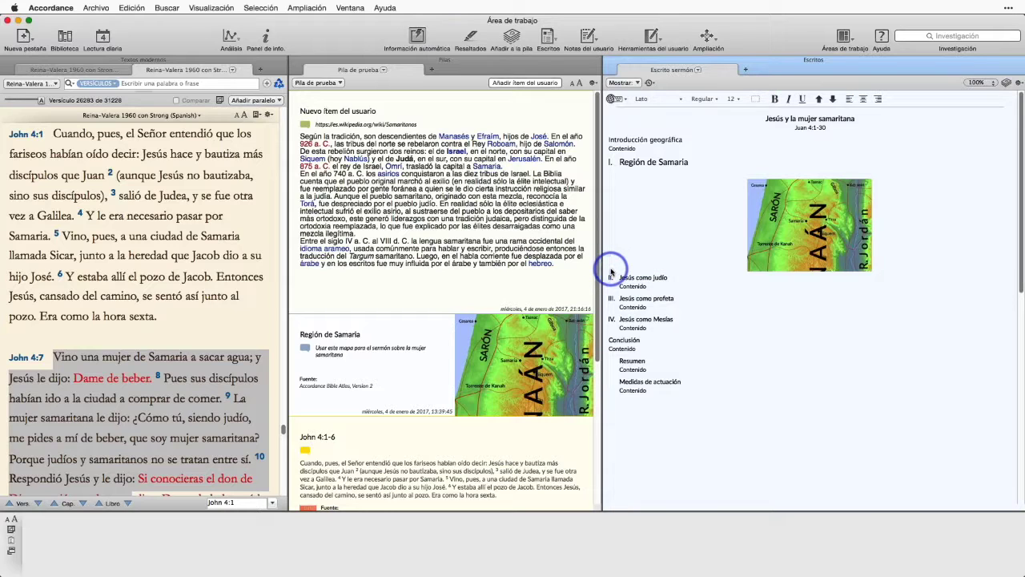
pyautogui.hotkey('ctrl', 'z')
pyautogui.press('super+z')
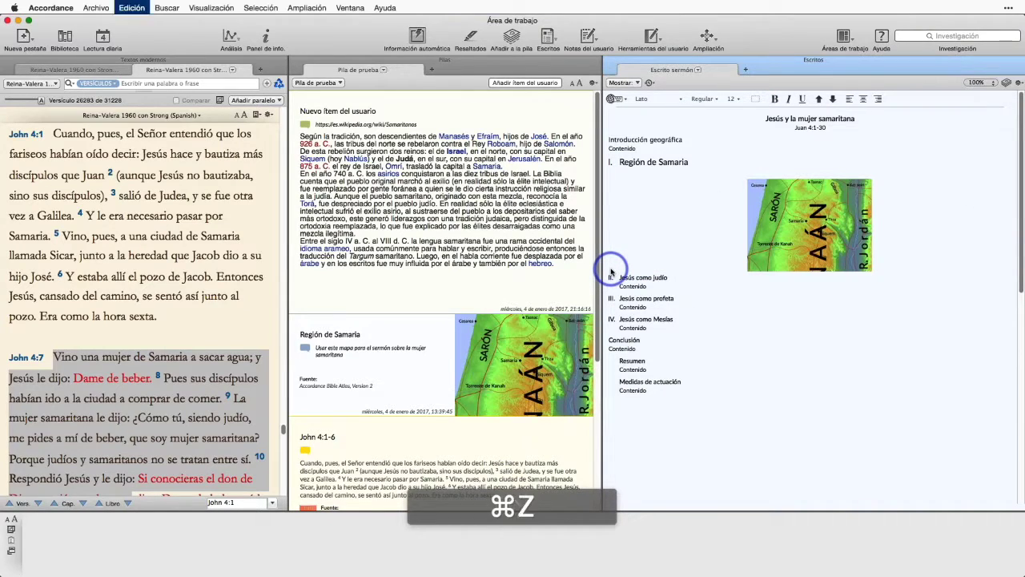
pyautogui.press('super+z')
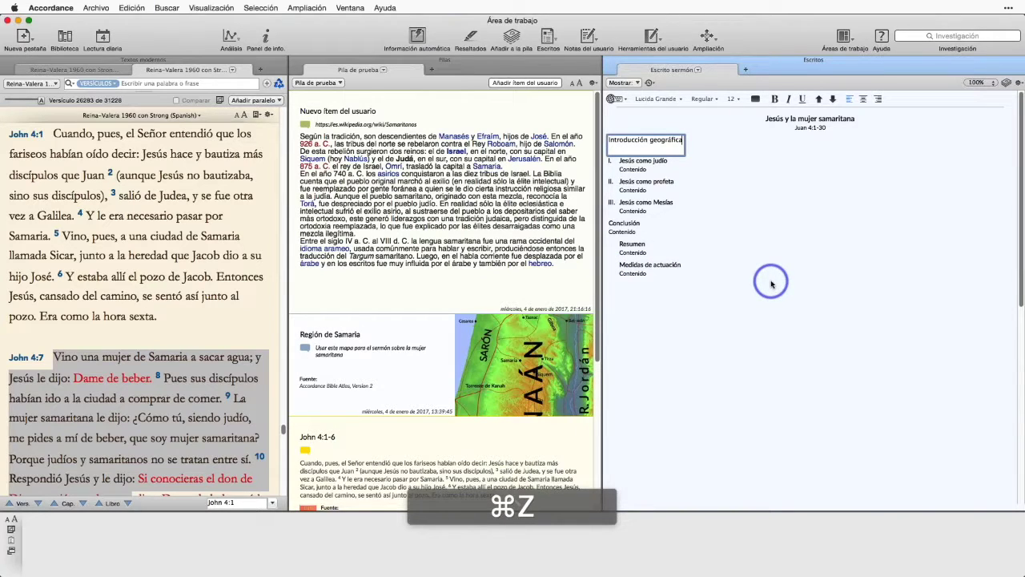
# - Undo the last edits to the introduction heading of the sermon outline
pyautogui.press('super+z')
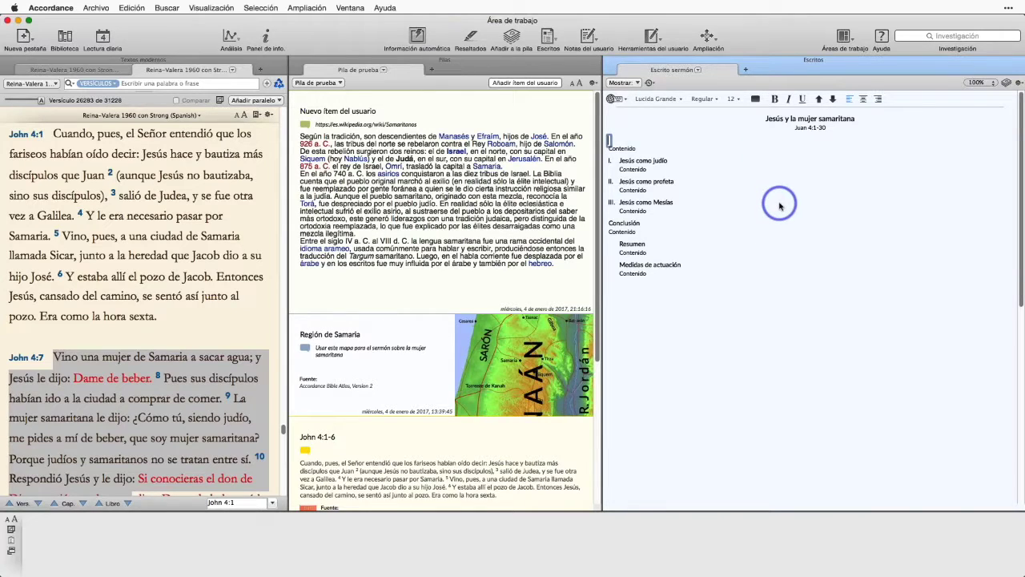
pyautogui.press('super')
pyautogui.press('super+z')
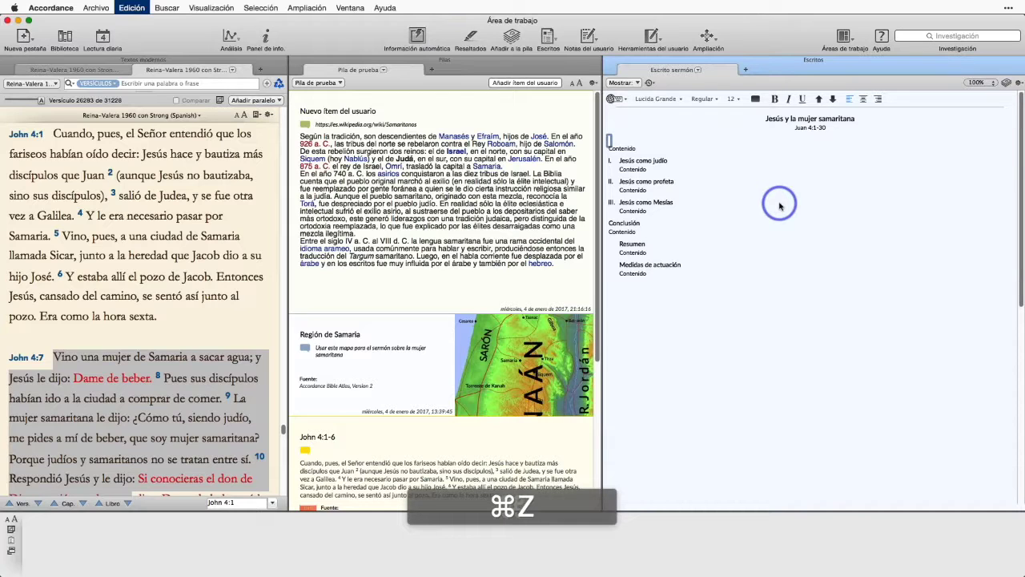
# - Add the Región de Samaria item from the stack to the outline after "Jesús como judío" and place its image above the heading
pyautogui.moveTo(516, 373); pyautogui.dragTo(773, 183)
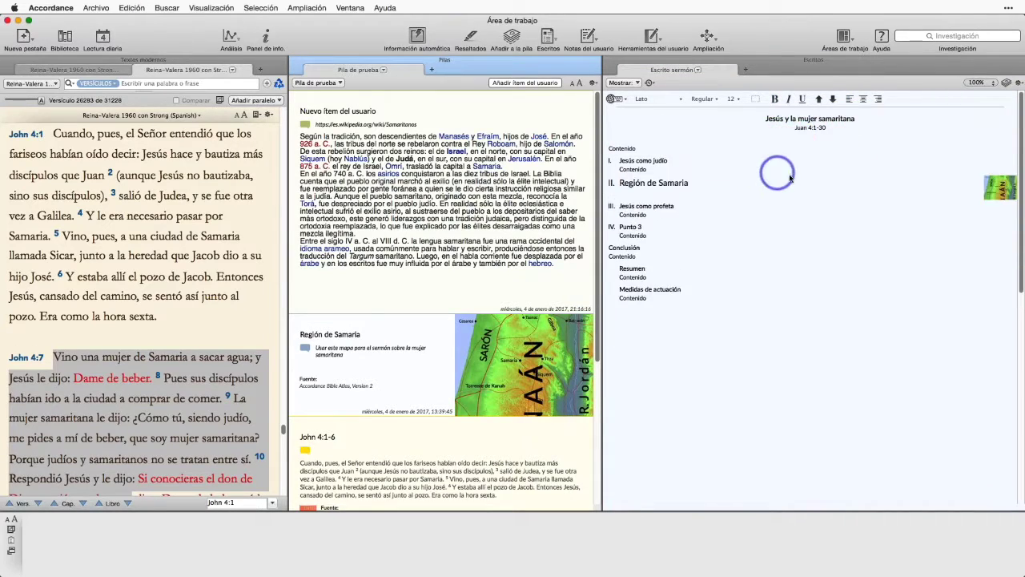
pyautogui.rightClick(997, 186)
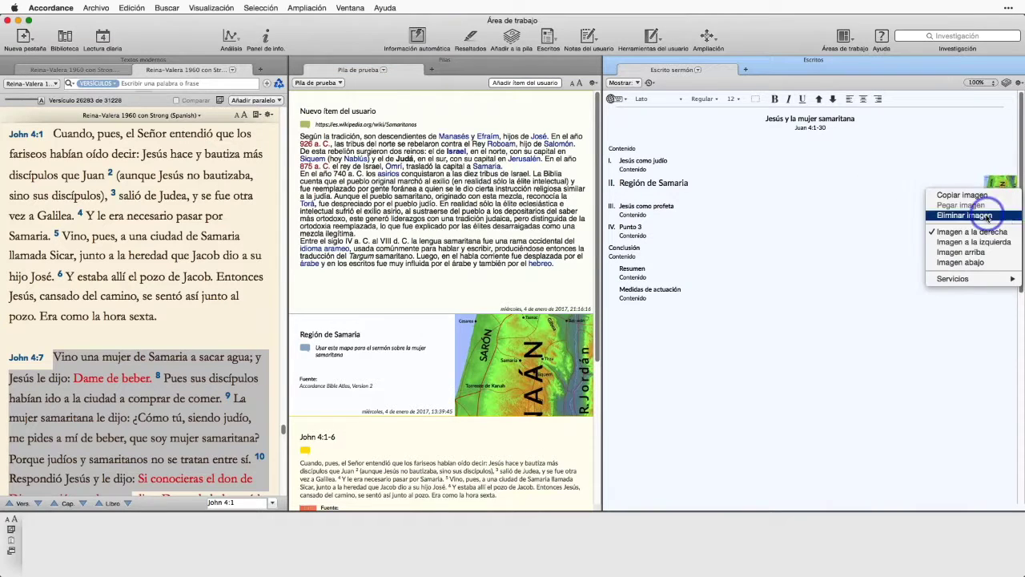
pyautogui.click(958, 252)
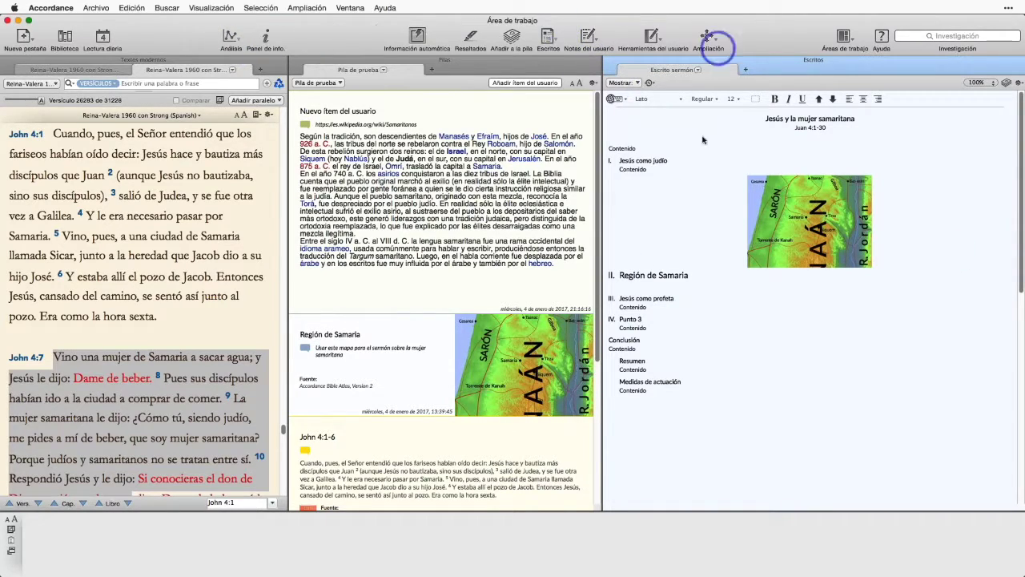
# - Show the library and look through it down to the Mis cosas section
pyautogui.moveTo(612, 63)
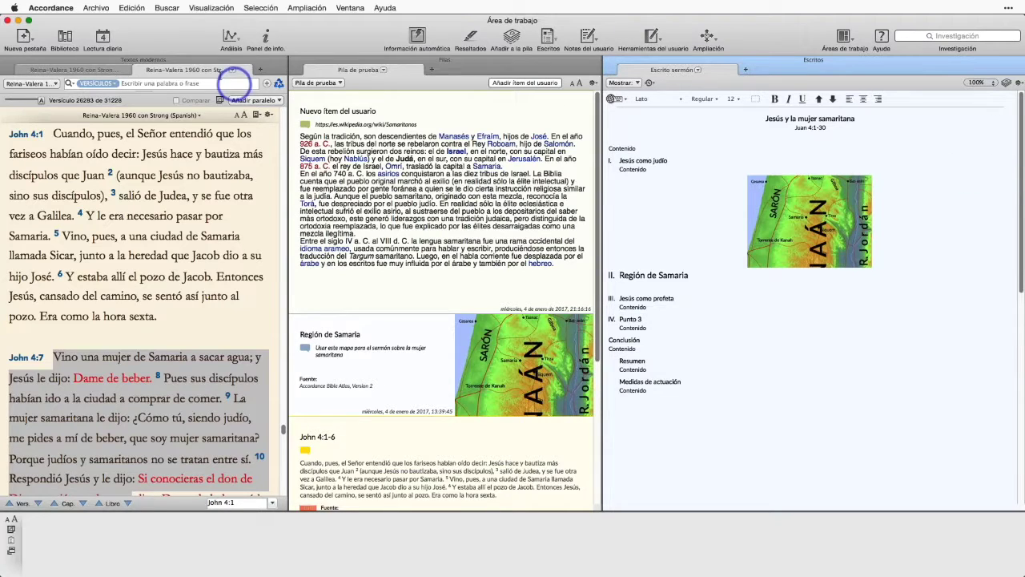
pyautogui.click(64, 38)
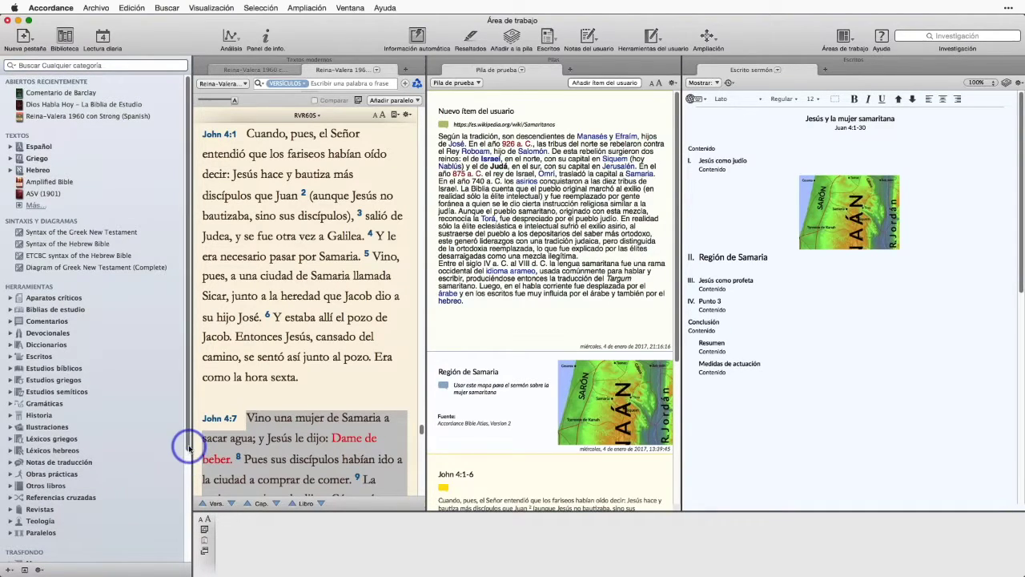
pyautogui.scroll(-3, 187, 547)
pyautogui.scroll(-2, 187, 548)
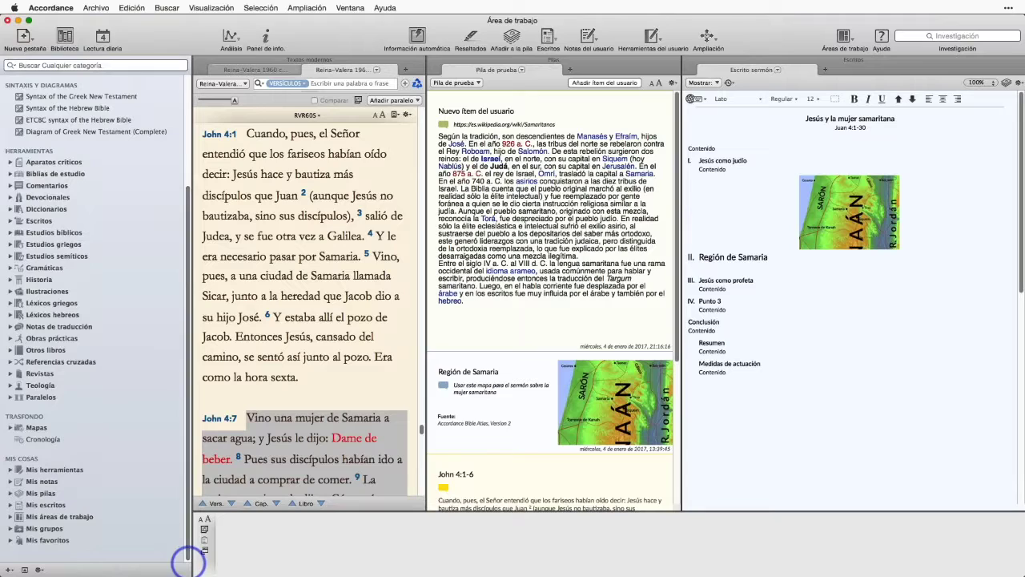
pyautogui.click(42, 570)
pyautogui.click(23, 551)
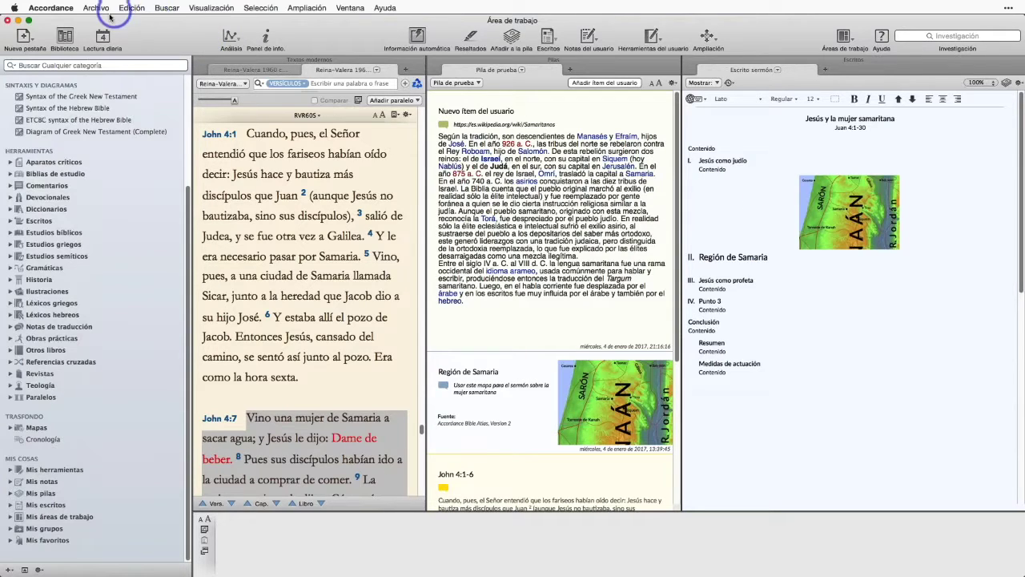
# - Save the current session as "Jesús y la samaritana.accord"
pyautogui.click(132, 9)
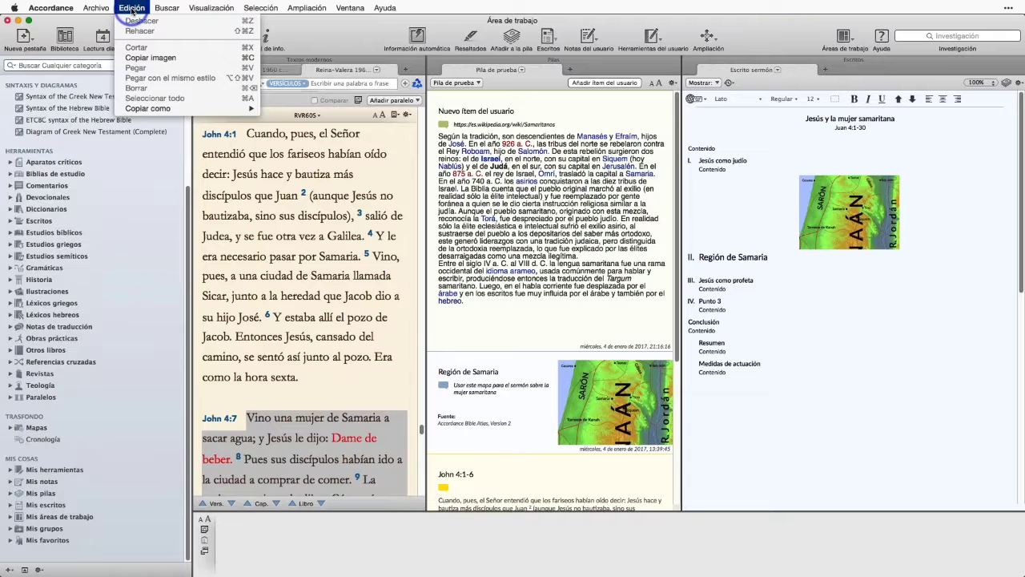
pyautogui.click(96, 8)
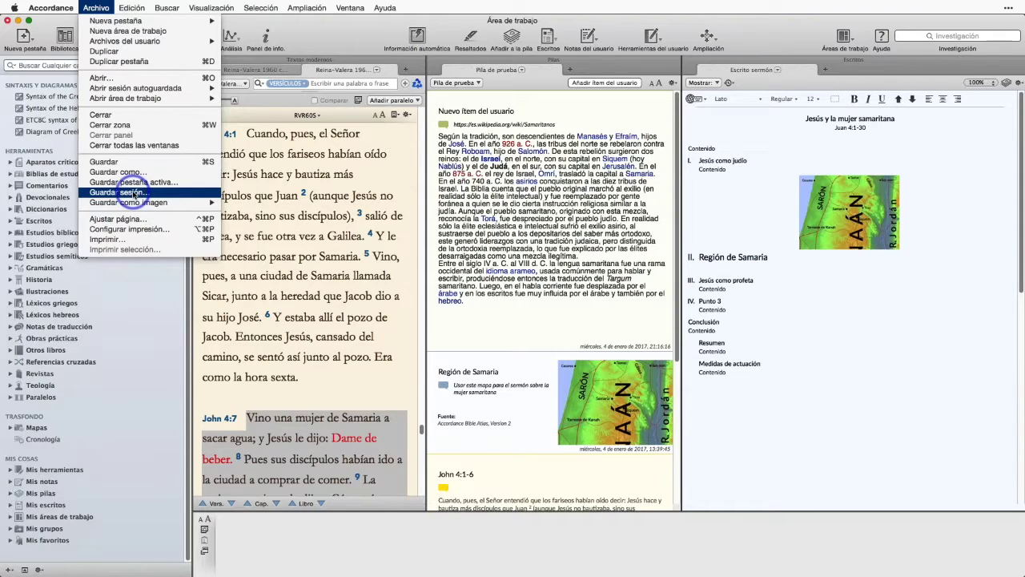
pyautogui.click(135, 193)
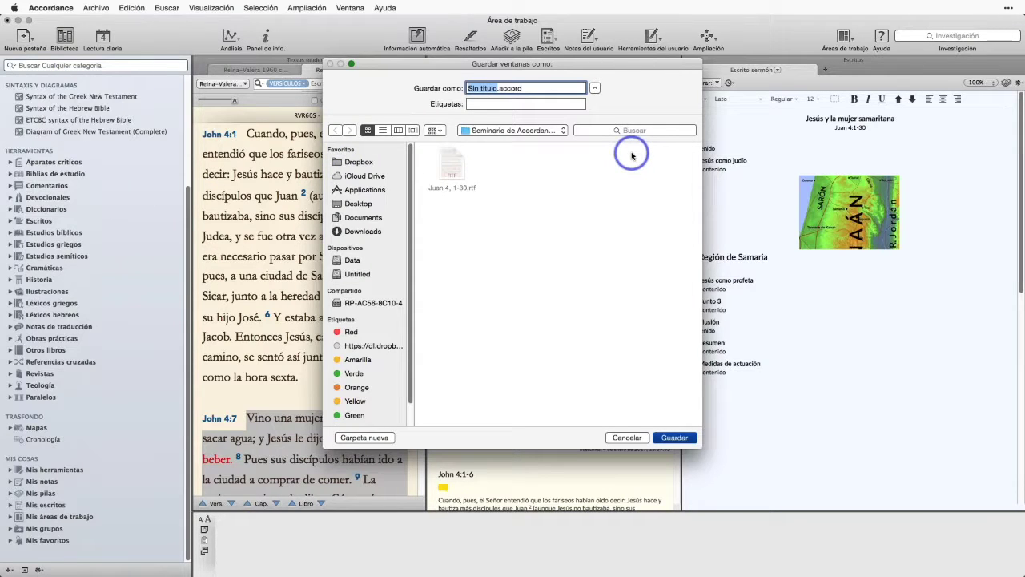
pyautogui.write('Jesús y la samaritana')
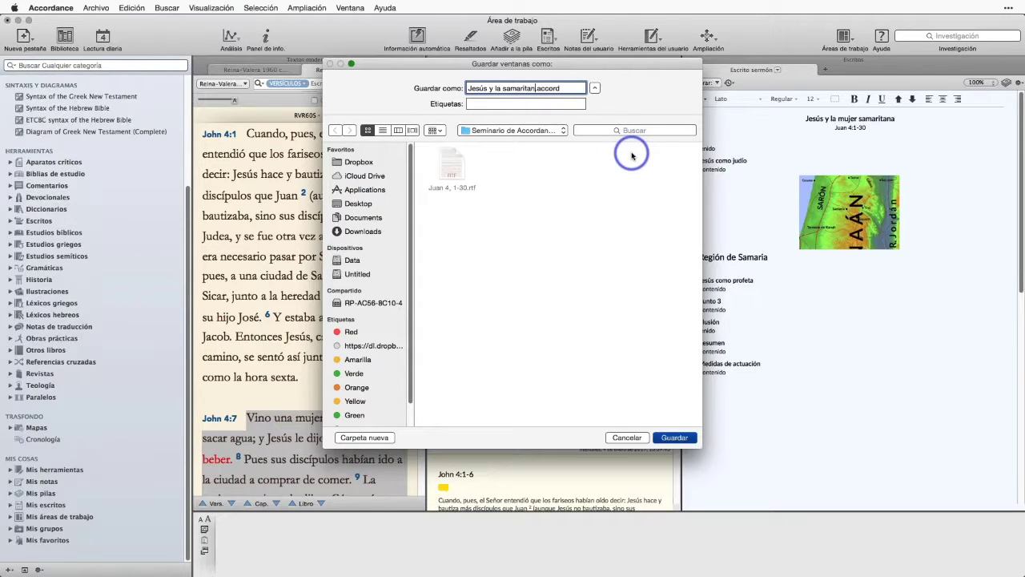
pyautogui.press('Return')
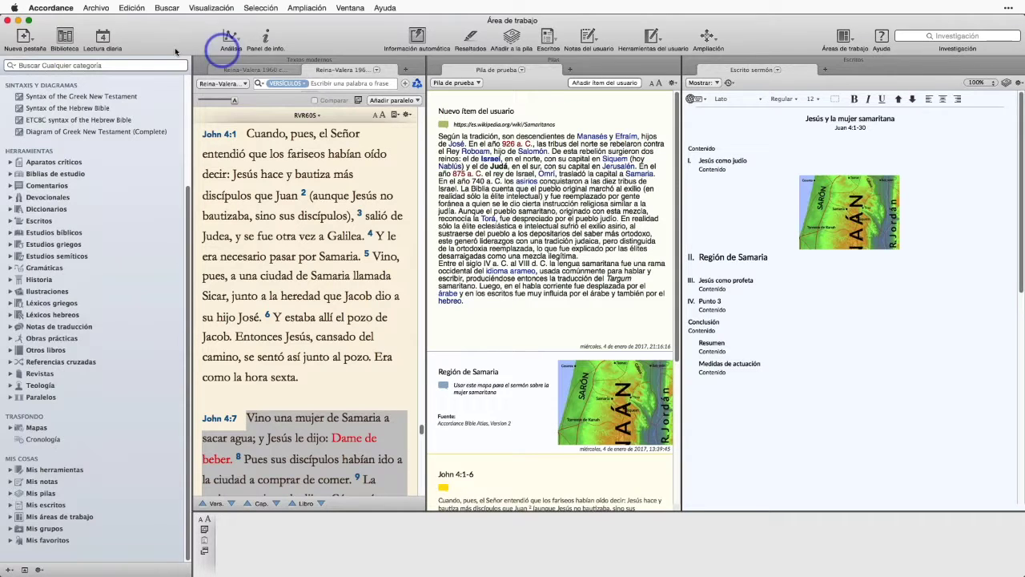
# - Close the workspace window
pyautogui.click(6, 21)
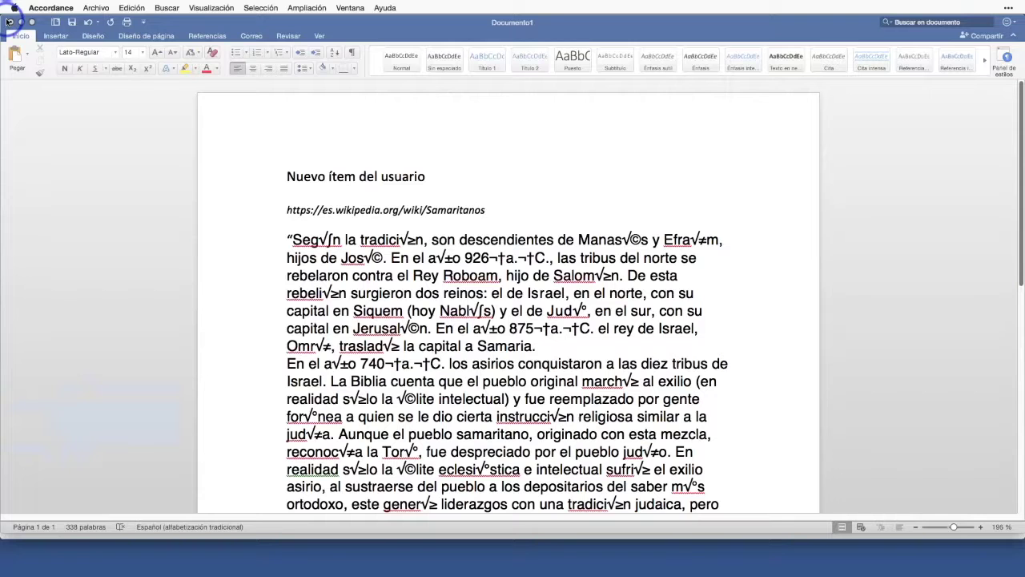
pyautogui.click(94, 8)
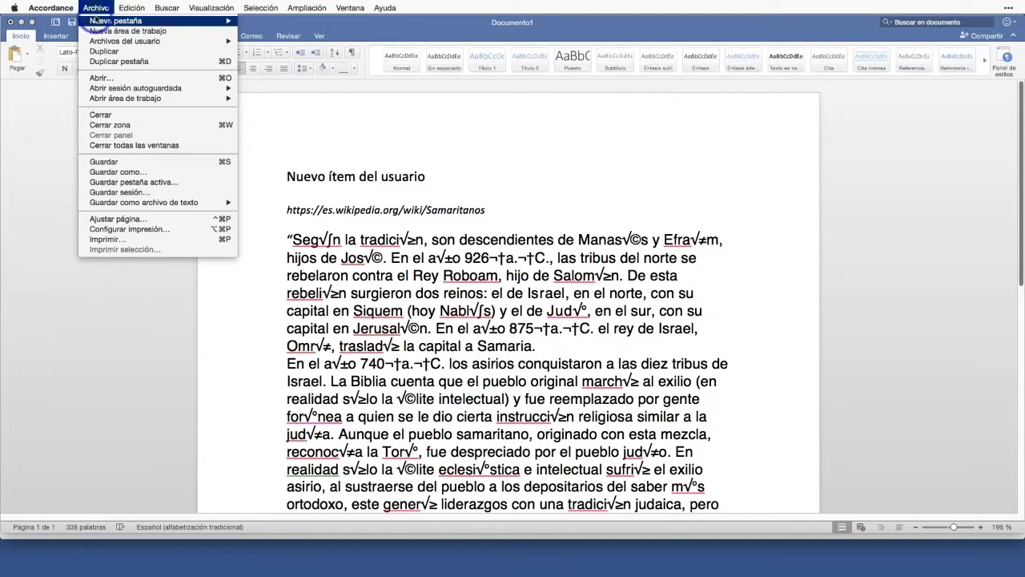
pyautogui.moveTo(84, 19)
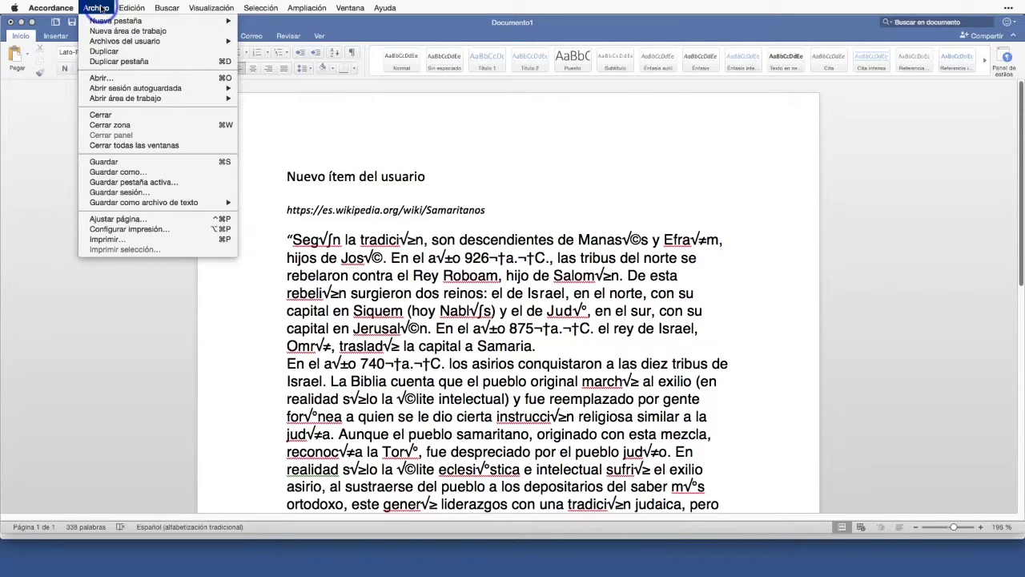
# - Switch to Finder, open the saved session "Jesús y la samaritana.accord" from the Seminario de Accordance 12 folder, and check its file path
pyautogui.hotkey('alt', 'space')
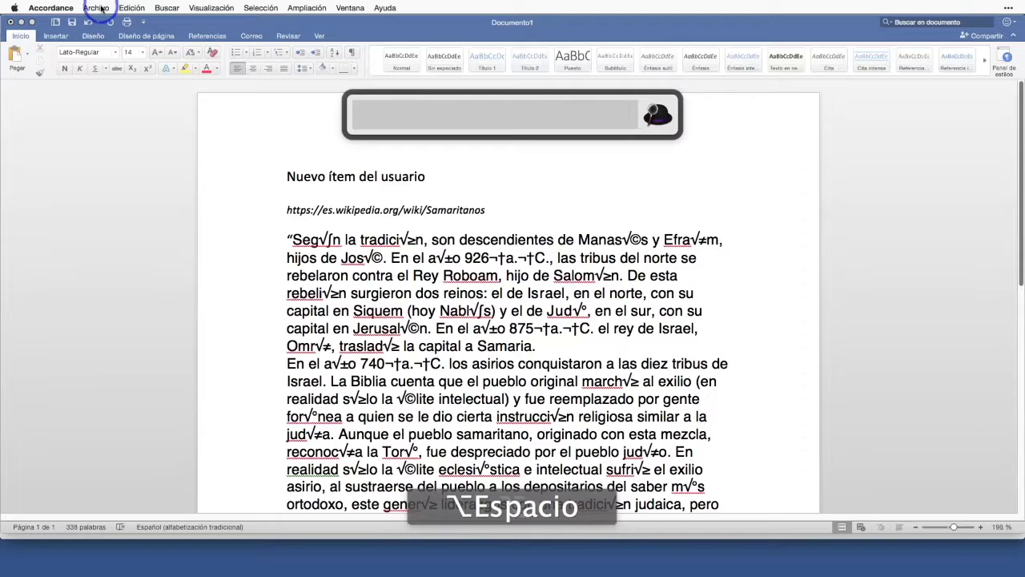
pyautogui.write('Semi')
pyautogui.press('Return')
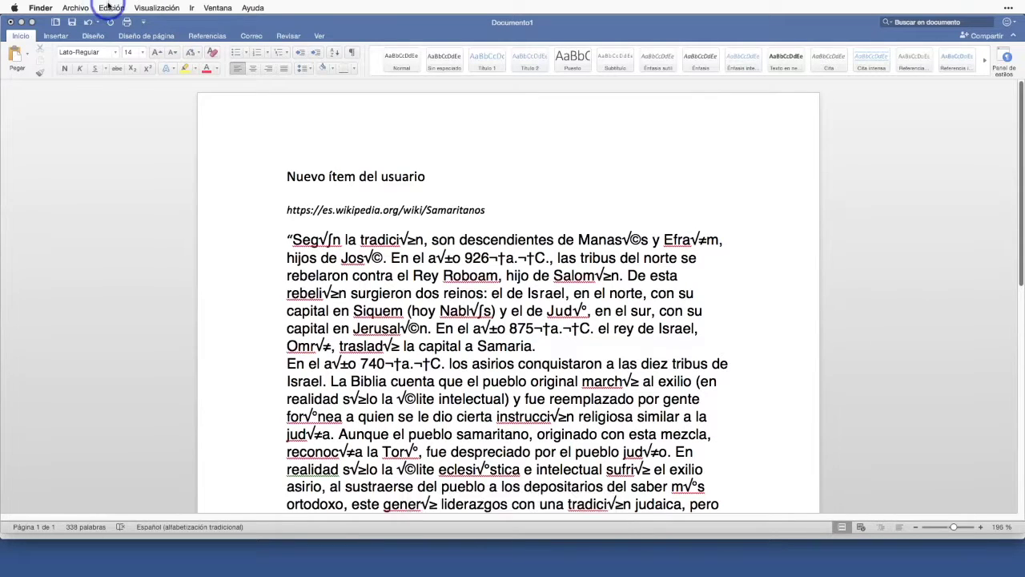
pyautogui.doubleClick(446, 166)
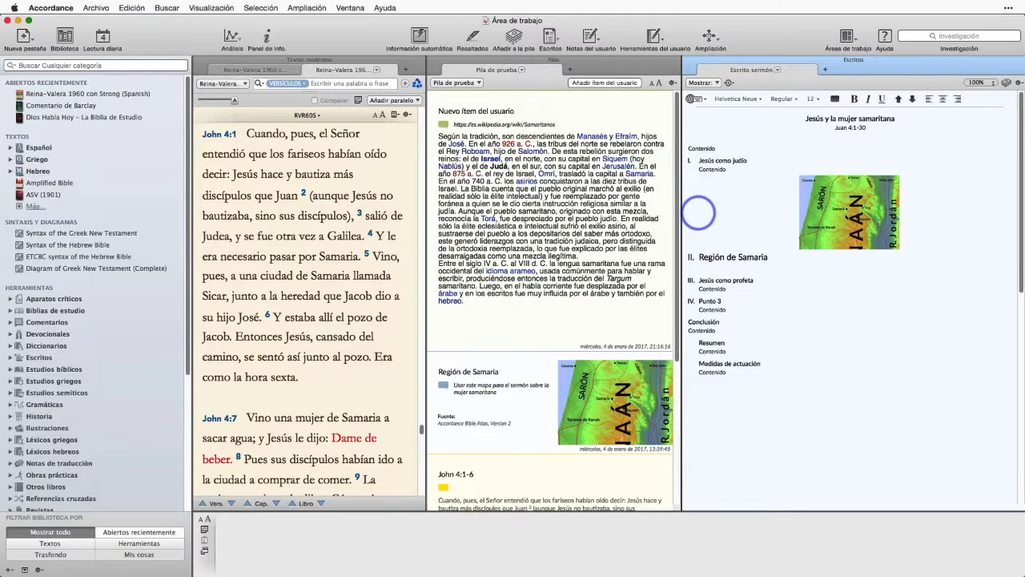
pyautogui.keyDown('super'); pyautogui.click(502, 23); pyautogui.keyUp('super')
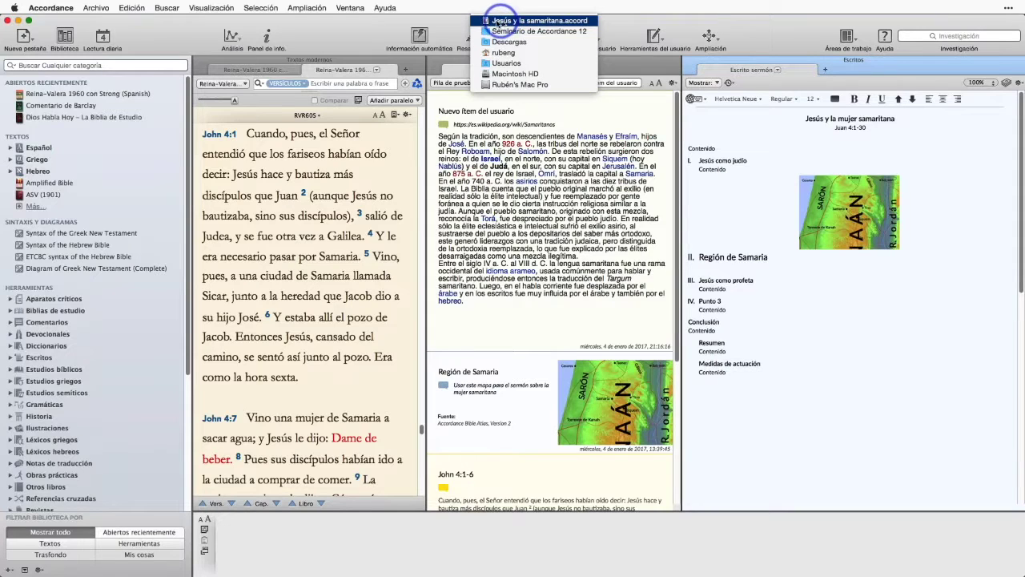
pyautogui.click(437, 22)
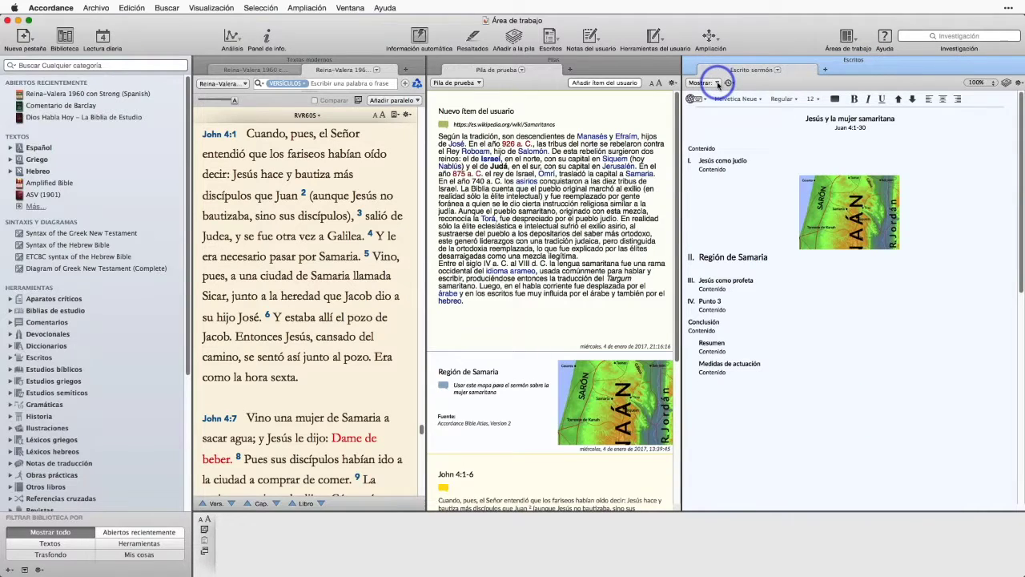
# - Display the summary fields in the sermon outline, followed by all of its fields
pyautogui.click(717, 83)
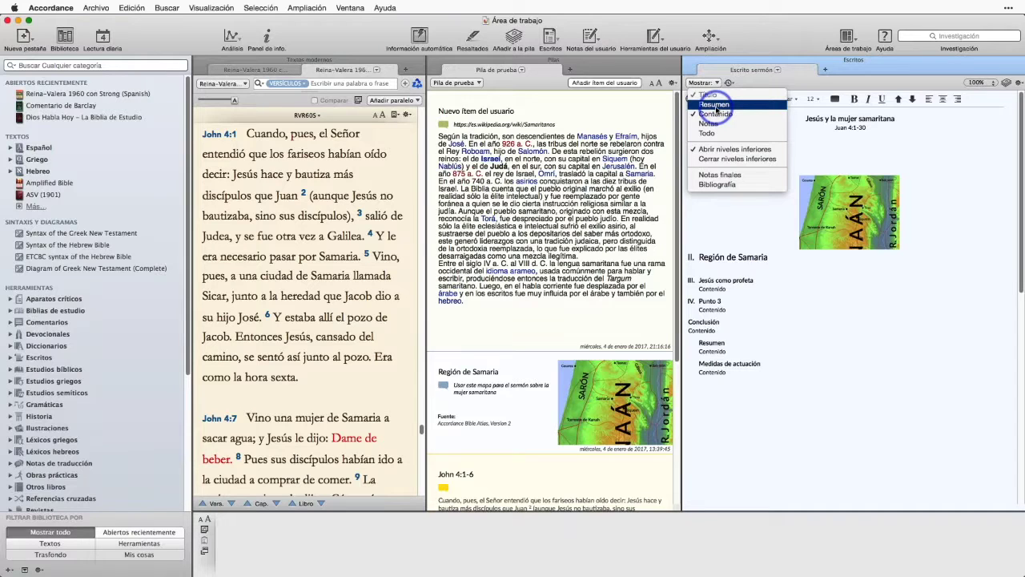
pyautogui.click(715, 104)
pyautogui.click(702, 82)
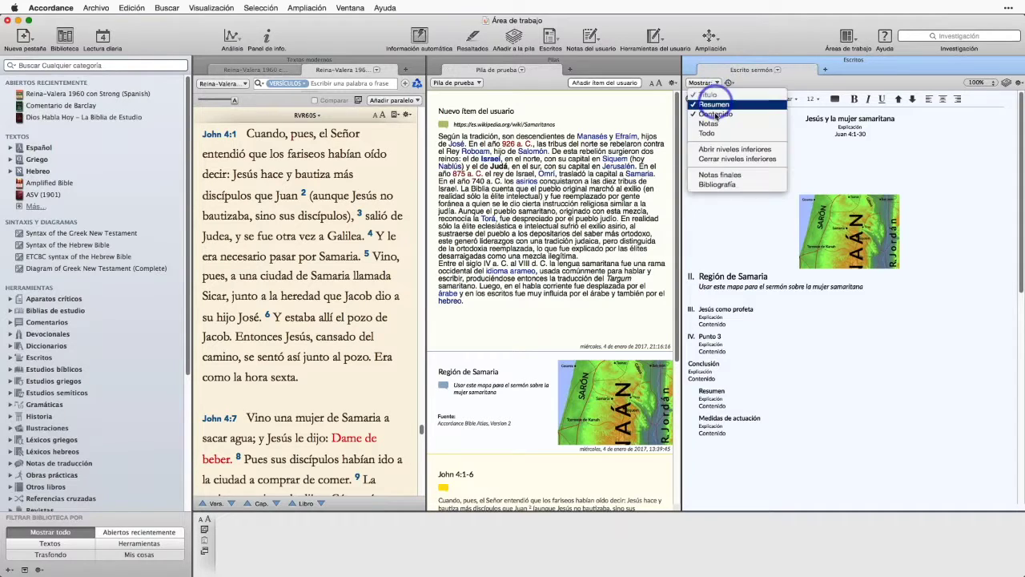
pyautogui.click(708, 133)
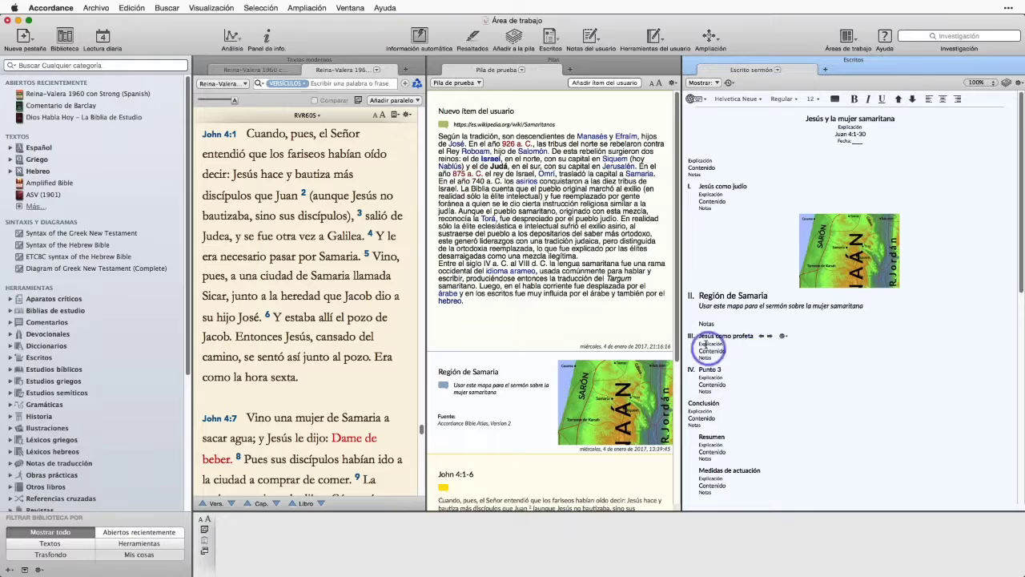
pyautogui.click(702, 83)
pyautogui.click(708, 82)
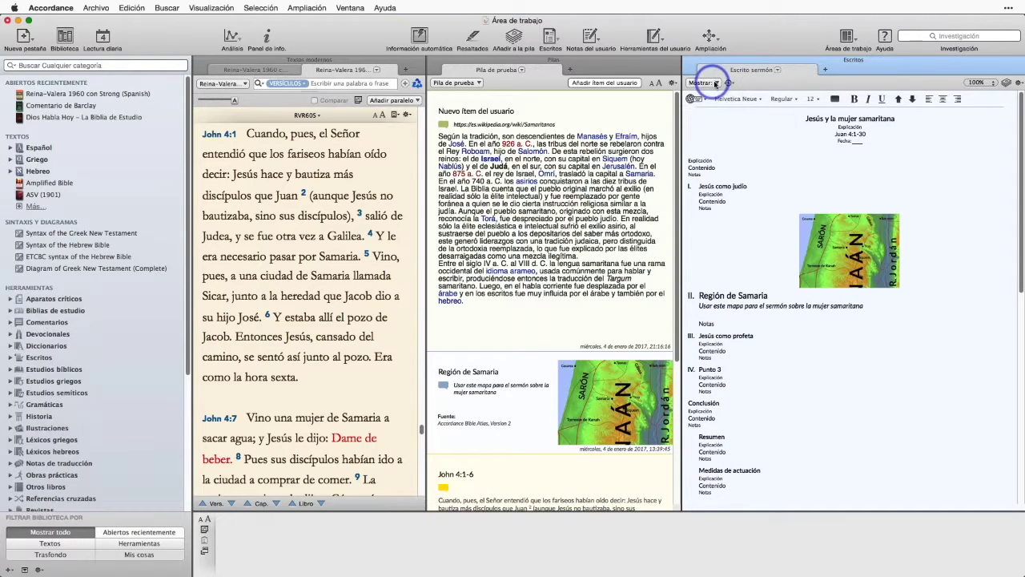
# - Hide the summary and notes fields in the sermon outline
pyautogui.click(709, 83)
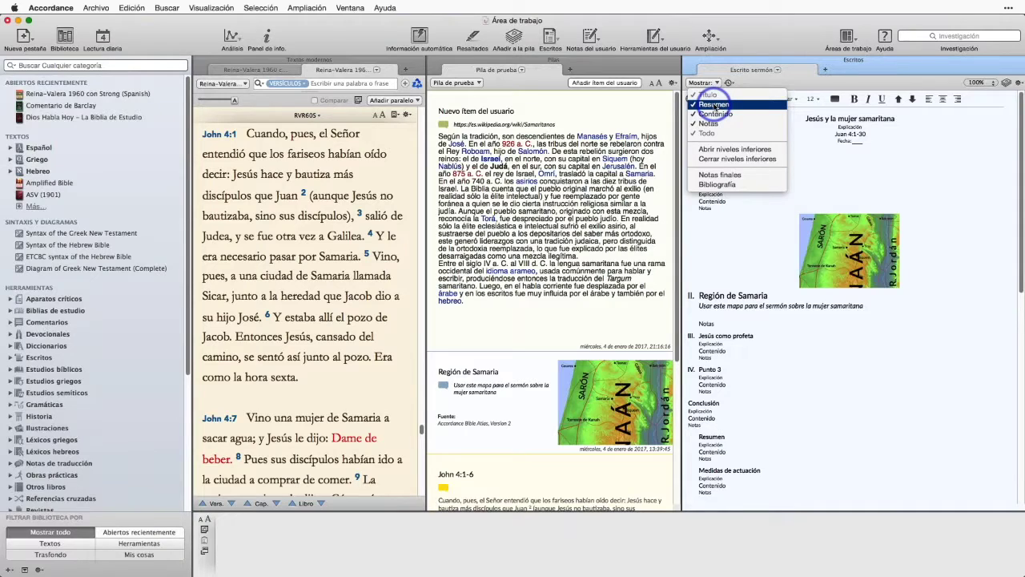
pyautogui.click(713, 105)
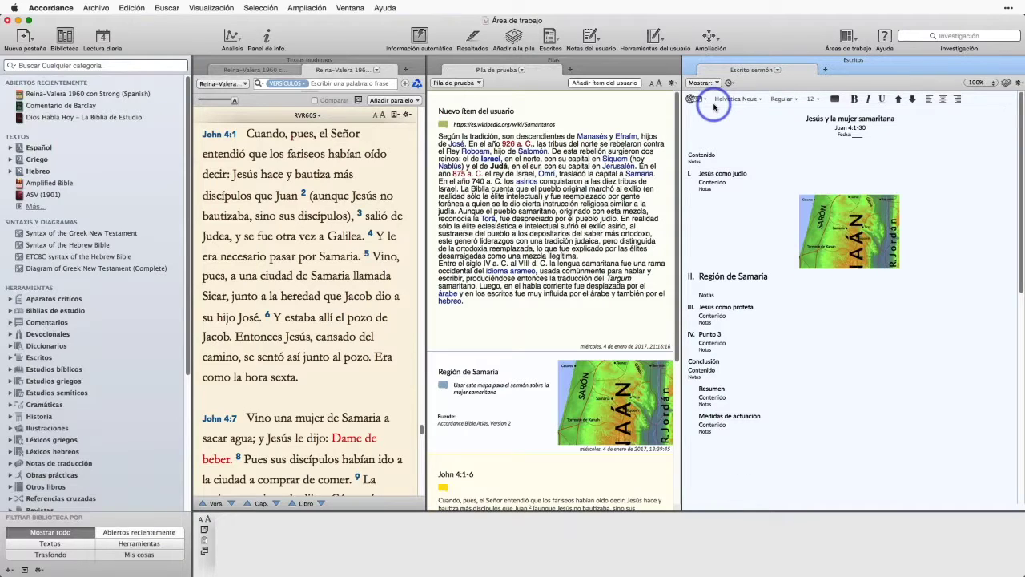
pyautogui.click(718, 83)
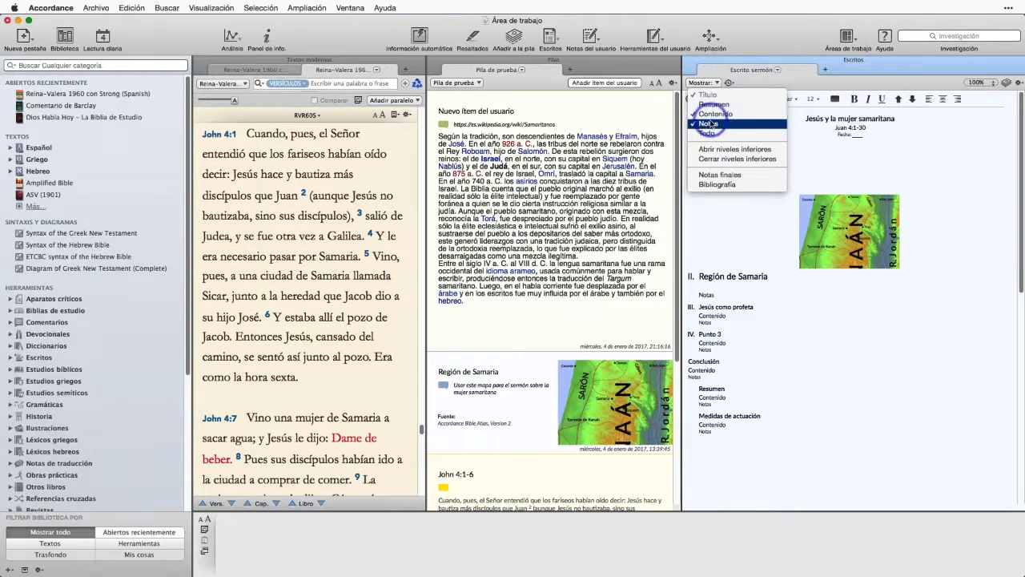
pyautogui.click(712, 124)
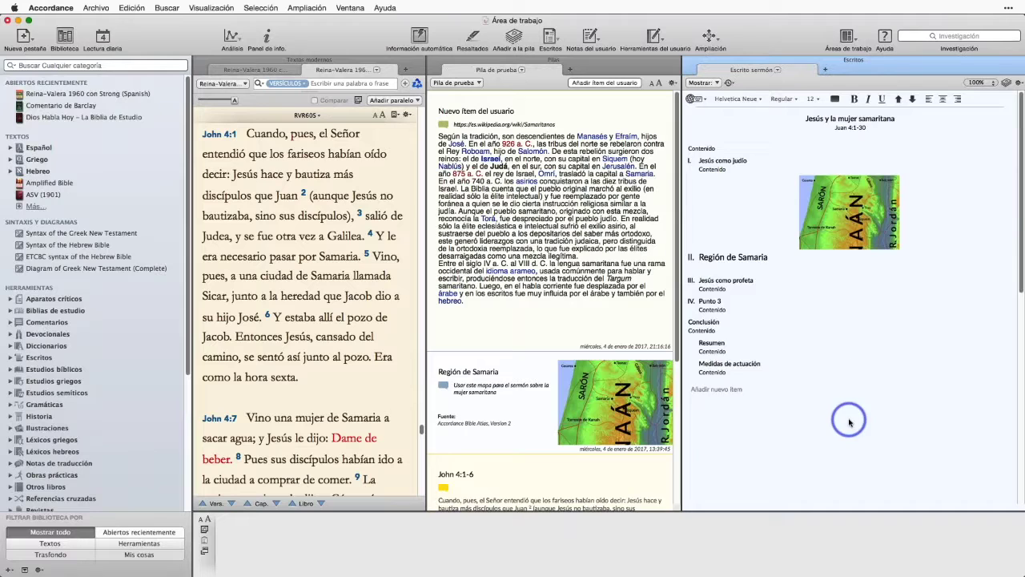
# - Add a new item after "Jesús como judío" in the sermon outline
pyautogui.moveTo(755, 161)
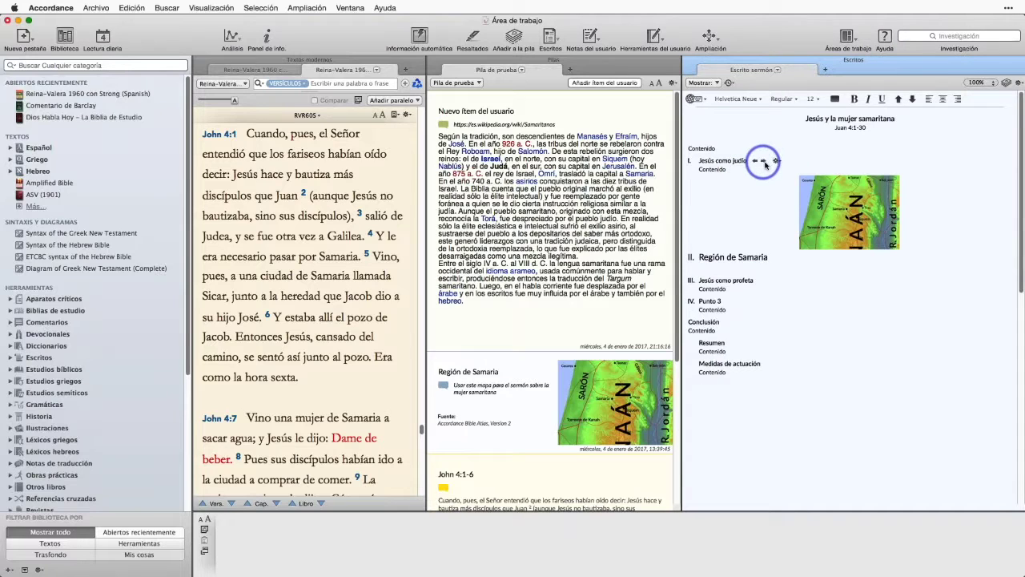
pyautogui.click(776, 161)
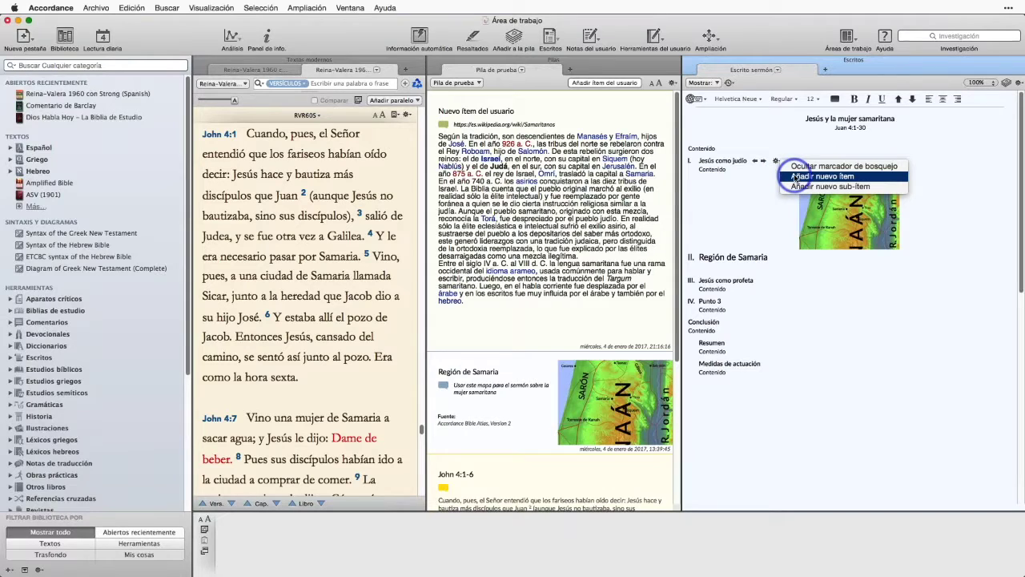
pyautogui.click(822, 177)
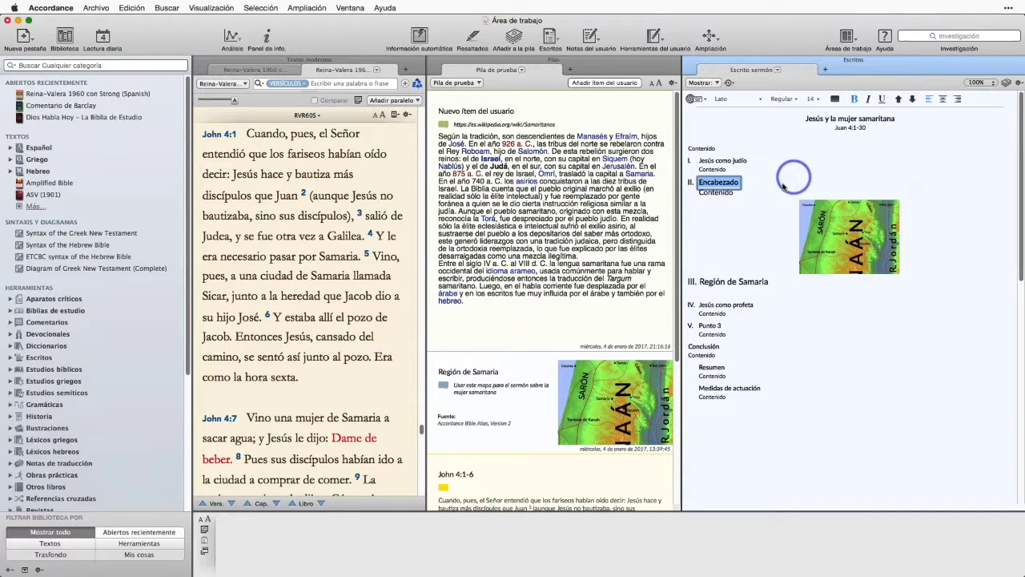
# - Hide the outline marker of the new heading item below "Jesús como judío" in the sermon outline
pyautogui.moveTo(691, 183); pyautogui.dragTo(743, 185)
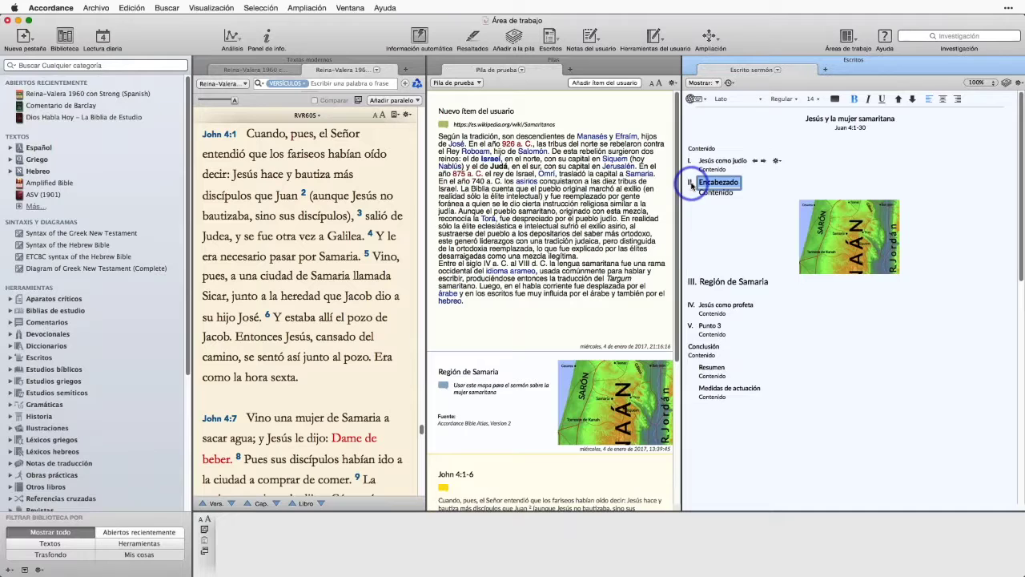
pyautogui.click(762, 184)
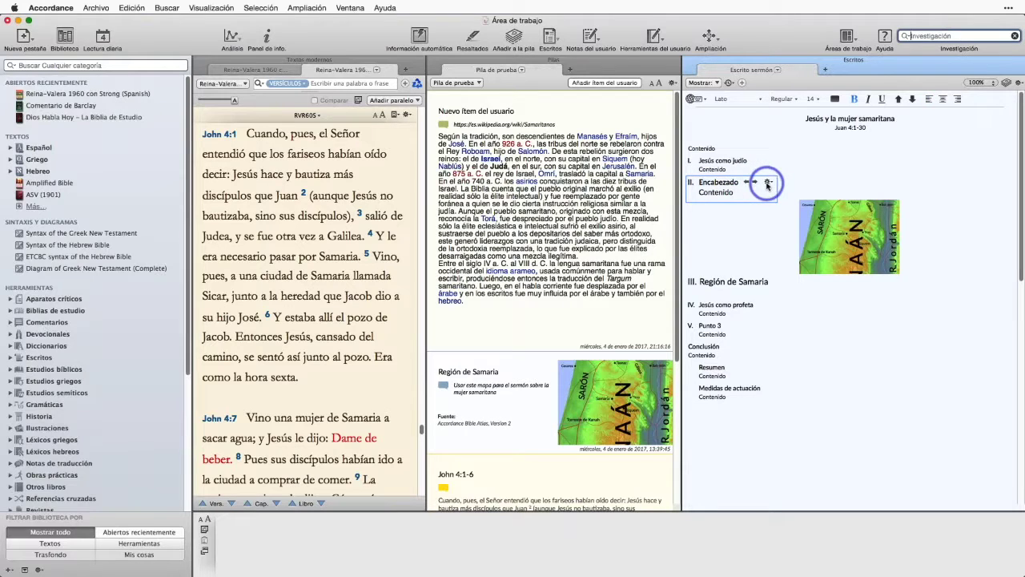
pyautogui.click(767, 183)
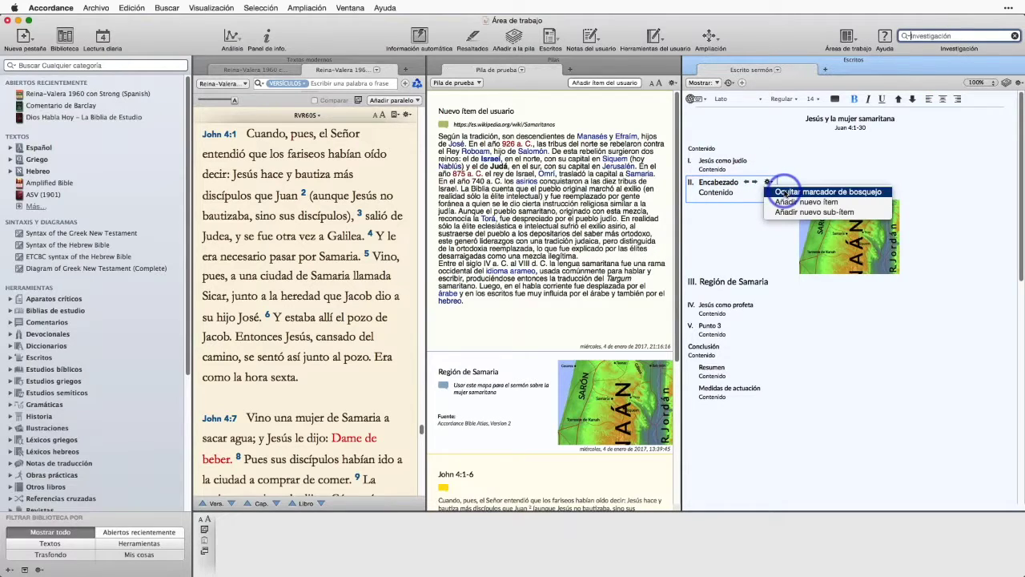
pyautogui.click(786, 193)
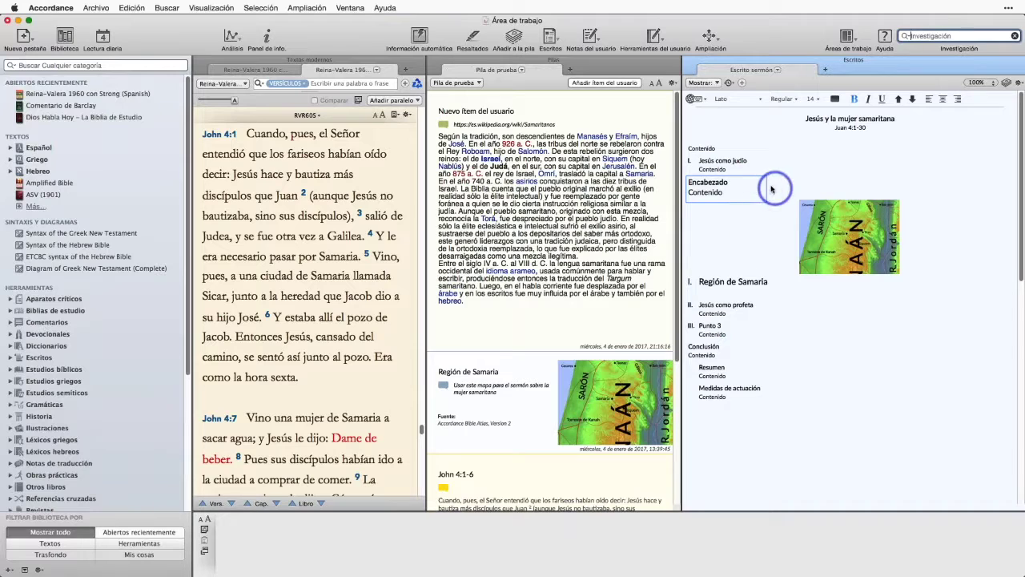
# - Add a sub-item under the unnumbered heading, and a further sub-item nested under that one
pyautogui.click(758, 182)
pyautogui.click(757, 181)
pyautogui.click(756, 182)
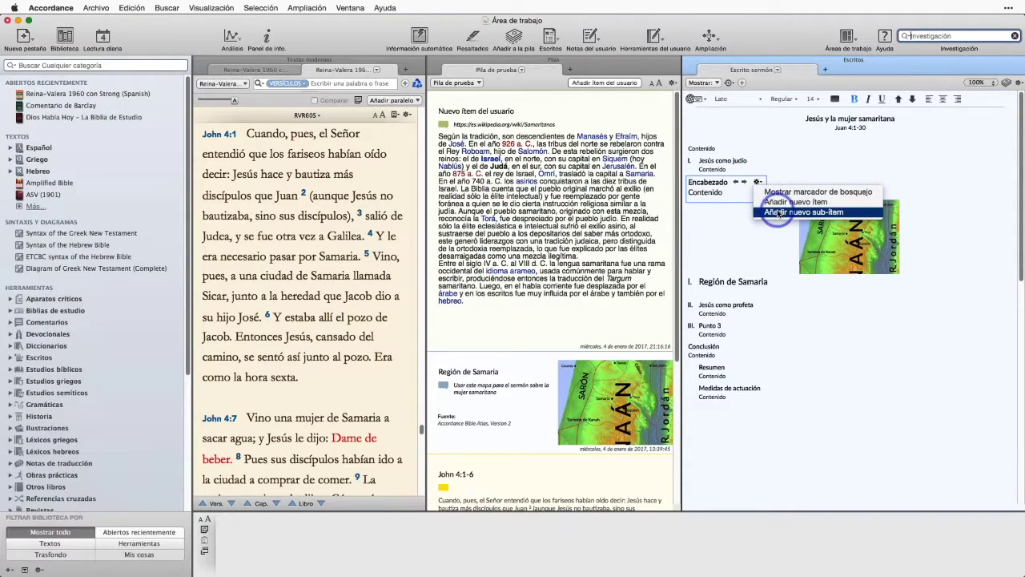
pyautogui.click(776, 212)
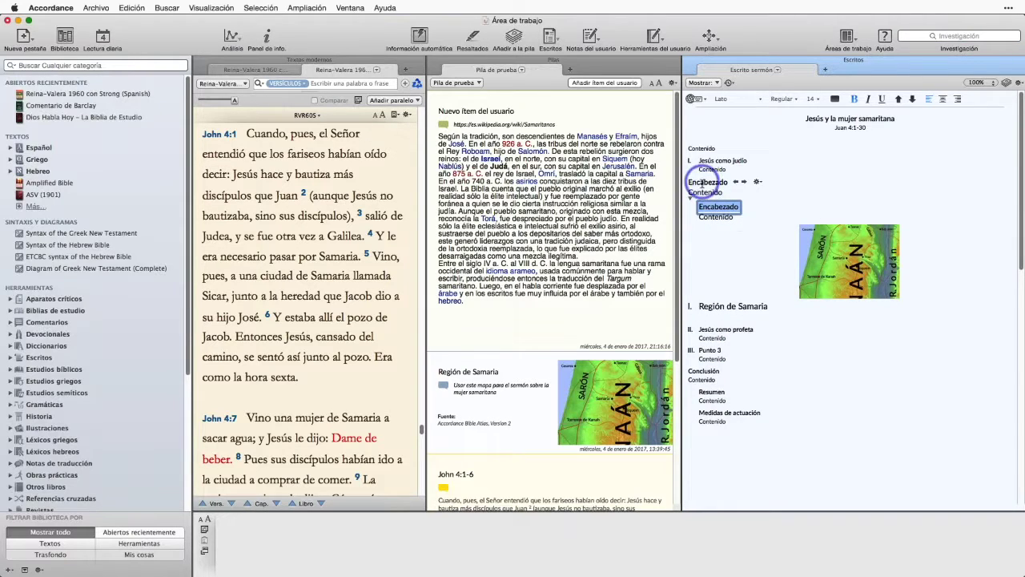
pyautogui.click(767, 207)
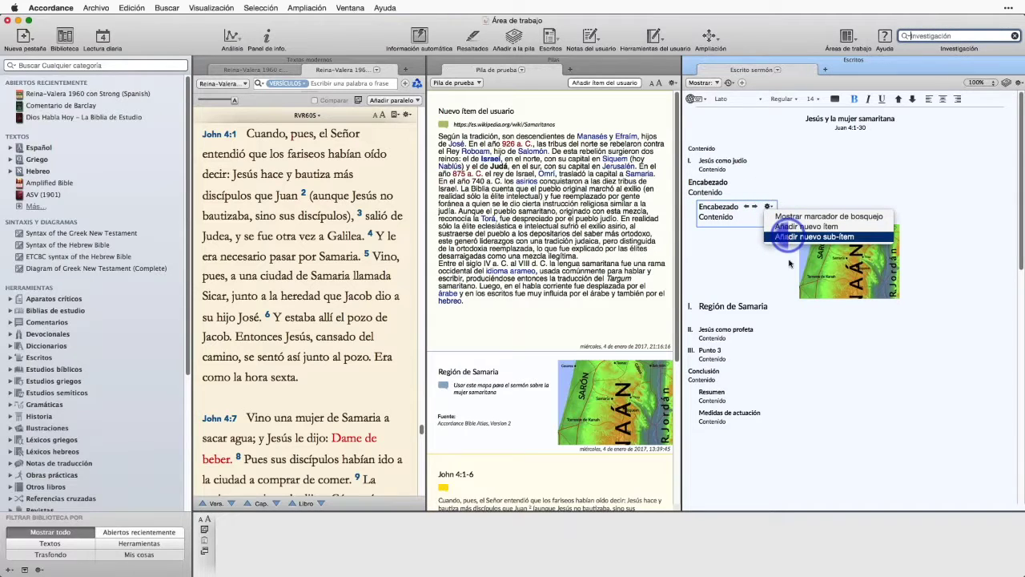
pyautogui.click(789, 237)
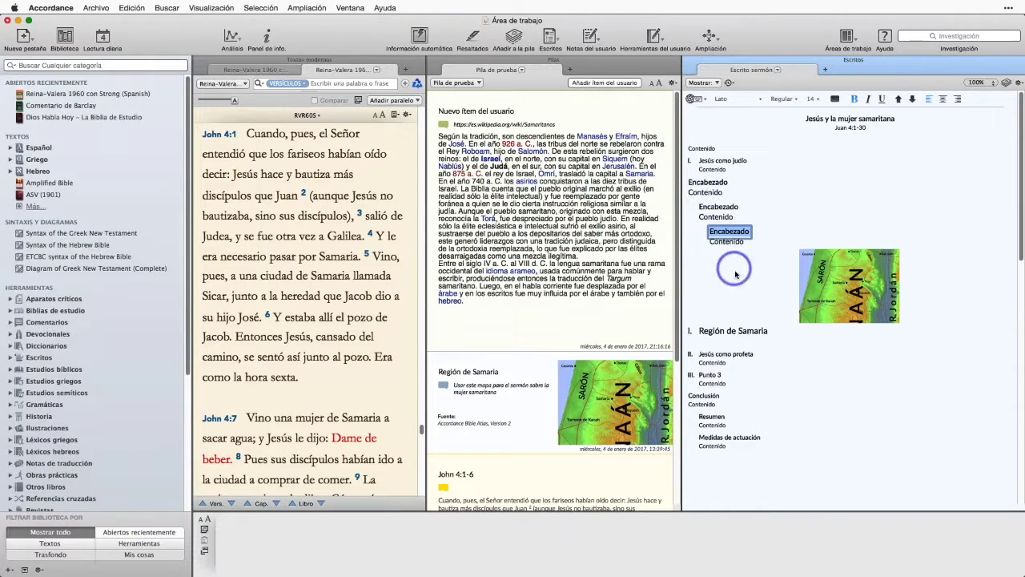
pyautogui.press('Tab')
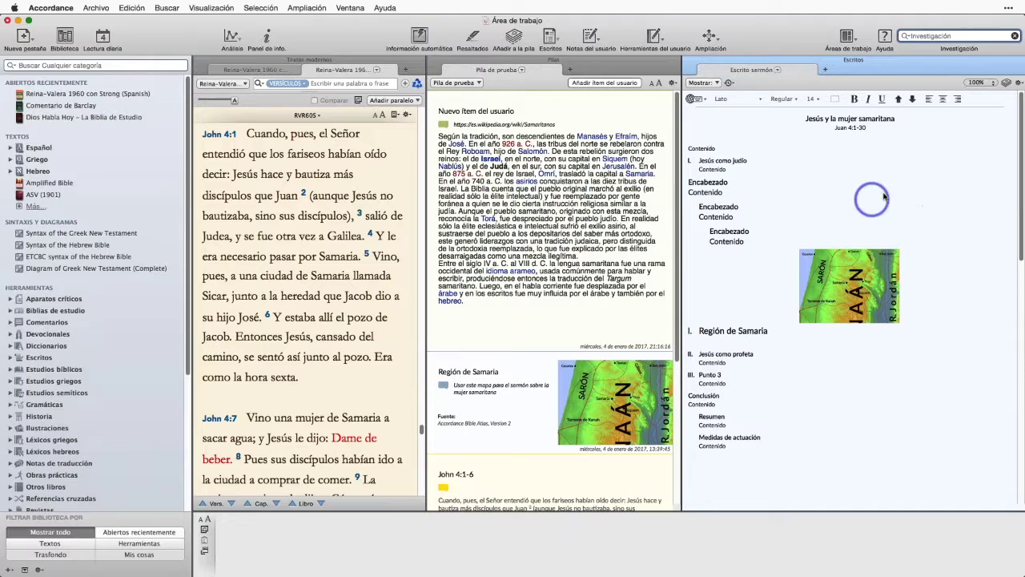
# - Try 32 % line spacing in the writing's display settings, reviewing the background colour and endnote format options, and discard the change
pyautogui.click(305, 10)
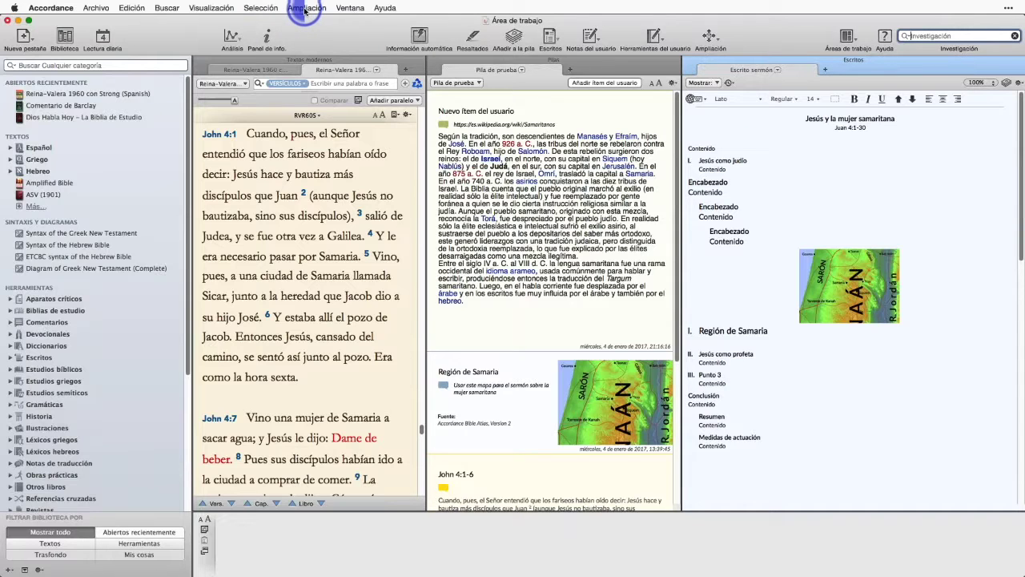
pyautogui.moveTo(248, 9)
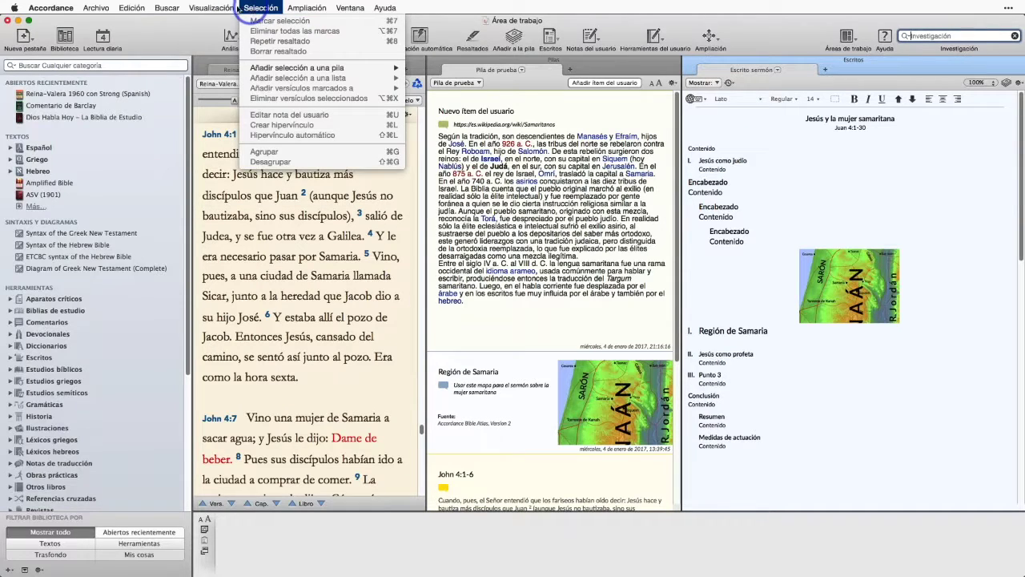
pyautogui.moveTo(210, 9)
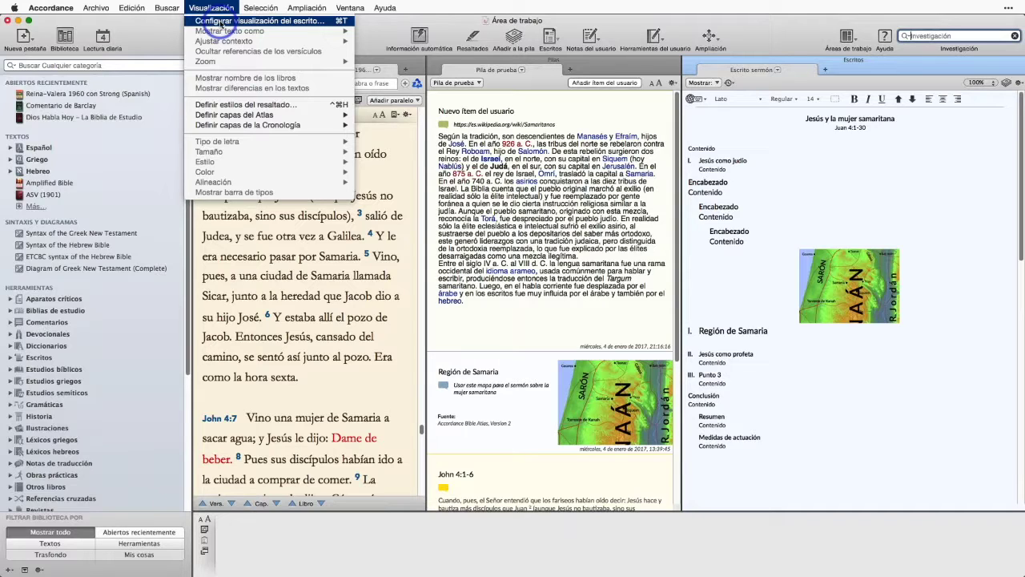
pyautogui.click(221, 23)
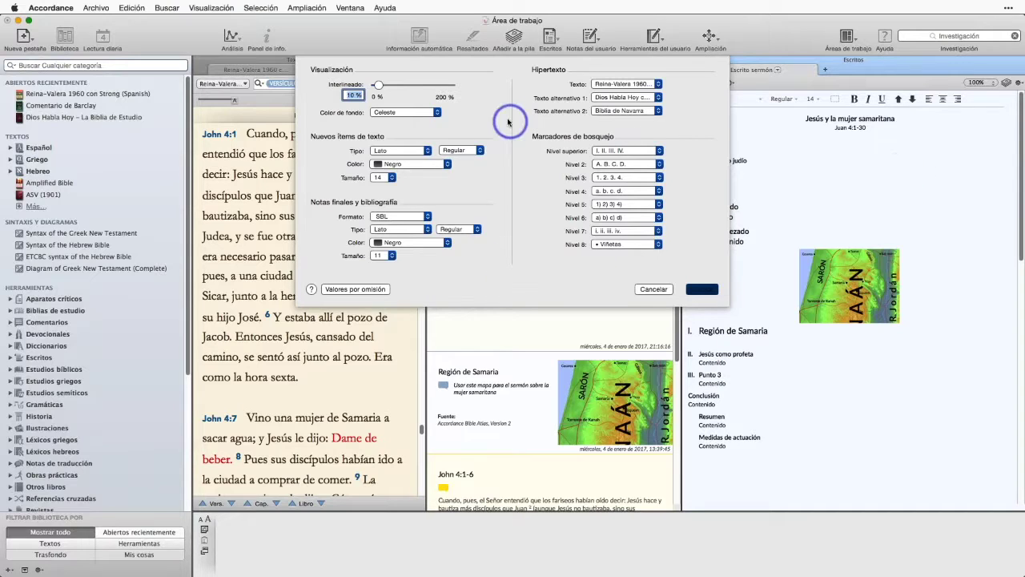
pyautogui.moveTo(380, 87)
pyautogui.mouseDown()
pyautogui.moveTo(423, 85)
pyautogui.moveTo(387, 85)
pyautogui.mouseUp()
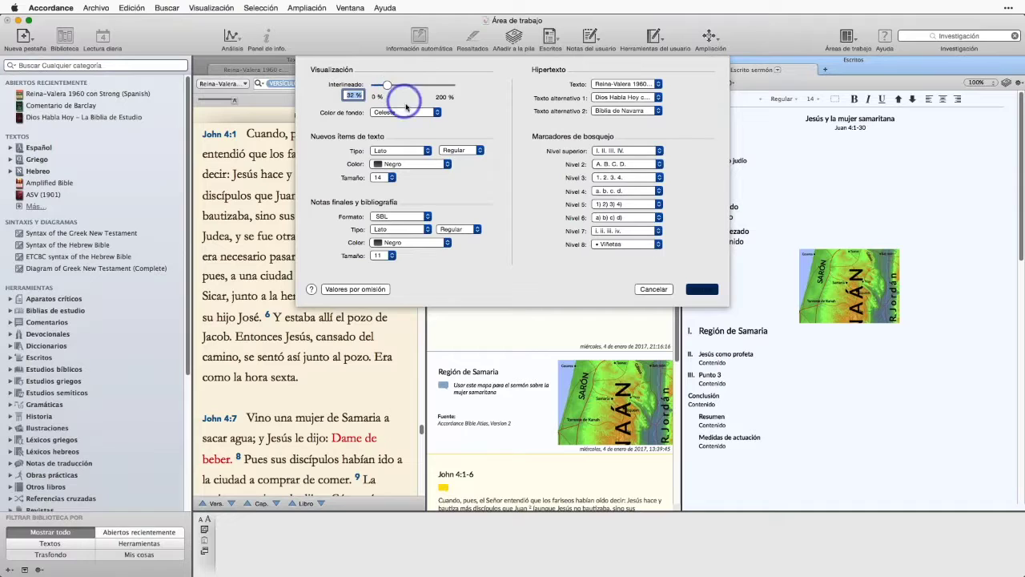
pyautogui.click(437, 112)
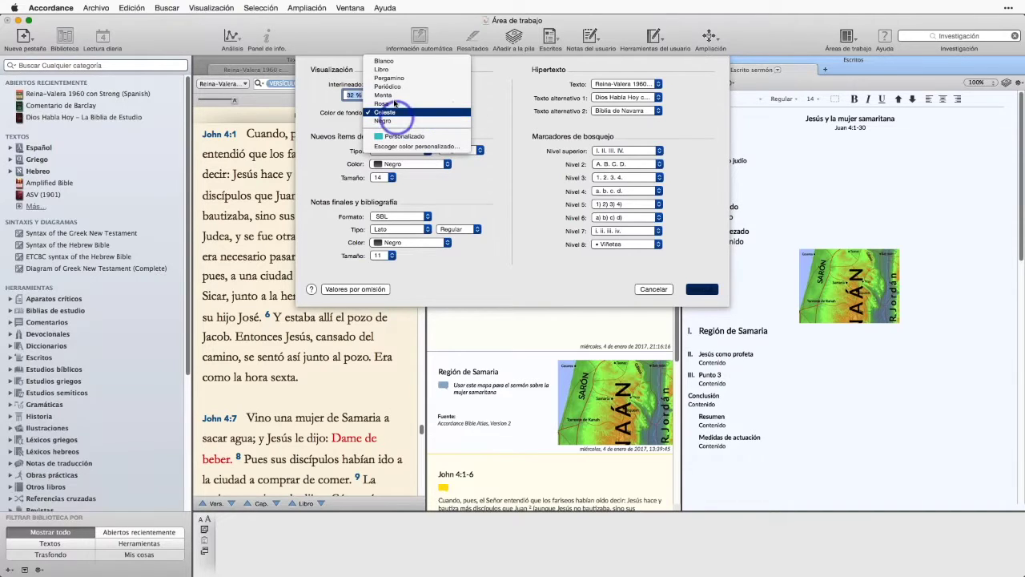
pyautogui.click(494, 118)
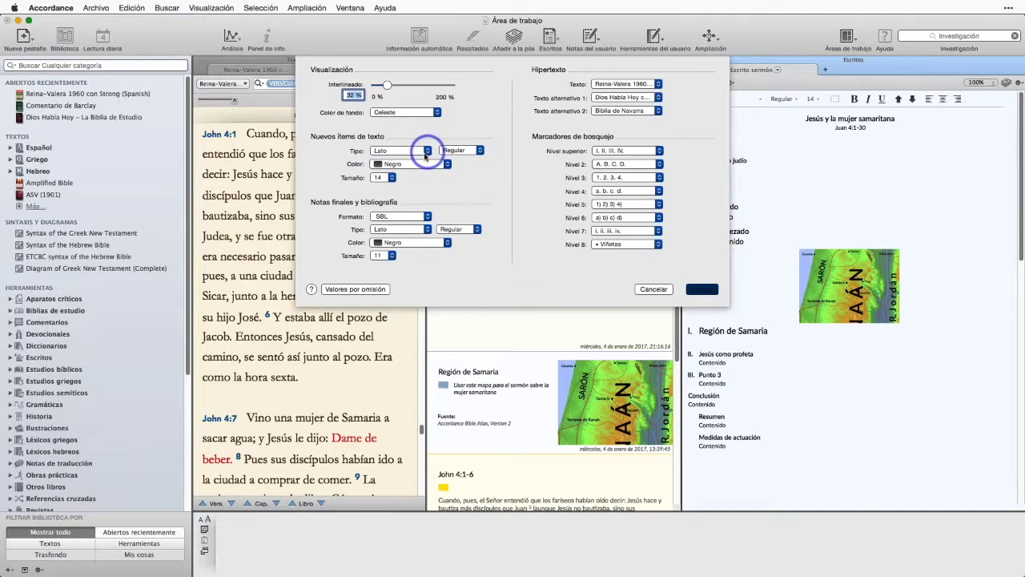
pyautogui.click(427, 218)
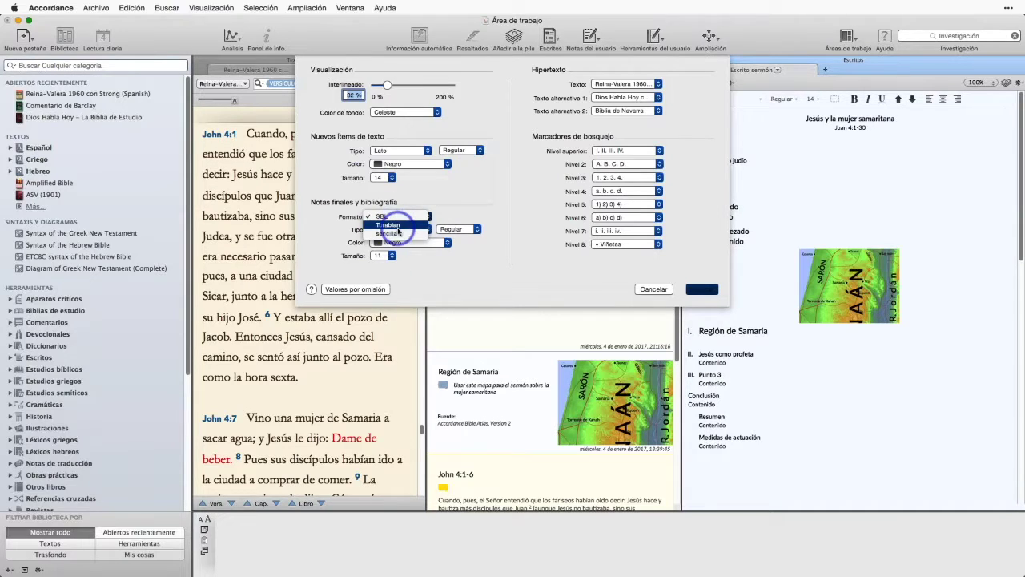
pyautogui.click(446, 220)
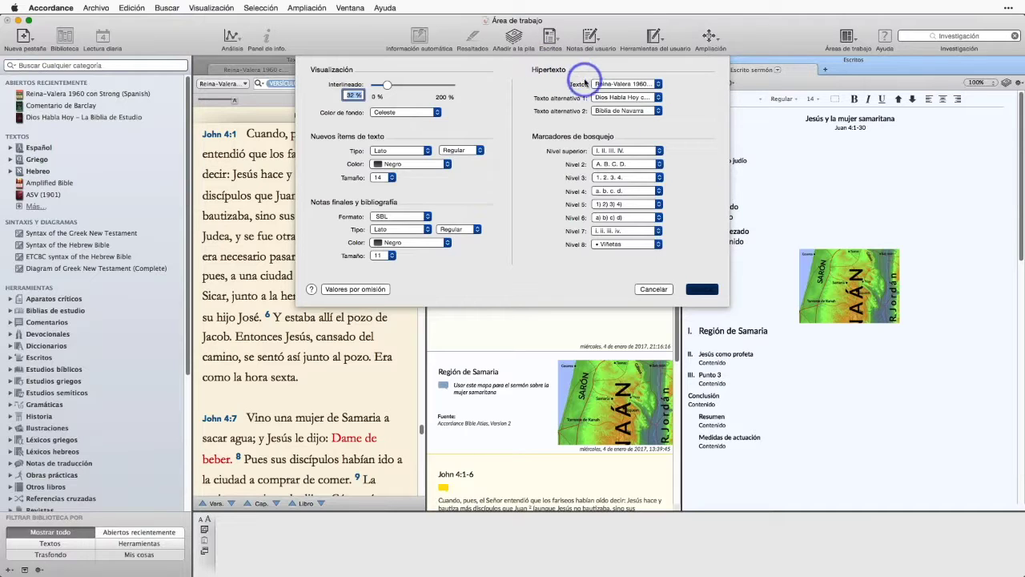
pyautogui.click(653, 290)
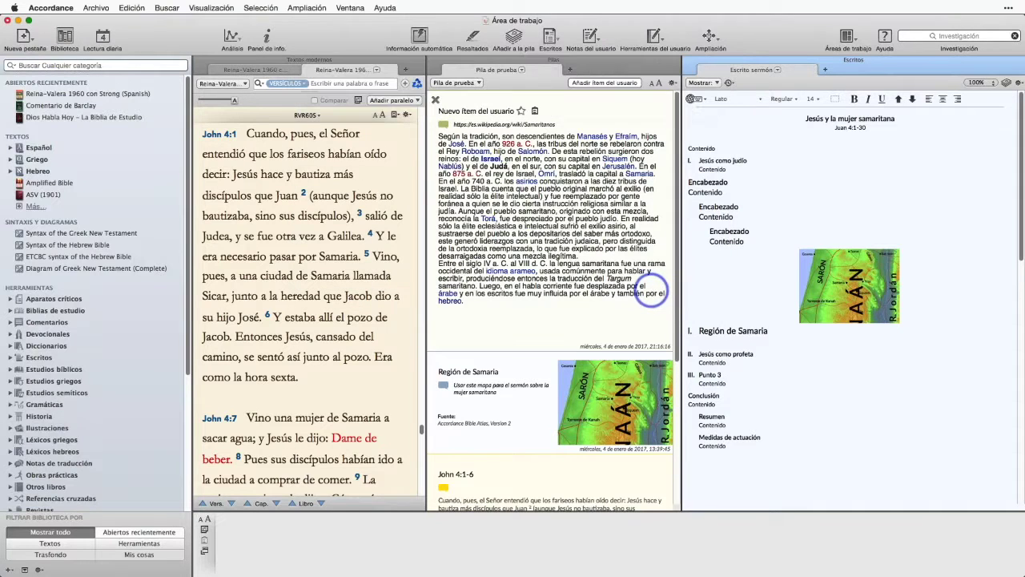
# - Insert the stack item "DERRIBANDO BARRERAS (Juan 4:1-9)" into the sermon outline after "Región de Samaria"
pyautogui.scroll(-1, 569, 265)
pyautogui.scroll(-10, 570, 265)
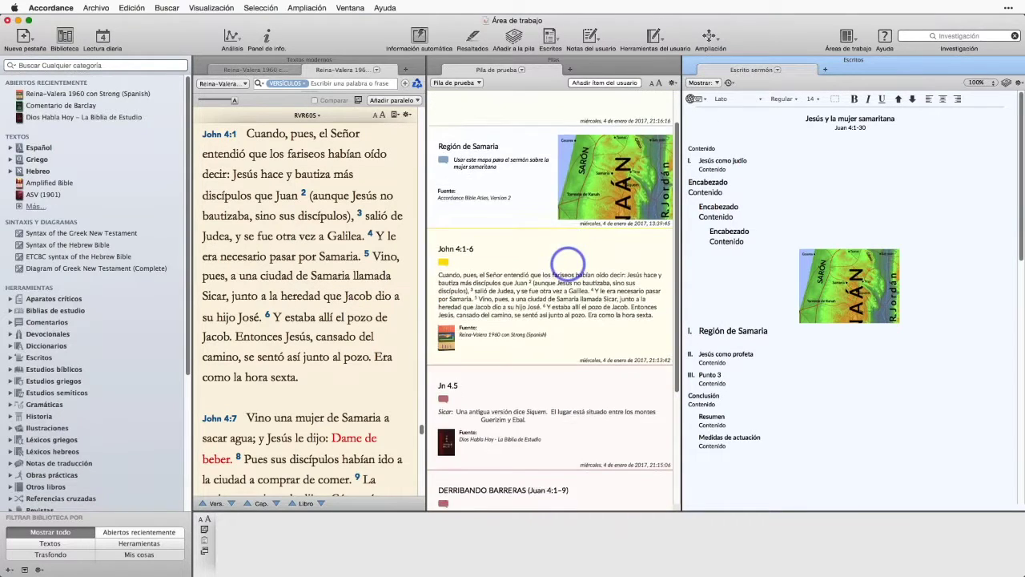
pyautogui.scroll(-5, 568, 265)
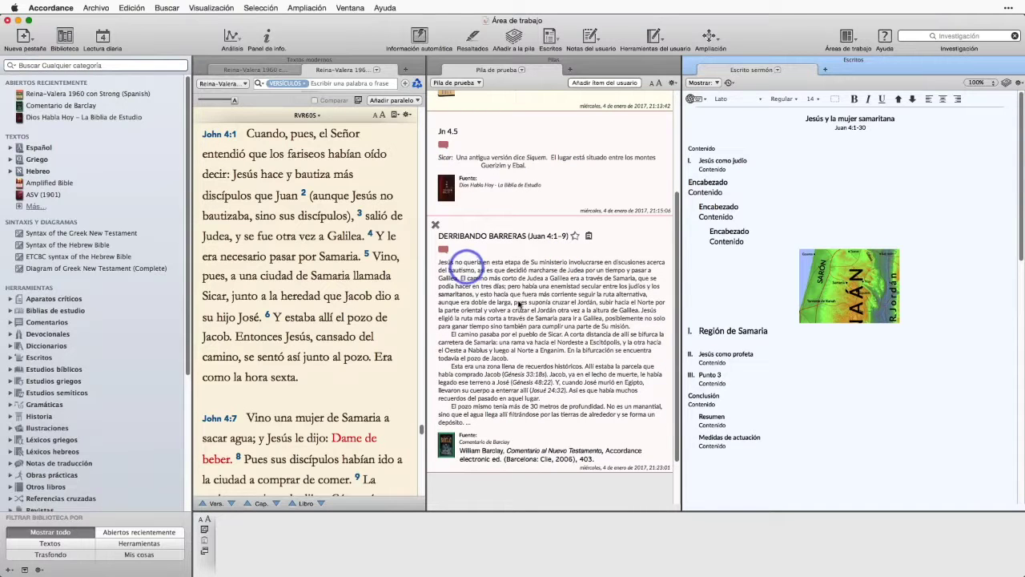
pyautogui.click(507, 314)
pyautogui.moveTo(507, 315); pyautogui.dragTo(491, 344)
pyautogui.moveTo(620, 238); pyautogui.dragTo(860, 412)
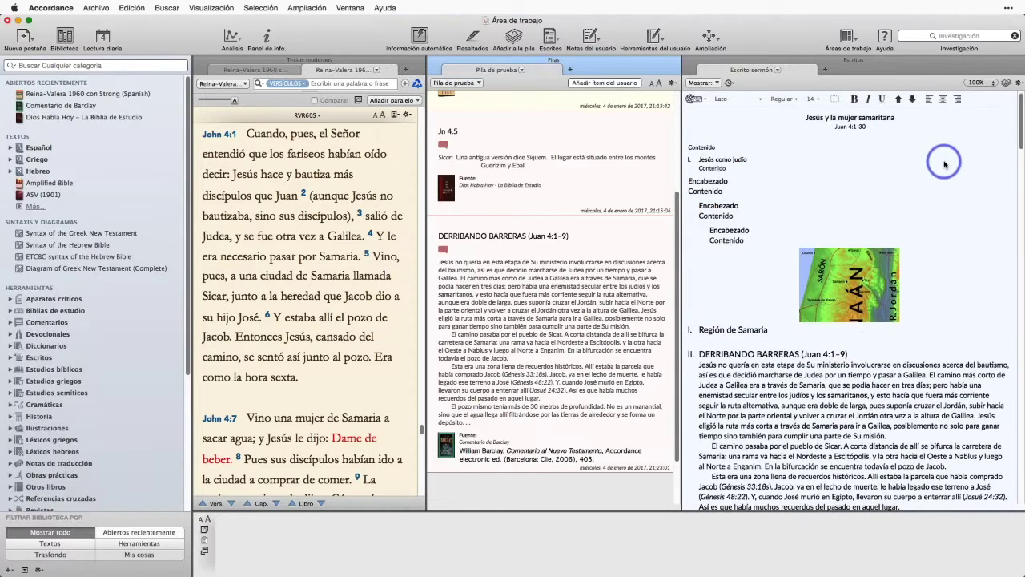
# - Preview the verses behind the Josué 24:32 and Génesis 48:22 references in the inserted commentary text
pyautogui.scroll(-2, 945, 164)
pyautogui.scroll(-4, 944, 164)
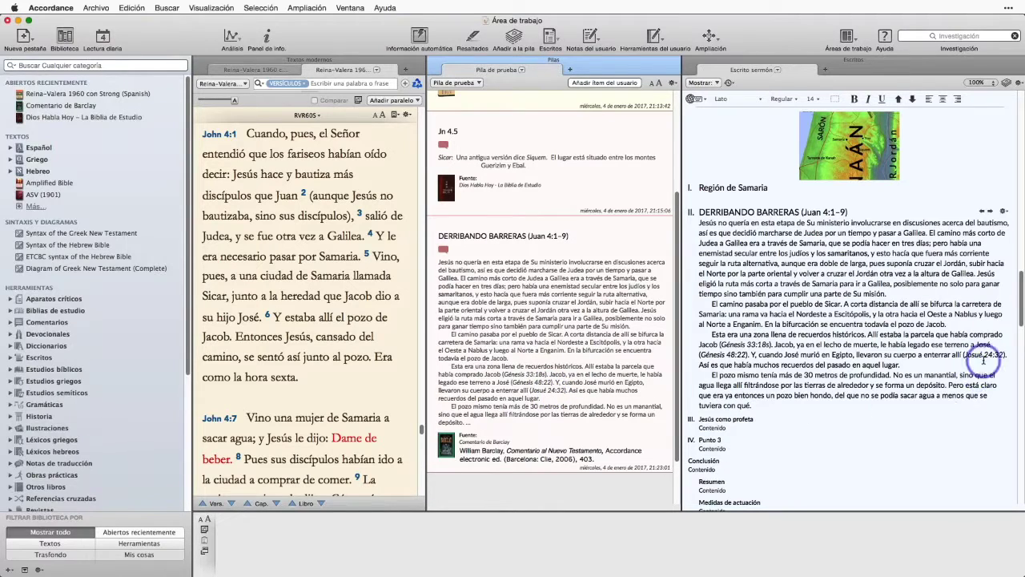
pyautogui.moveTo(985, 358)
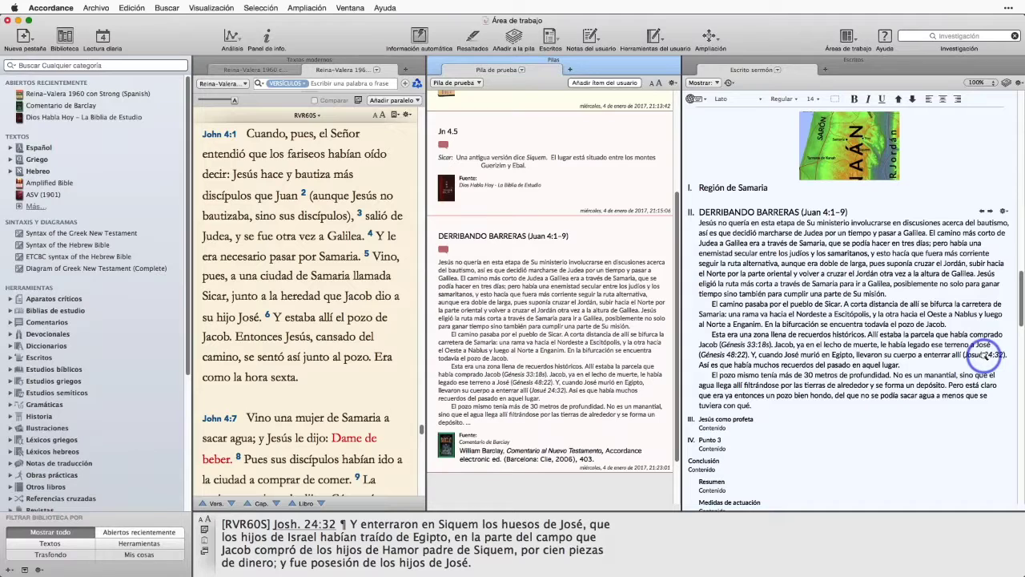
pyautogui.moveTo(716, 353)
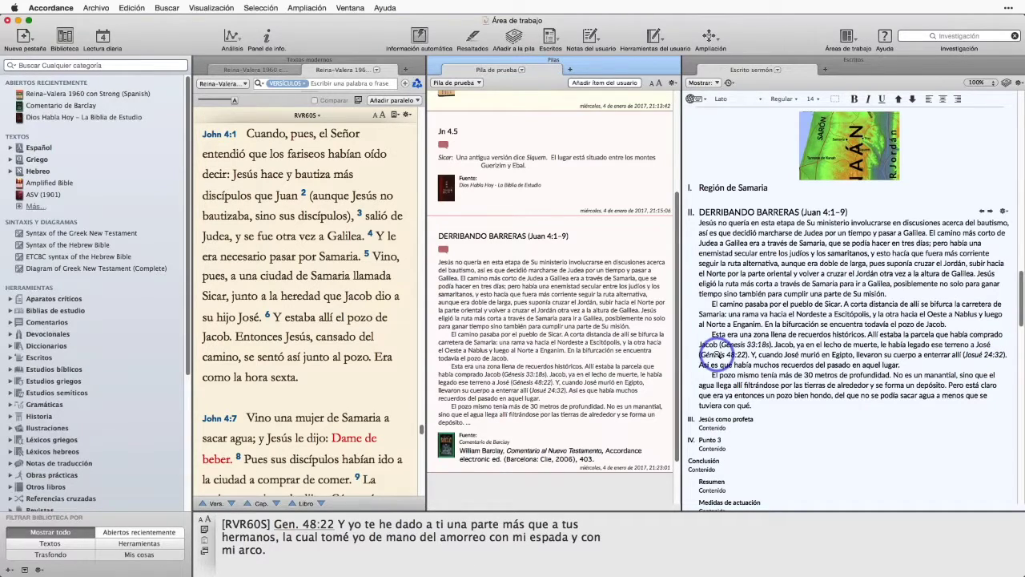
pyautogui.press('alt')
pyautogui.hotkey('alt', 'z')
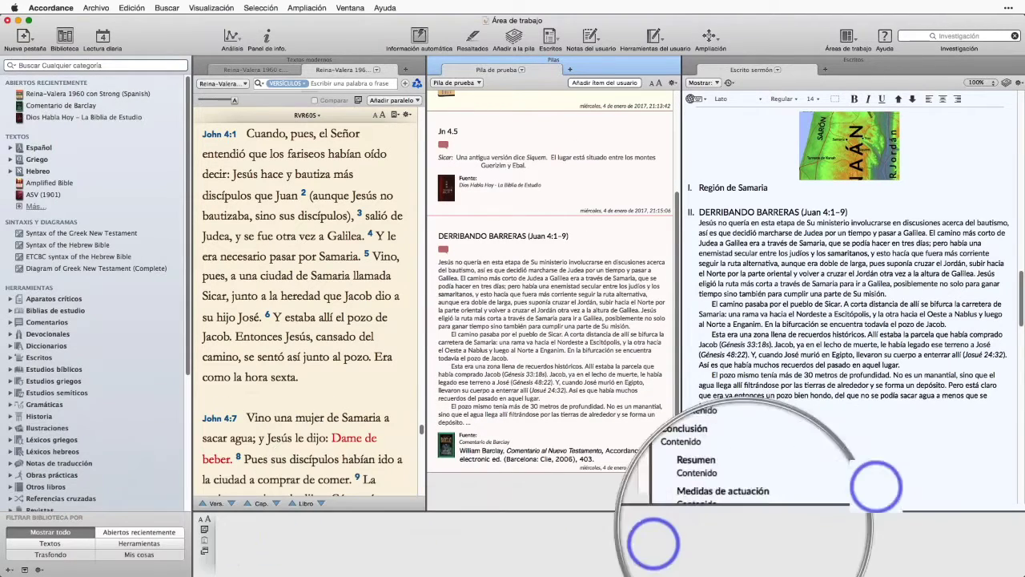
pyautogui.hotkey('alt', 'z')
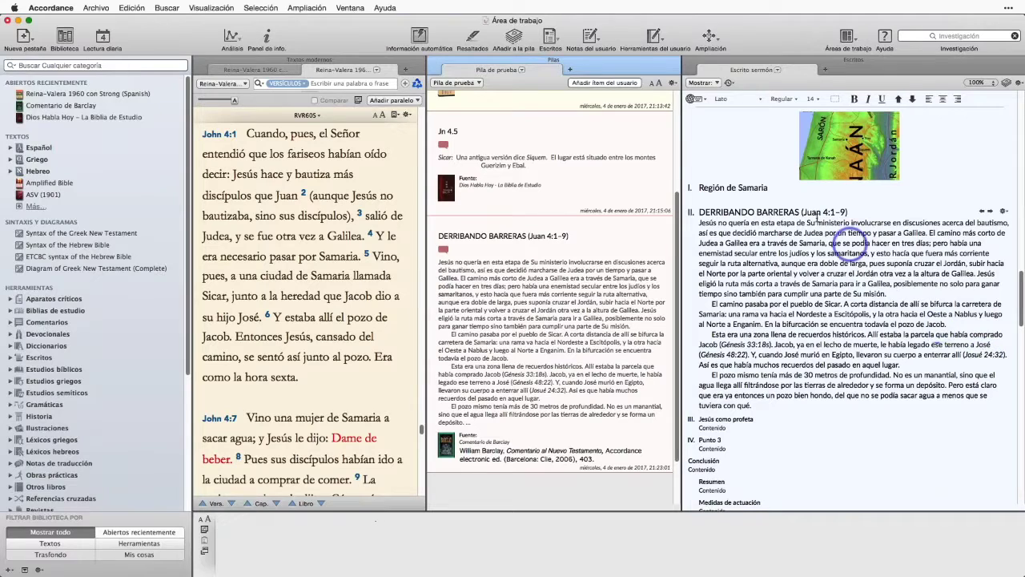
pyautogui.moveTo(819, 212)
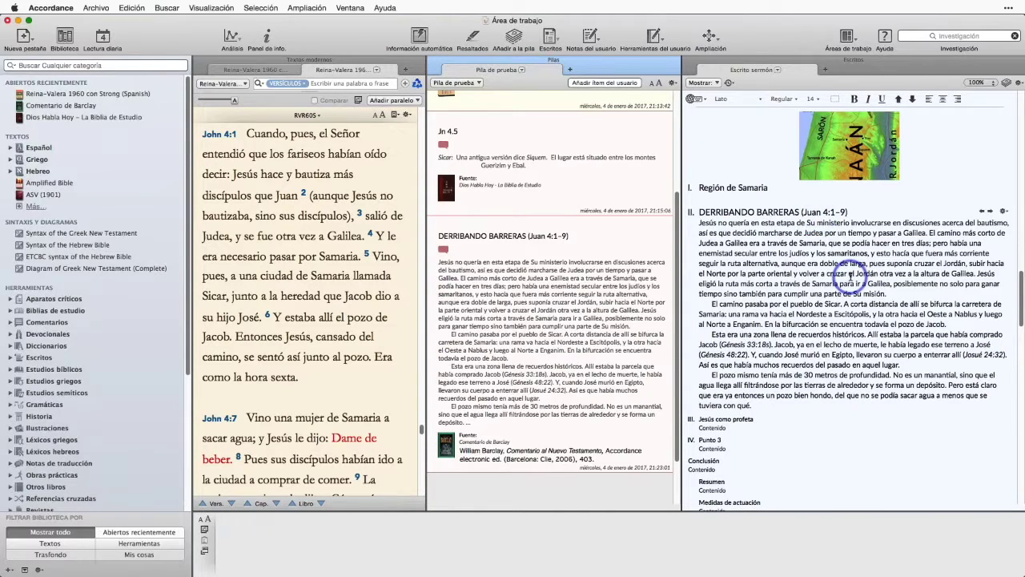
# - Replace the placeholder content under "Jesús como judío" with "Juan 1: 1-5" and preview that reference
pyautogui.scroll(4, 801, 240)
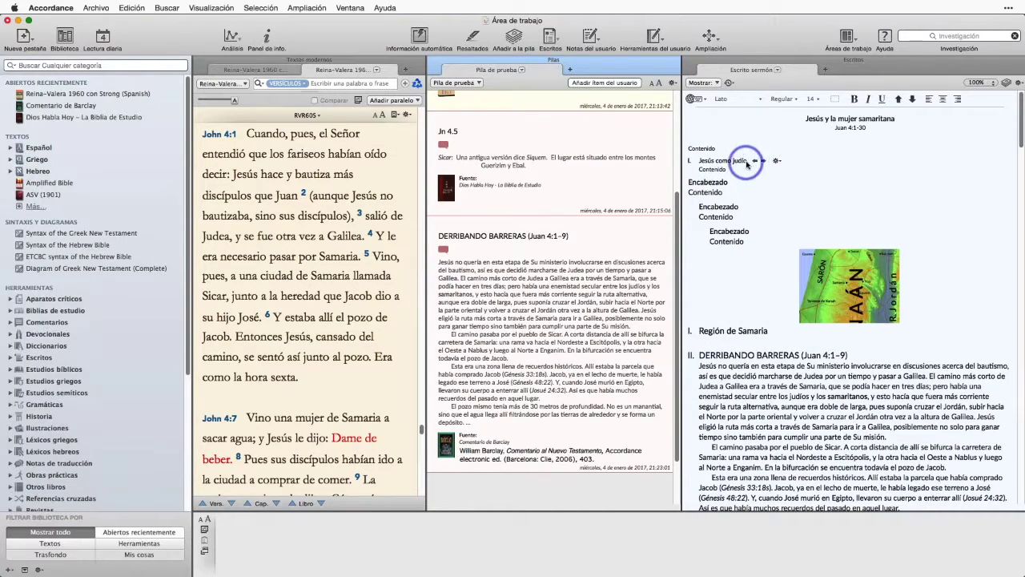
pyautogui.click(744, 159)
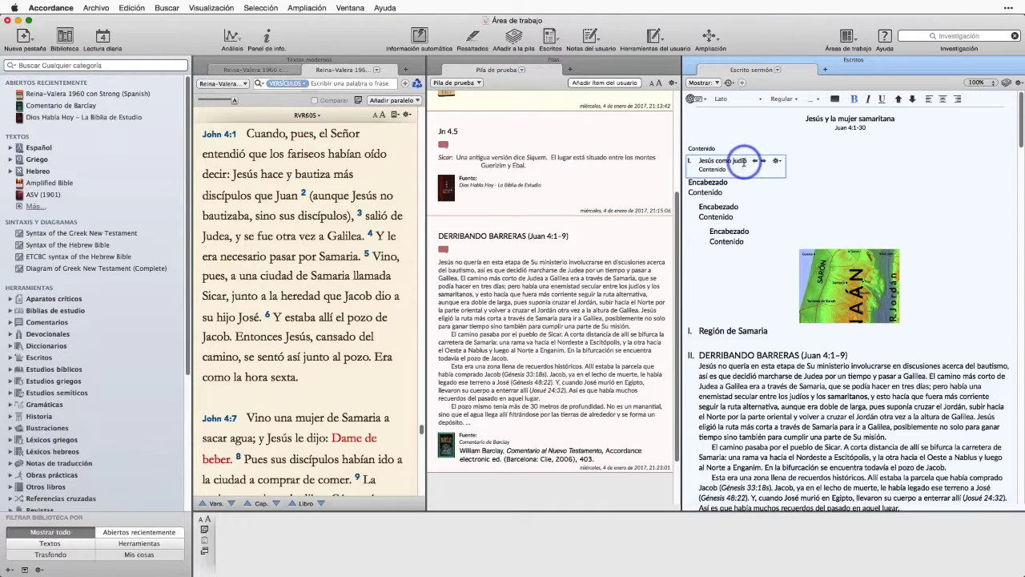
pyautogui.click(708, 169)
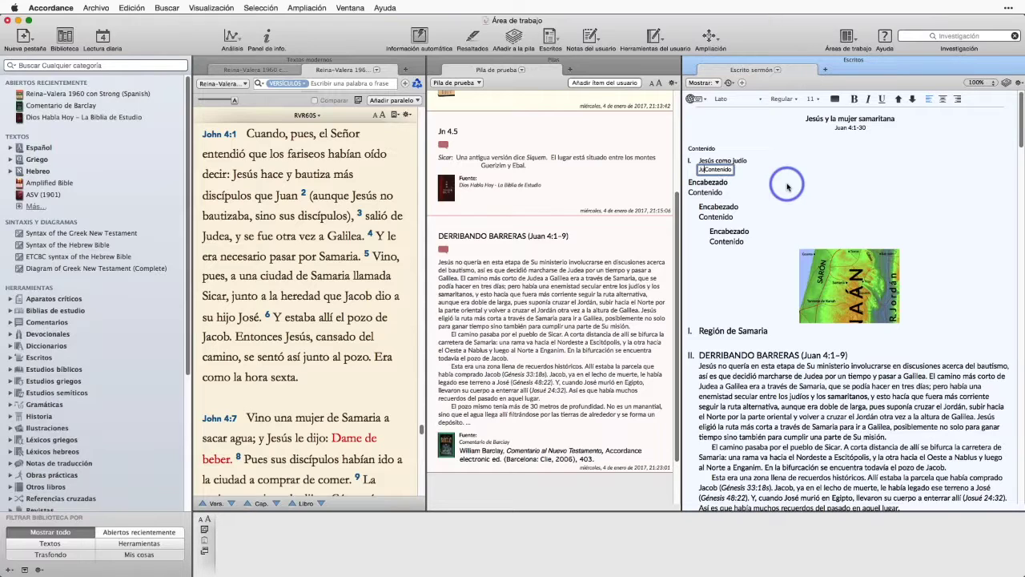
pyautogui.write('Juan 1:')
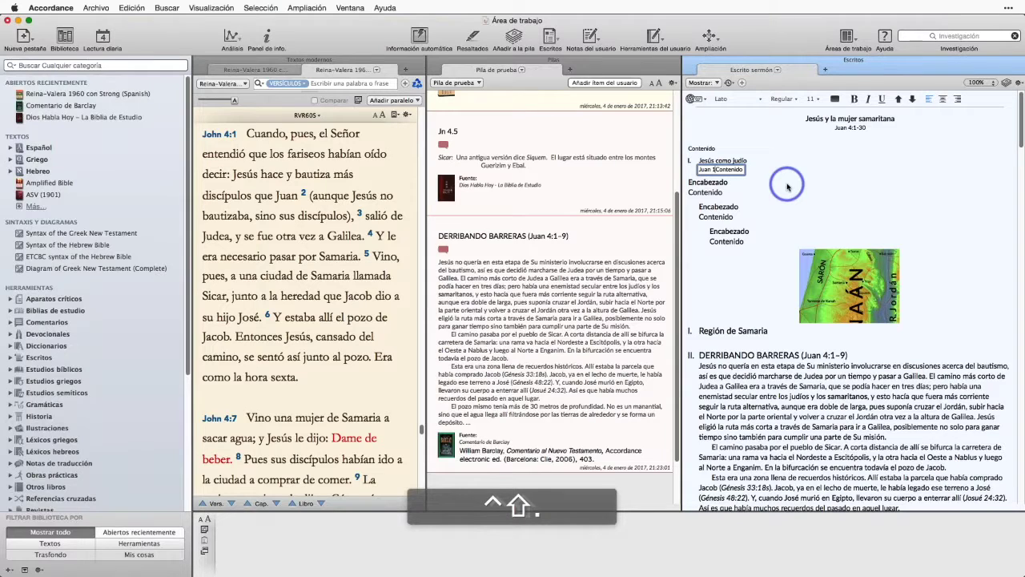
pyautogui.press('ctrl')
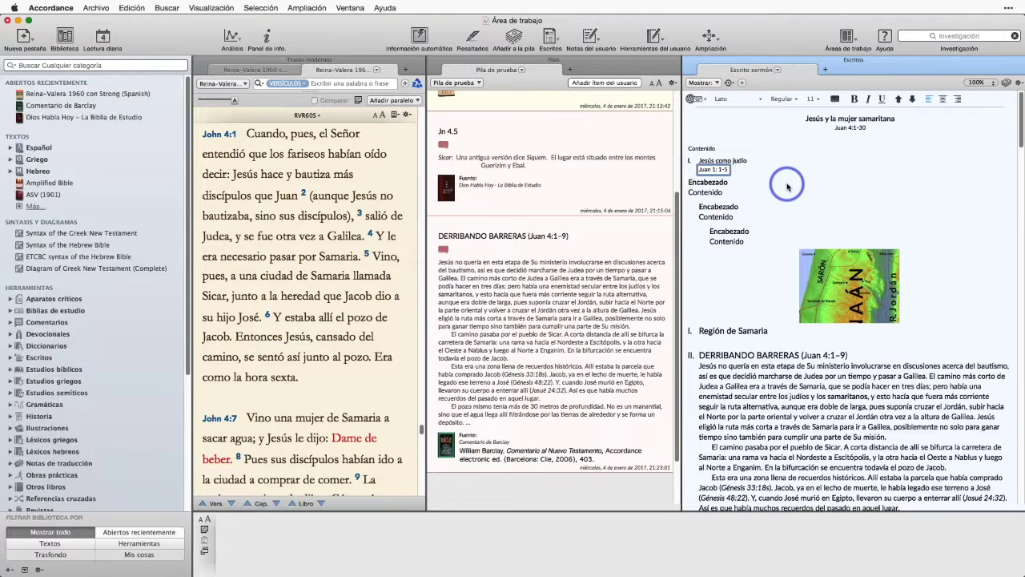
pyautogui.click(840, 201)
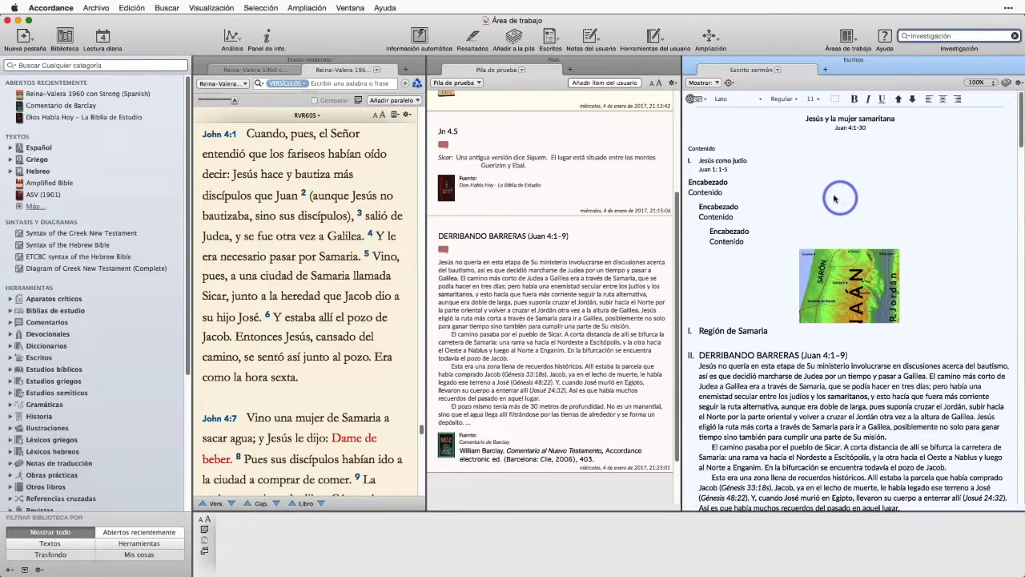
pyautogui.moveTo(721, 170)
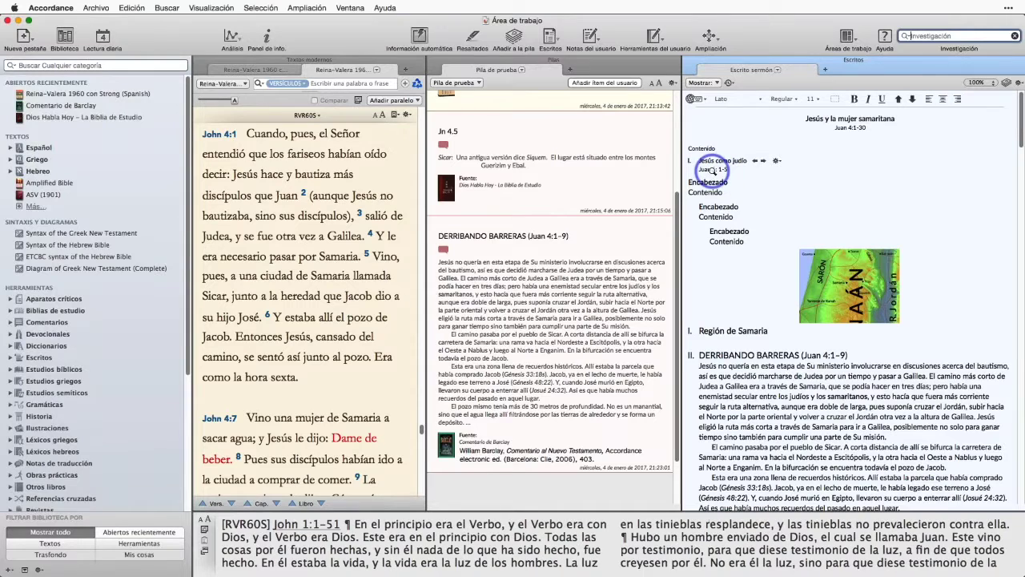
# - Open the Juan 1:1-5 reference under "Jesús como judío" as full text, read through the chapter, and close that text pane
pyautogui.click(713, 172)
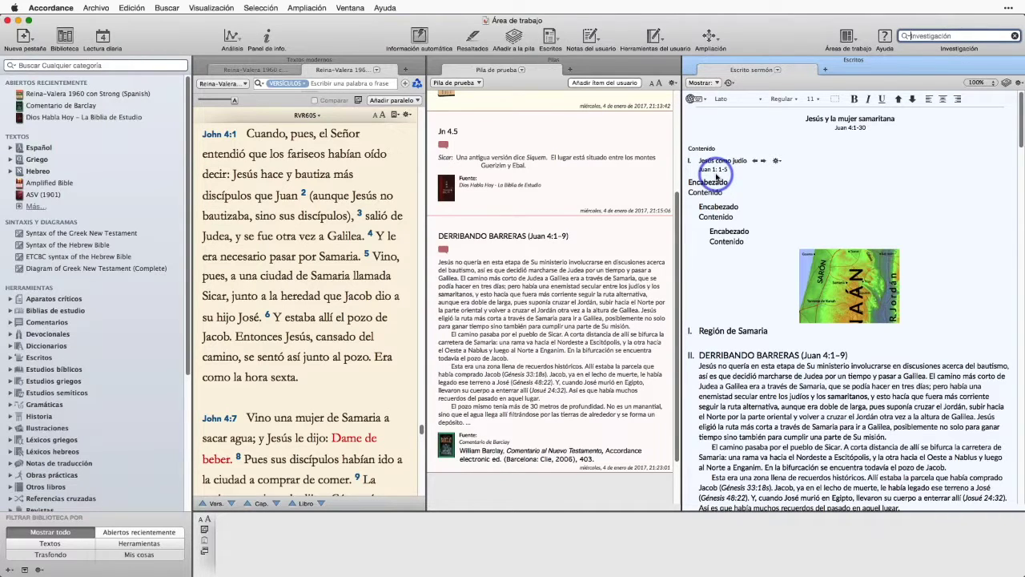
pyautogui.moveTo(709, 171)
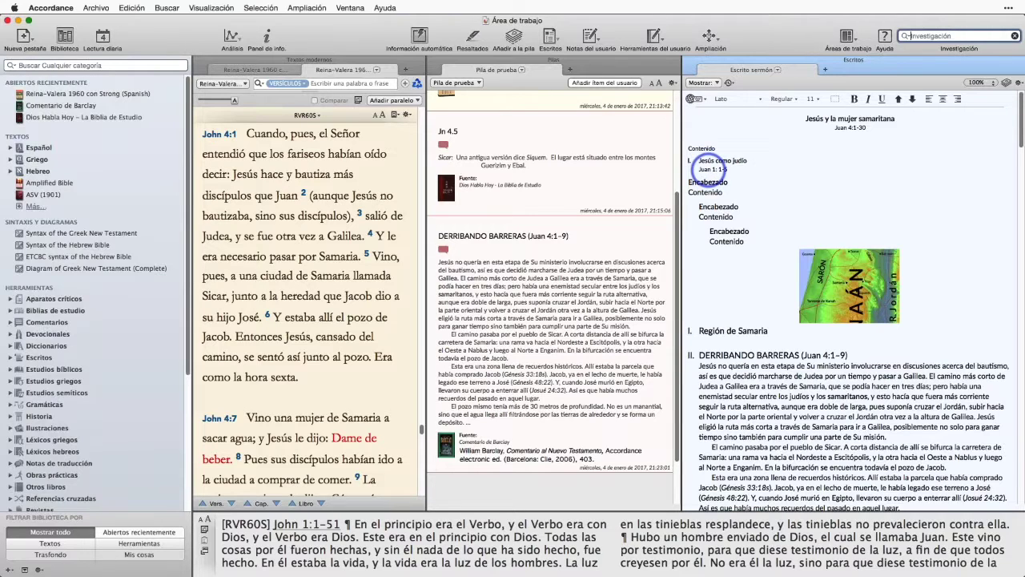
pyautogui.click(709, 169)
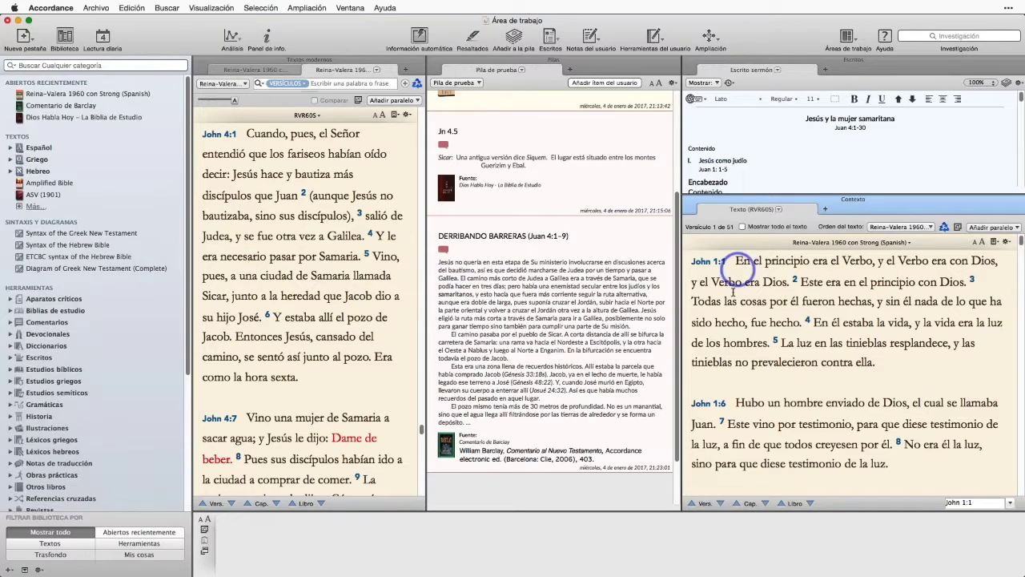
pyautogui.moveTo(894, 338)
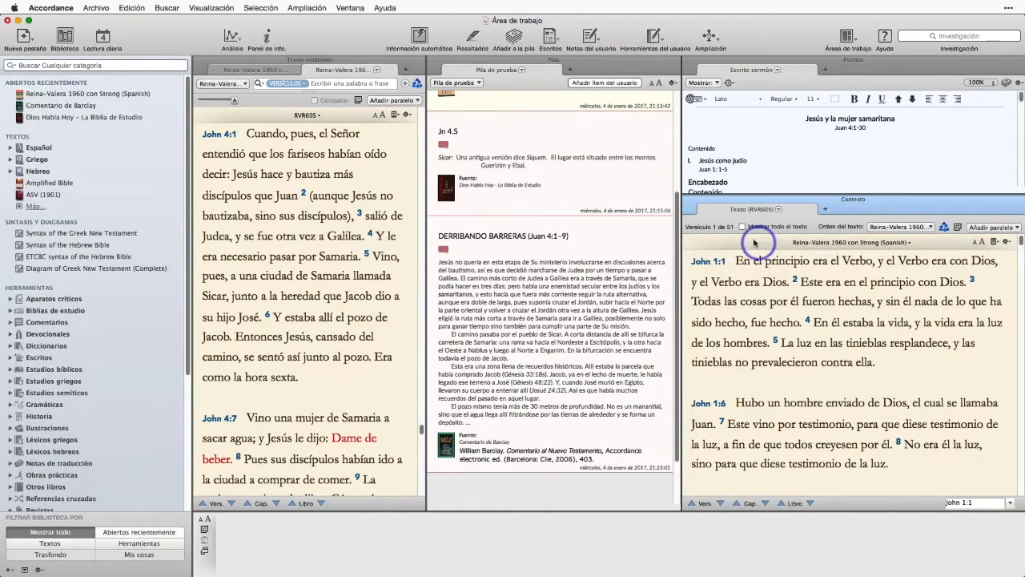
pyautogui.moveTo(709, 170)
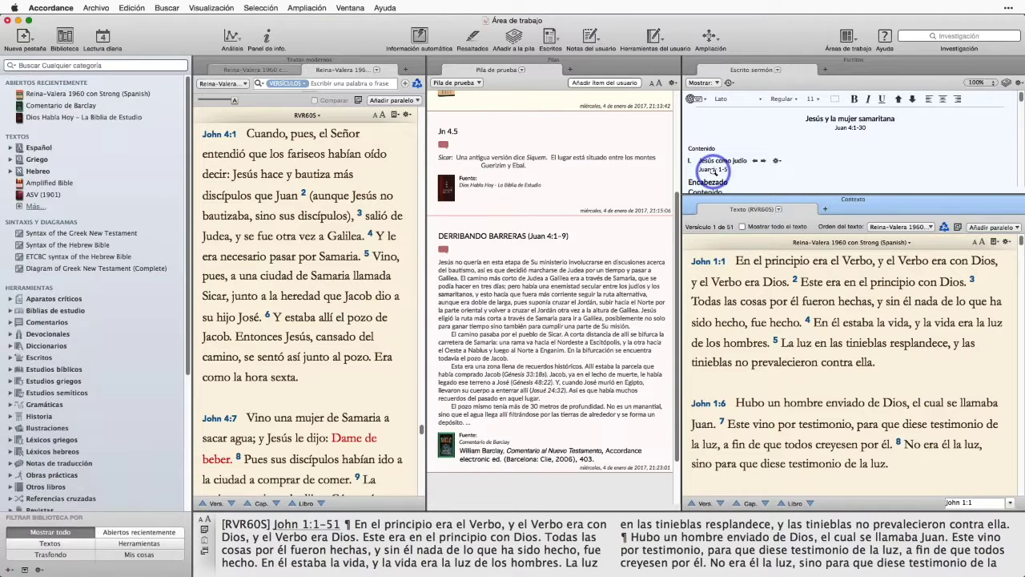
pyautogui.click(1021, 240)
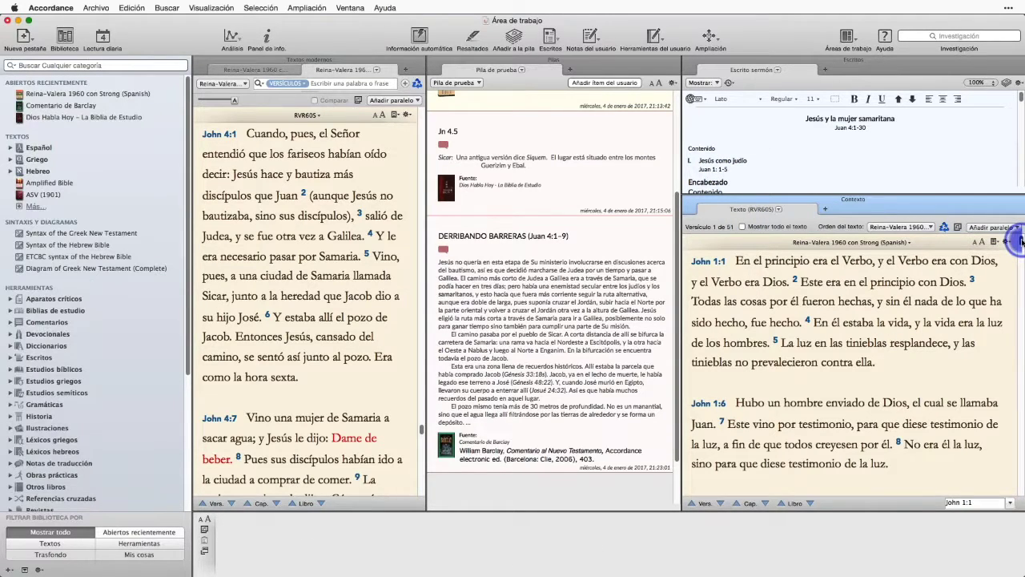
pyautogui.moveTo(1021, 240)
pyautogui.mouseDown()
pyautogui.moveTo(1019, 250)
pyautogui.moveTo(1015, 227)
pyautogui.moveTo(1018, 253)
pyautogui.mouseUp()
pyautogui.scroll(5, 1018, 312)
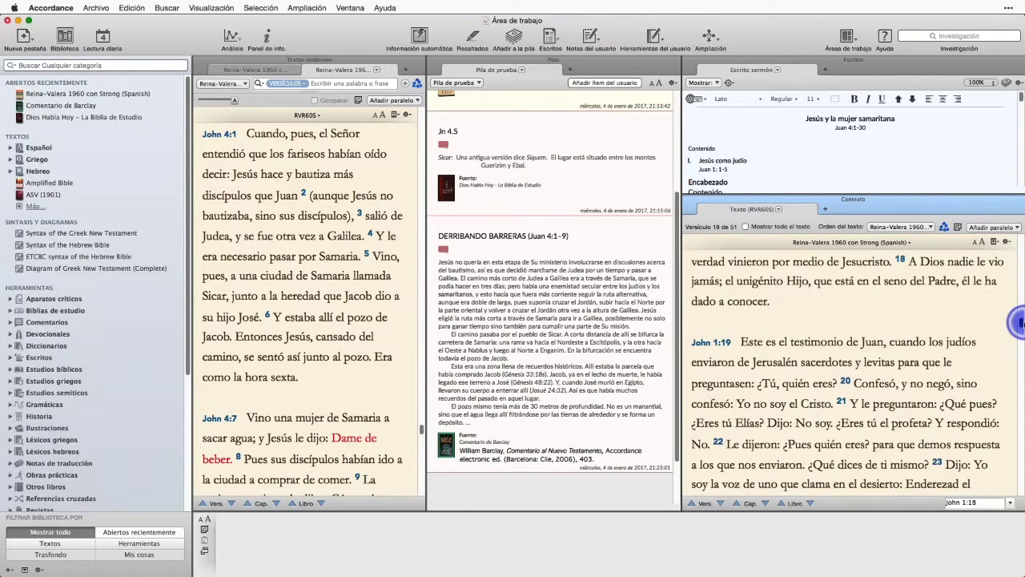
pyautogui.click(691, 201)
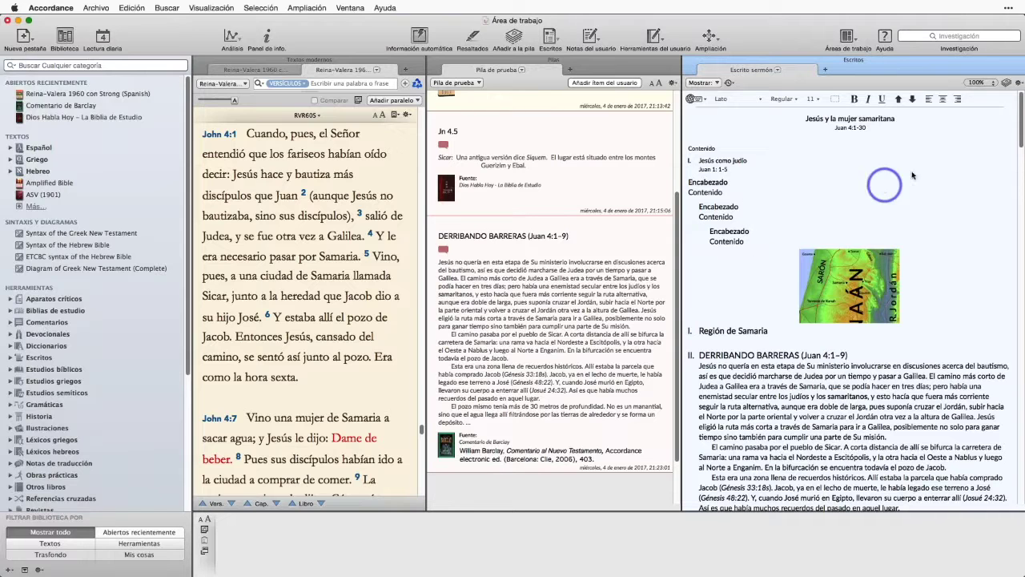
# - Show the bibliography in the sermon writing and check its entry after the "Medidas de actuación" section
pyautogui.scroll(-5, 954, 331)
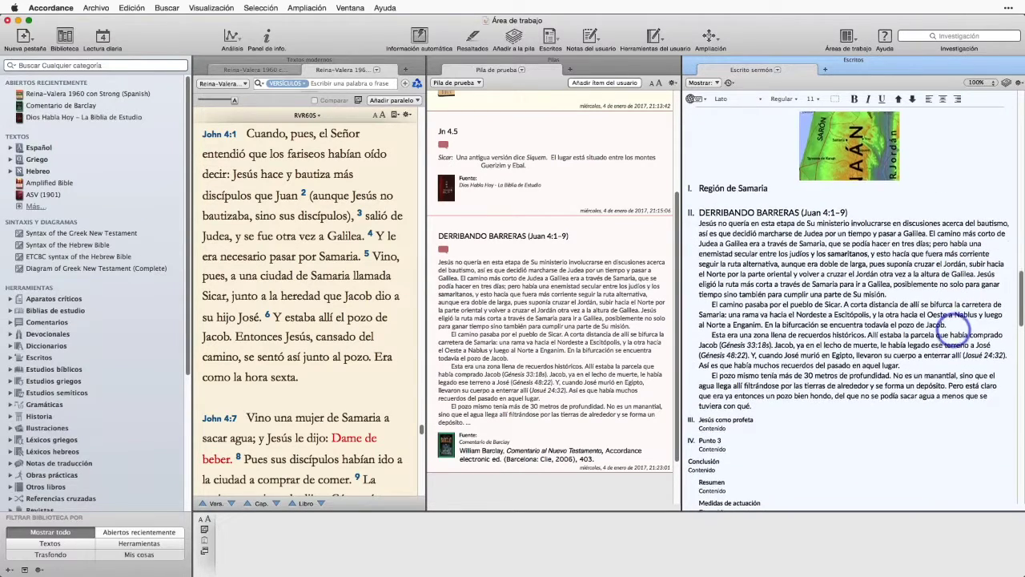
pyautogui.scroll(-1, 953, 328)
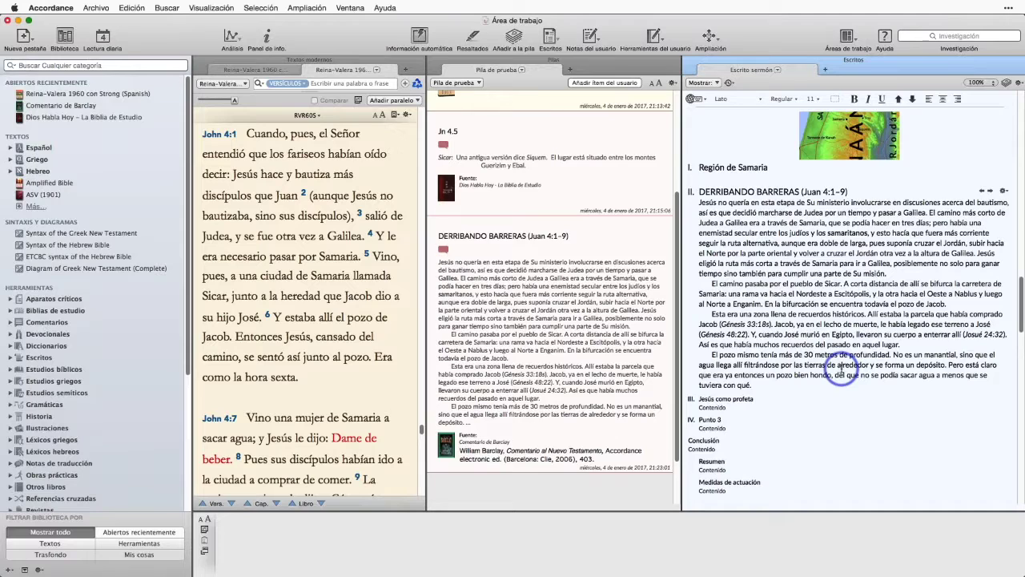
pyautogui.click(712, 83)
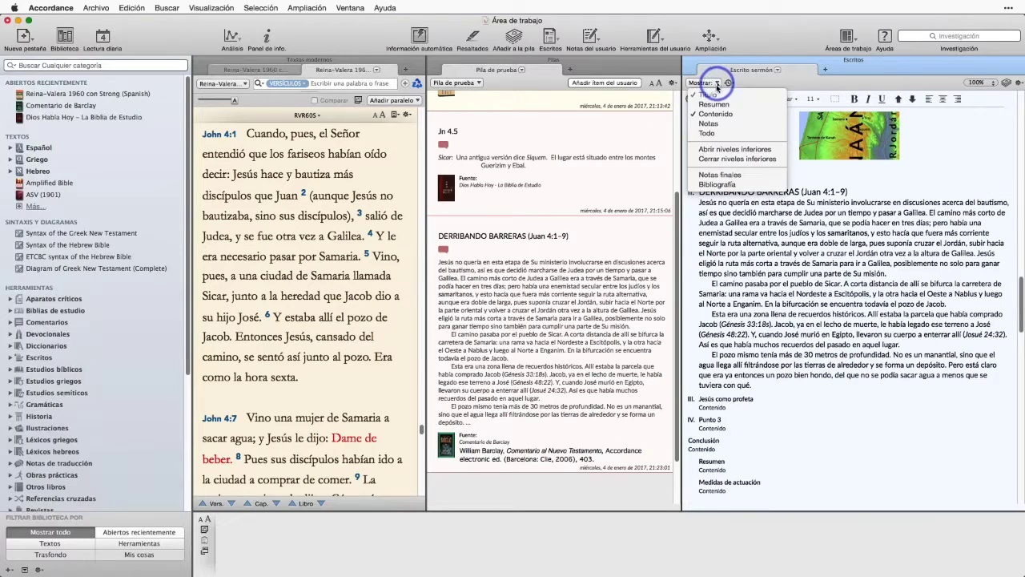
pyautogui.click(709, 184)
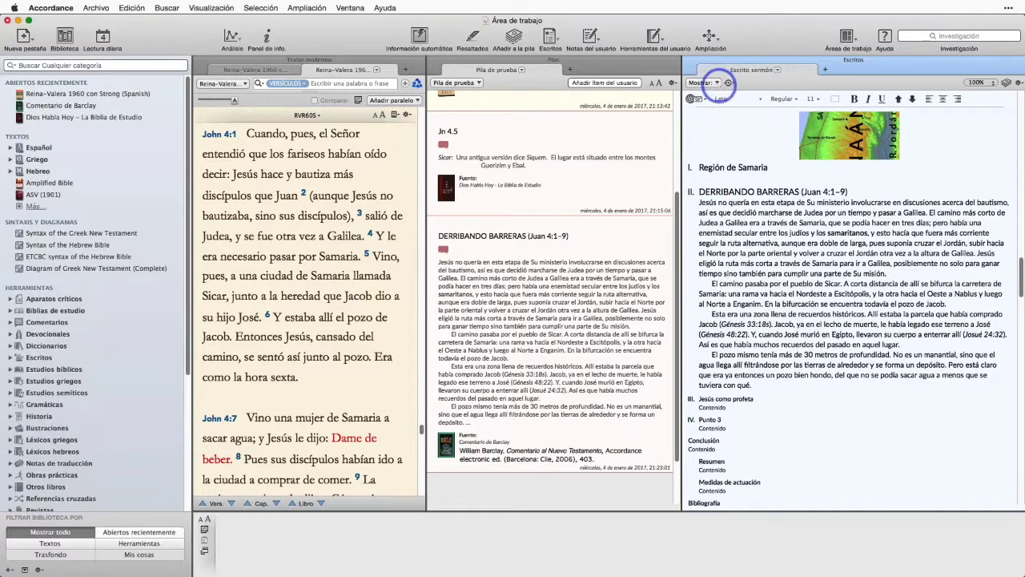
pyautogui.scroll(-5, 862, 466)
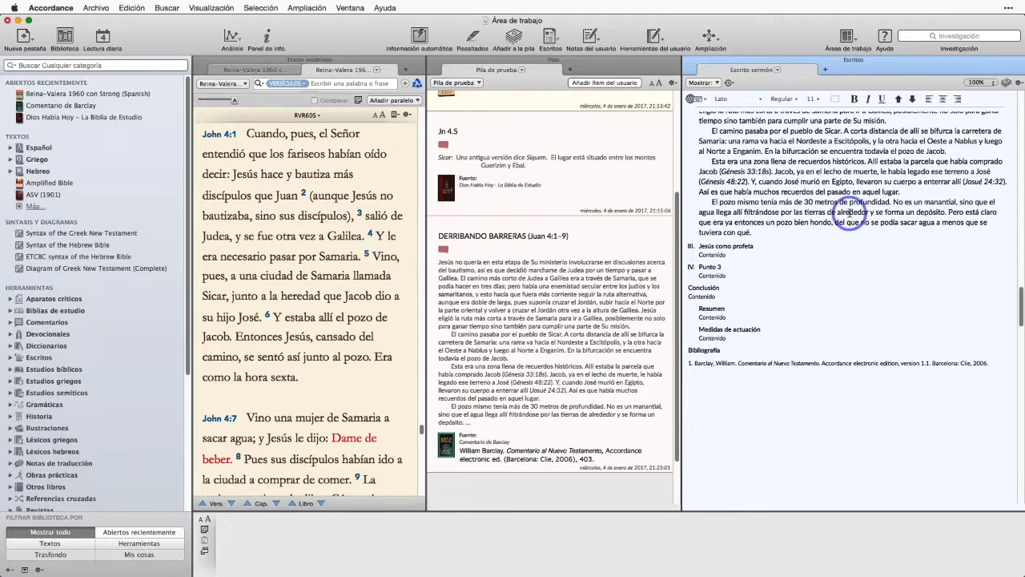
pyautogui.scroll(1, 873, 302)
pyautogui.scroll(5, 873, 301)
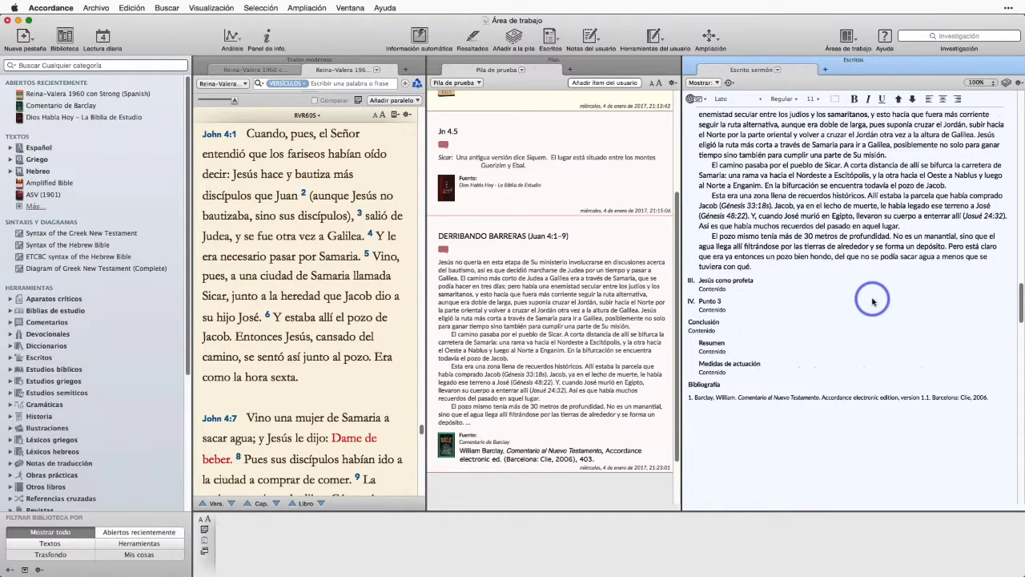
pyautogui.scroll(-1, 873, 301)
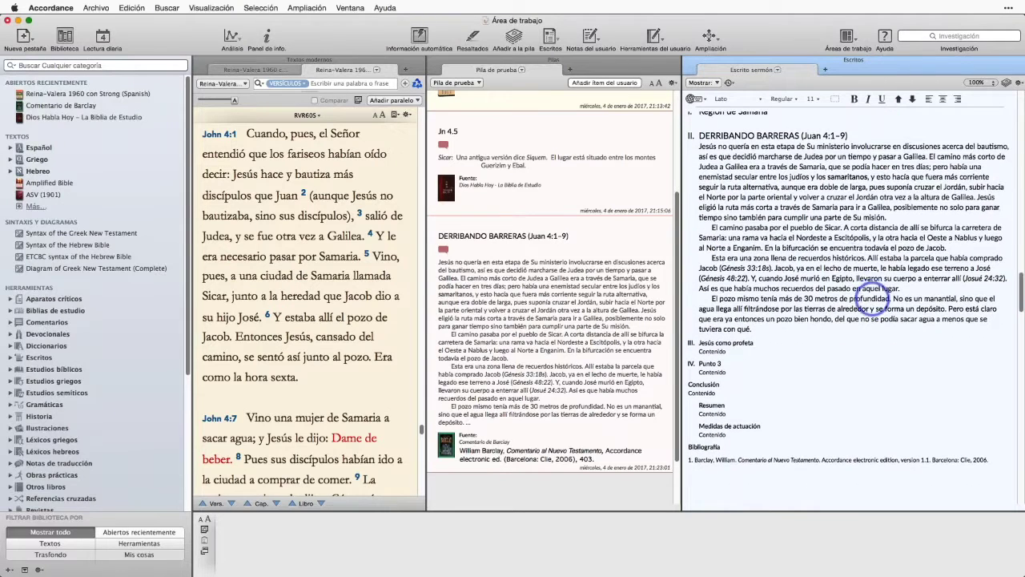
# - Review the Bible versions offered for the hypertext's main text and first alternative text in the writing's display settings
pyautogui.click(211, 10)
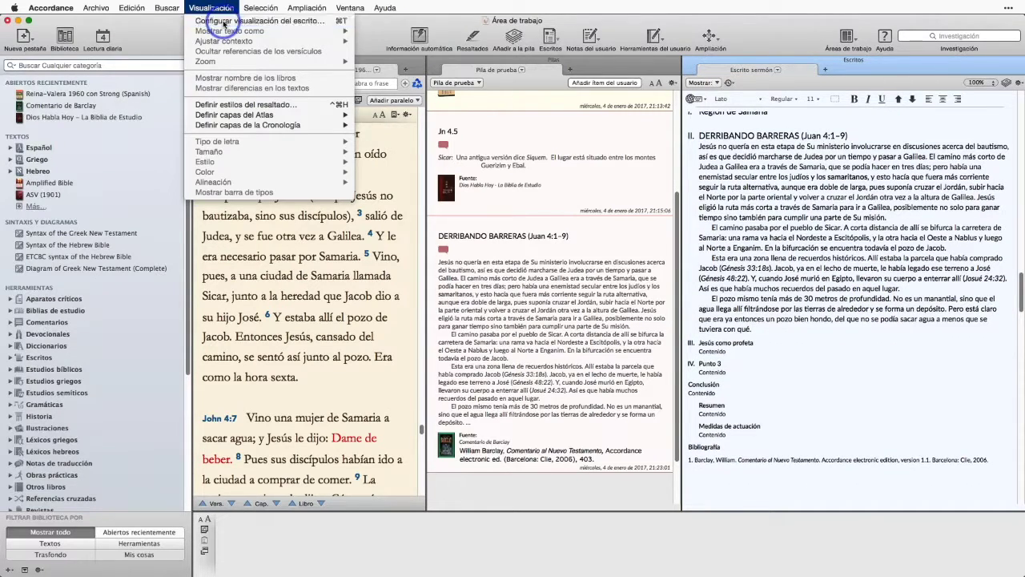
pyautogui.click(224, 22)
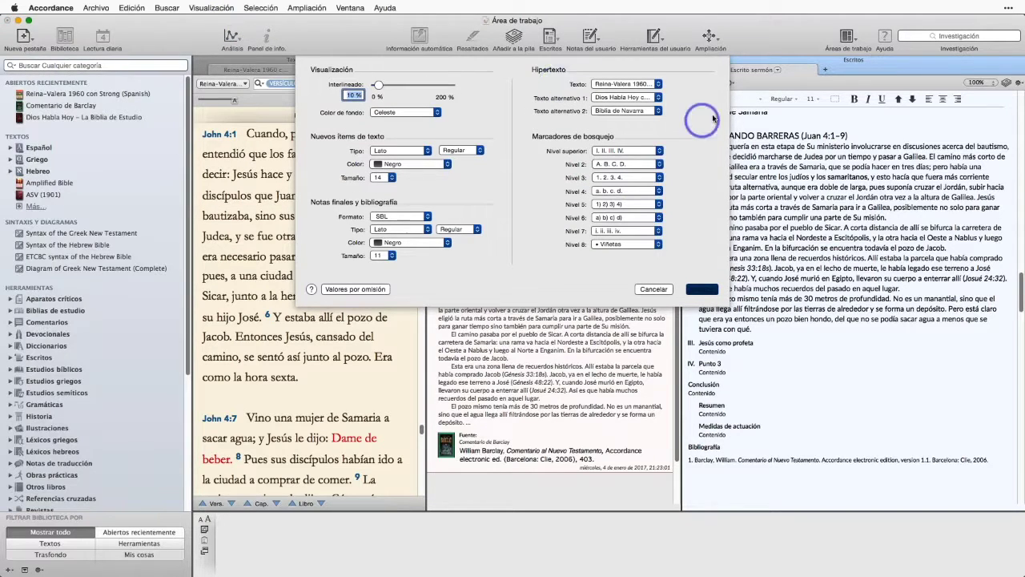
pyautogui.click(659, 85)
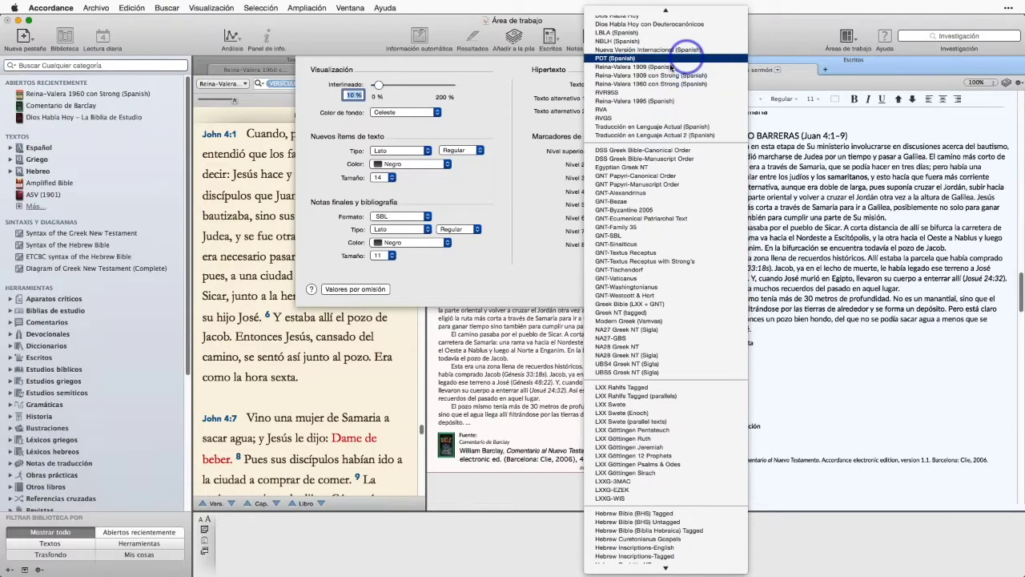
pyautogui.click(533, 70)
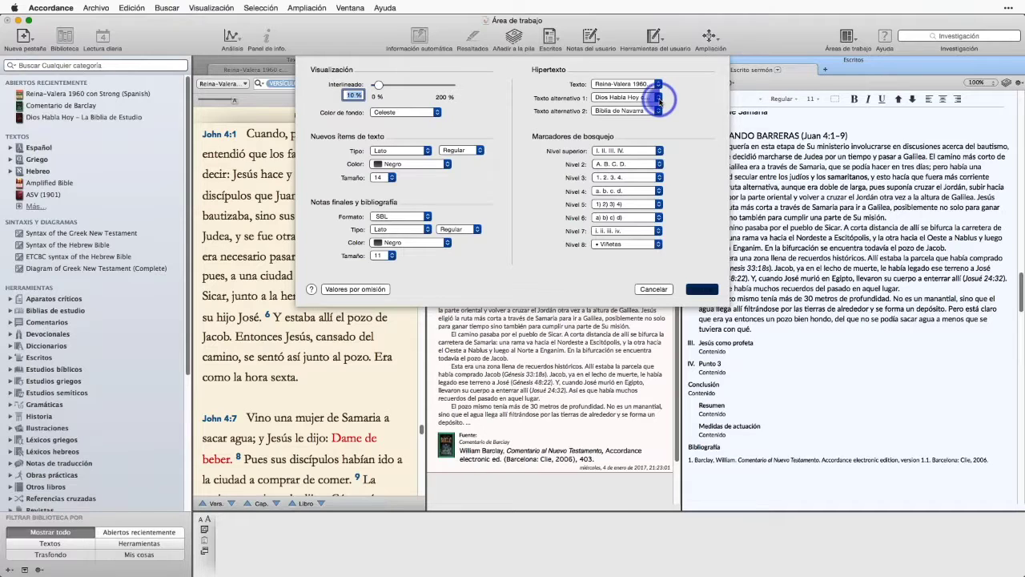
pyautogui.click(659, 98)
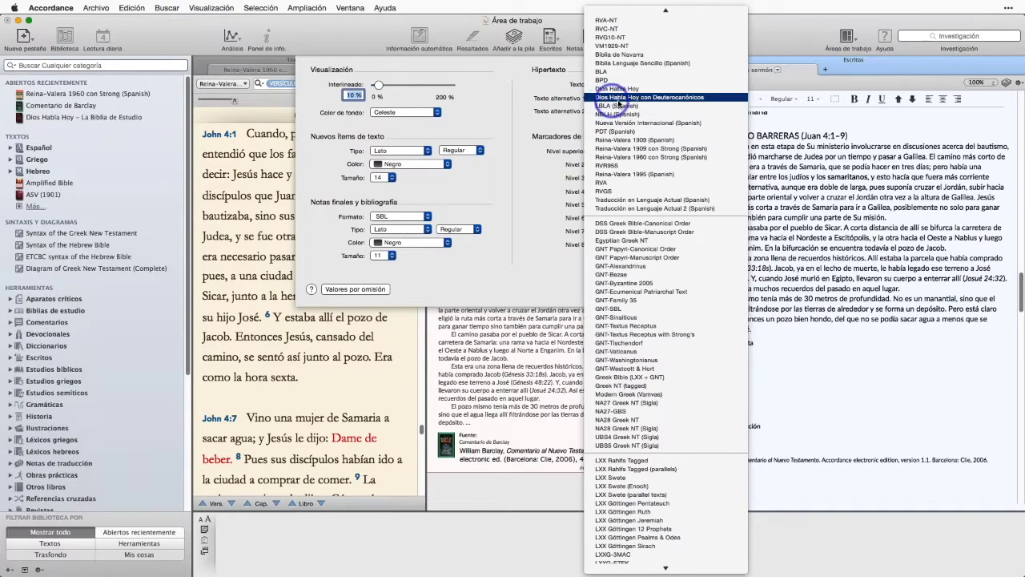
pyautogui.click(528, 95)
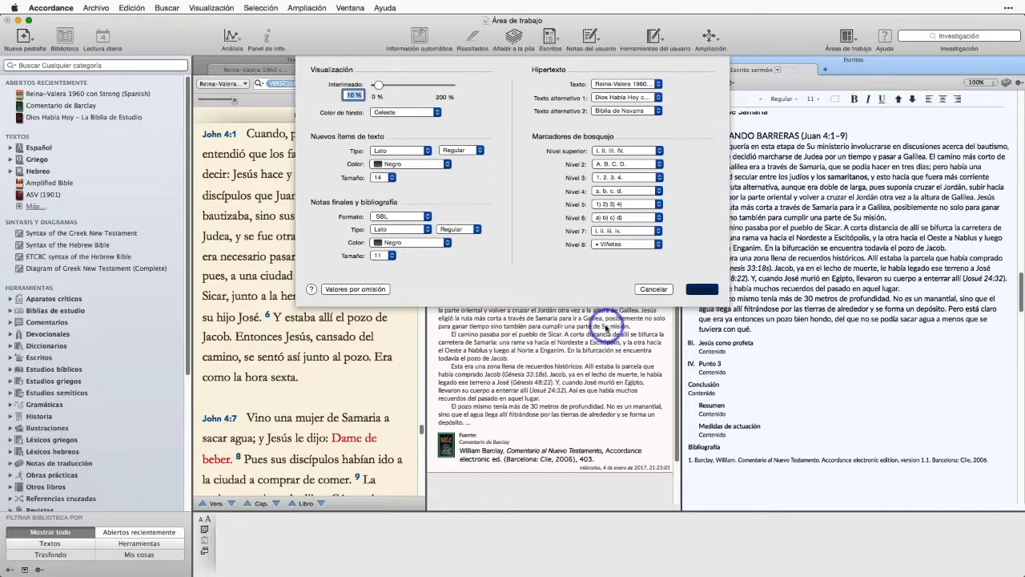
# - Set the outline markers to "A. B. C. D." for the top level and "1. 2. 3. 4." for level 2, and apply them
pyautogui.click(655, 152)
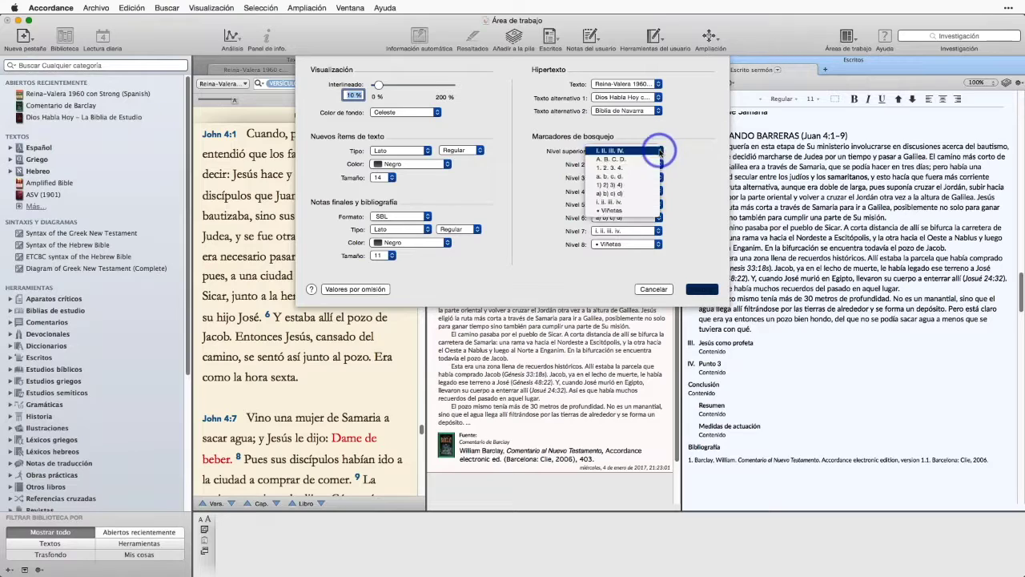
pyautogui.click(619, 164)
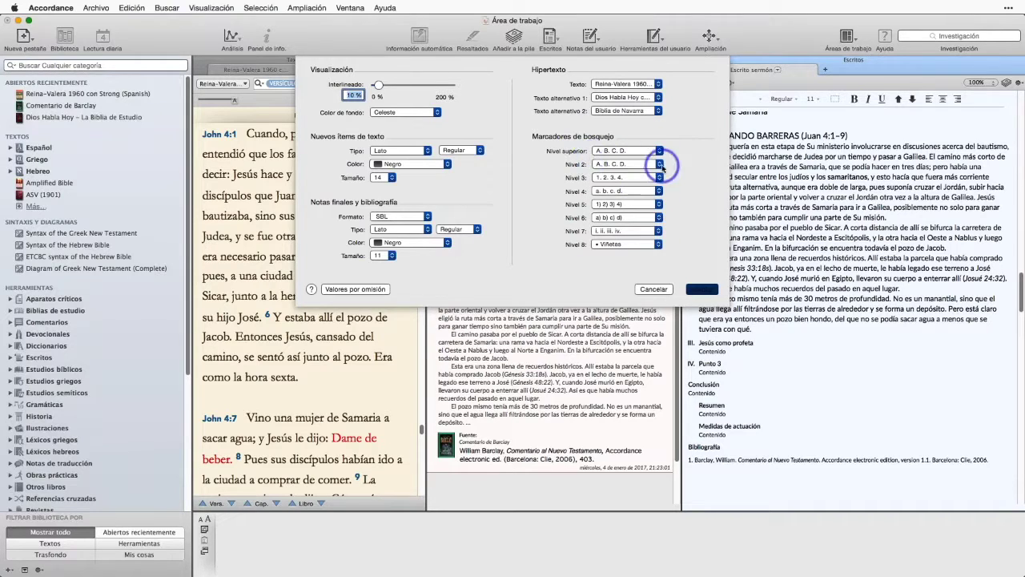
pyautogui.click(658, 164)
pyautogui.click(615, 173)
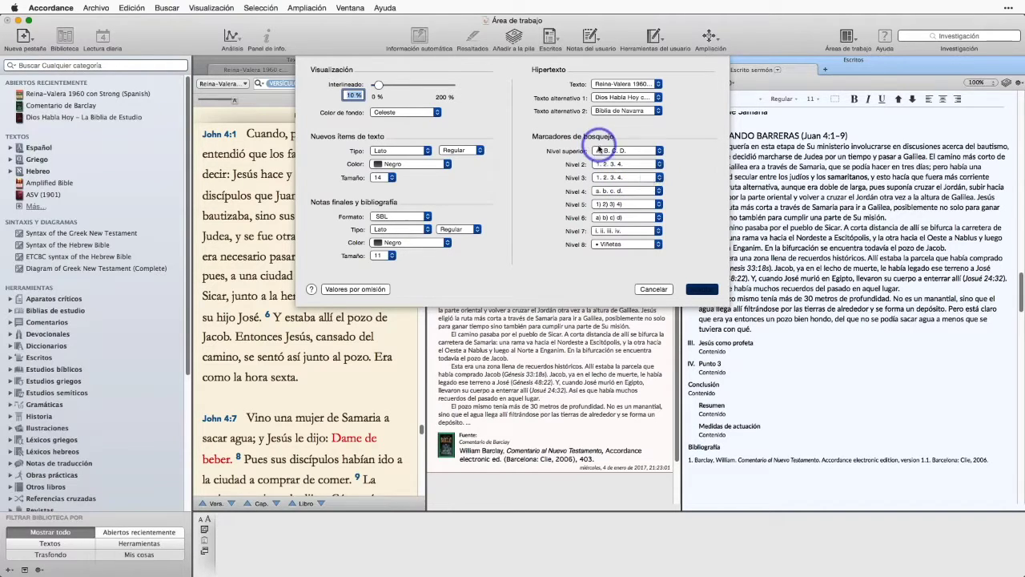
pyautogui.click(700, 290)
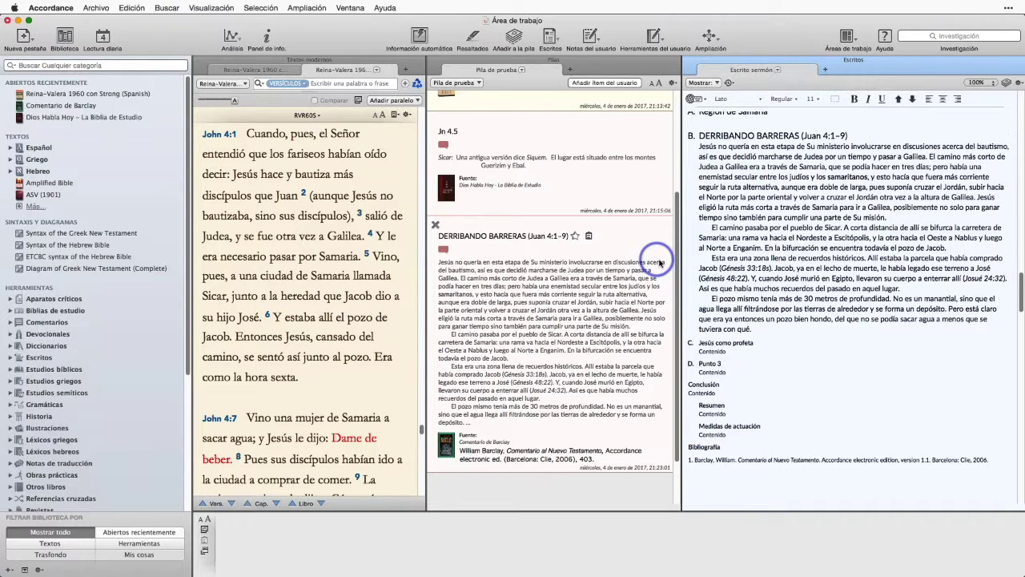
pyautogui.scroll(5, 867, 218)
pyautogui.click(691, 162)
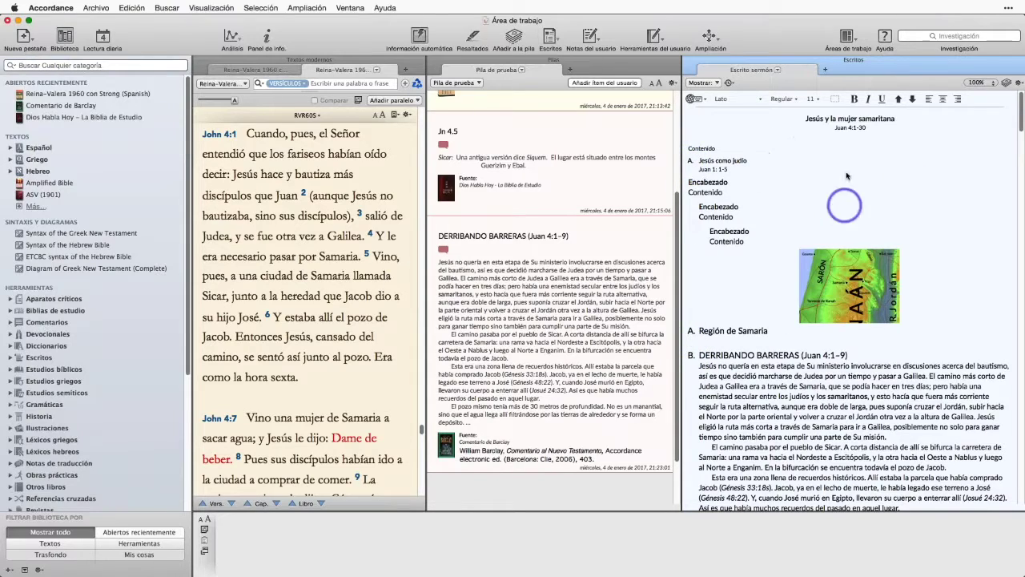
# - Save the writing's current display settings as the default for new writings and accept the settings
pyautogui.moveTo(725, 209)
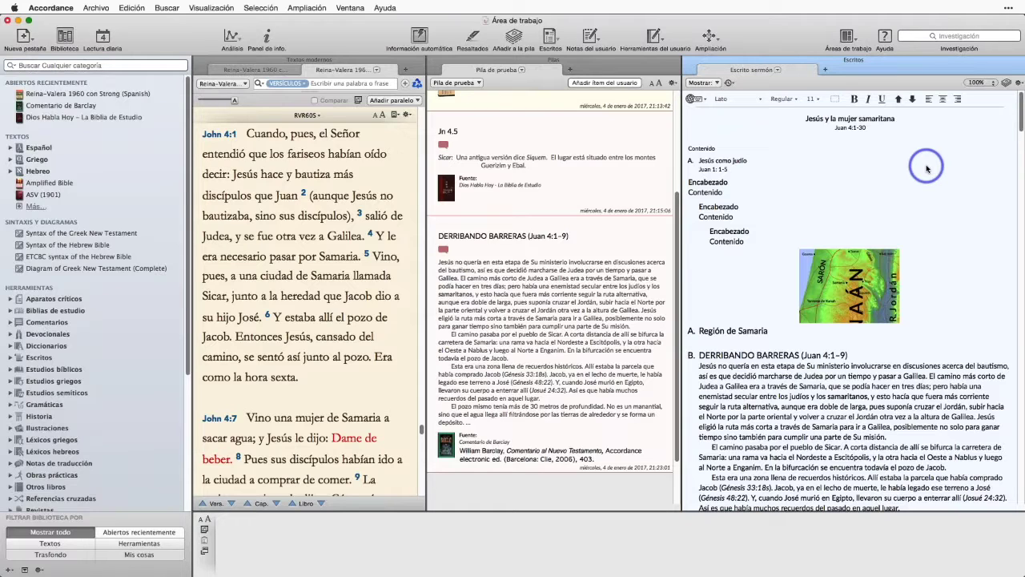
pyautogui.press('super')
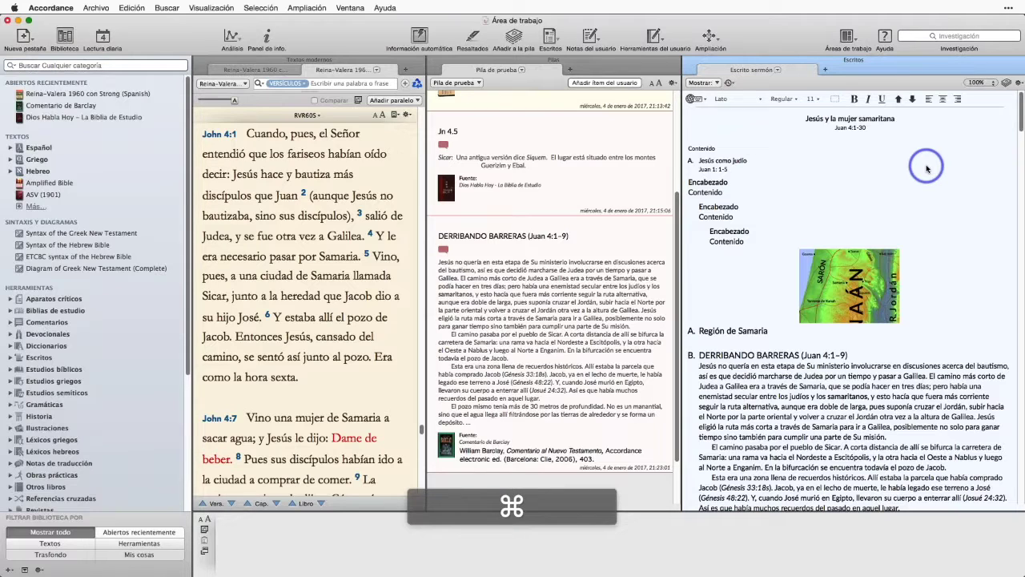
pyautogui.press('super+t')
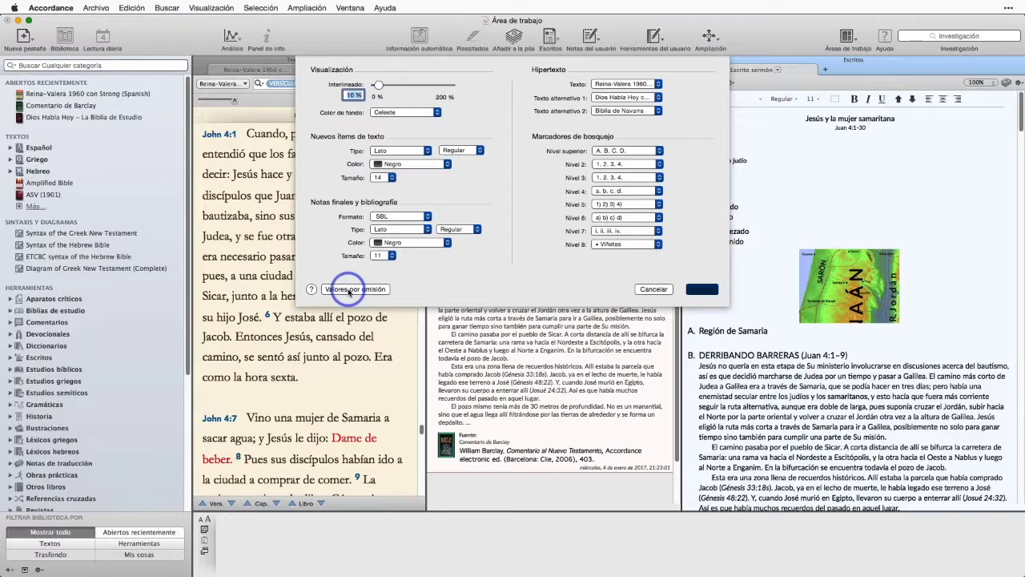
pyautogui.click(350, 290)
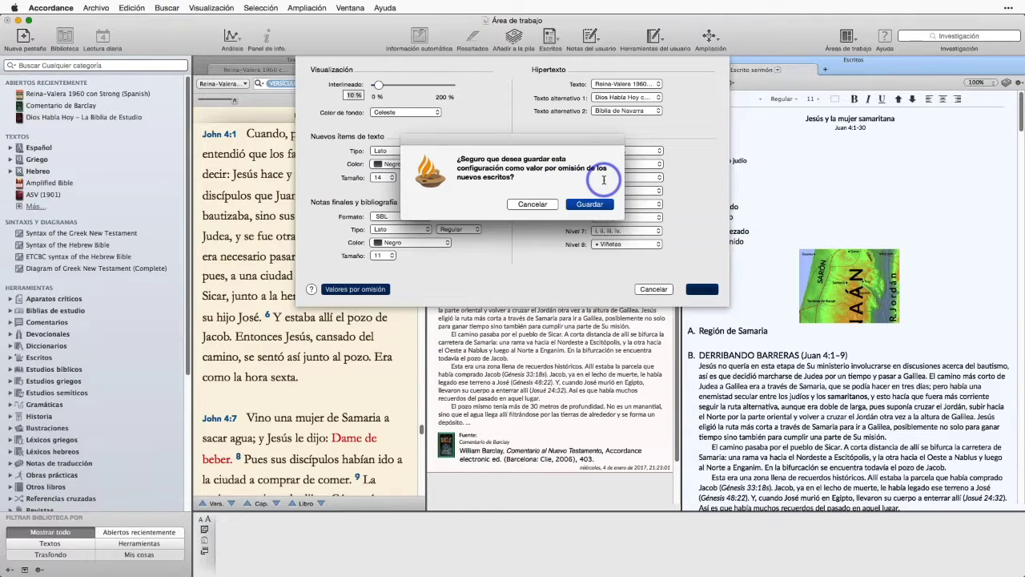
pyautogui.click(592, 204)
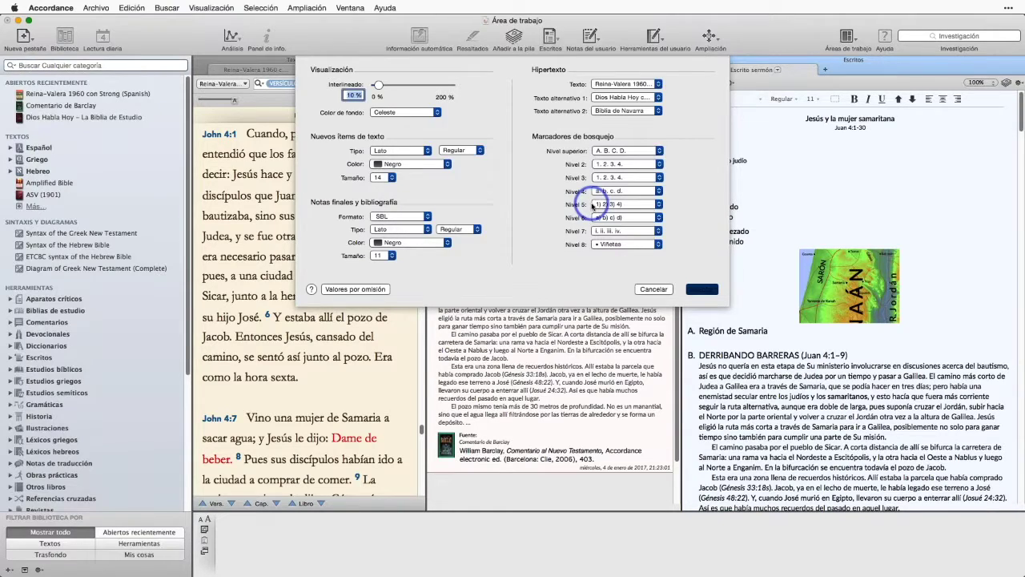
pyautogui.click(704, 289)
# - Indent the first "Encabezado" item below "Jesús como judío" by one level and show its outline marker
pyautogui.click(690, 161)
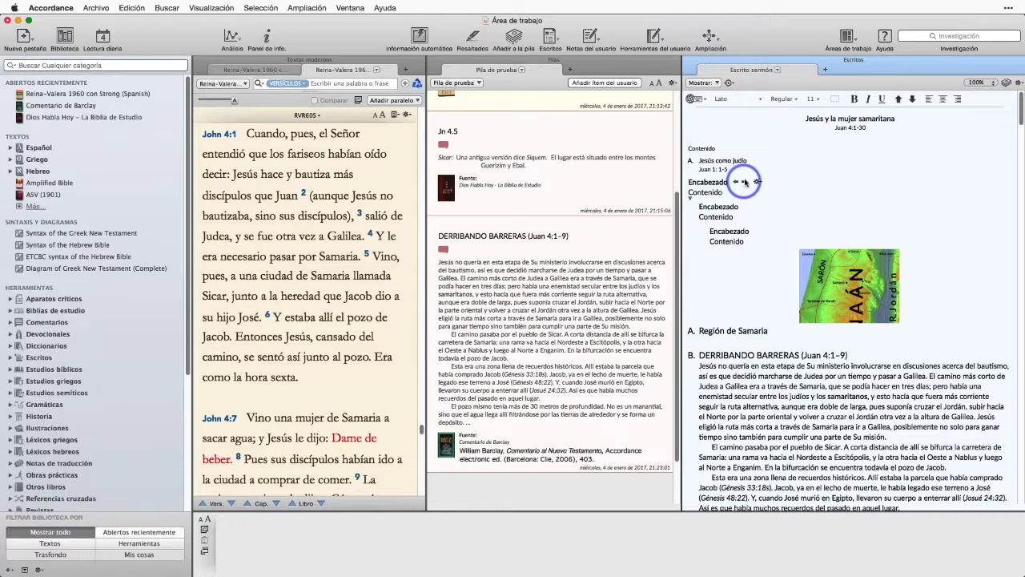
pyautogui.click(744, 183)
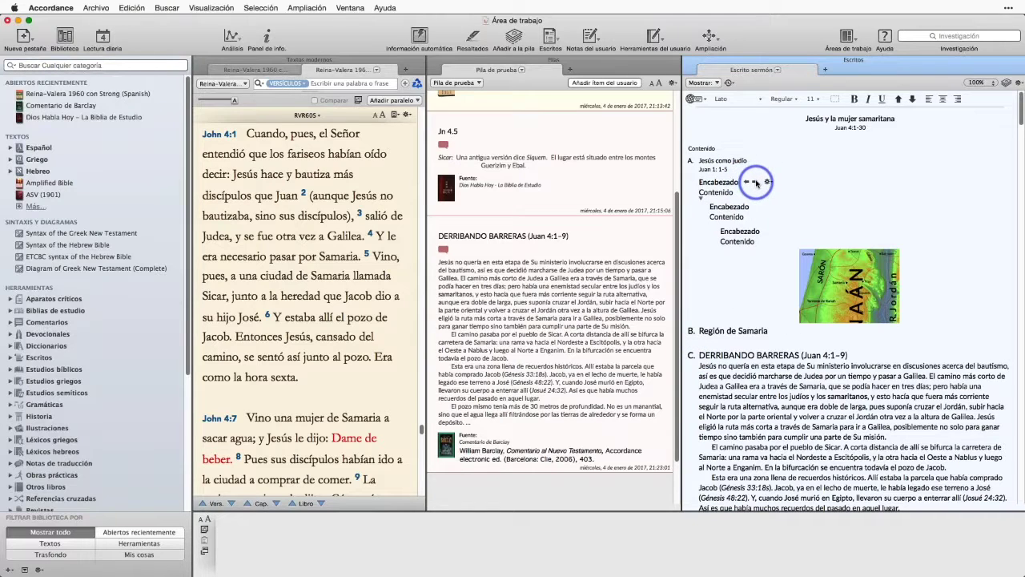
pyautogui.click(767, 182)
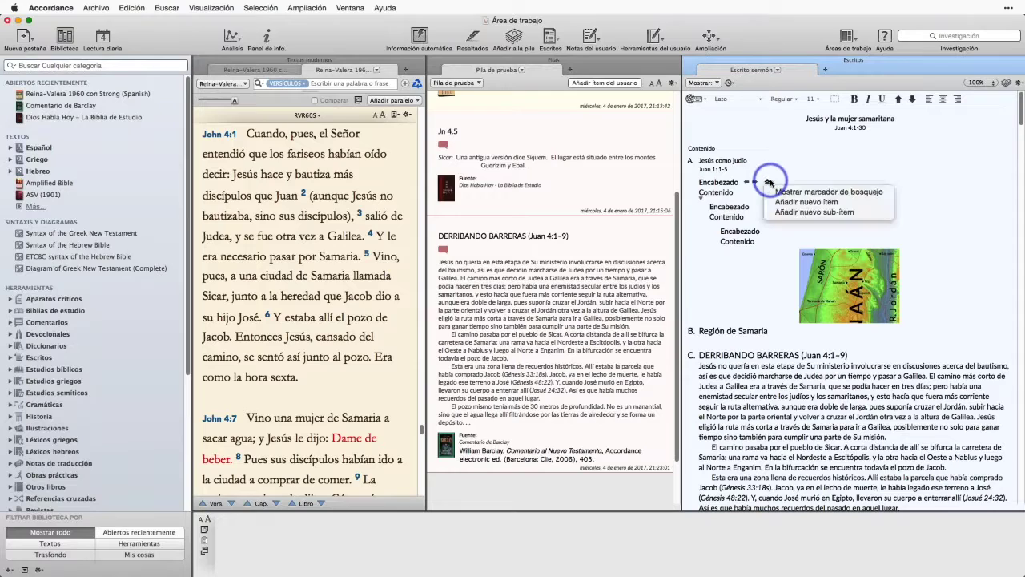
pyautogui.click(786, 192)
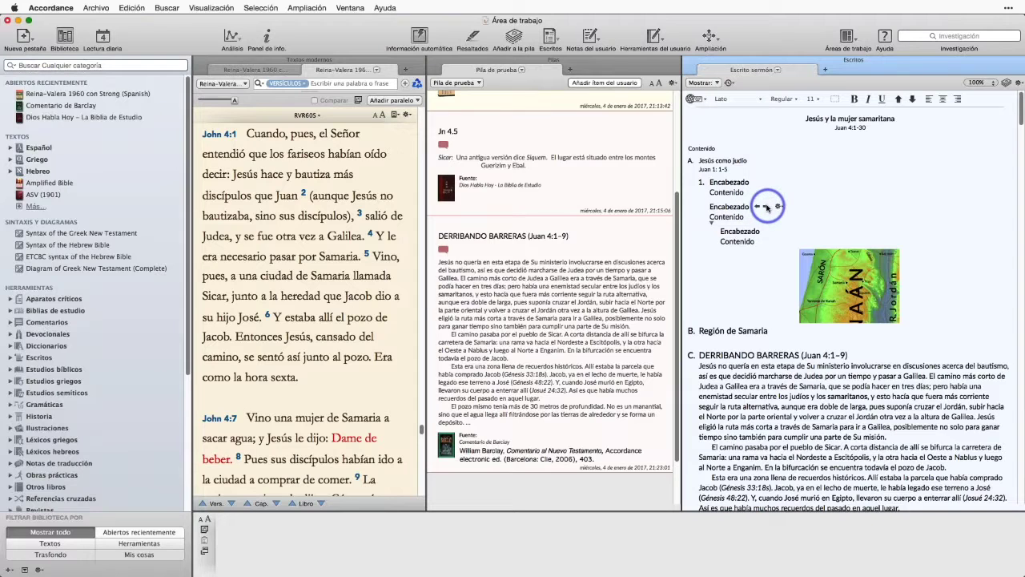
# - Show the outline marker of the second "Encabezado" item below "Jesús como judío"
pyautogui.click(778, 206)
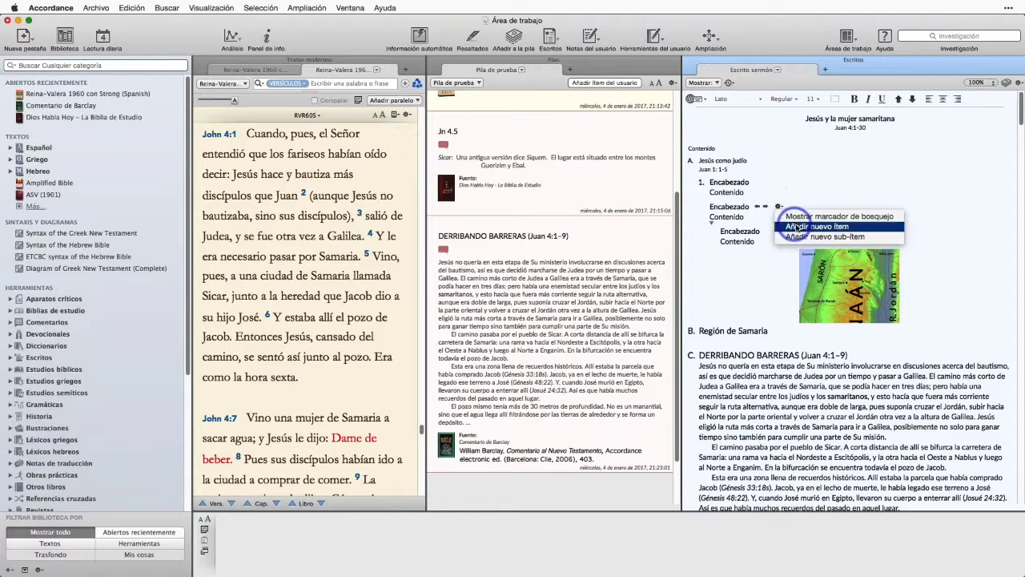
pyautogui.click(798, 217)
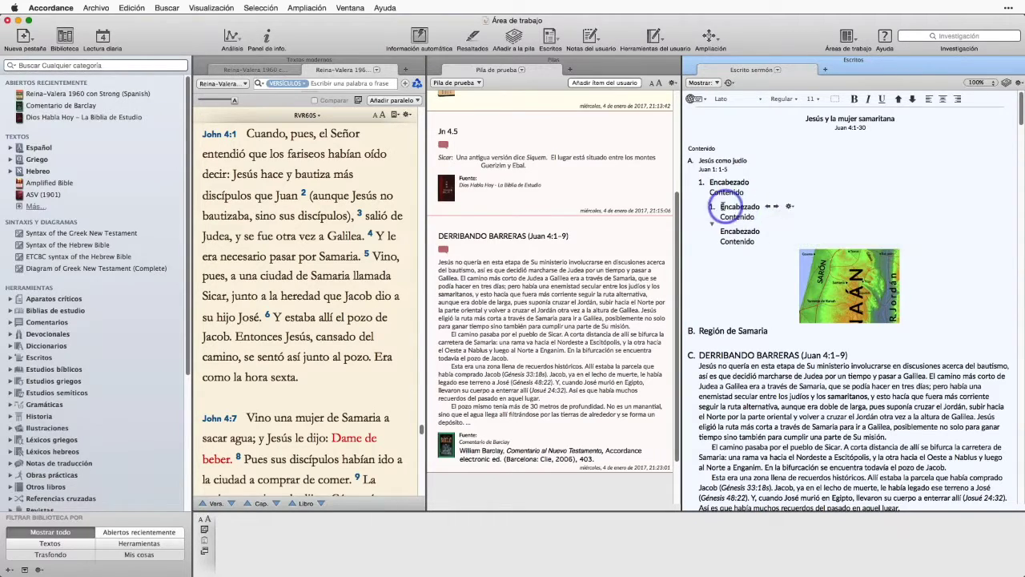
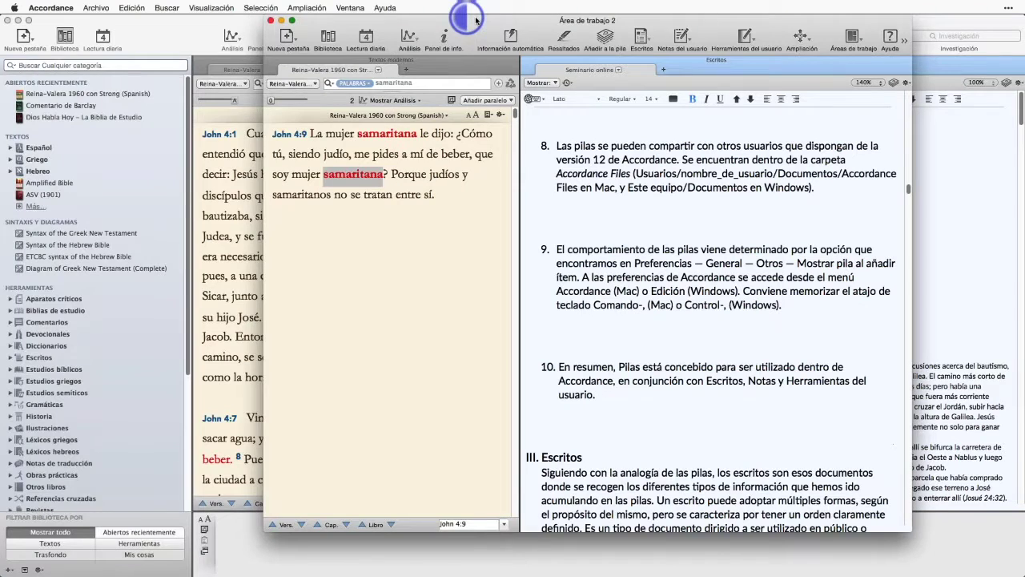
# - Examine the numbered points on writings in section III "Escritos" of the "Seminario online" document in the second workspace
pyautogui.moveTo(476, 20); pyautogui.dragTo(328, 32)
pyautogui.click(765, 194)
pyautogui.moveTo(764, 194); pyautogui.dragTo(766, 227)
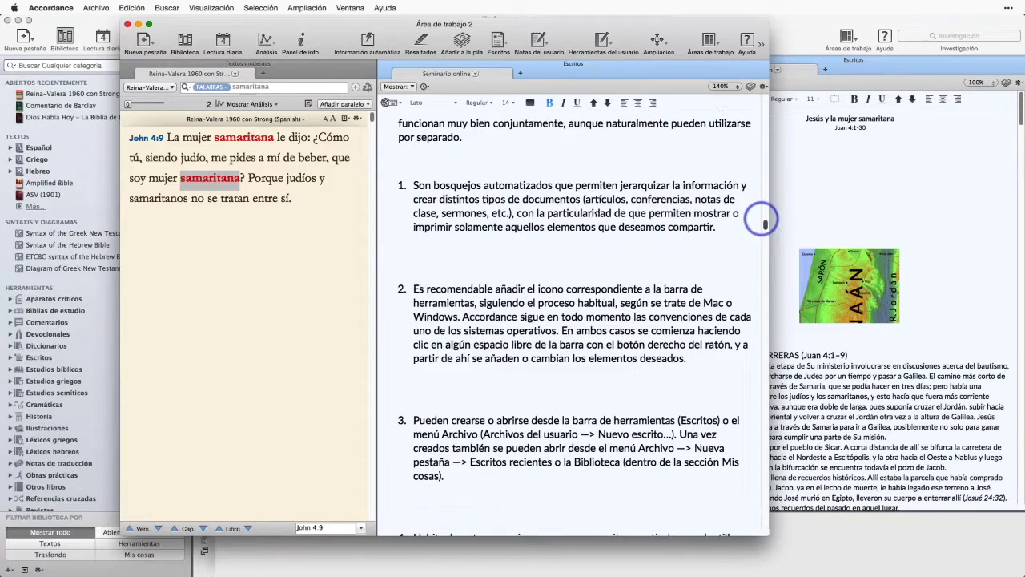
pyautogui.click(475, 73)
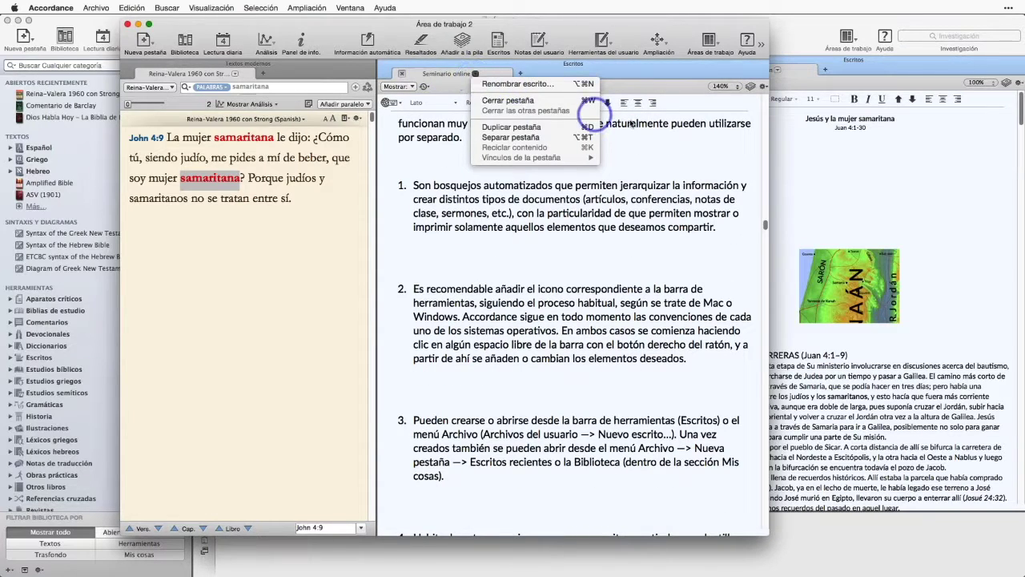
pyautogui.click(715, 154)
pyautogui.click(766, 229)
pyautogui.moveTo(766, 228); pyautogui.dragTo(765, 239)
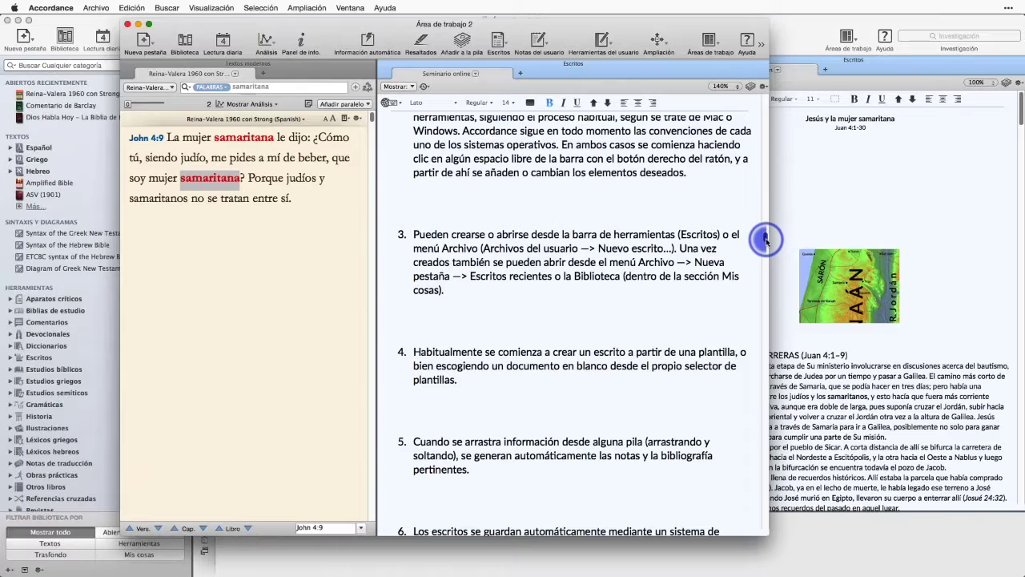
pyautogui.moveTo(766, 239); pyautogui.dragTo(772, 291)
# - Widen the second workspace window and review points 5 to 10 on writings and section IV on search analysis
pyautogui.moveTo(775, 533); pyautogui.dragTo(929, 532)
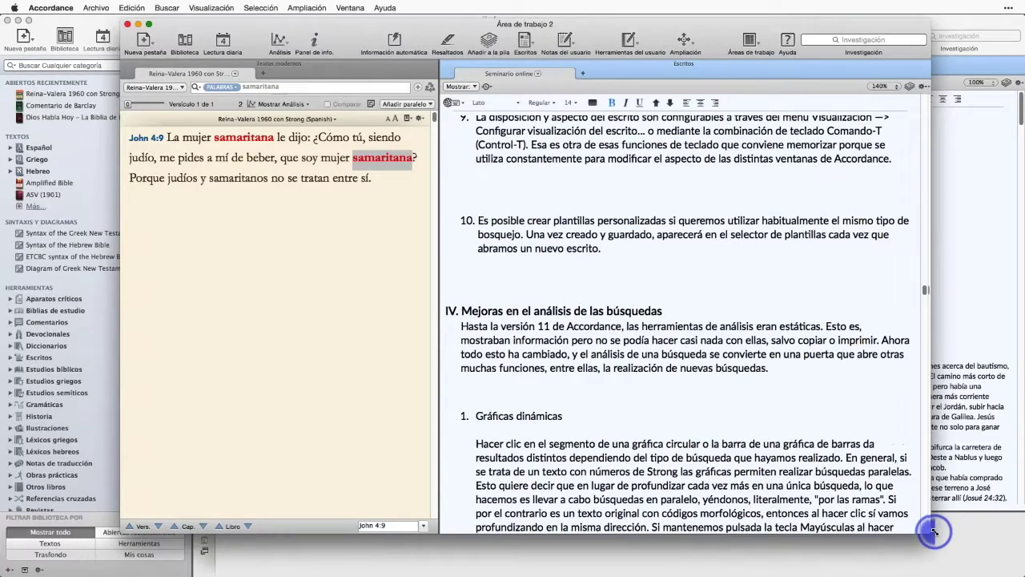
pyautogui.click(897, 352)
pyautogui.moveTo(931, 290)
pyautogui.mouseDown()
pyautogui.moveTo(918, 91)
pyautogui.moveTo(934, 91)
pyautogui.moveTo(931, 283)
pyautogui.mouseUp()
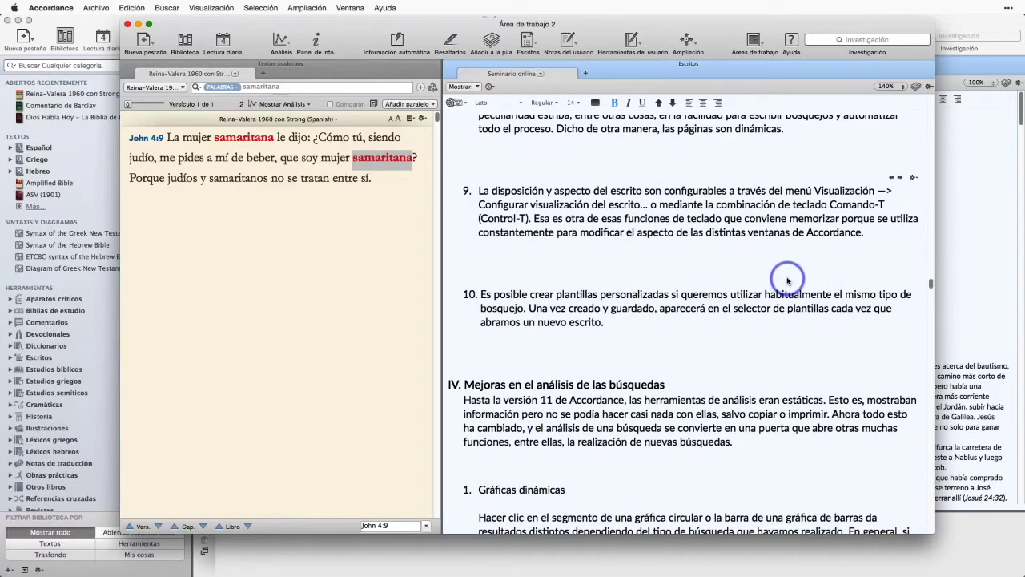
pyautogui.scroll(-10, 788, 280)
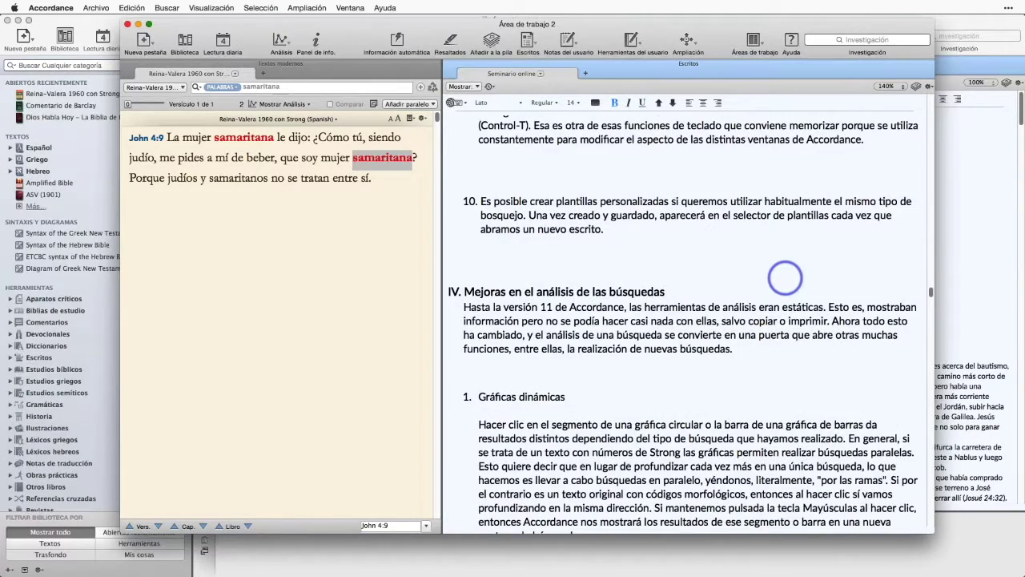
pyautogui.scroll(-6, 786, 275)
pyautogui.scroll(14, 786, 272)
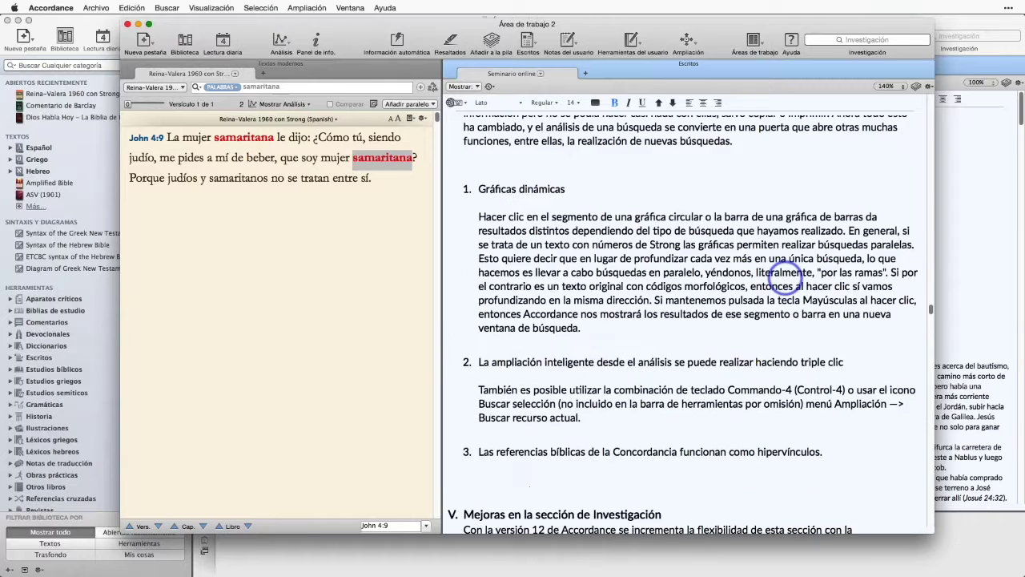
pyautogui.scroll(4, 785, 273)
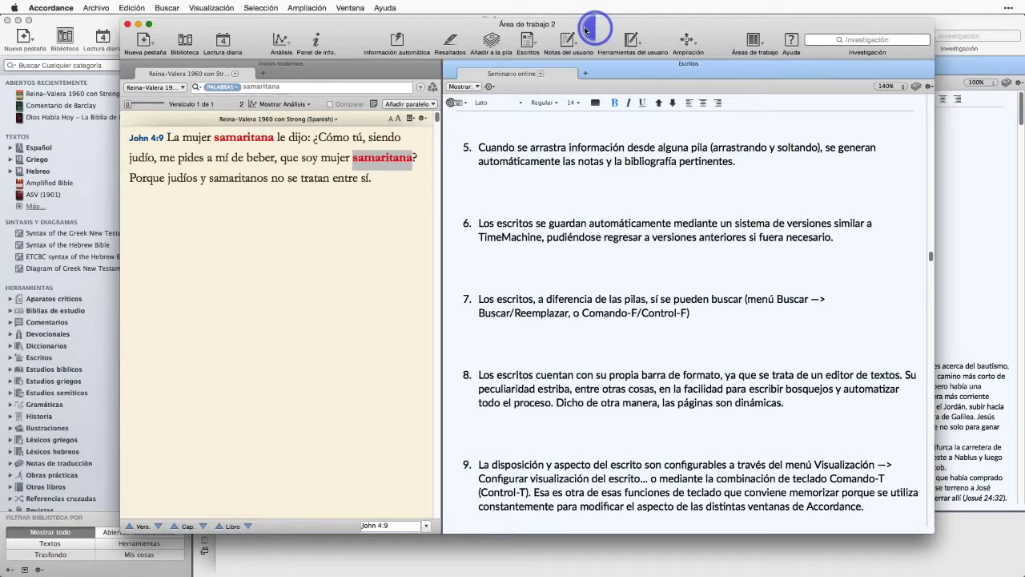
pyautogui.moveTo(584, 31); pyautogui.dragTo(573, 30)
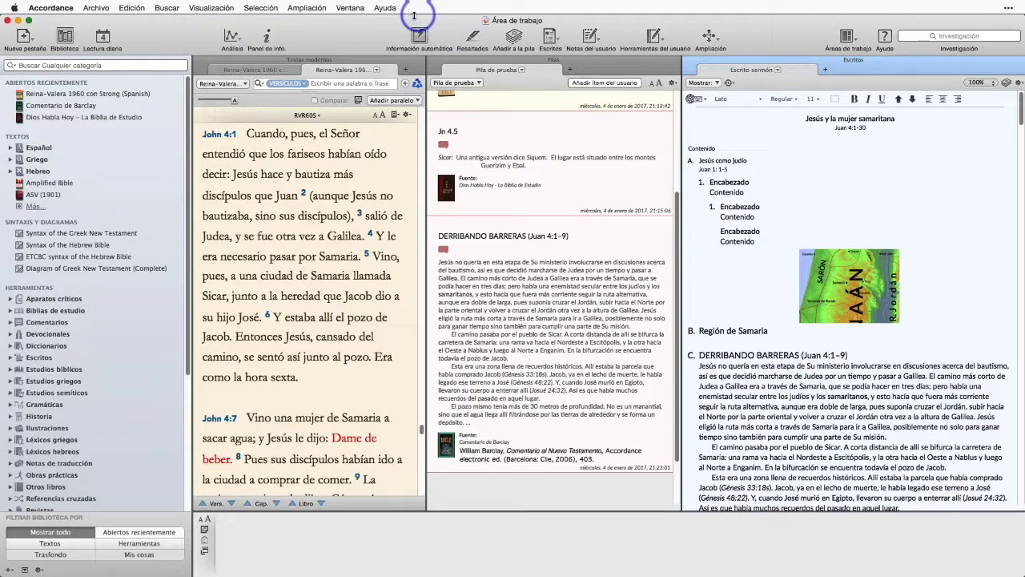
# - Create a new writing in the main workspace from the "Blanco" template
pyautogui.click(556, 38)
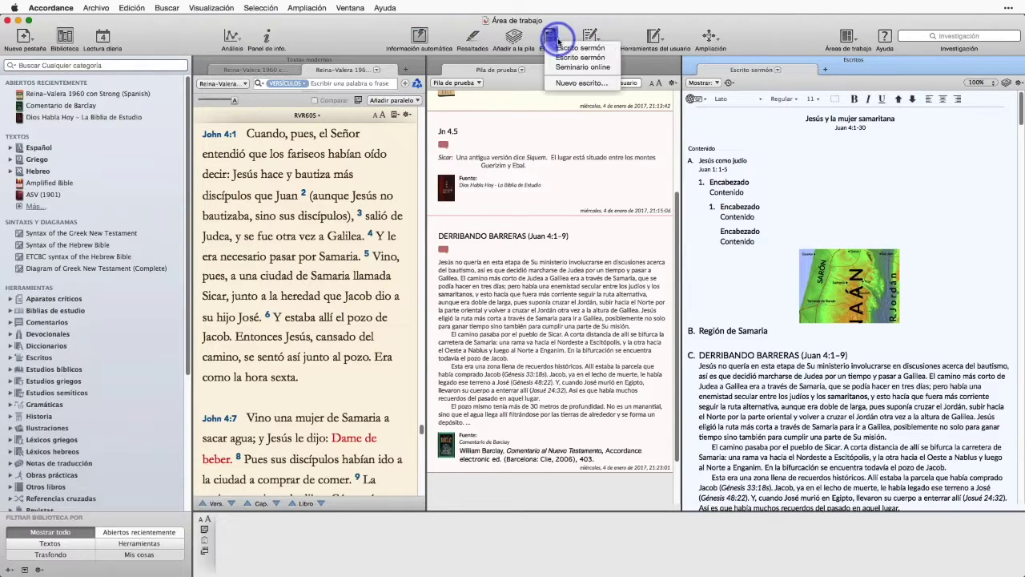
pyautogui.click(563, 85)
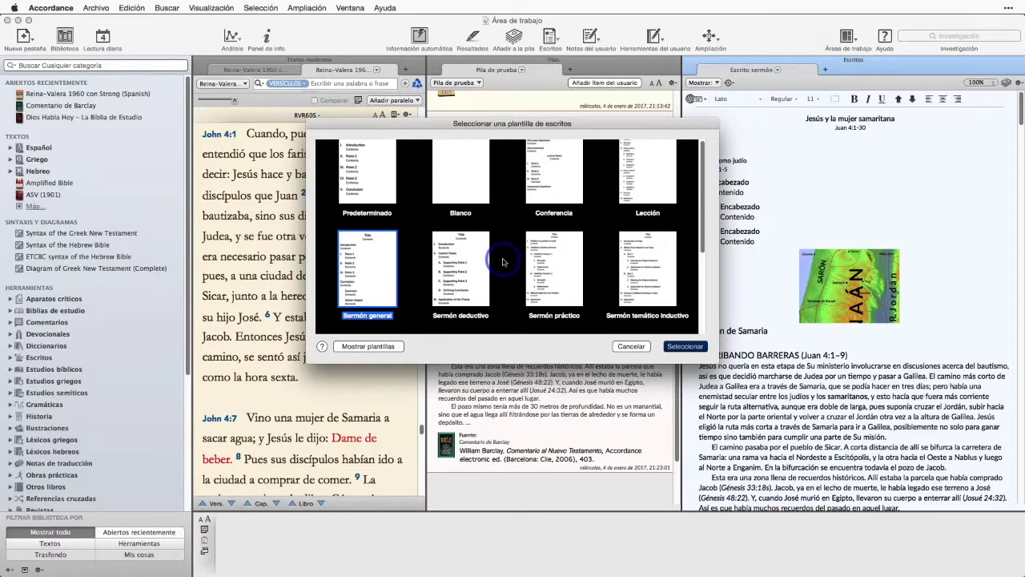
pyautogui.scroll(2, 503, 262)
pyautogui.click(453, 186)
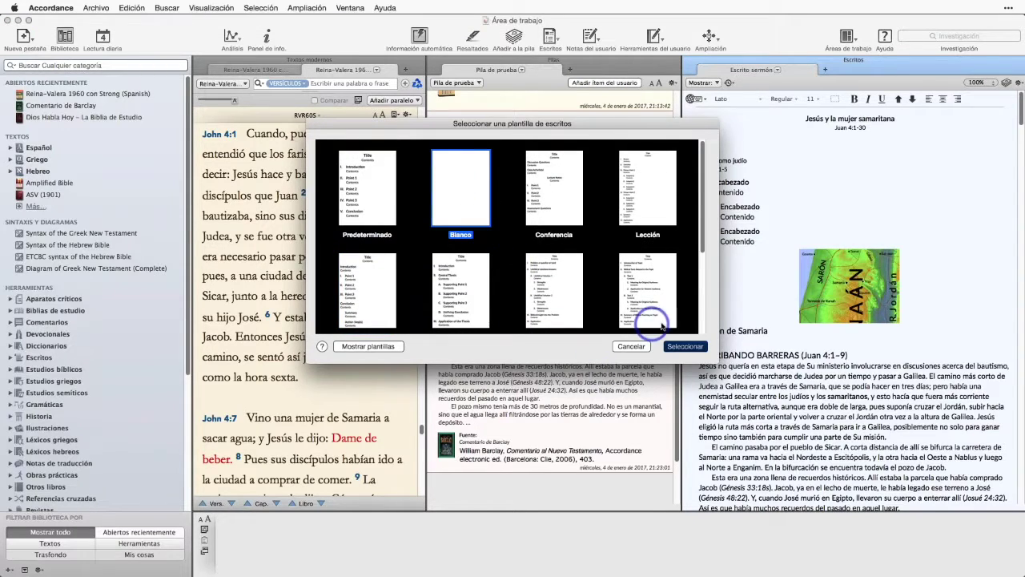
pyautogui.click(685, 346)
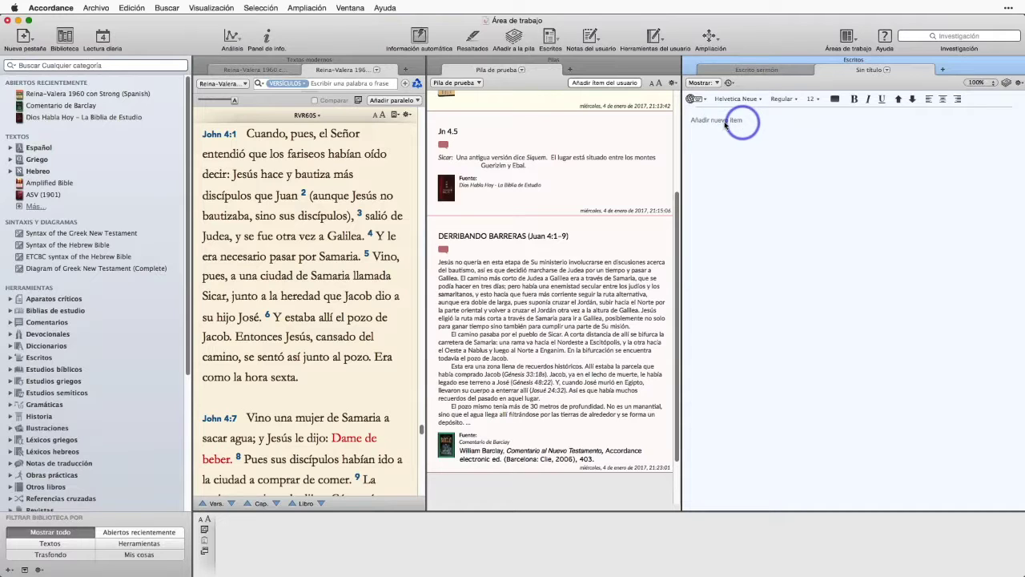
# - Add two items to the blank writing and title the first one "Devocional diario"
pyautogui.click(722, 126)
pyautogui.click(719, 119)
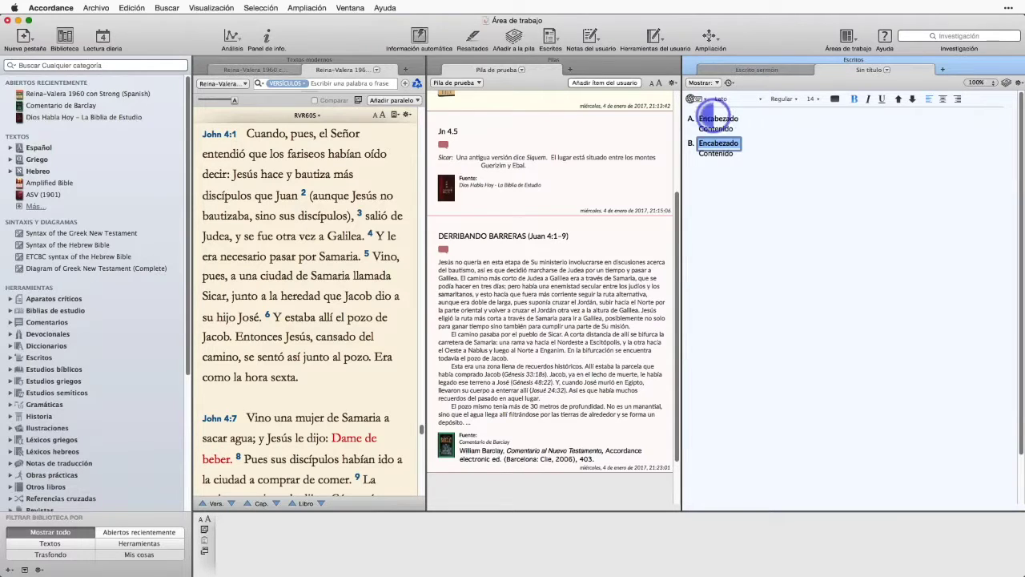
pyautogui.press('super+a')
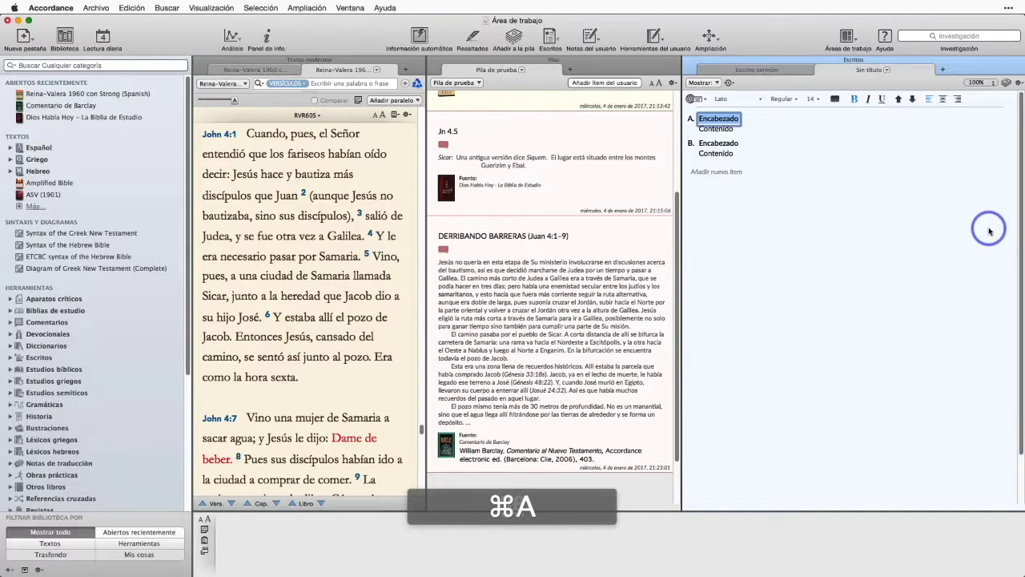
pyautogui.write('Devocional diario')
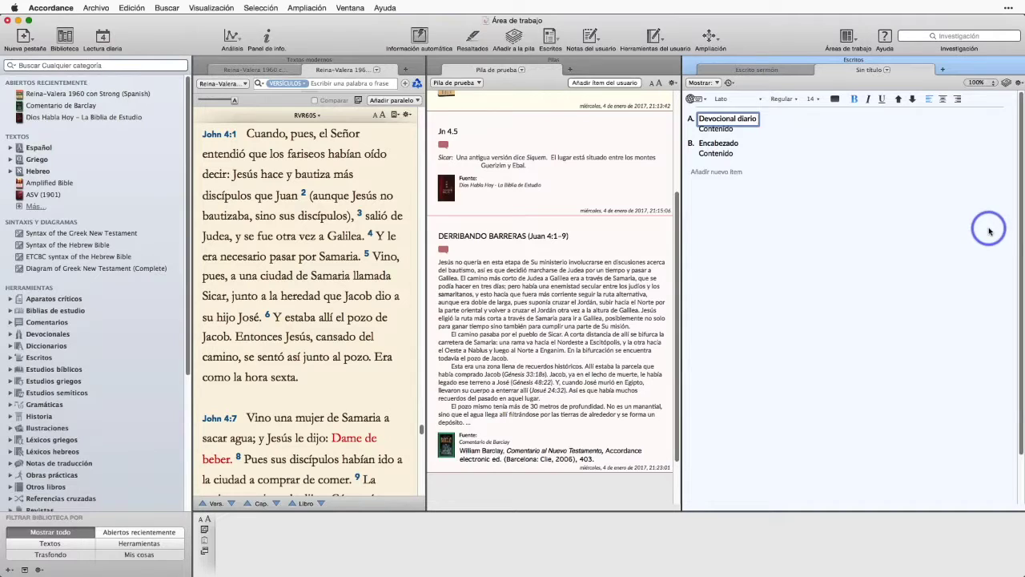
# - Hide the outline marker of the "Devocional diario" item
pyautogui.rightClick(778, 119)
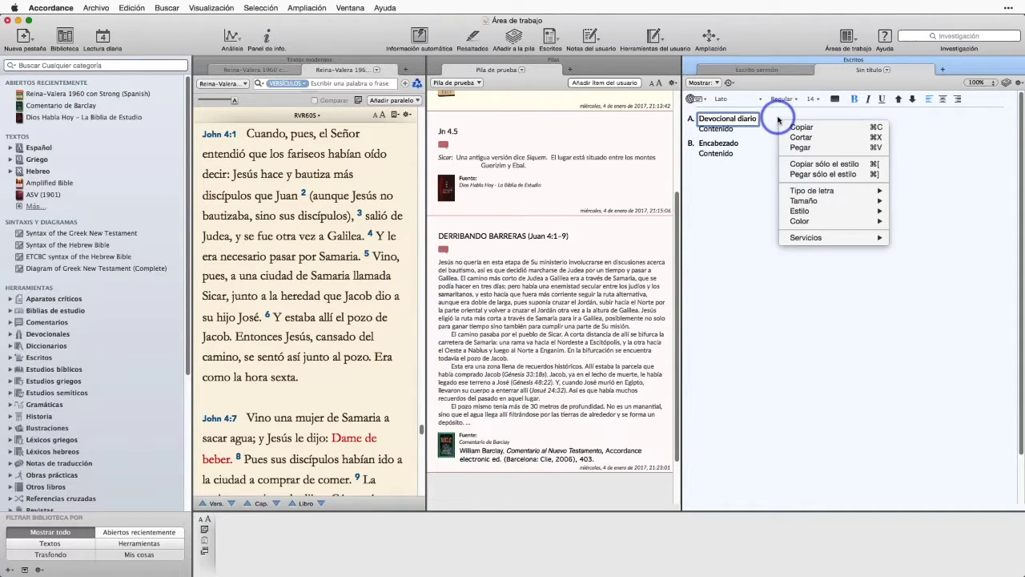
pyautogui.click(727, 112)
pyautogui.click(786, 118)
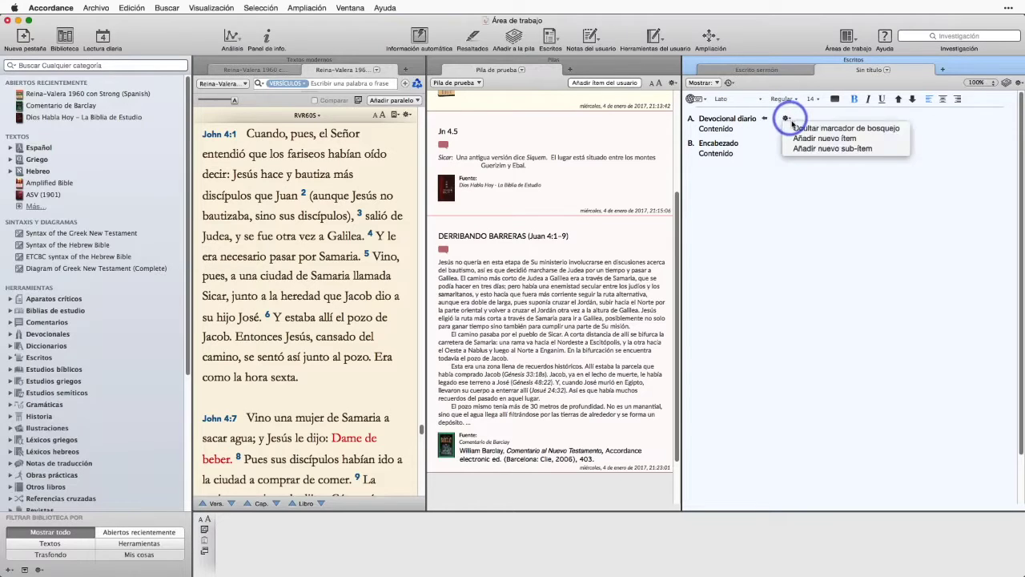
pyautogui.click(803, 129)
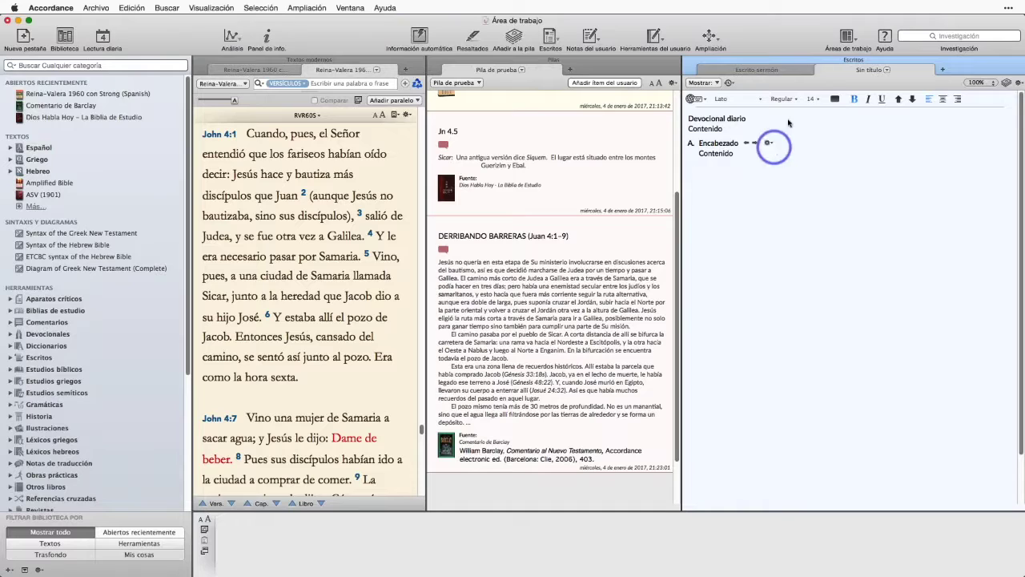
# - Set the font size of the "Devocional diario" heading to 18
pyautogui.press('super+a')
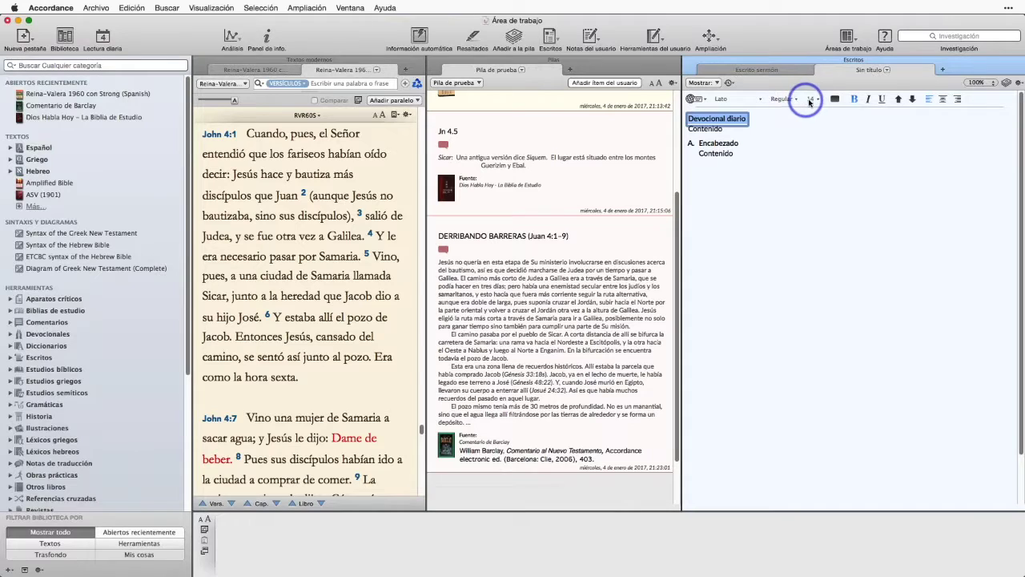
pyautogui.click(818, 99)
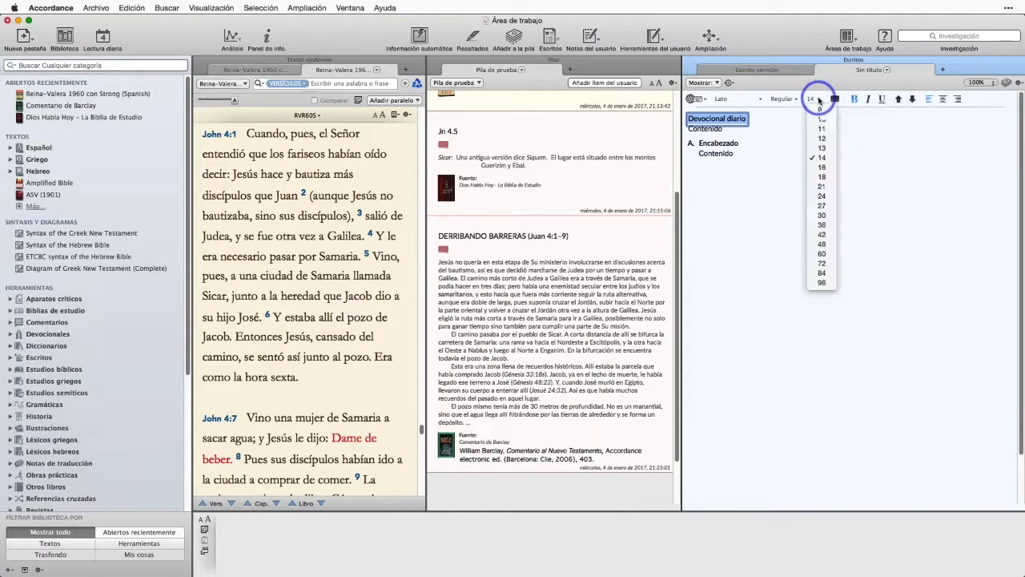
pyautogui.click(822, 178)
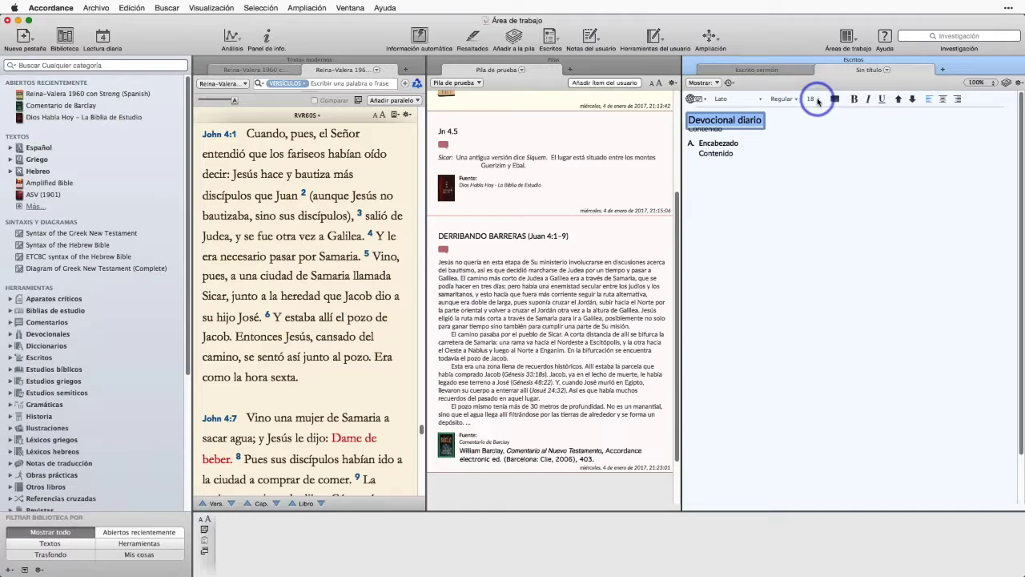
pyautogui.click(954, 147)
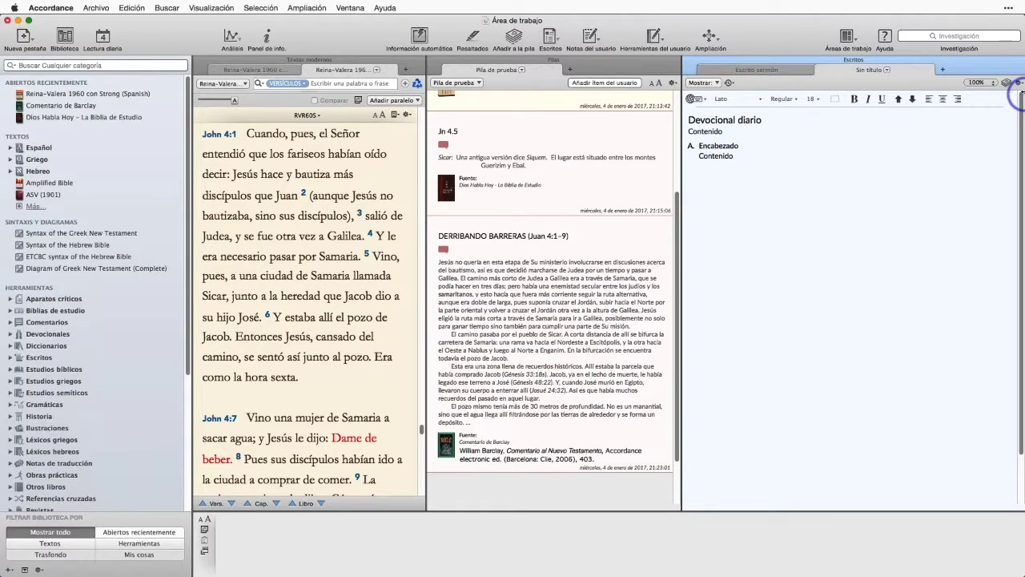
# - Set the new writing's zoom to 140% and enlarge the text of the "Pila de prueba" stack by three increments
pyautogui.click(994, 86)
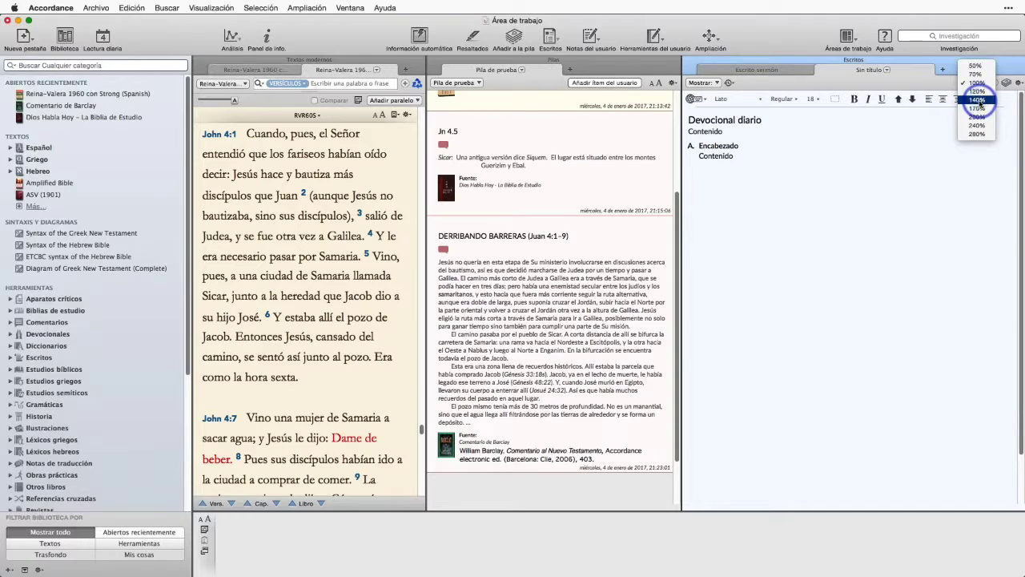
pyautogui.click(979, 100)
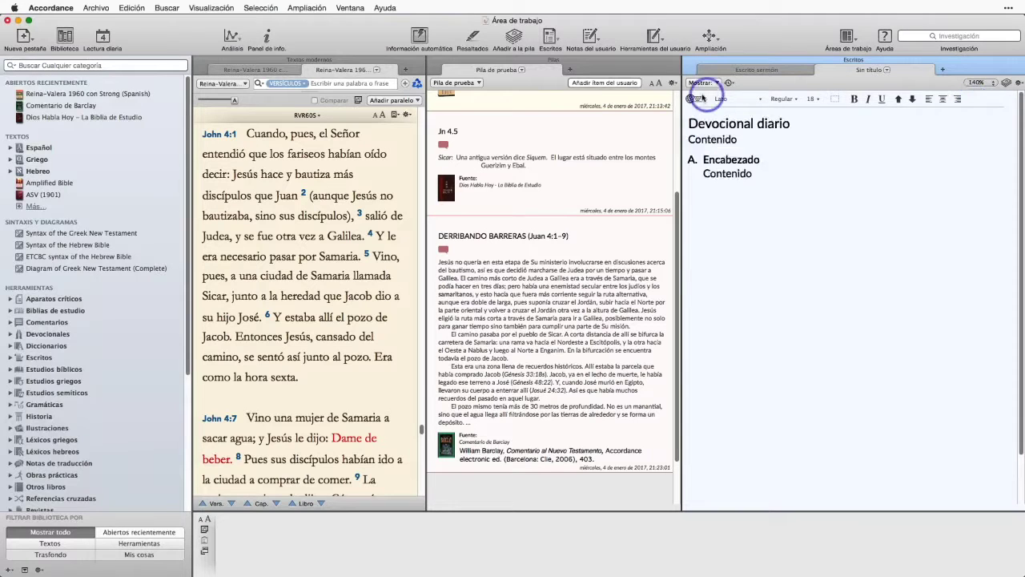
pyautogui.click(659, 84)
pyautogui.click(659, 84)
pyautogui.click(659, 84)
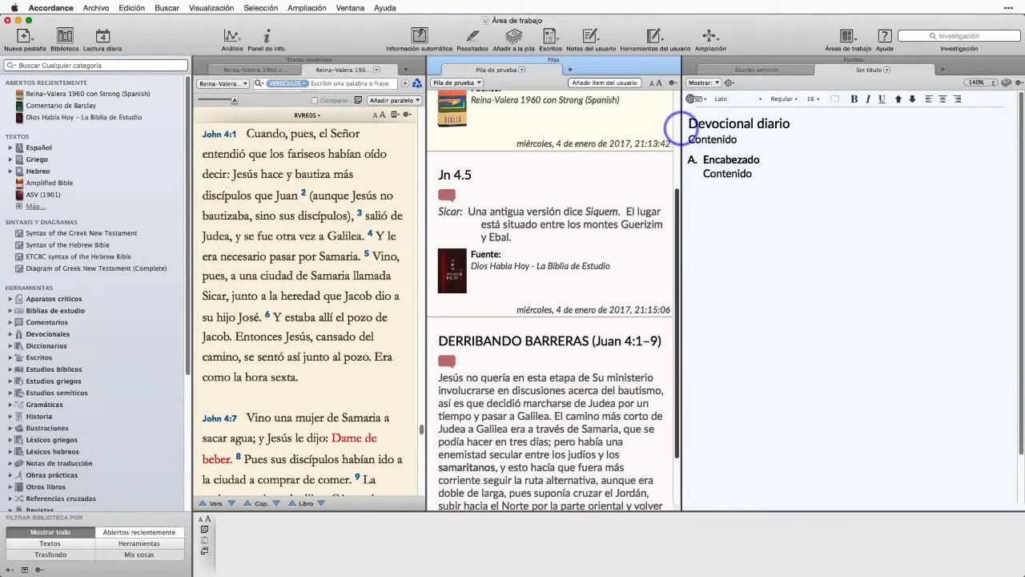
pyautogui.click(994, 85)
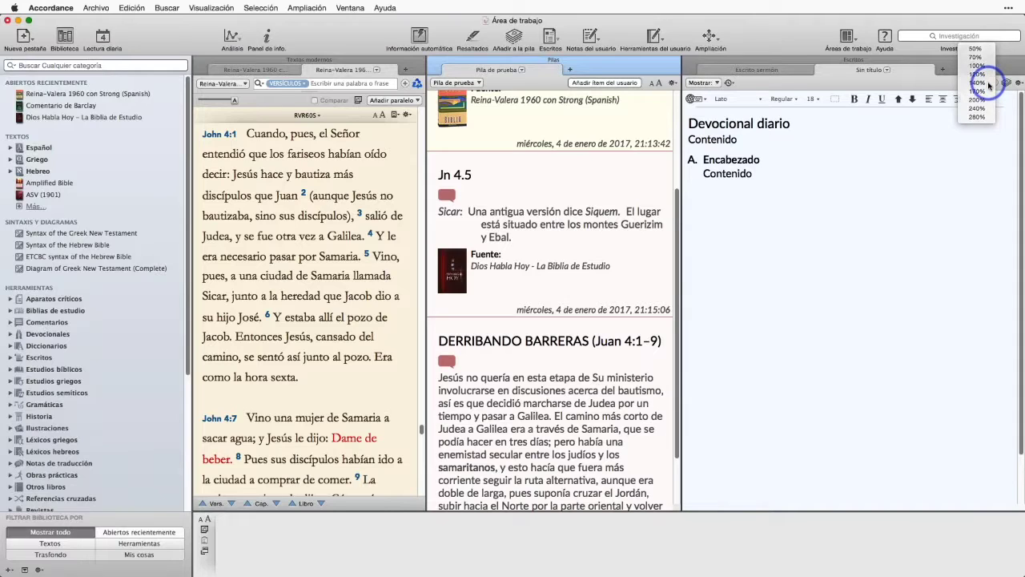
pyautogui.click(990, 83)
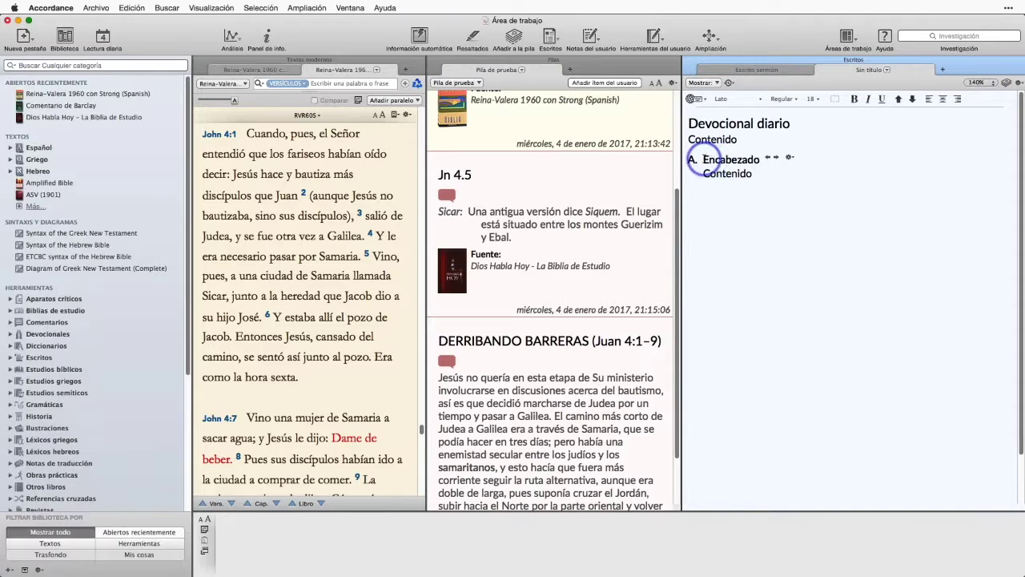
# - Add an item B to the outline and title item A "Lunes"
pyautogui.click(704, 157)
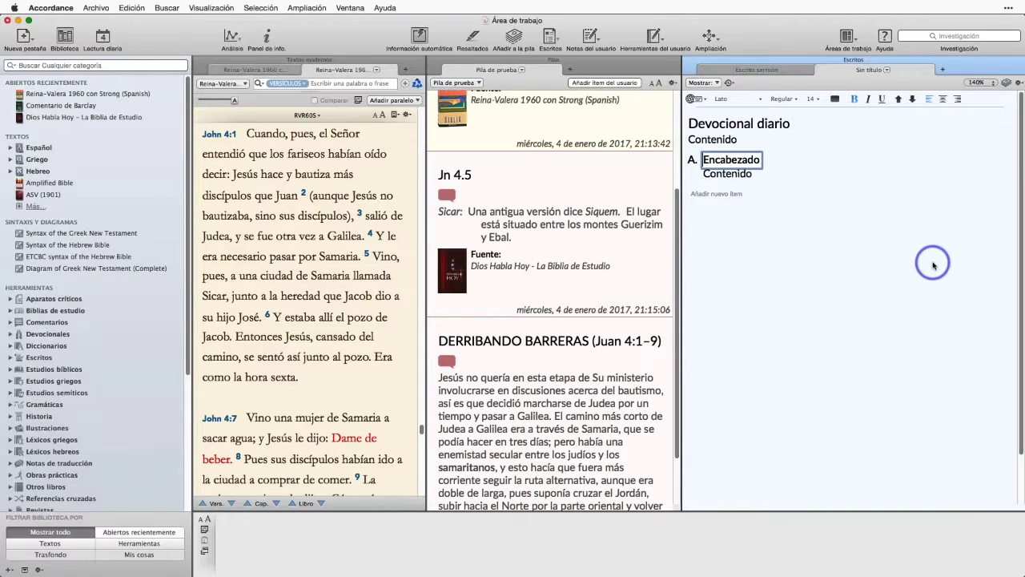
pyautogui.write('Lunes')
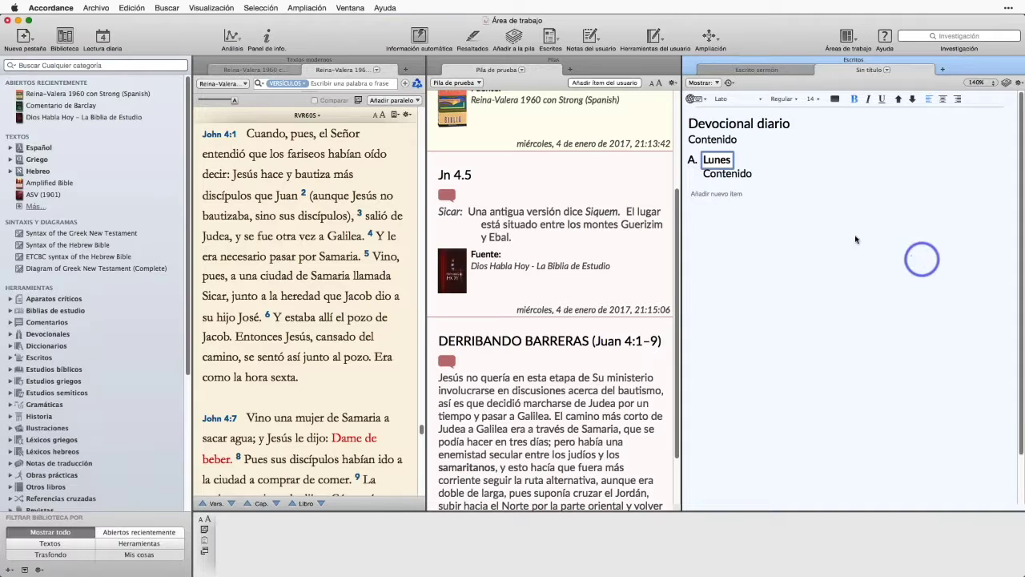
pyautogui.click(725, 194)
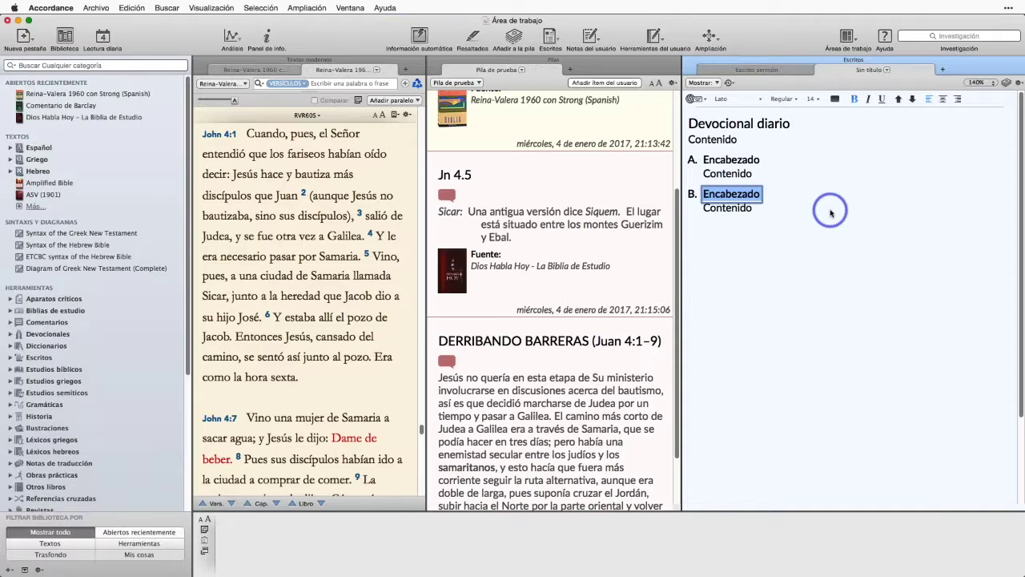
pyautogui.click(715, 161)
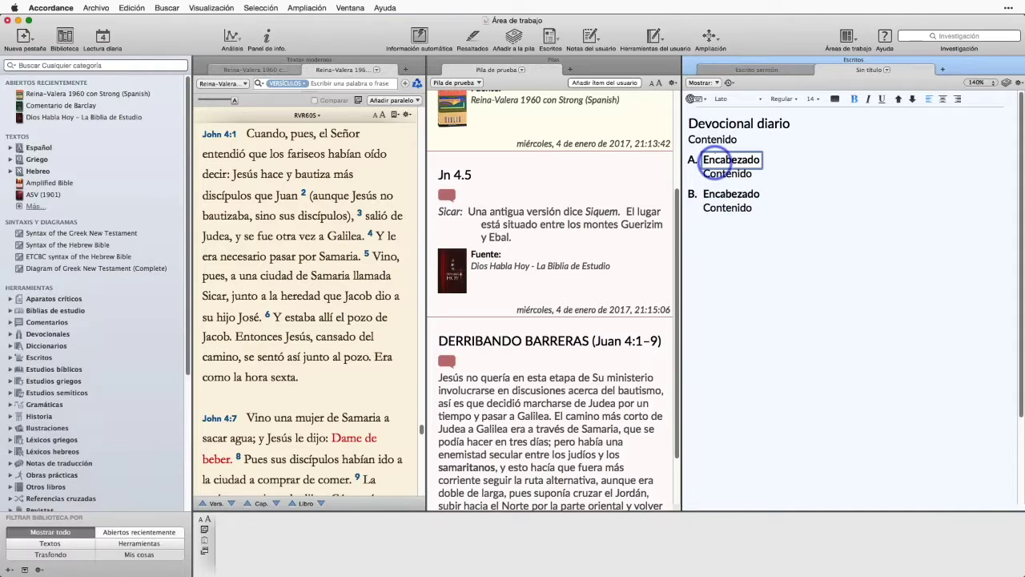
pyautogui.press('super+a')
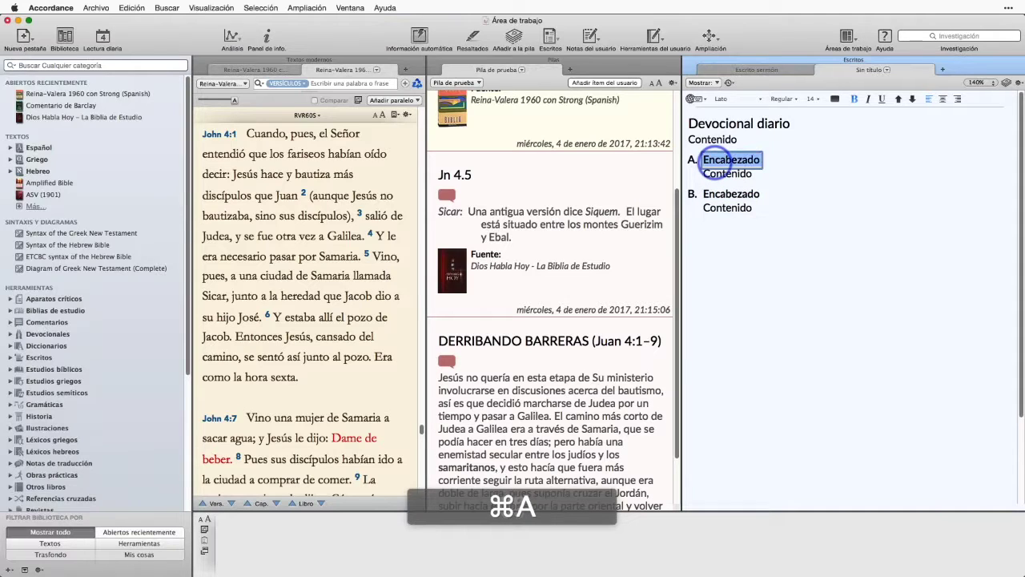
pyautogui.write('Luners')
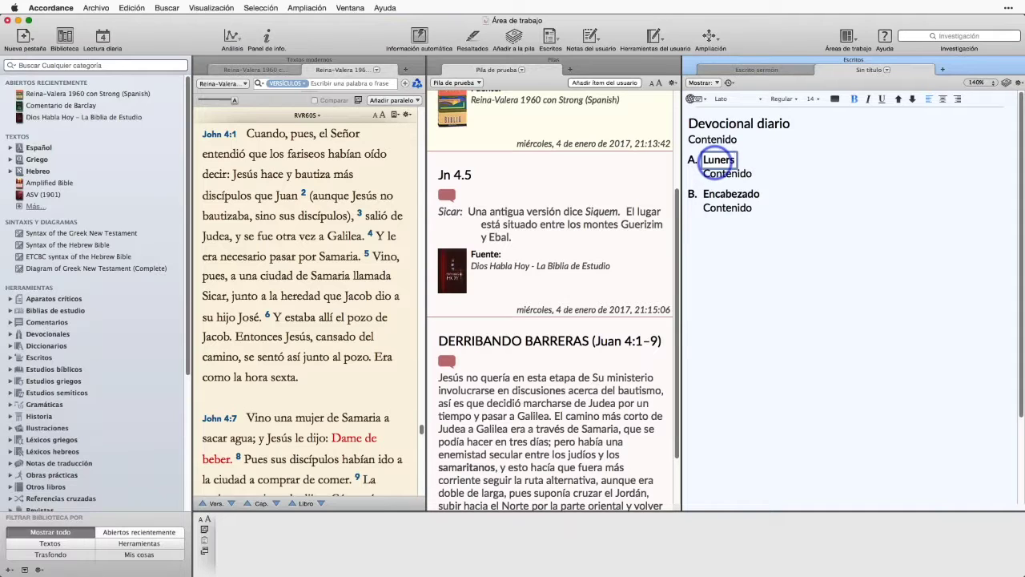
# - Title item B "Martes" and clear its placeholder content
pyautogui.press('Tab')
pyautogui.press('Tab')
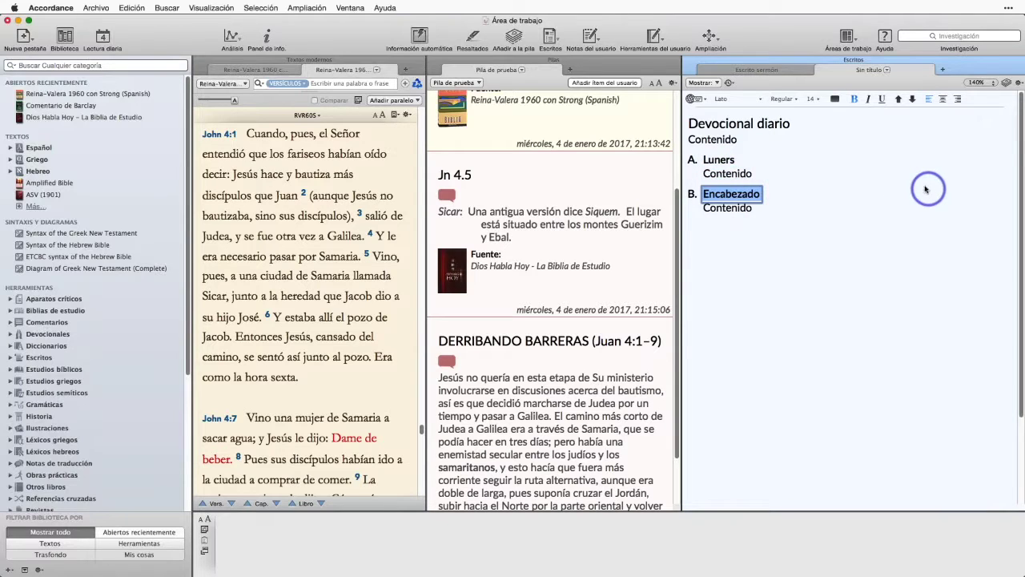
pyautogui.write('Martes')
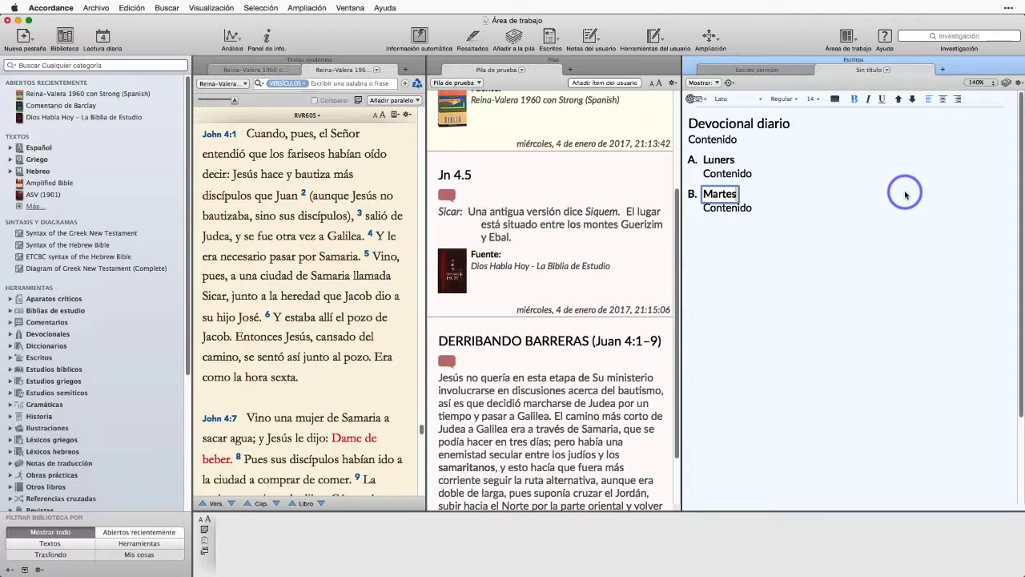
pyautogui.press('Tab')
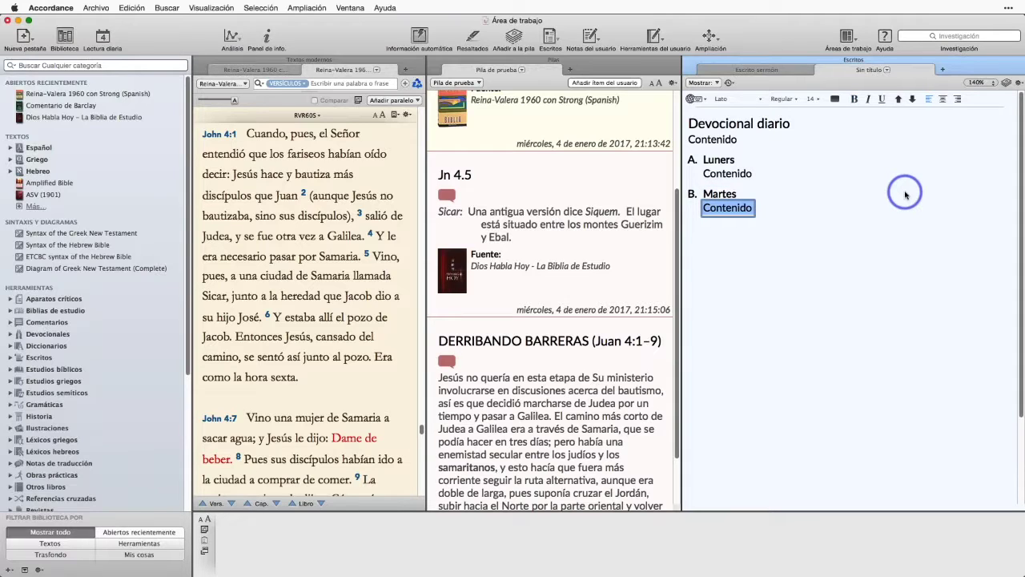
pyautogui.press('BackSpace')
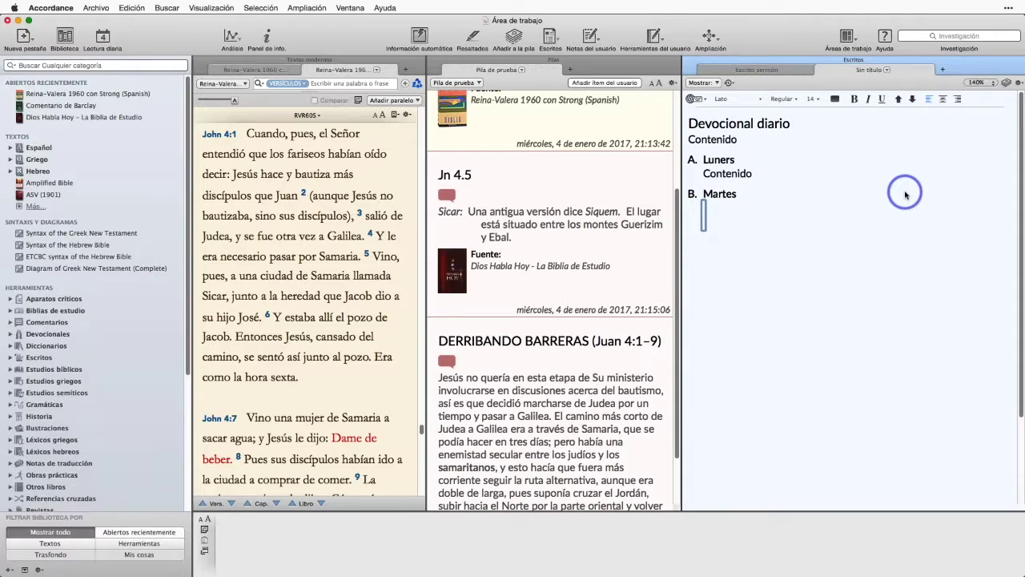
# - Add a new item after "Martes" and title it "Miércoles"
pyautogui.click(766, 192)
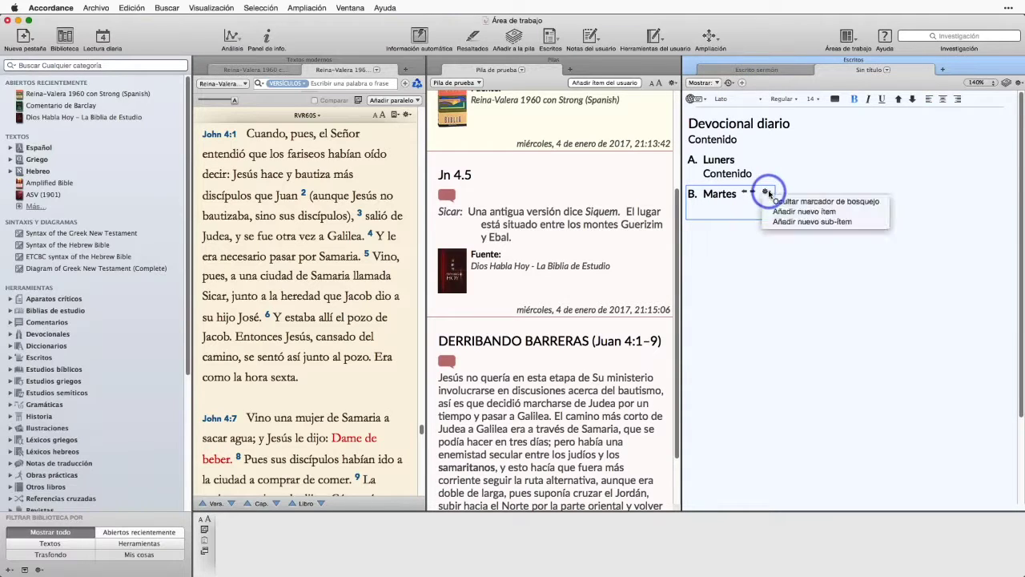
pyautogui.click(805, 211)
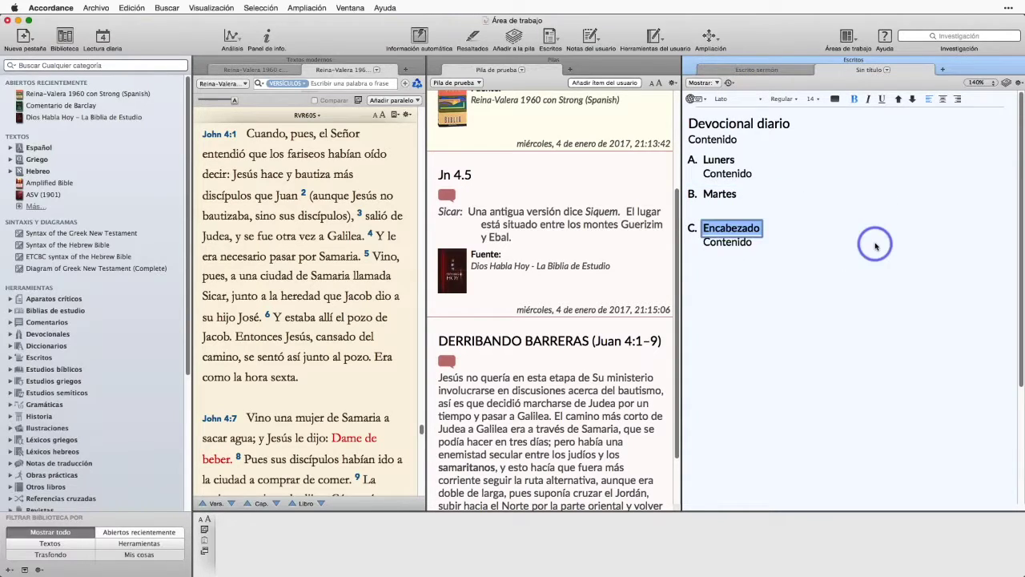
pyautogui.write('Miércoles')
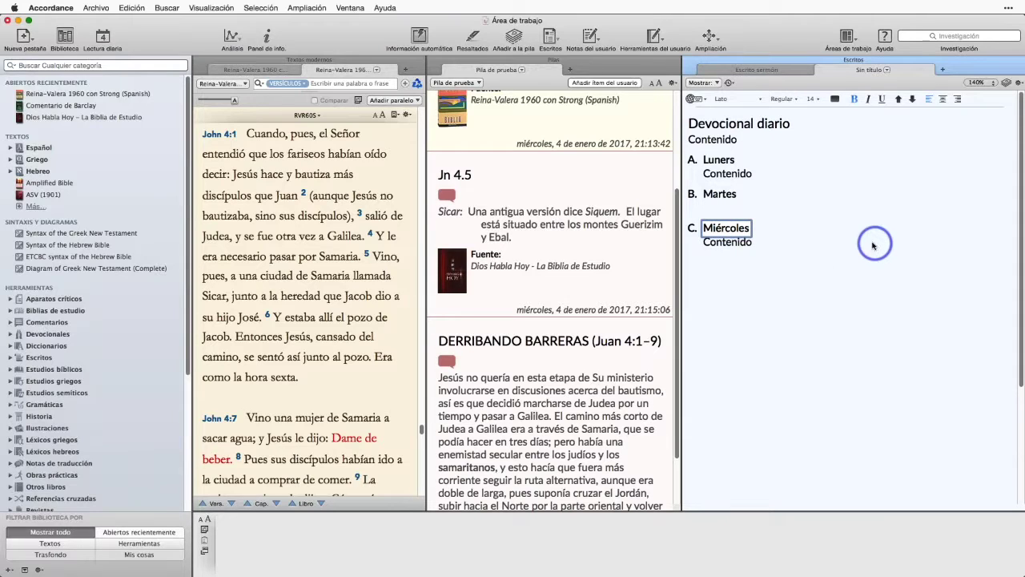
pyautogui.click(809, 256)
# - Correct the spelling of item A's heading to "Lunes" and replace its placeholder content with "Lectura bíblica:"
pyautogui.click(719, 159)
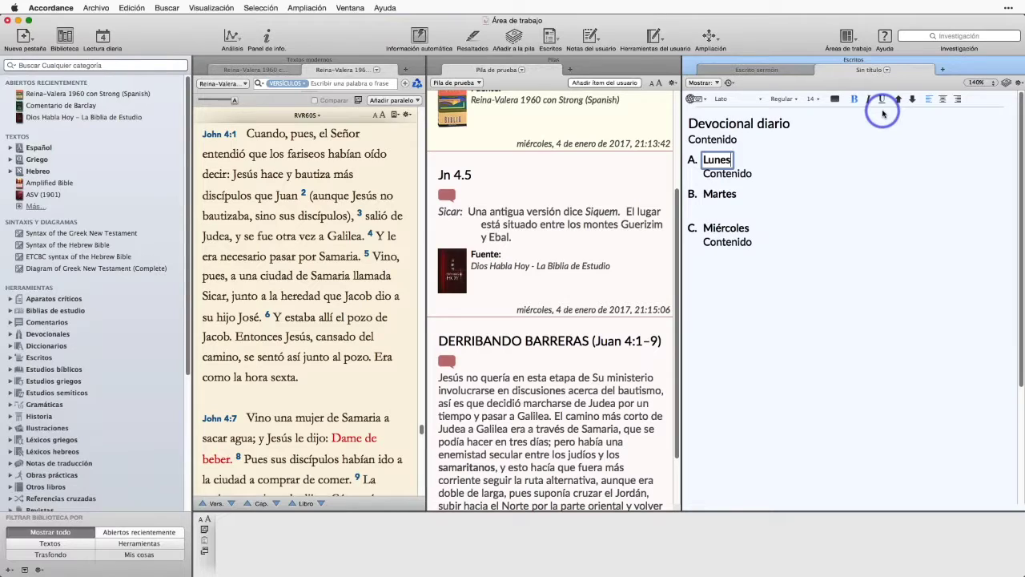
pyautogui.click(716, 173)
pyautogui.click(1023, 179)
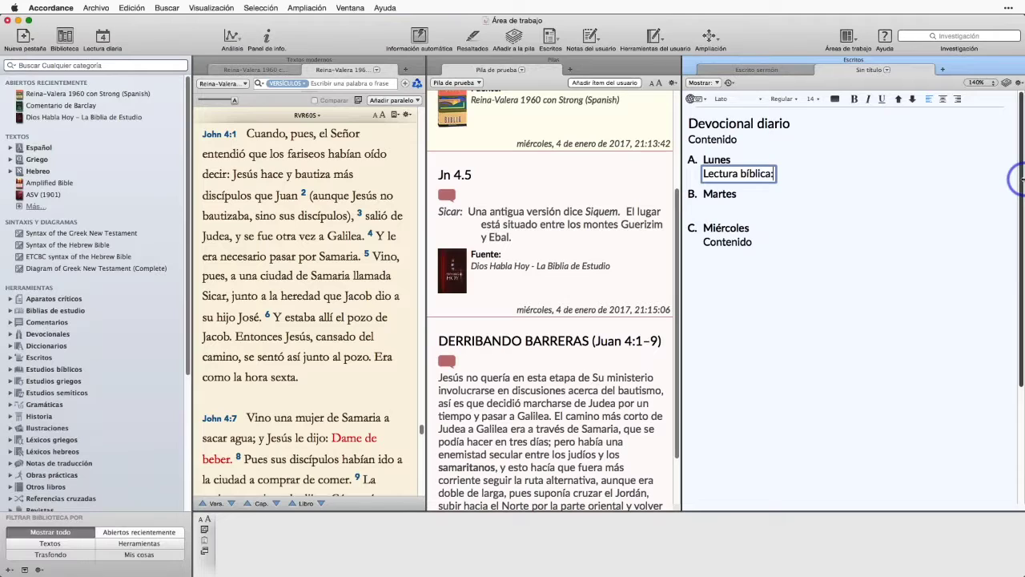
pyautogui.press('Tab')
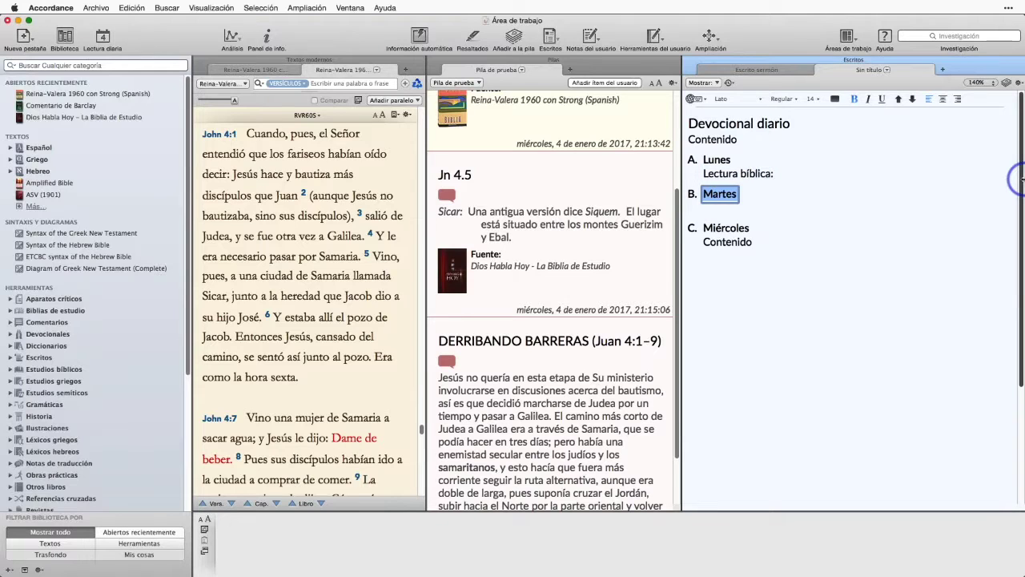
pyautogui.click(774, 174)
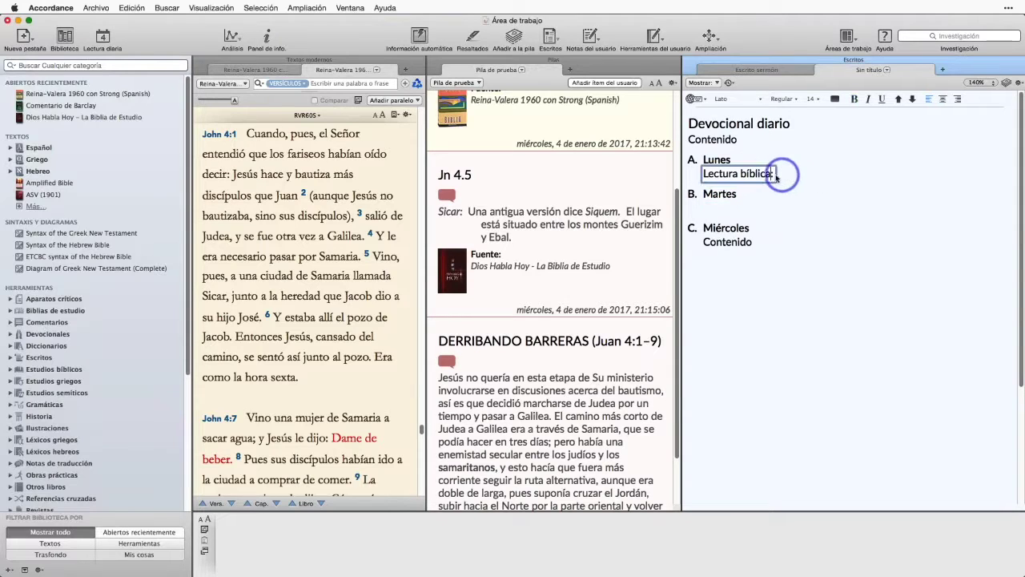
pyautogui.rightClick(774, 174)
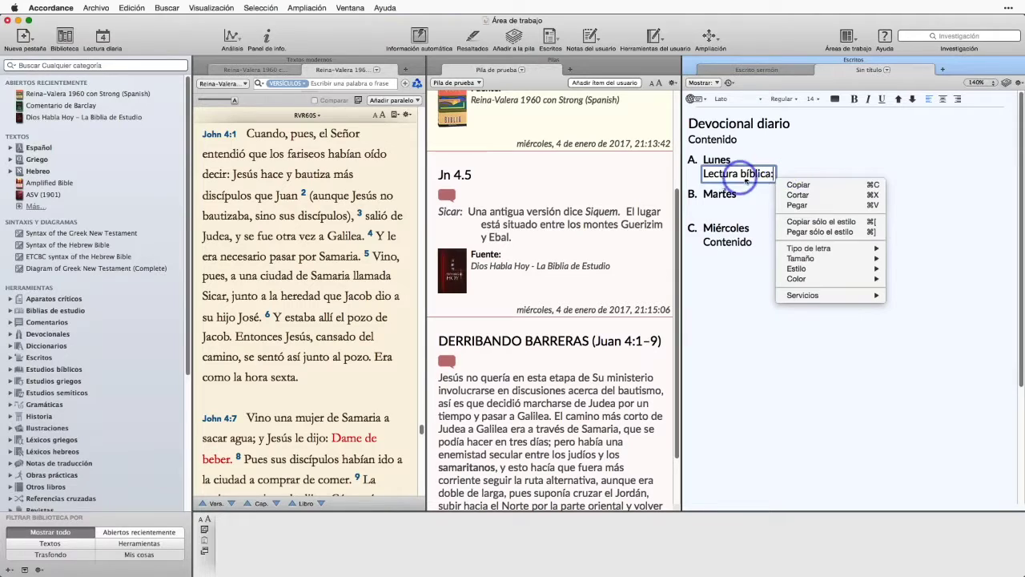
pyautogui.click(778, 173)
pyautogui.rightClick(782, 175)
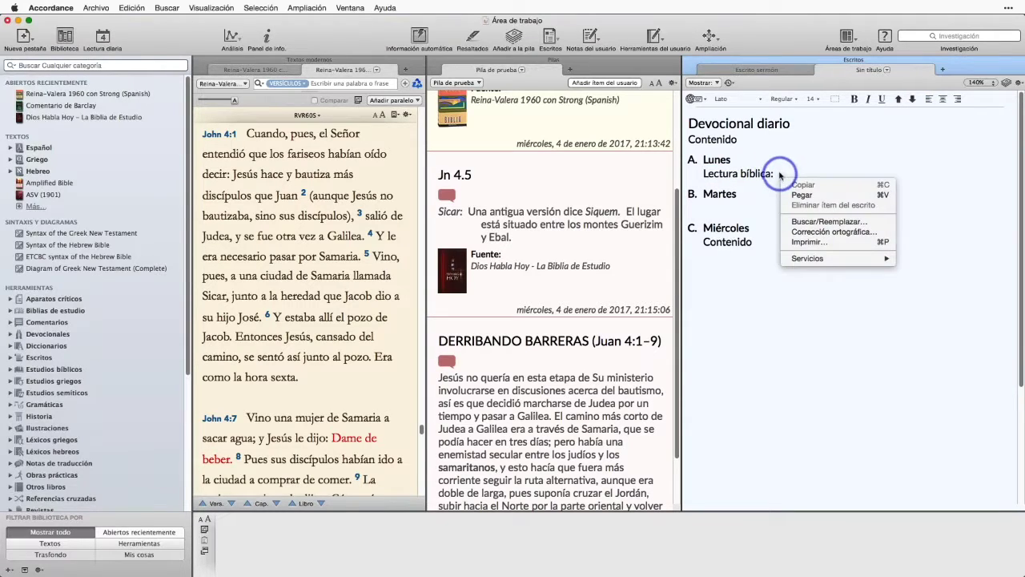
pyautogui.click(775, 173)
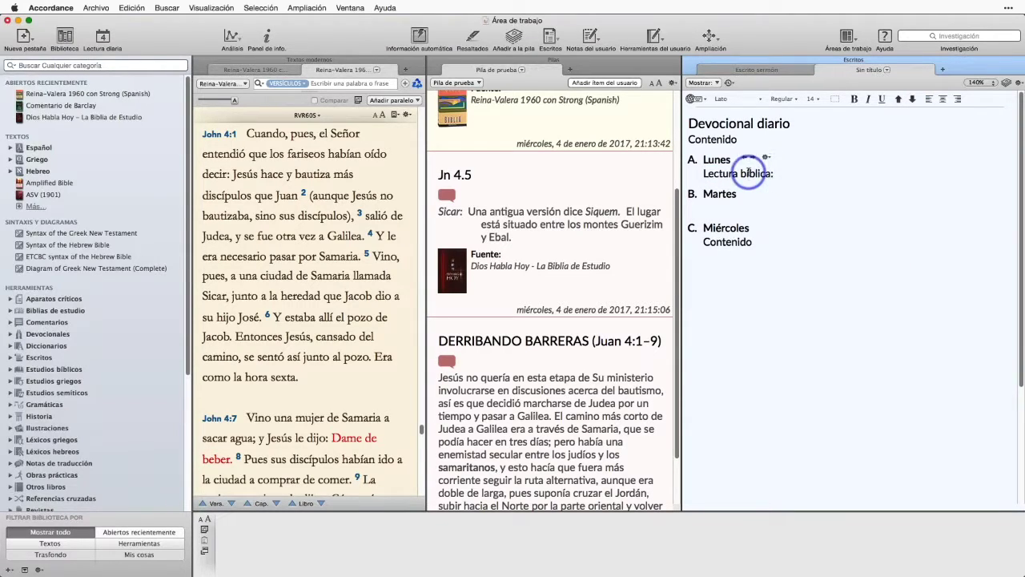
# - Add a sub-item under "Lunes" and title it "Motivos de oración:"
pyautogui.click(767, 158)
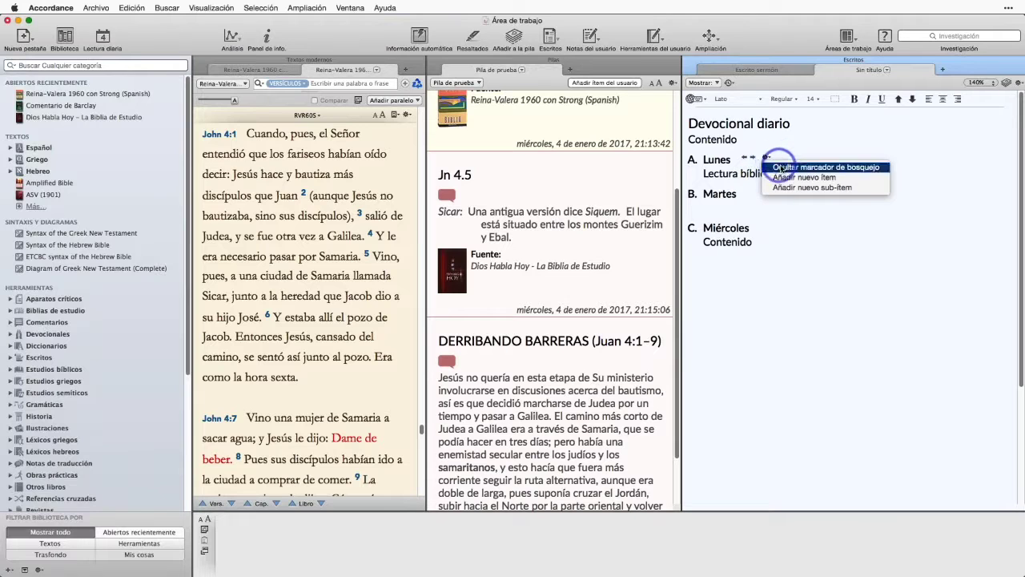
pyautogui.click(804, 187)
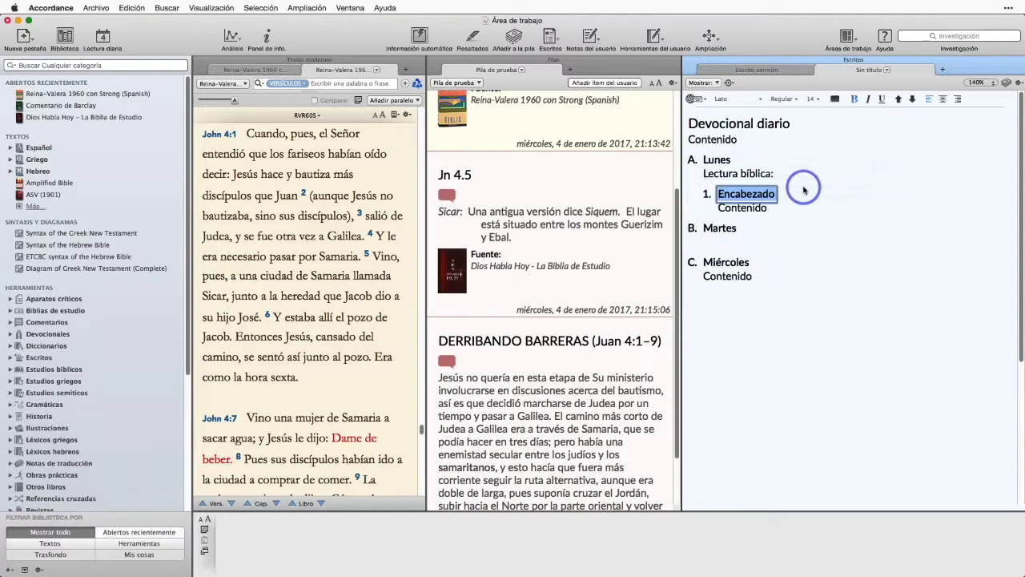
pyautogui.write('Motivos de oración:')
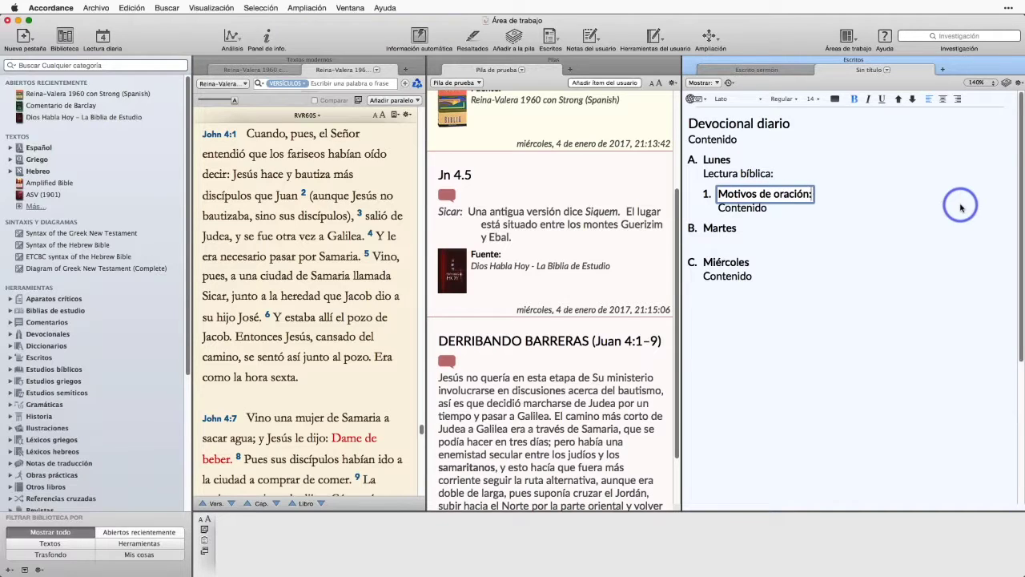
pyautogui.click(872, 350)
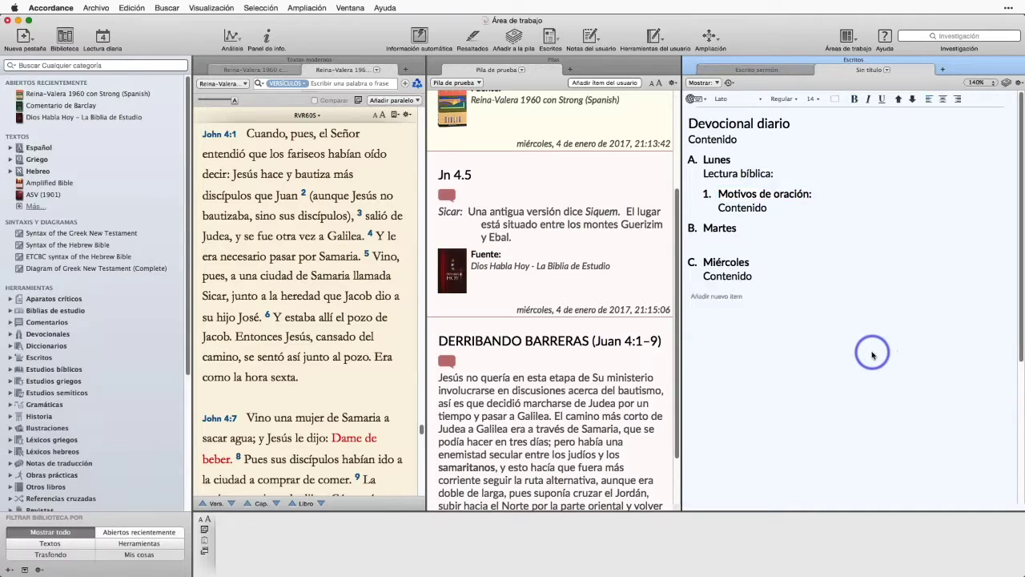
pyautogui.moveTo(698, 162)
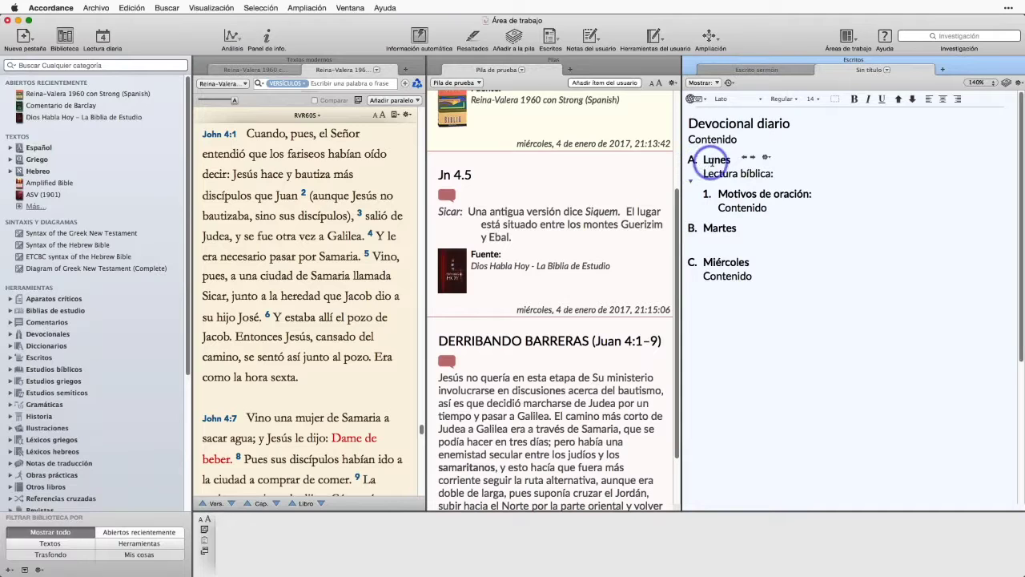
pyautogui.moveTo(739, 252)
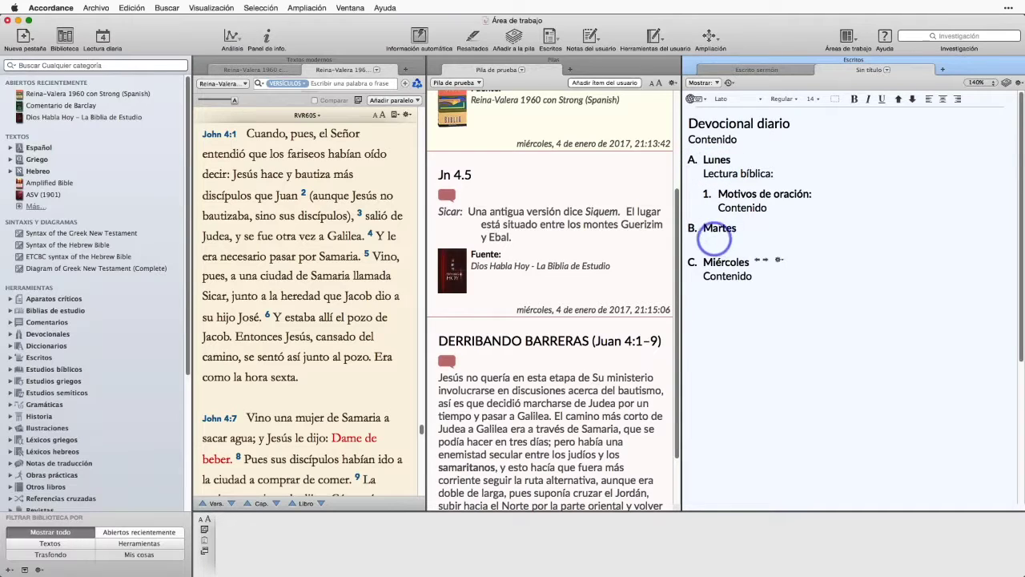
pyautogui.moveTo(705, 207)
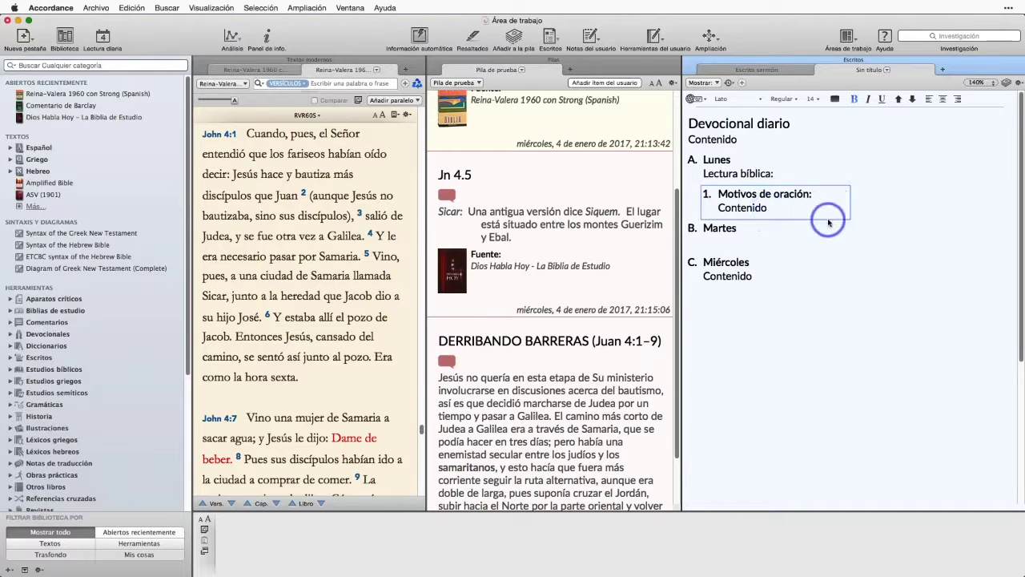
pyautogui.click(772, 210)
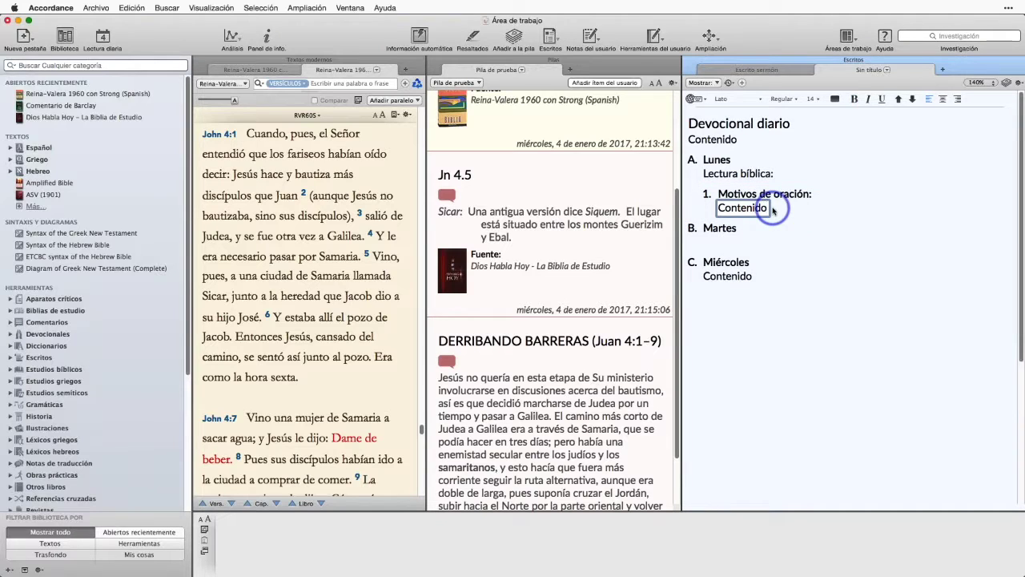
pyautogui.click(901, 312)
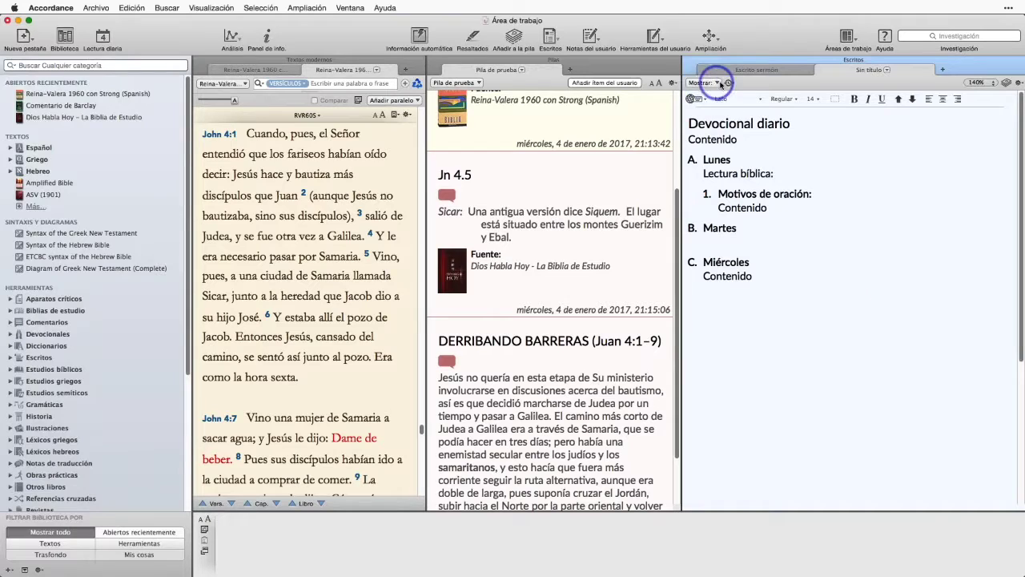
# - Show the summary (Resumen) of each outline item and hide the content (Contenido)
pyautogui.click(719, 83)
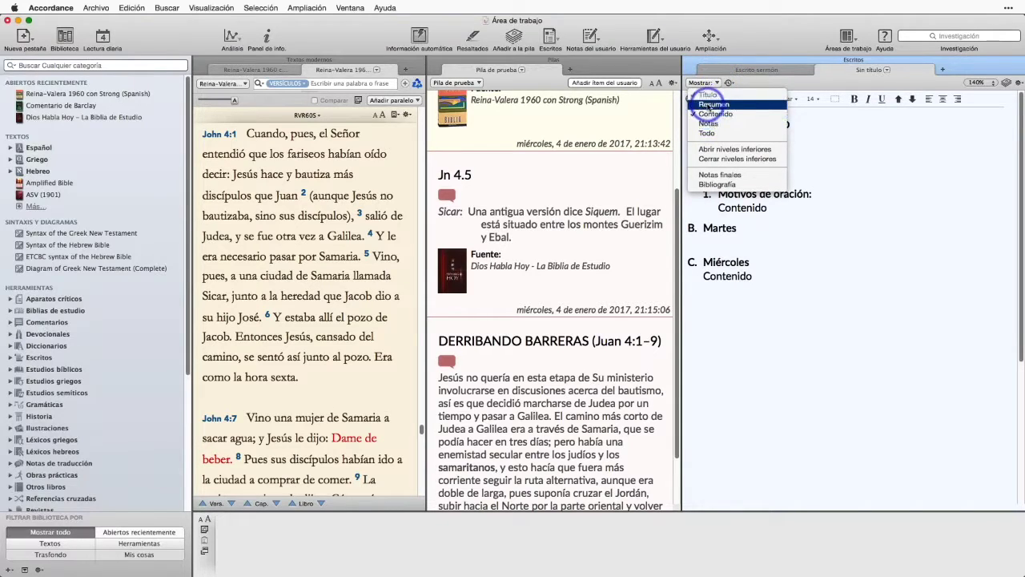
pyautogui.click(708, 105)
pyautogui.click(717, 83)
pyautogui.click(706, 114)
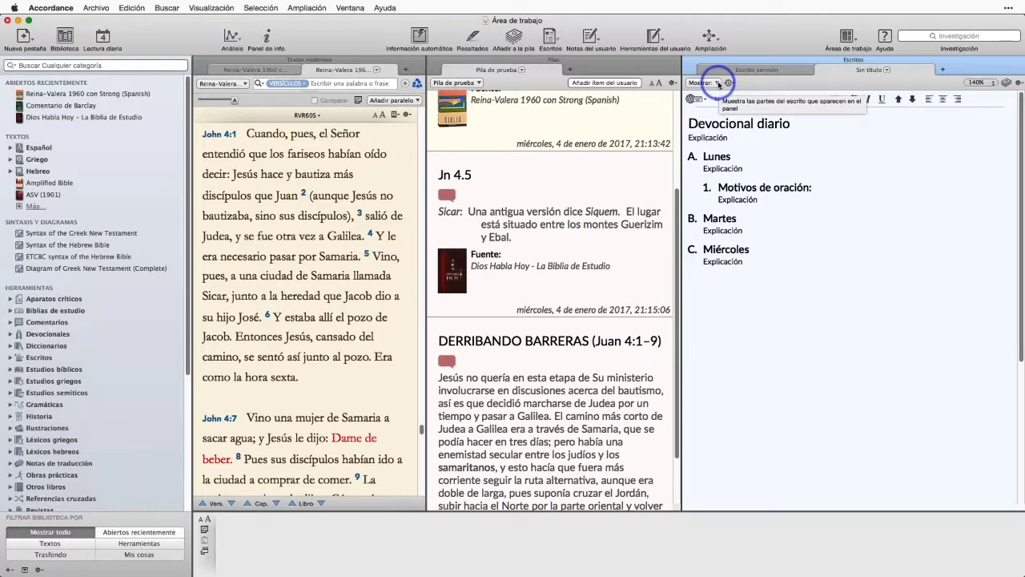
# - Hide the summaries so only the item titles are displayed, and show the summaries again
pyautogui.click(717, 84)
pyautogui.click(708, 105)
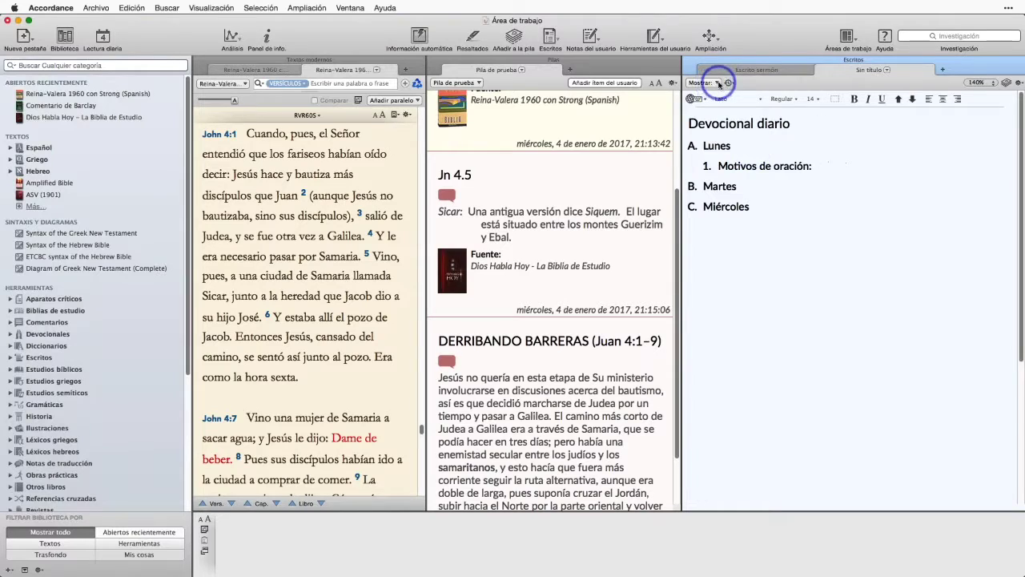
pyautogui.click(719, 83)
pyautogui.click(712, 105)
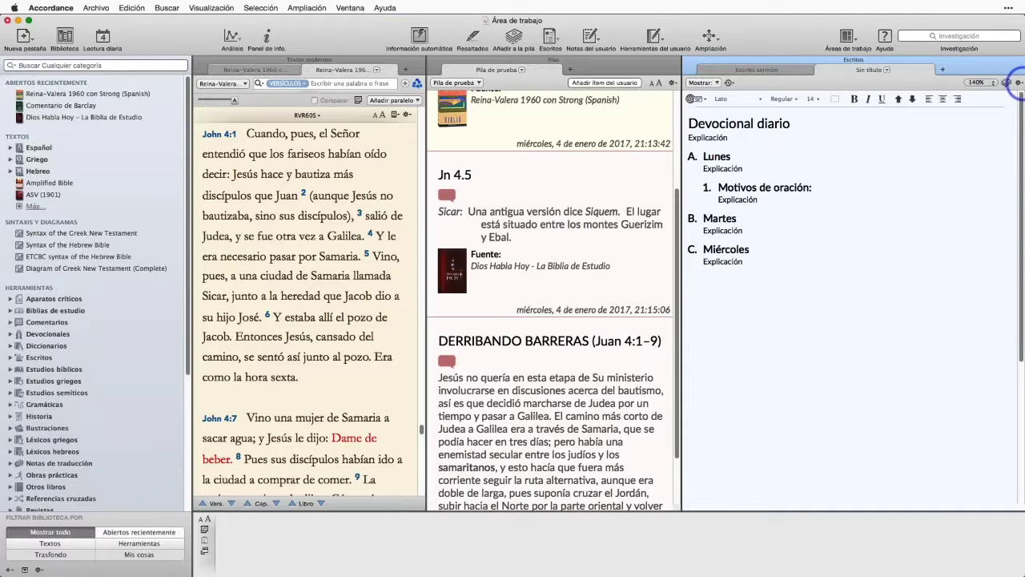
# - Save the outline as a writing template named "Devocional diario"
pyautogui.click(1018, 83)
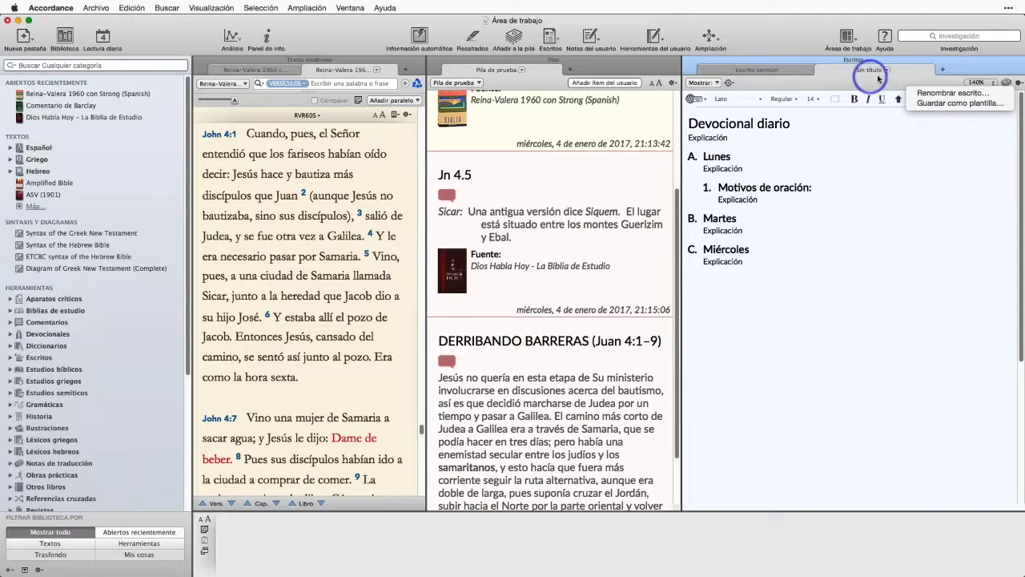
pyautogui.click(953, 103)
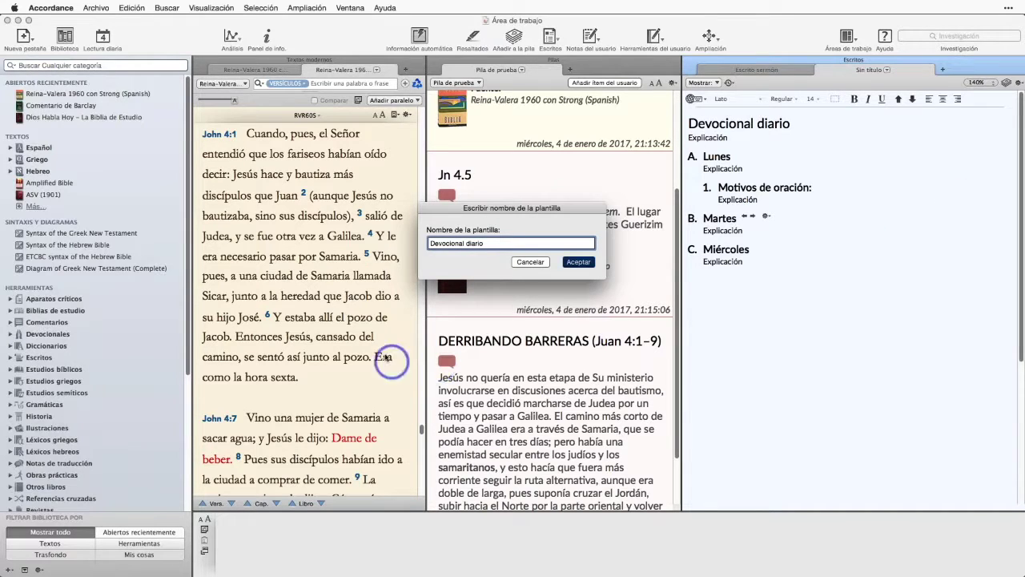
pyautogui.click(578, 262)
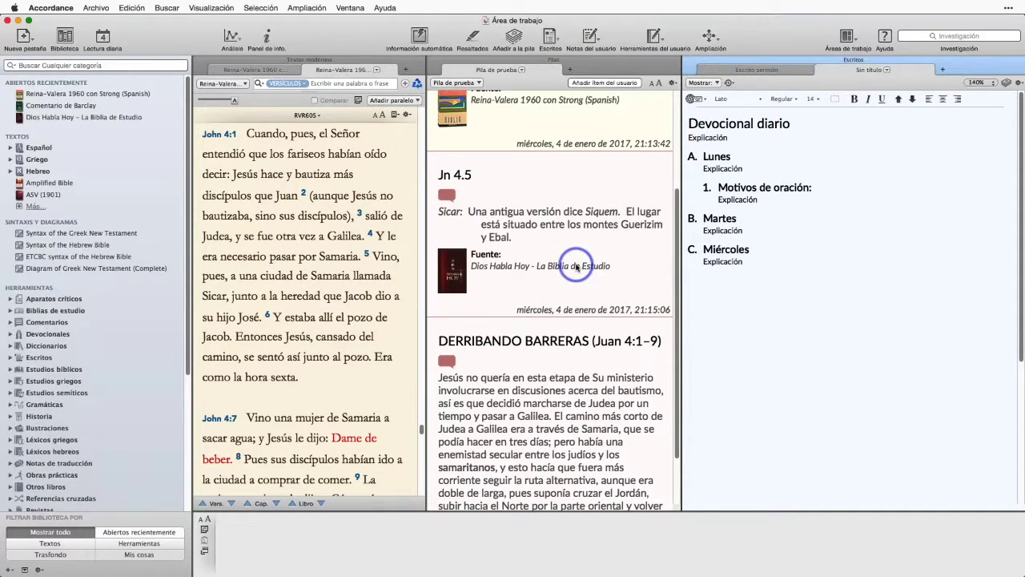
# - Start a new writing, look for the custom "Devocional diario" template in the template gallery, and close the gallery
pyautogui.click(554, 40)
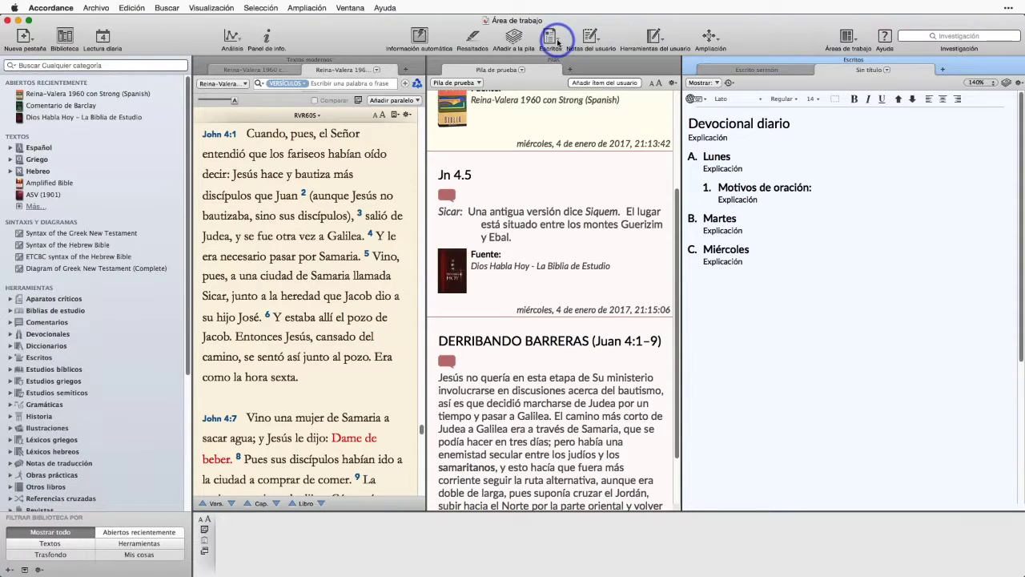
pyautogui.rightClick(557, 40)
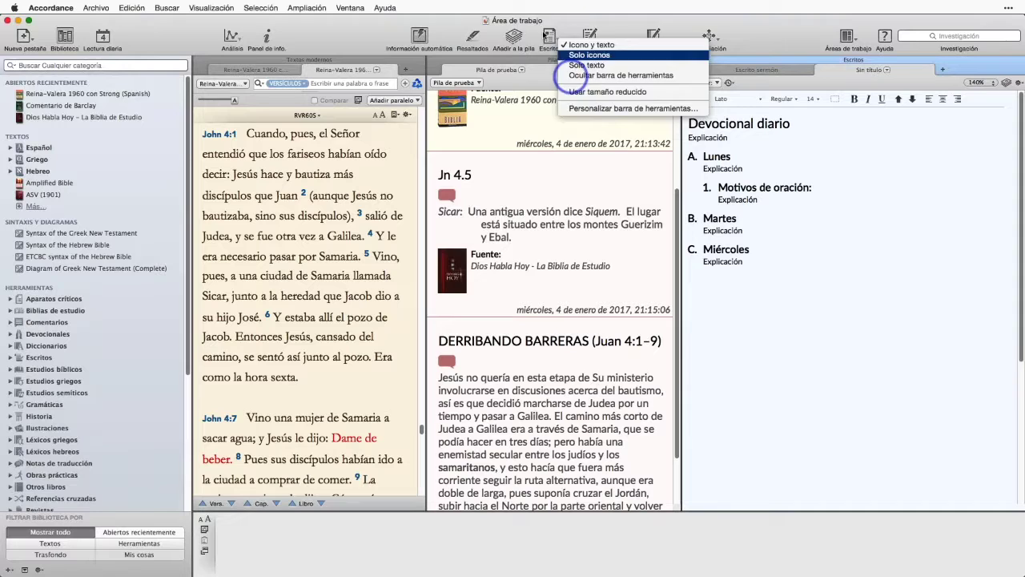
pyautogui.click(566, 20)
pyautogui.click(554, 40)
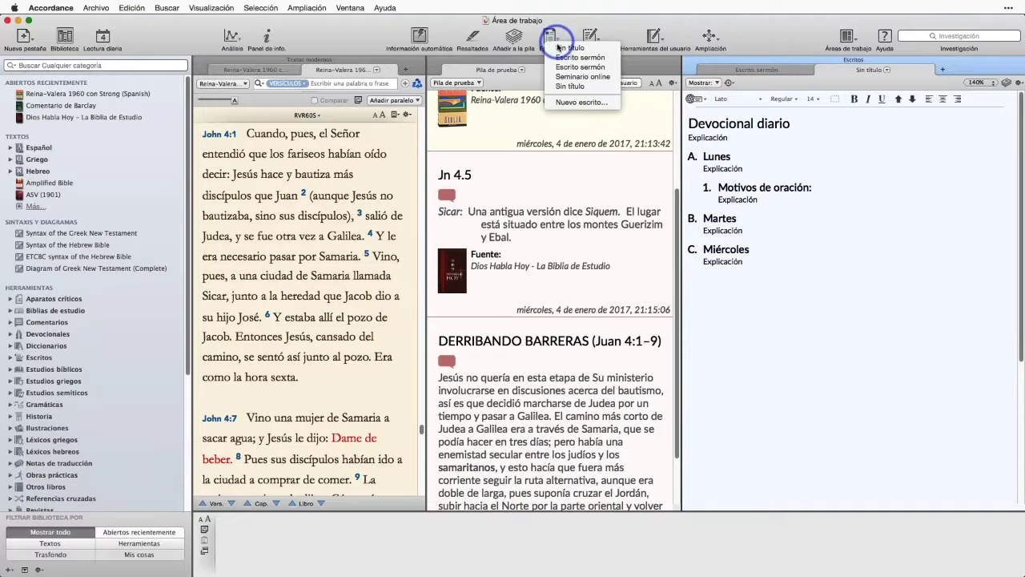
pyautogui.click(569, 102)
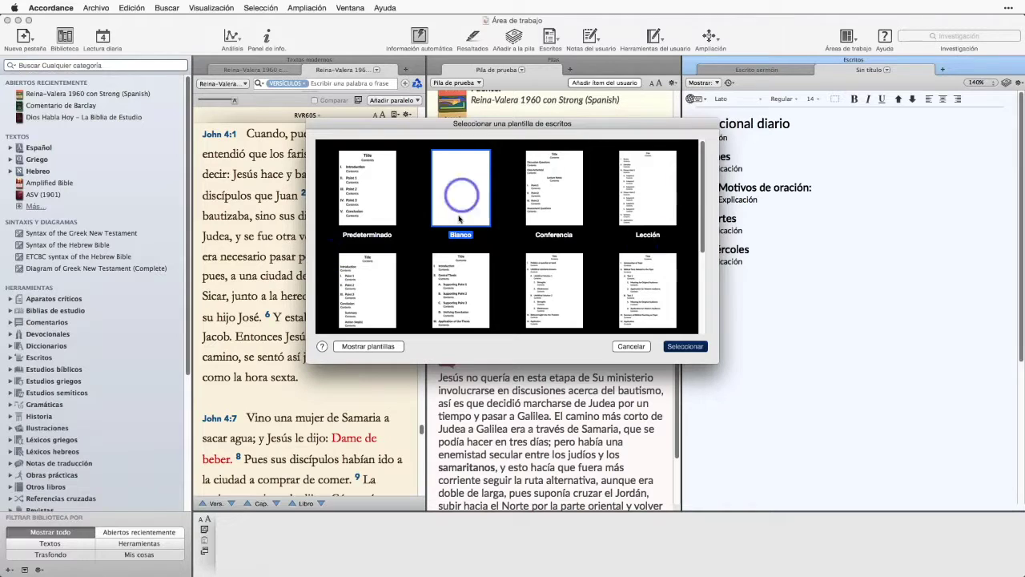
pyautogui.moveTo(701, 234); pyautogui.dragTo(710, 336)
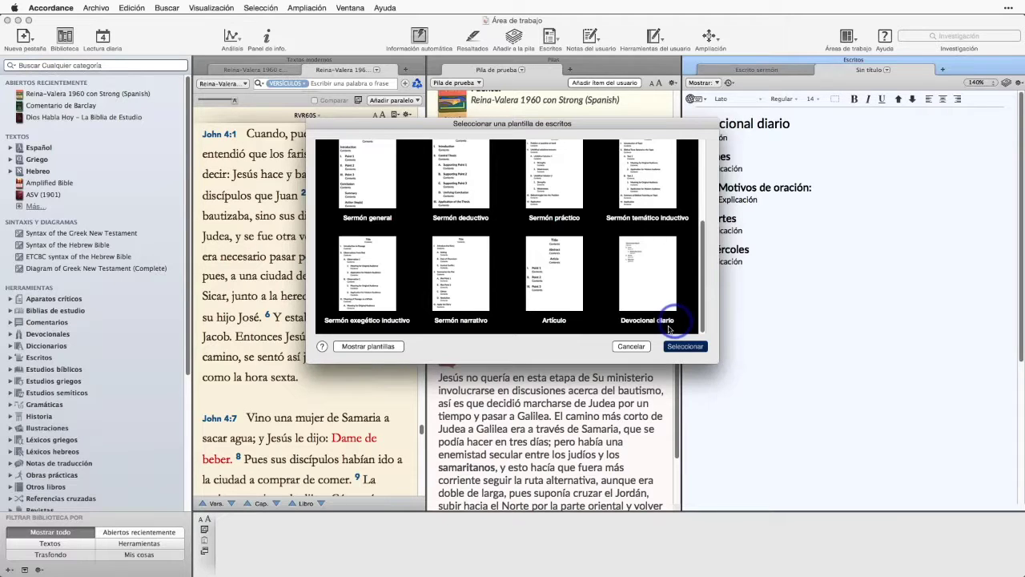
pyautogui.click(684, 346)
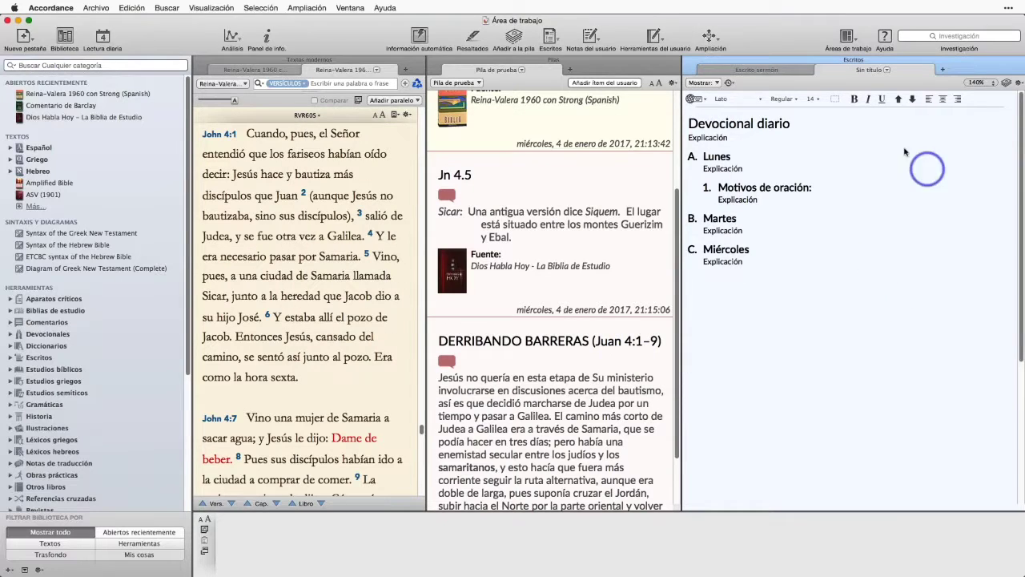
# - Rename the untitled writing's tab as "Devocional" and check the list of saved writings
pyautogui.click(886, 71)
pyautogui.click(909, 81)
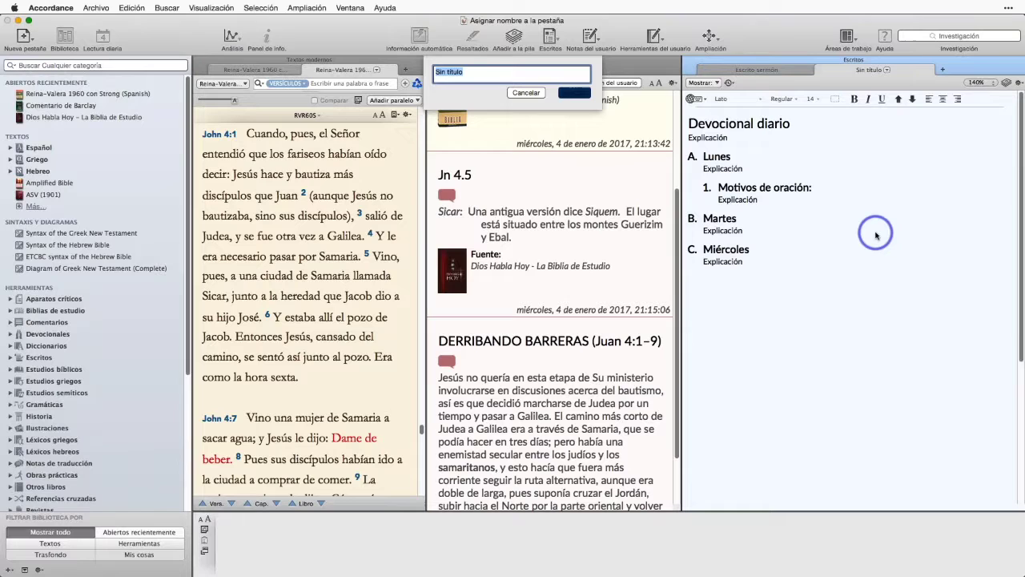
pyautogui.write('Devocional')
pyautogui.press('Return')
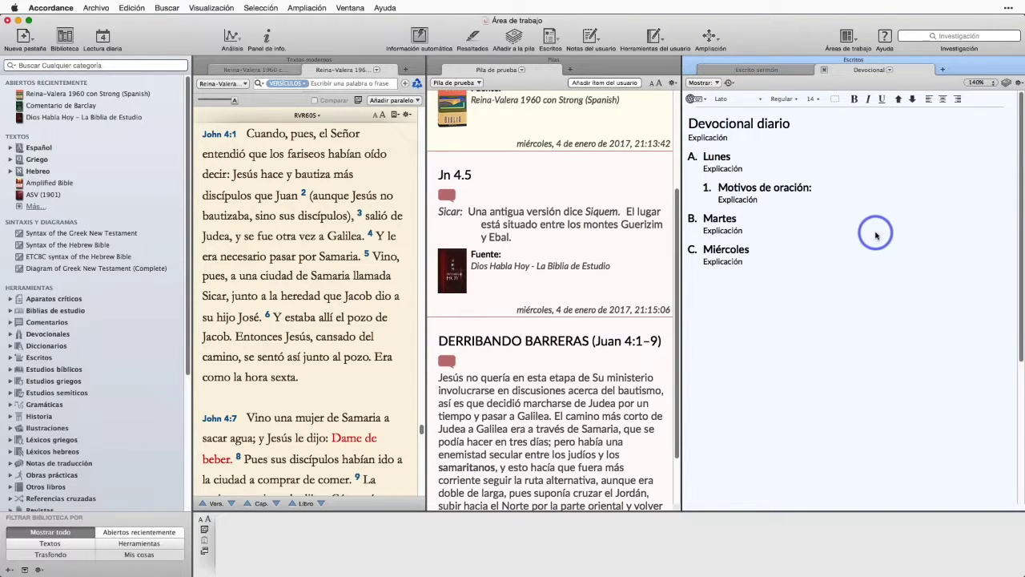
pyautogui.click(558, 41)
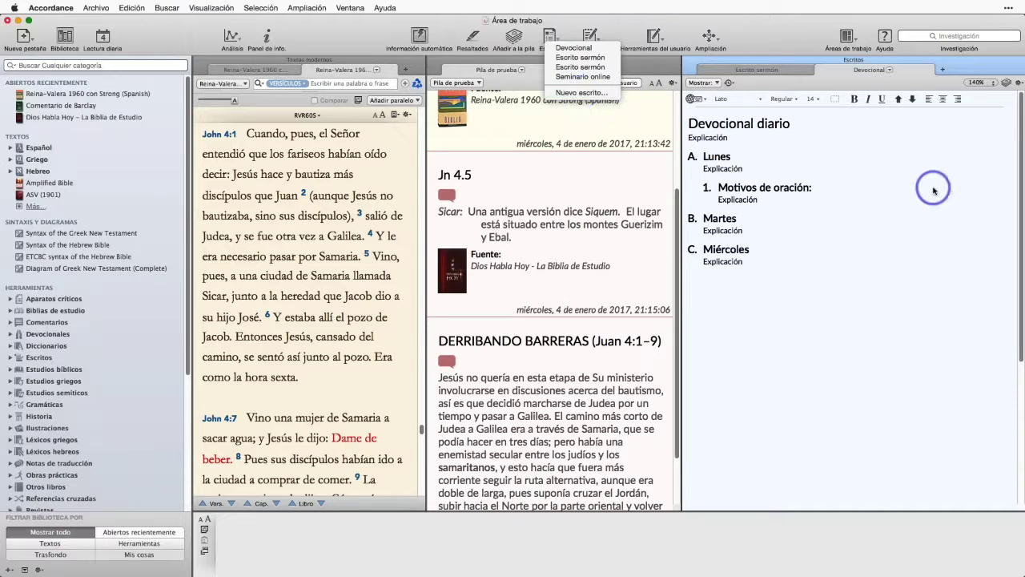
pyautogui.click(933, 190)
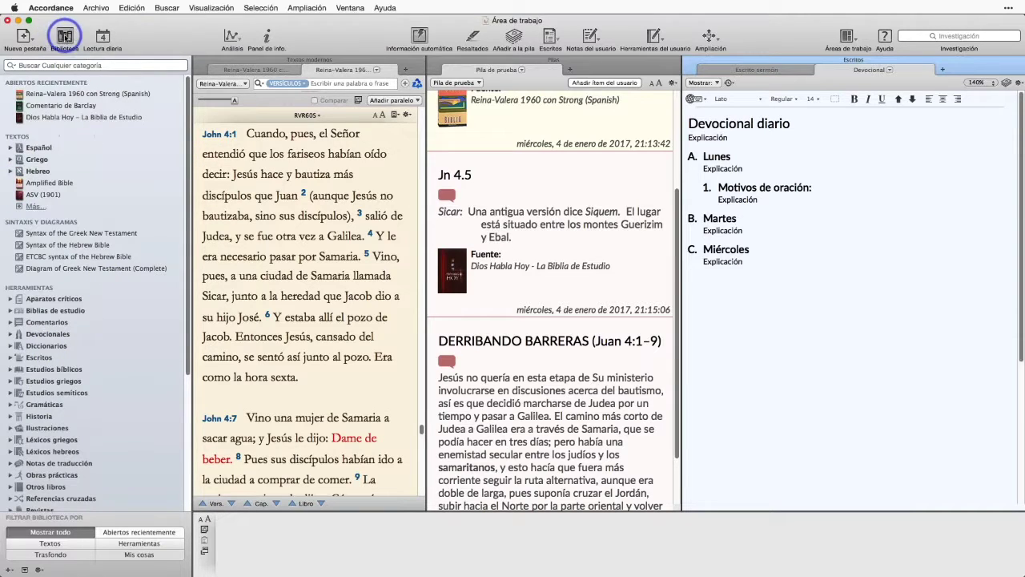
# - Filter the library to Mis cosas and expand the Mis pilas and Mis escritos groups
pyautogui.click(65, 37)
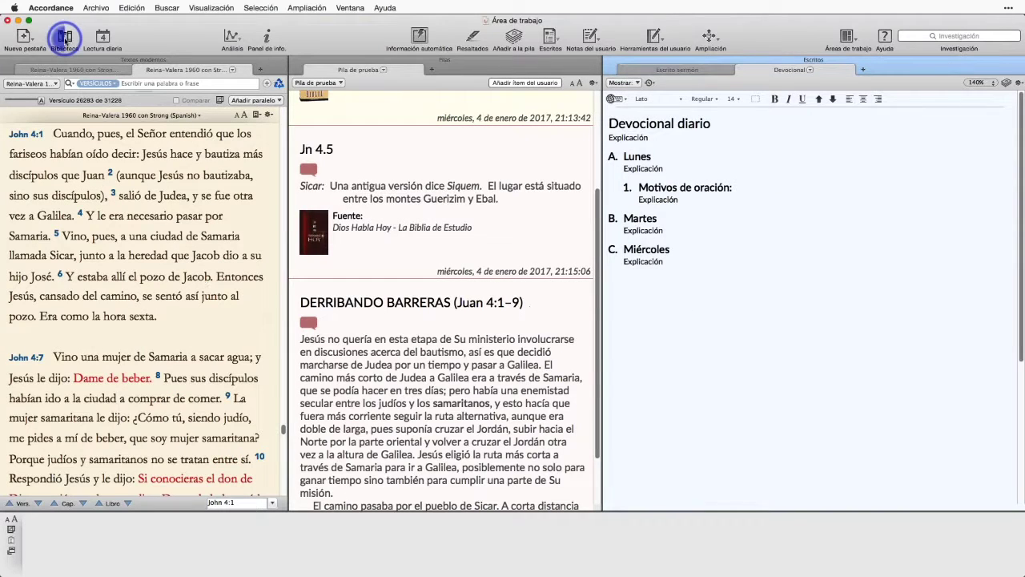
pyautogui.click(65, 38)
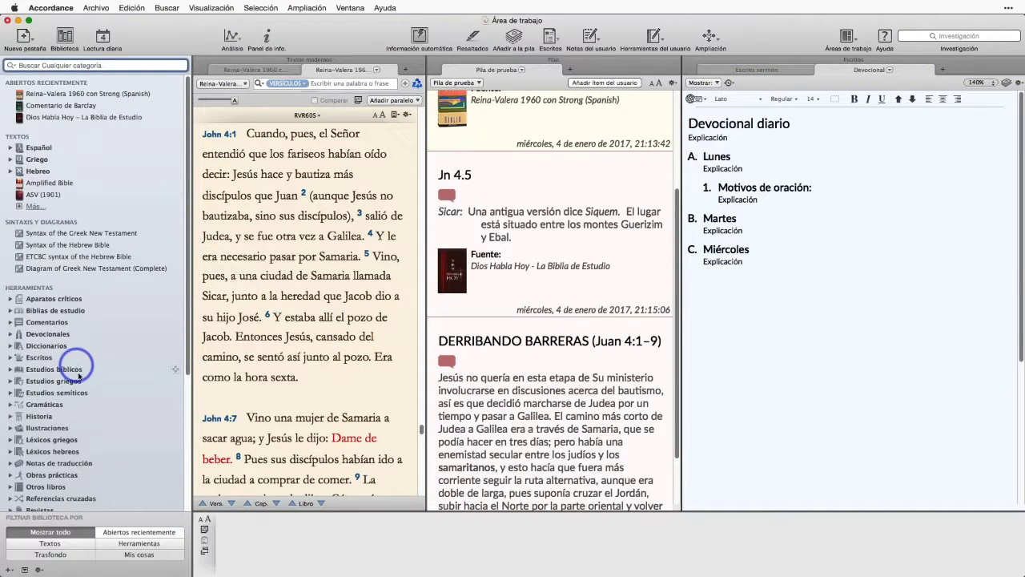
pyautogui.click(132, 556)
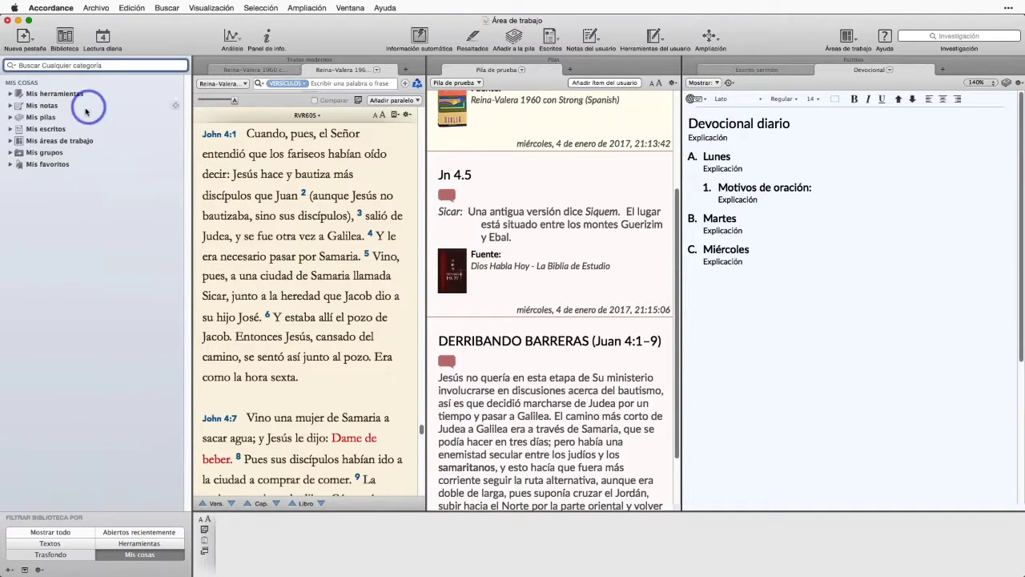
pyautogui.click(10, 117)
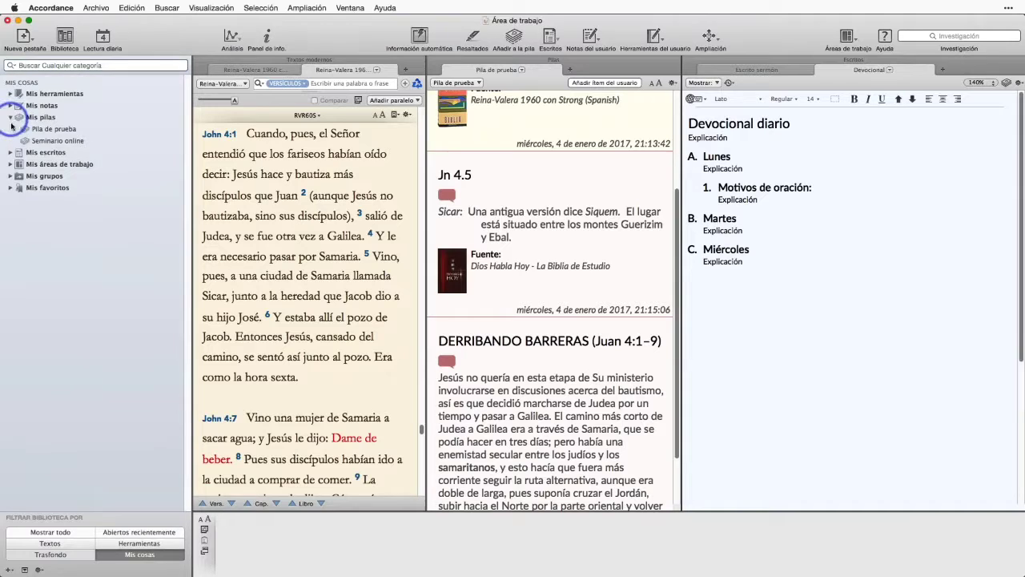
pyautogui.click(11, 152)
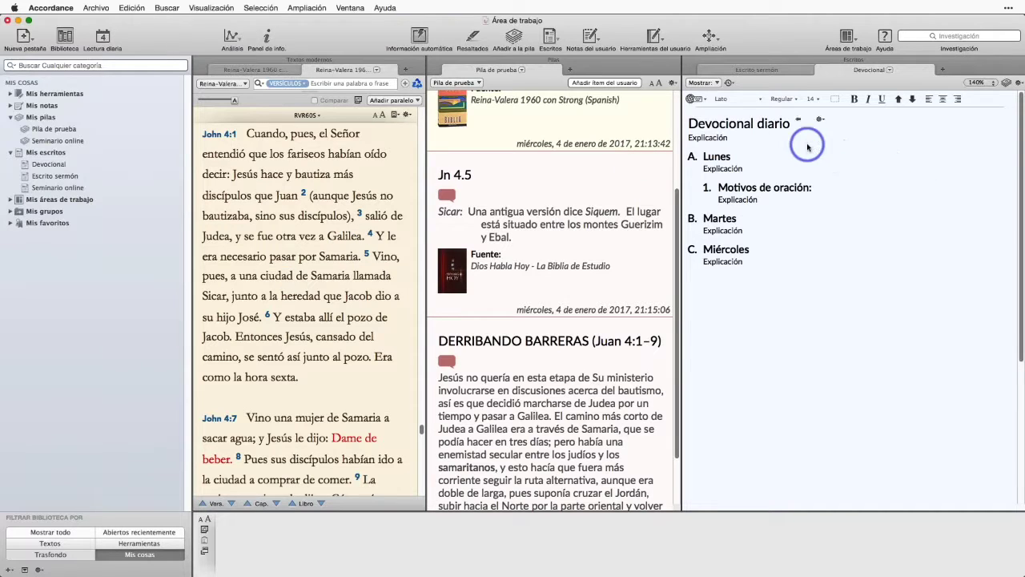
# - View the list of saved versions for the Devocional writing and for the Escrito sermón writing
pyautogui.click(731, 83)
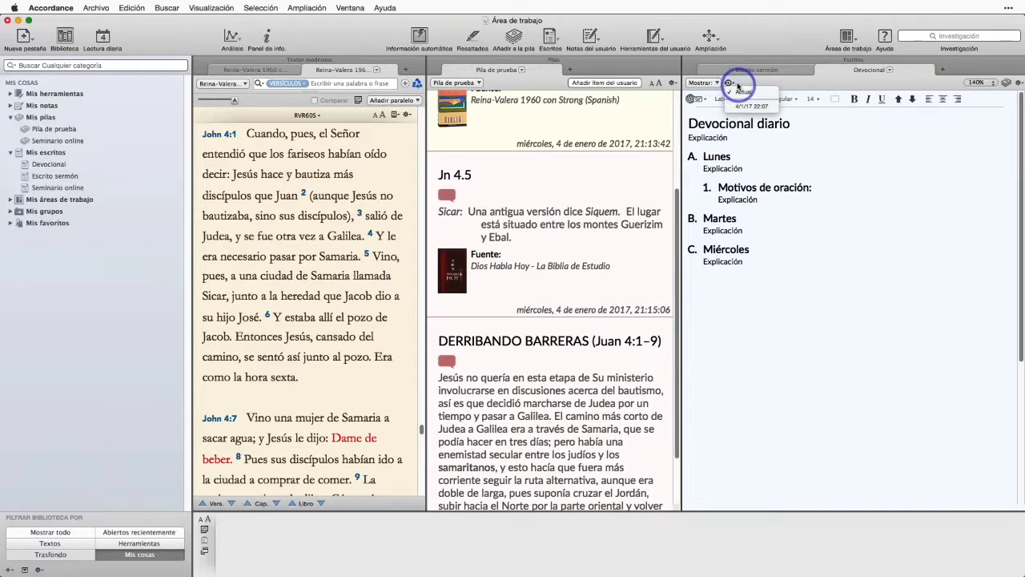
pyautogui.click(781, 72)
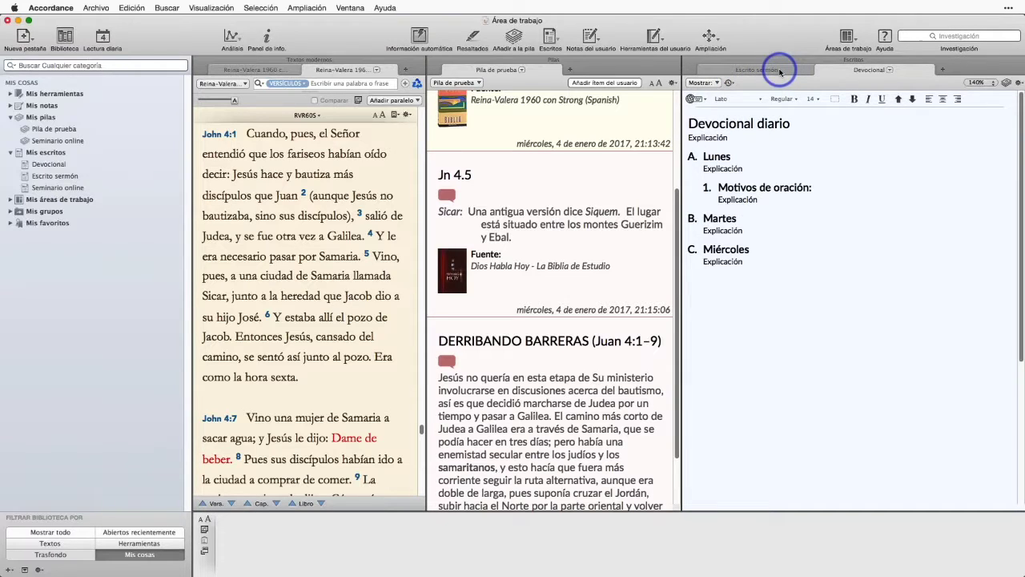
pyautogui.click(755, 70)
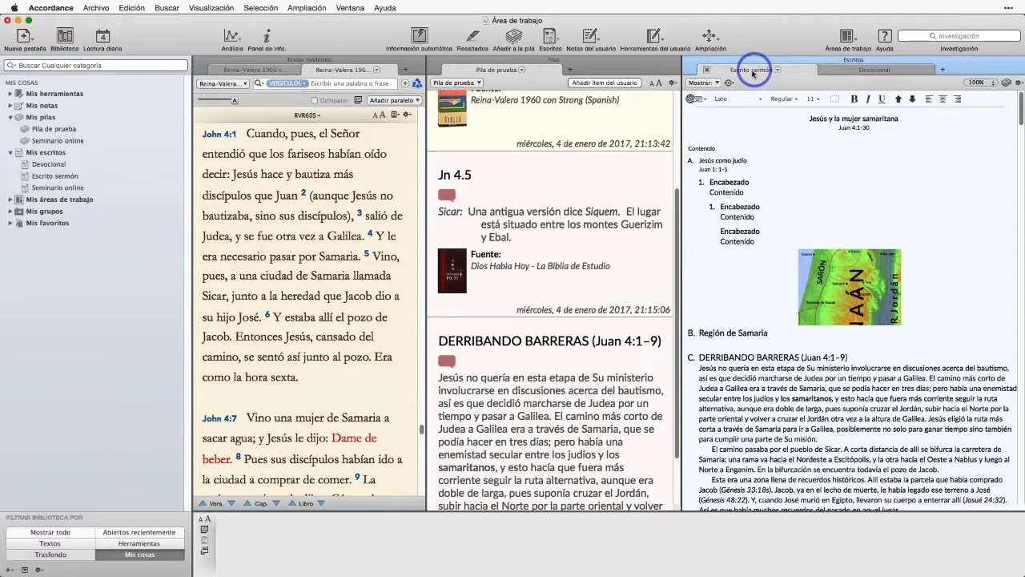
pyautogui.click(729, 84)
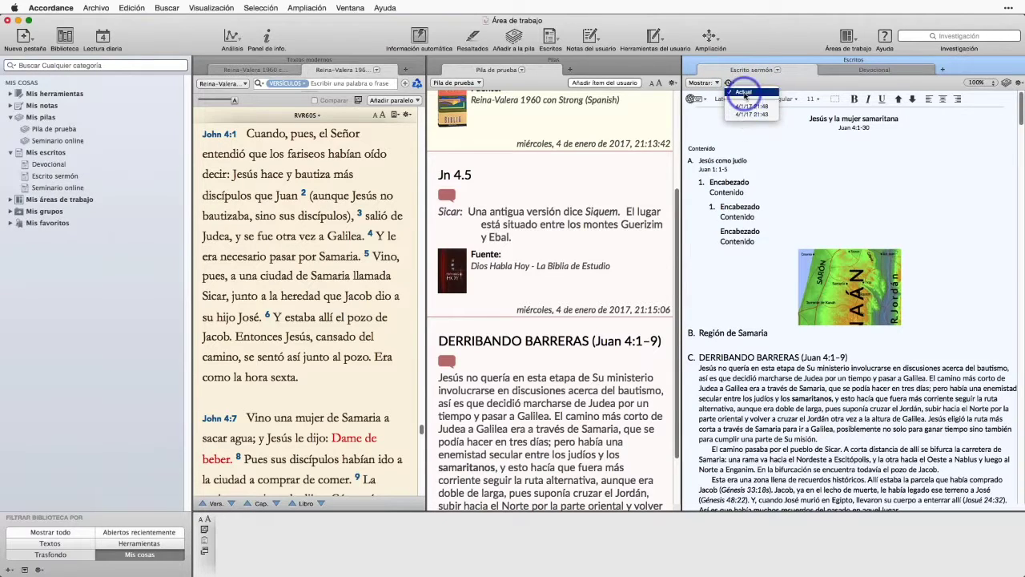
pyautogui.click(926, 183)
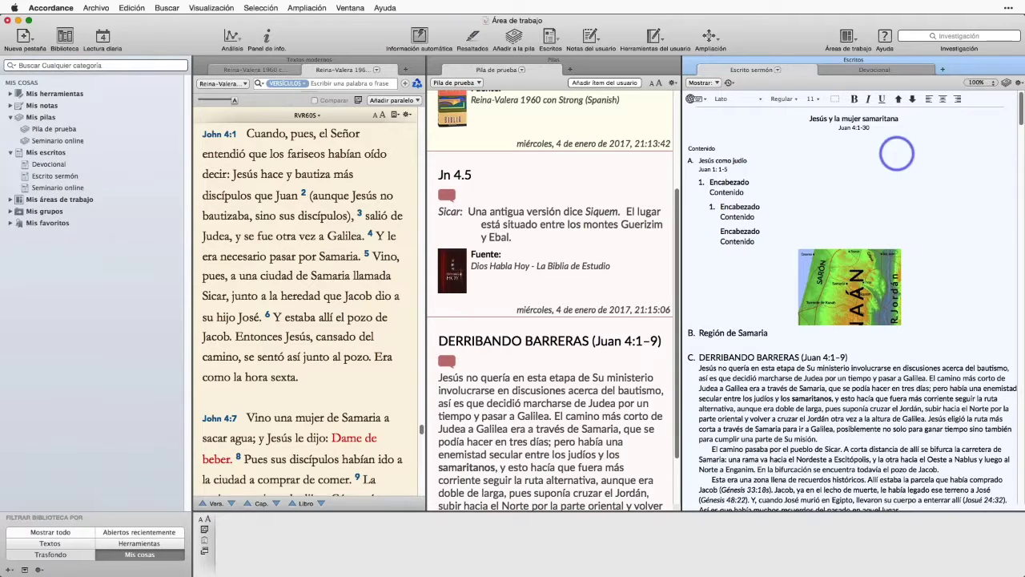
# - Display the 4/1/17 21:43 version of Escrito sermón and return to the Actual version
pyautogui.click(731, 84)
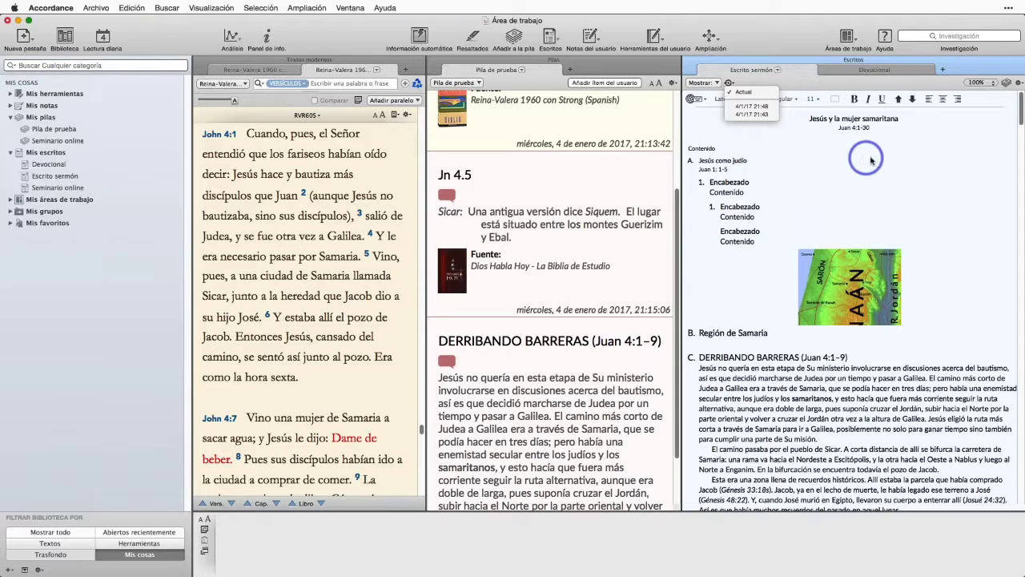
pyautogui.click(753, 116)
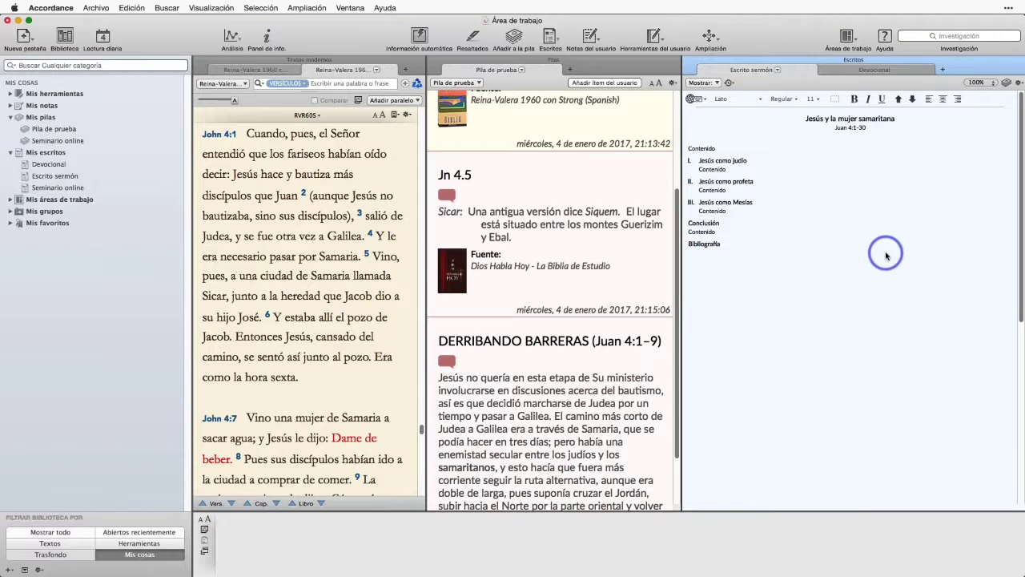
pyautogui.click(730, 83)
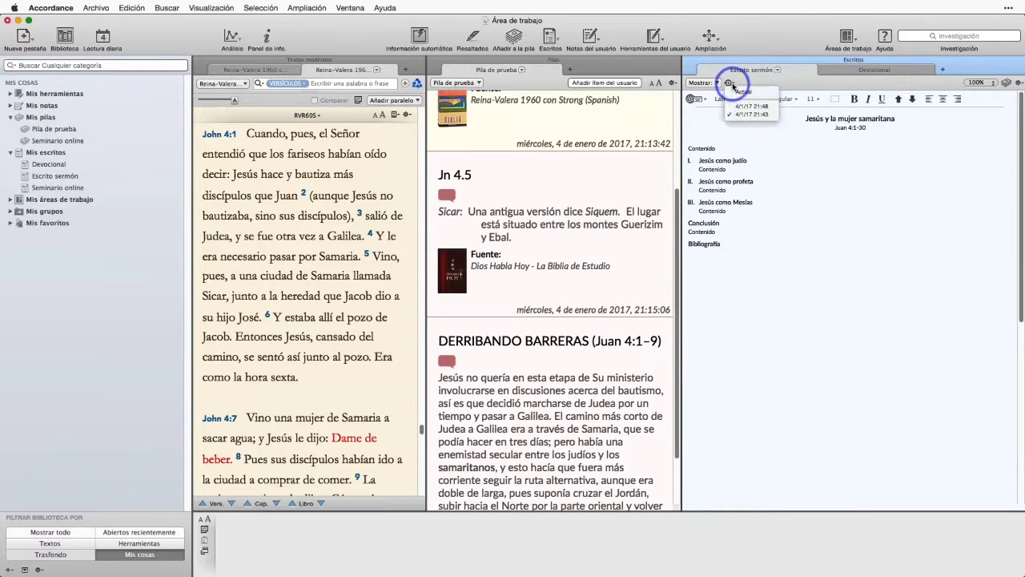
pyautogui.click(744, 93)
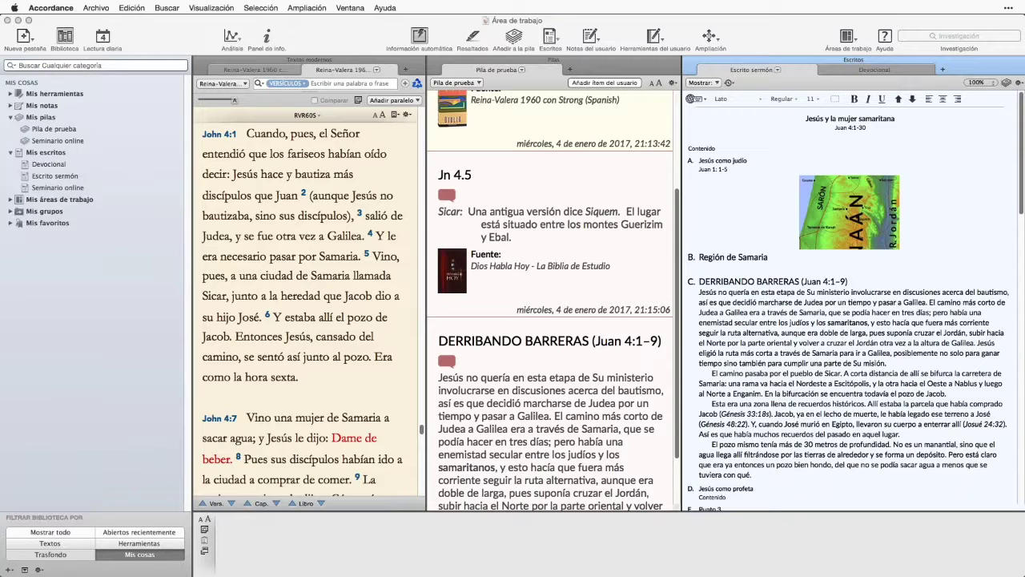
# - Close the Escritos and Pilas zones and hide the library so the Reina-Valera 1960 text fills the workspace
pyautogui.click(691, 62)
pyautogui.click(690, 62)
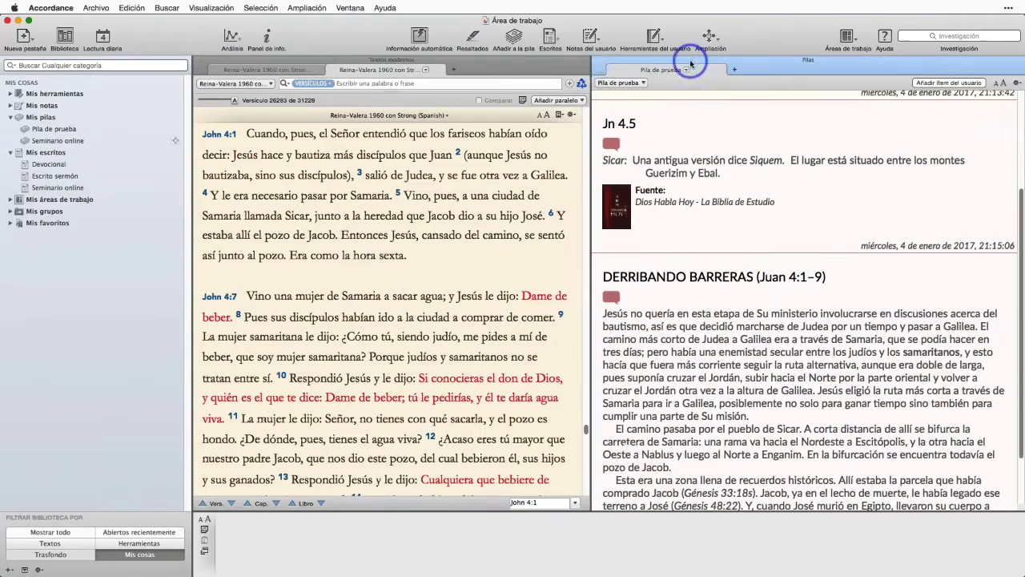
pyautogui.click(596, 62)
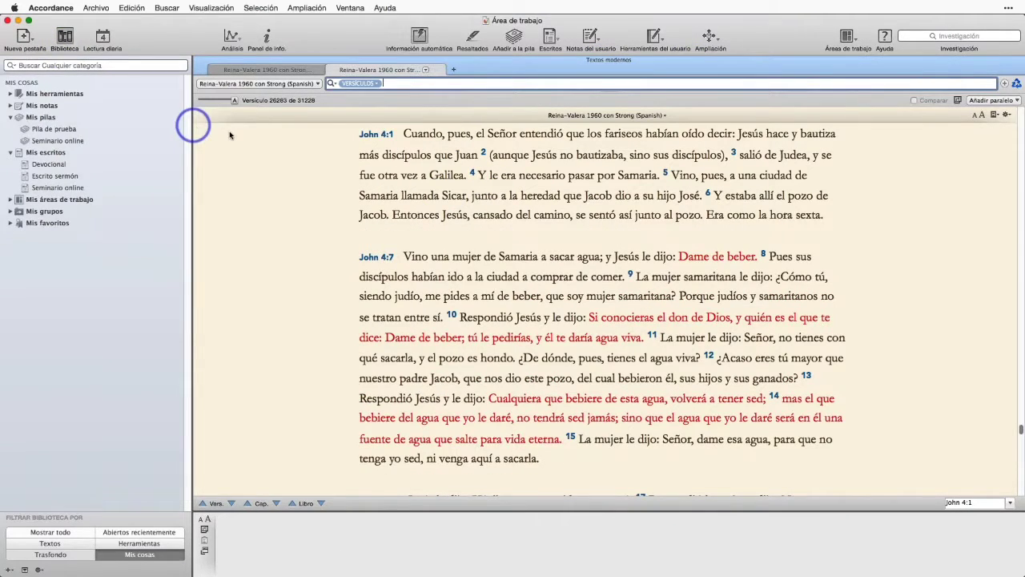
pyautogui.press('super+shift+l')
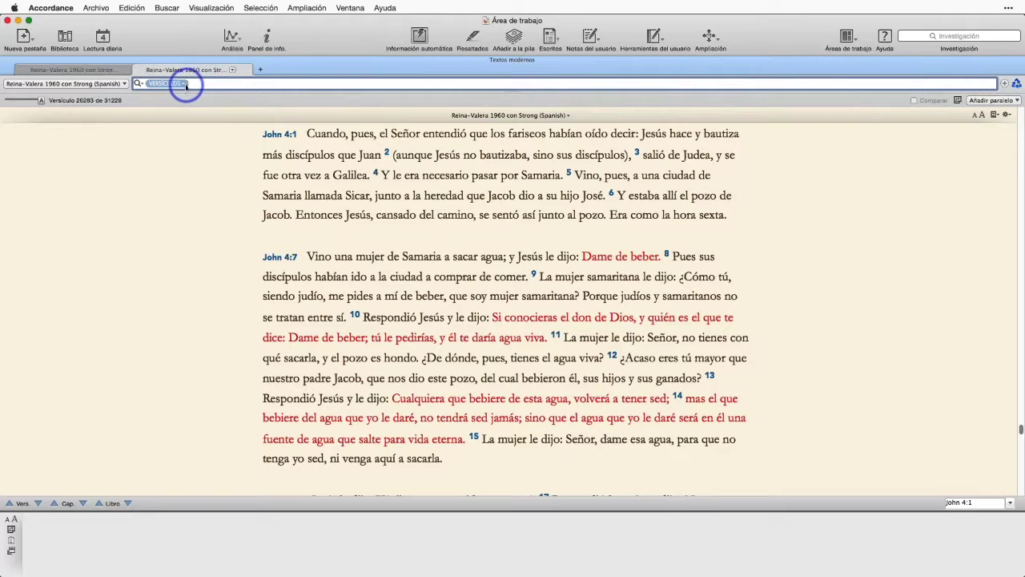
# - Switch the search in the Reina-Valera 1960 from verses to words (Palabras) and search for "planta"
pyautogui.click(184, 84)
pyautogui.click(164, 73)
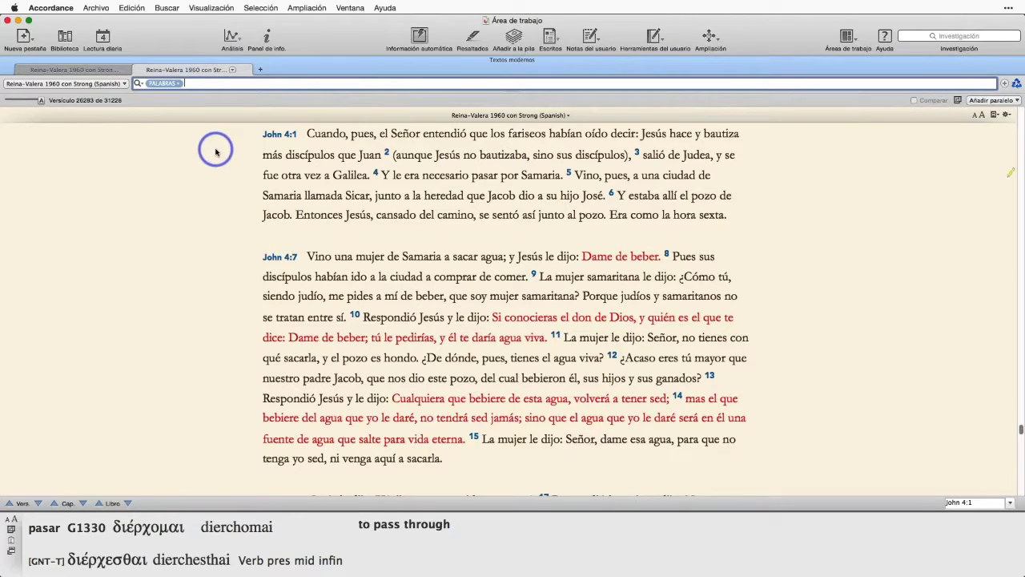
pyautogui.moveTo(442, 194)
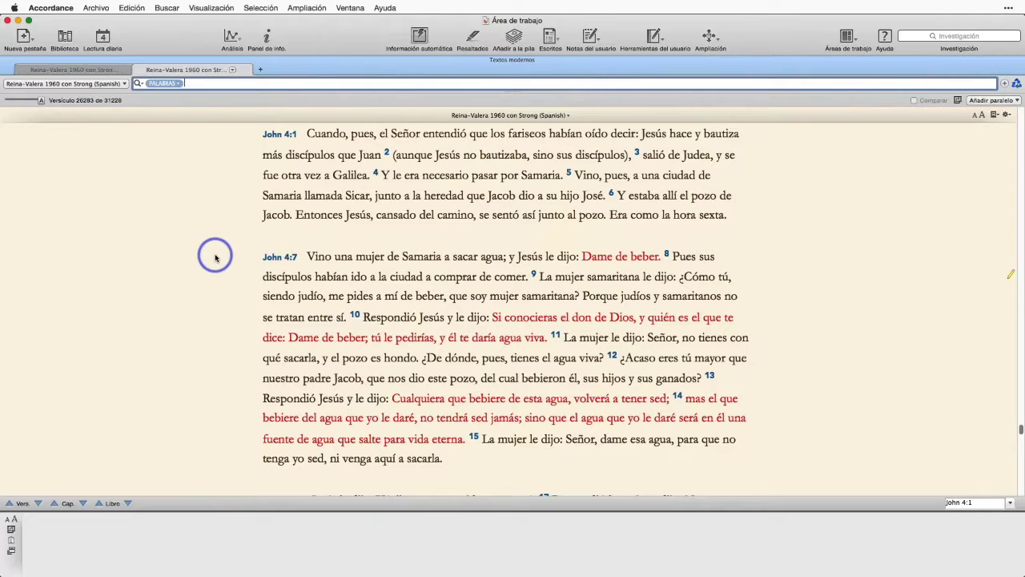
pyautogui.write('planta')
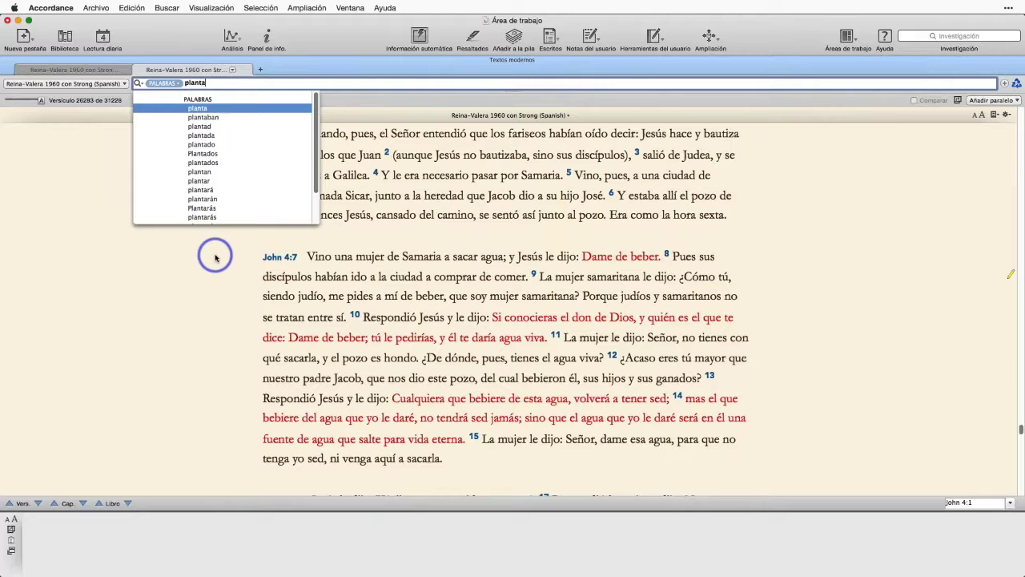
pyautogui.press('Return')
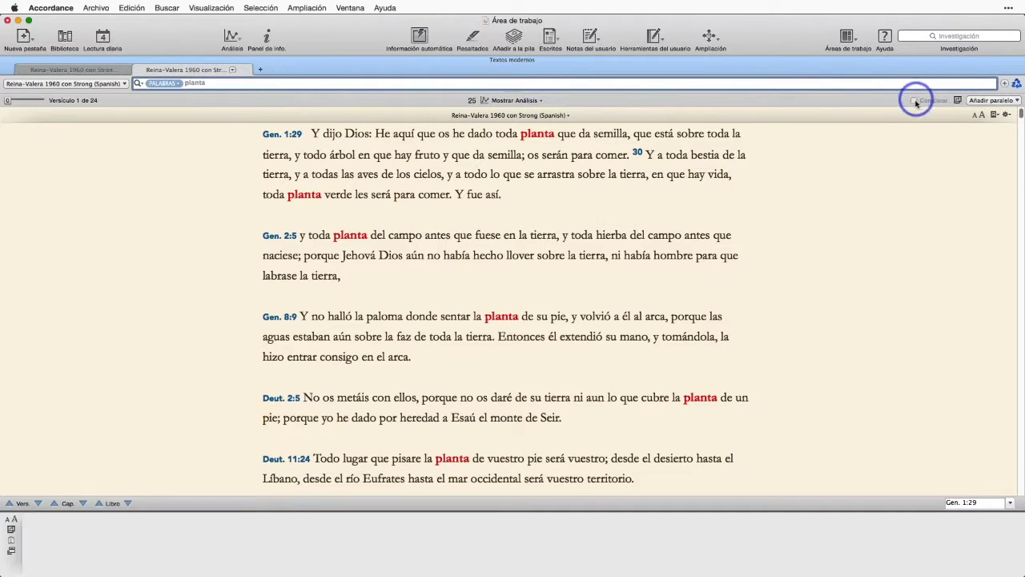
# - Show the Gráfica circular analysis for the "planta" search and group the chart by Palabra
pyautogui.click(518, 101)
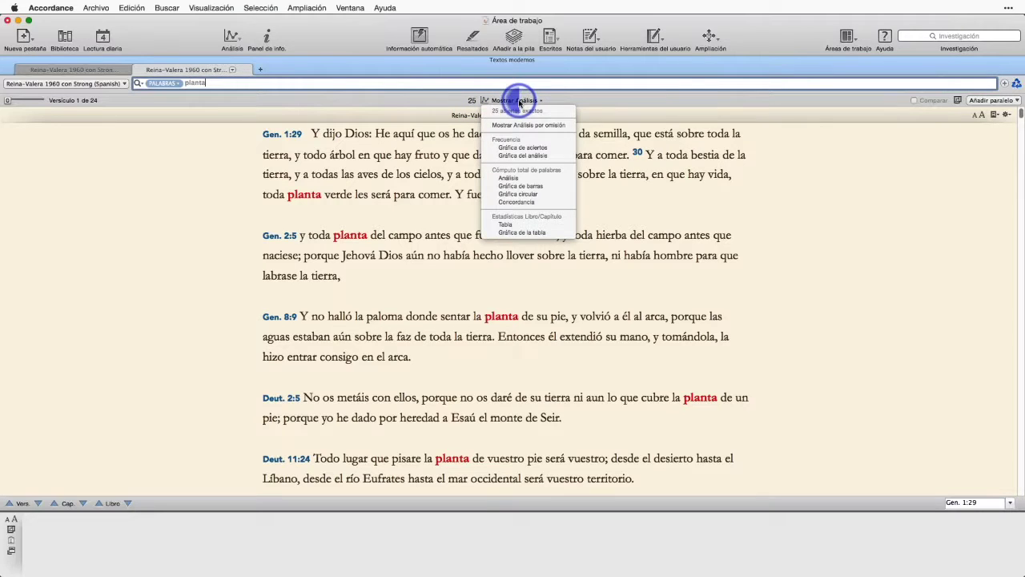
pyautogui.click(517, 194)
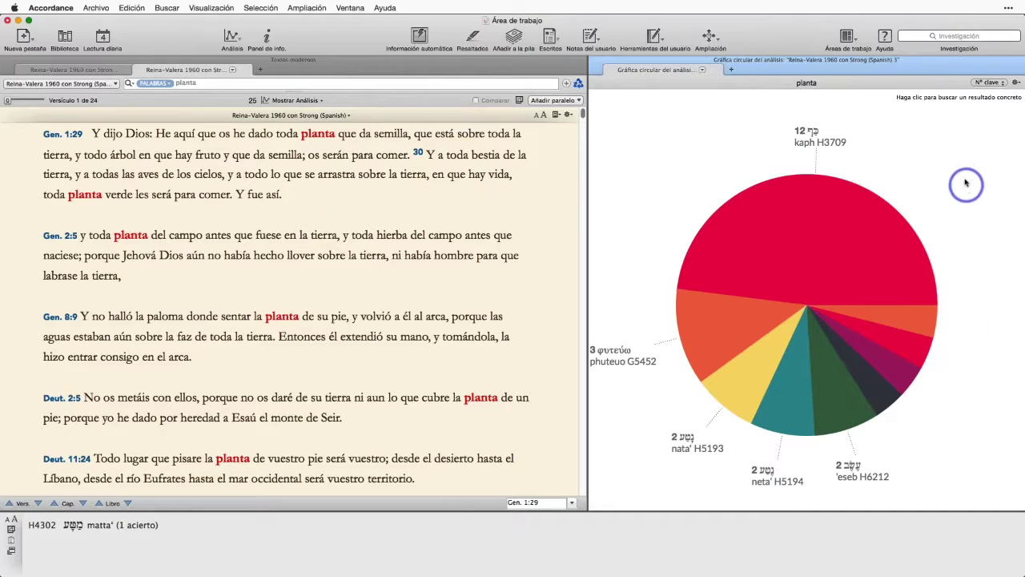
pyautogui.click(1003, 83)
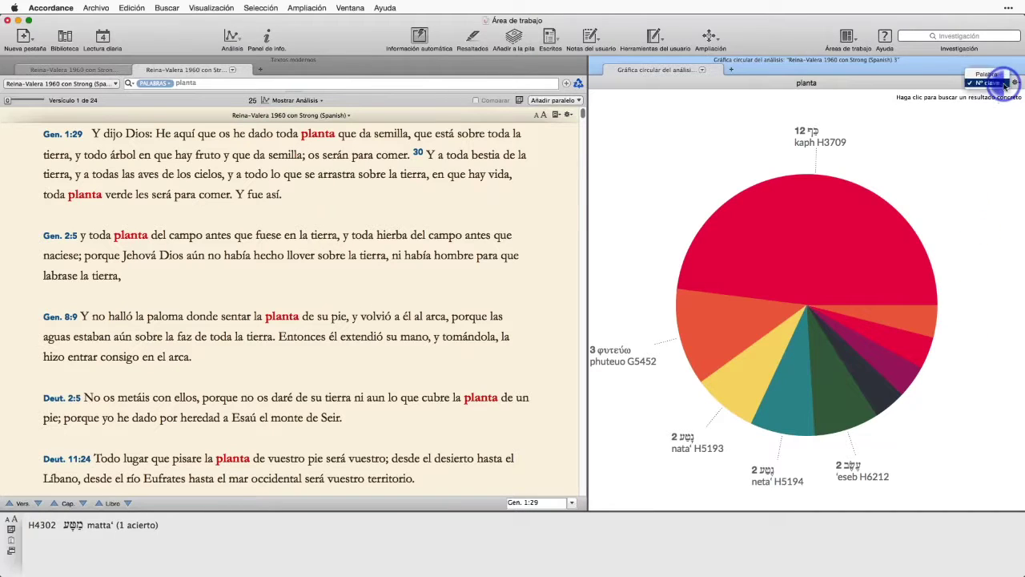
pyautogui.click(997, 84)
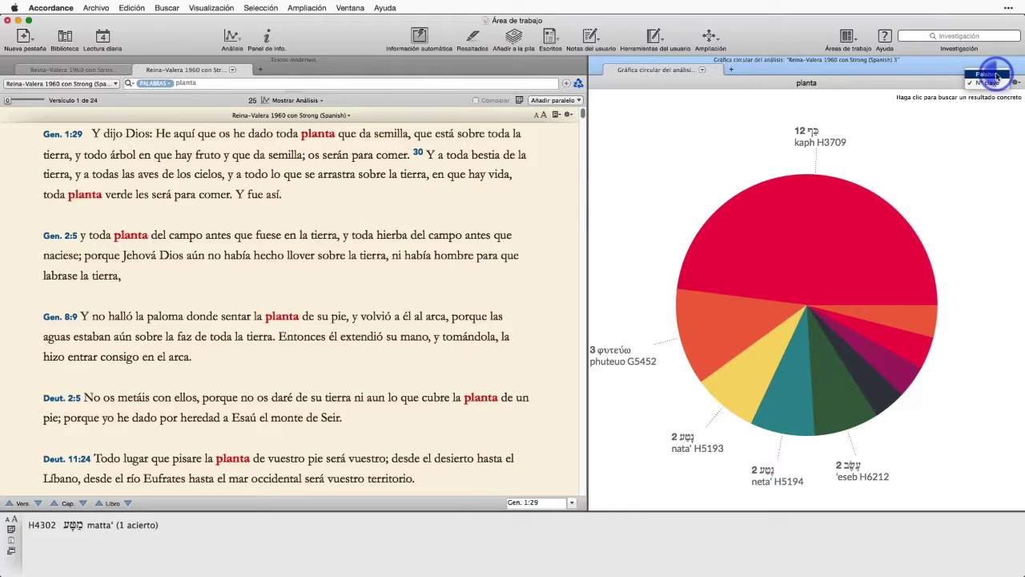
pyautogui.click(996, 75)
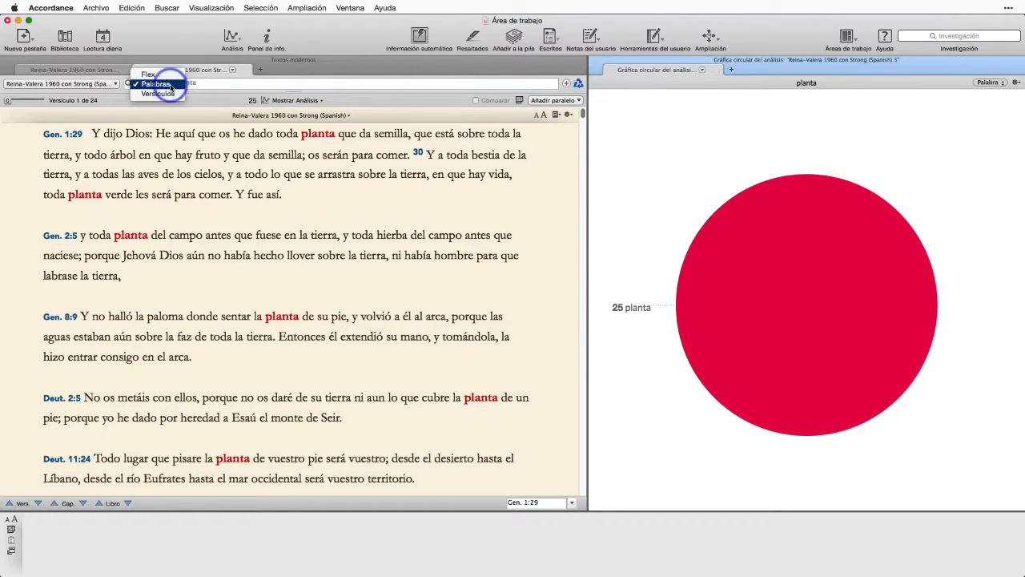
# - Check the search type and analysis options of the "planta" search, and group its pie chart by Nº clave
pyautogui.click(152, 83)
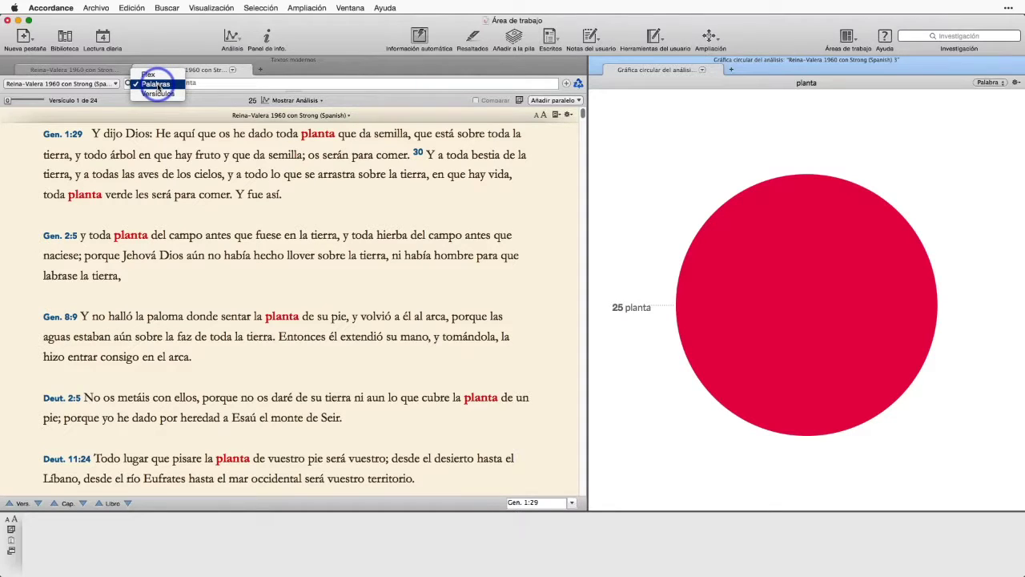
pyautogui.click(319, 100)
pyautogui.click(318, 100)
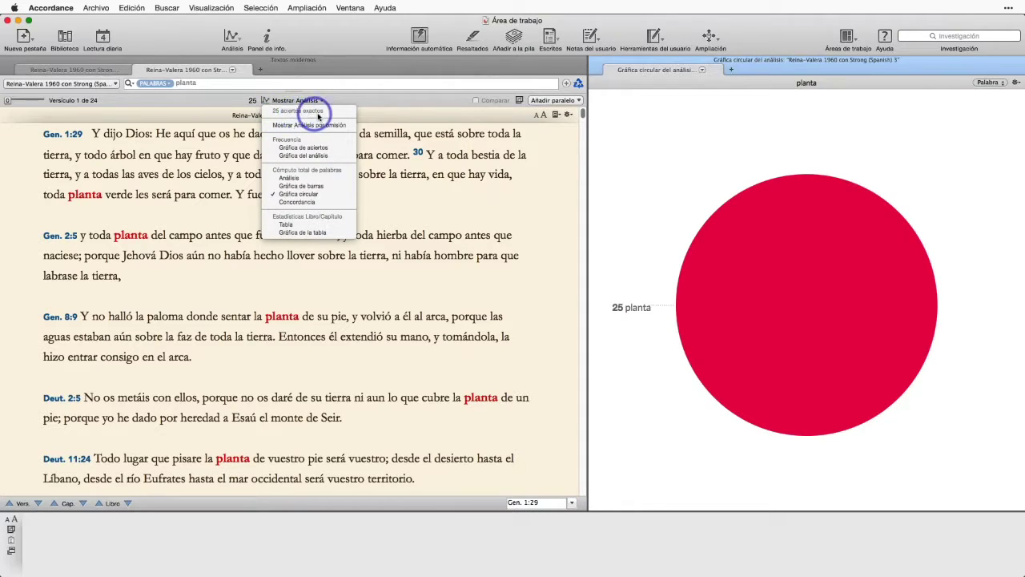
pyautogui.click(1007, 87)
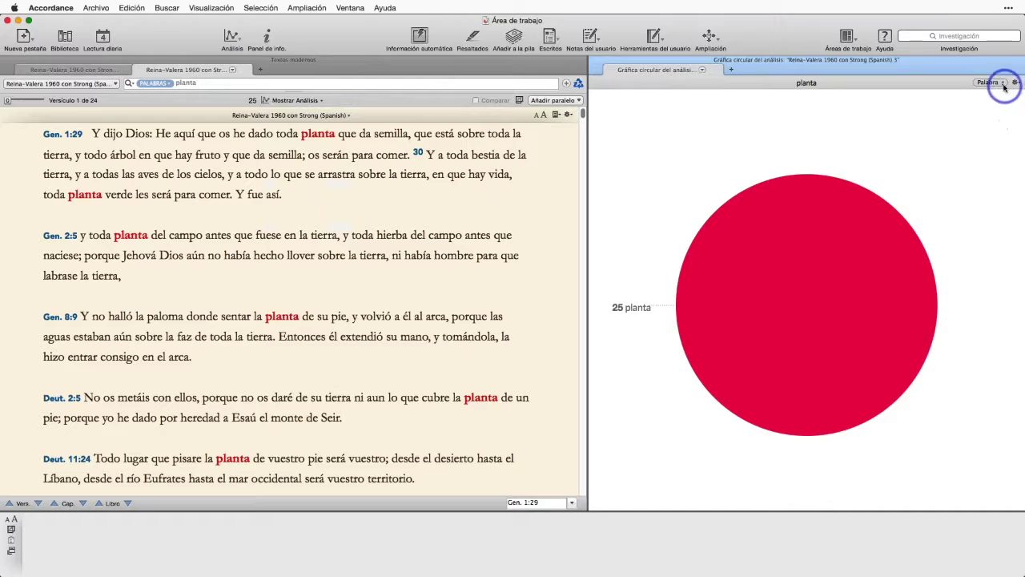
pyautogui.click(1002, 84)
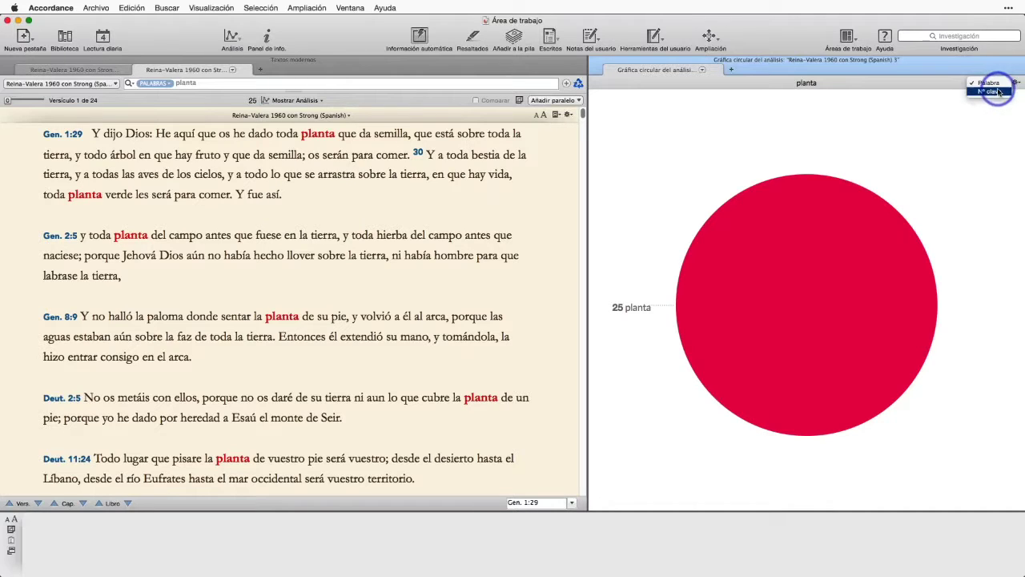
pyautogui.click(994, 92)
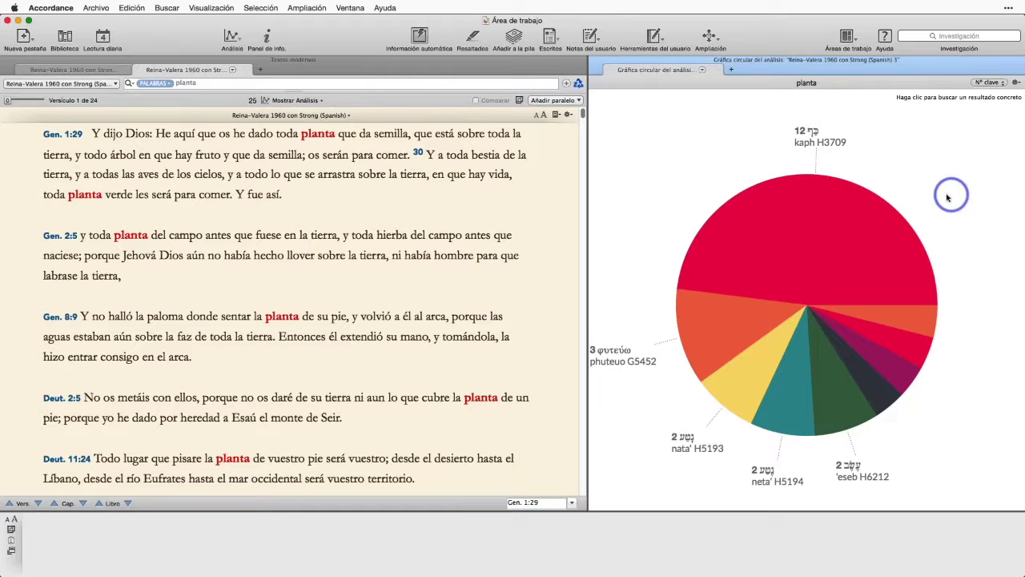
# - Examine the key number and original-language details of "planta" in Genesis 1:29-30
pyautogui.moveTo(322, 135)
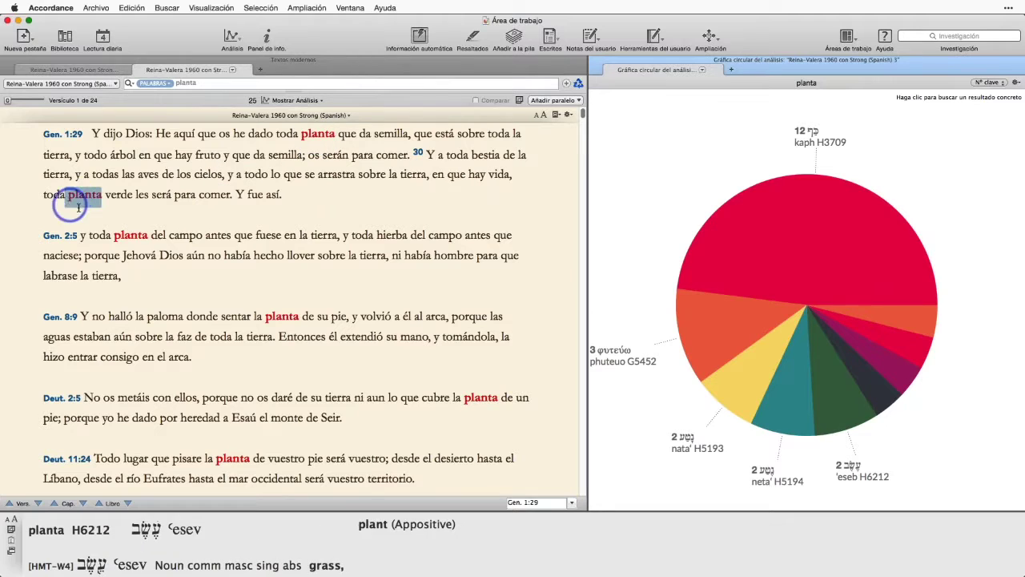
pyautogui.scroll(-1, 462, 387)
pyautogui.scroll(1, 462, 387)
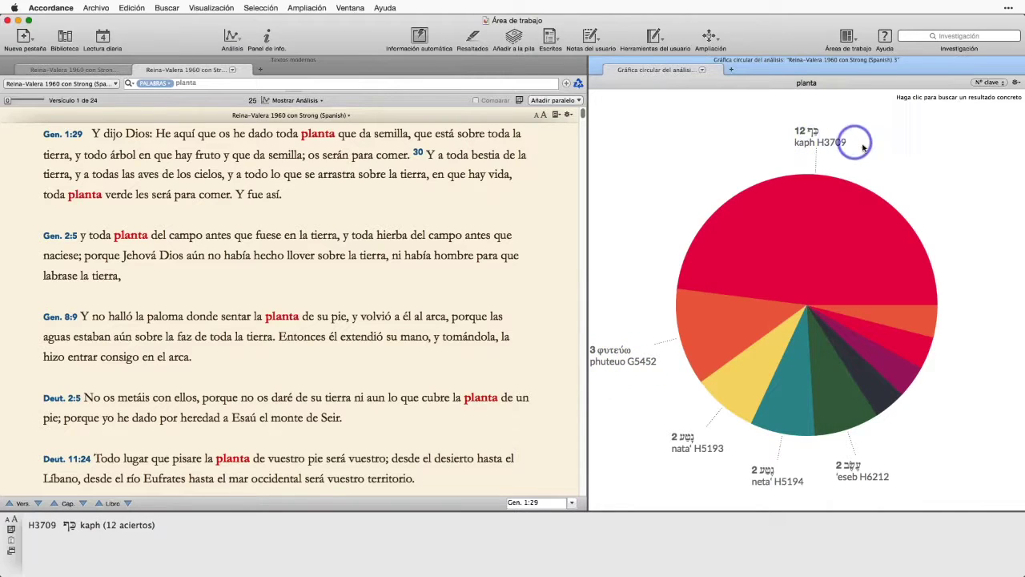
# - Drill into the chart's phuteia G5451 slice, return to the previous results, and list the verses where "planta" carries that key
pyautogui.moveTo(910, 330)
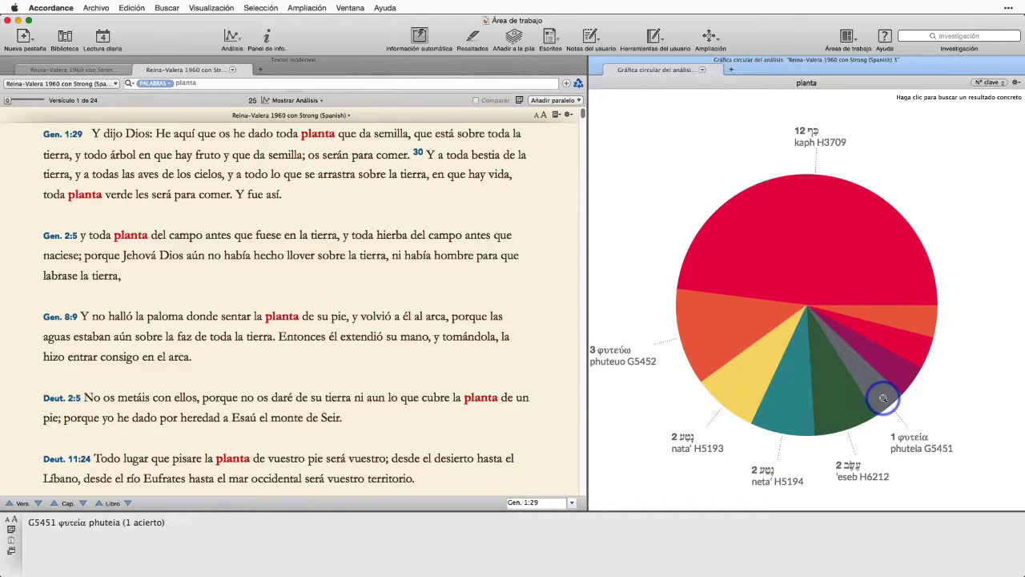
pyautogui.click(883, 398)
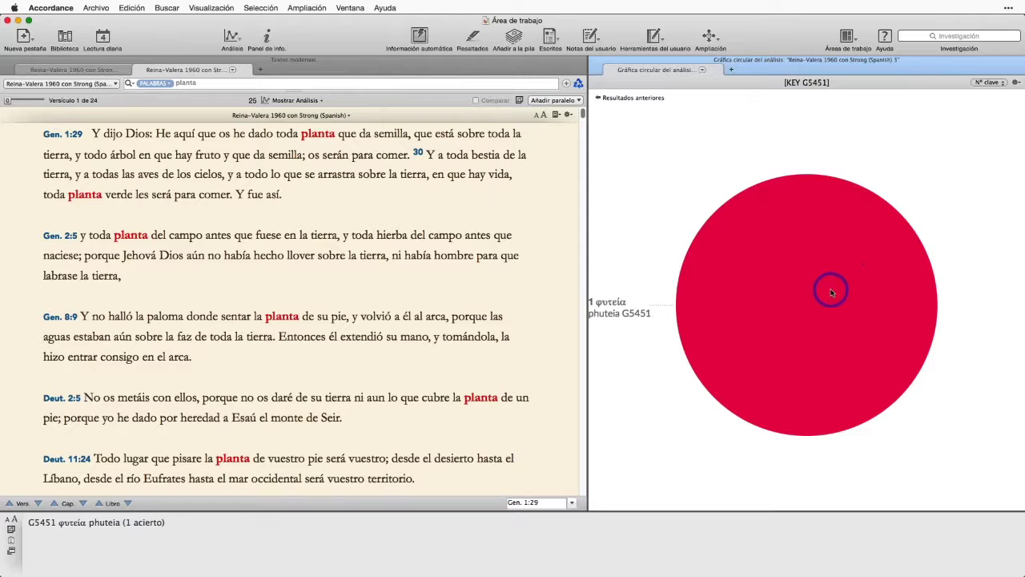
pyautogui.click(600, 98)
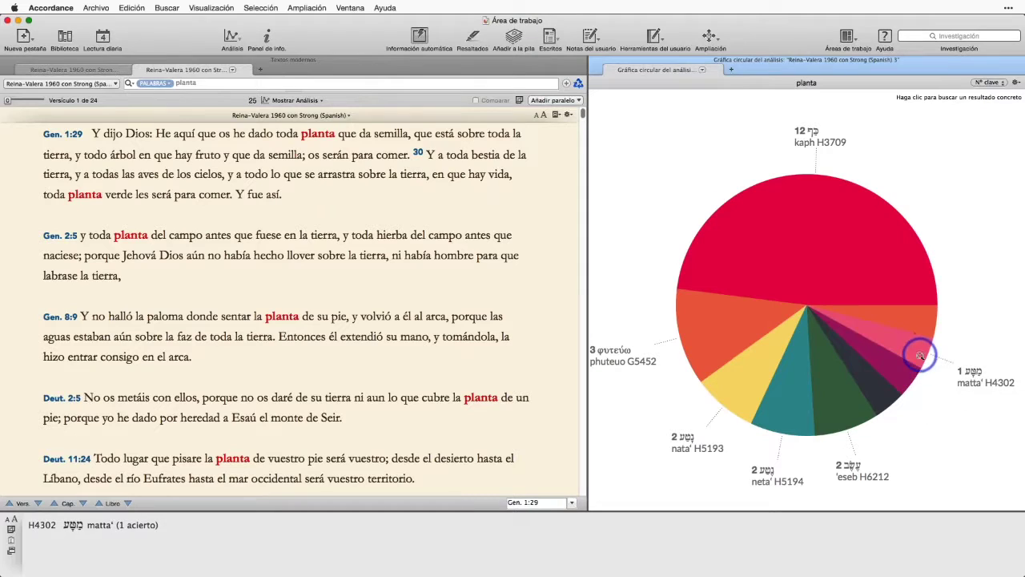
pyautogui.click(877, 389)
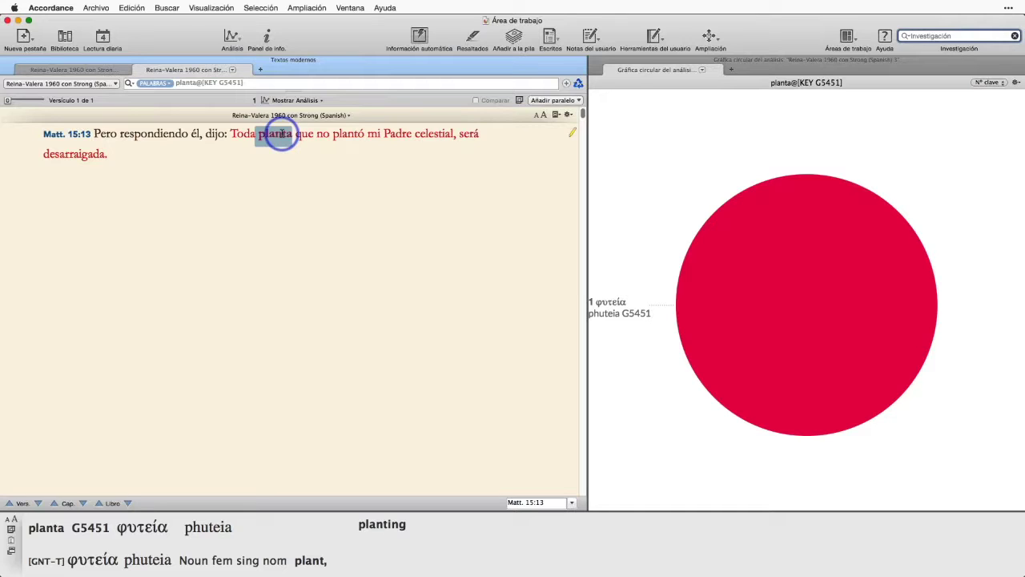
# - Close the "planta" search with its chart and search the Reina-Valera 1960 for the word "amor"
pyautogui.click(141, 70)
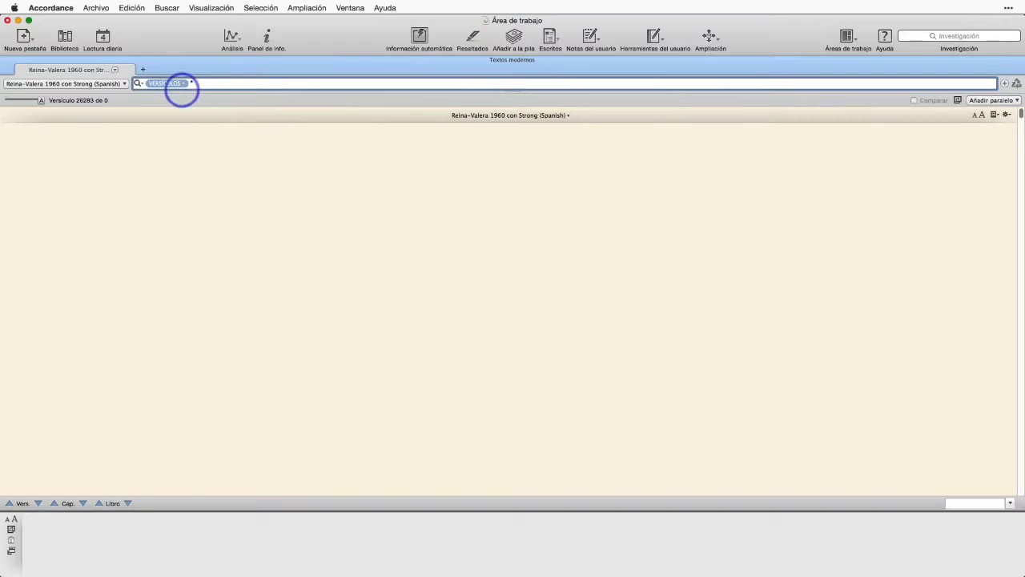
pyautogui.click(197, 83)
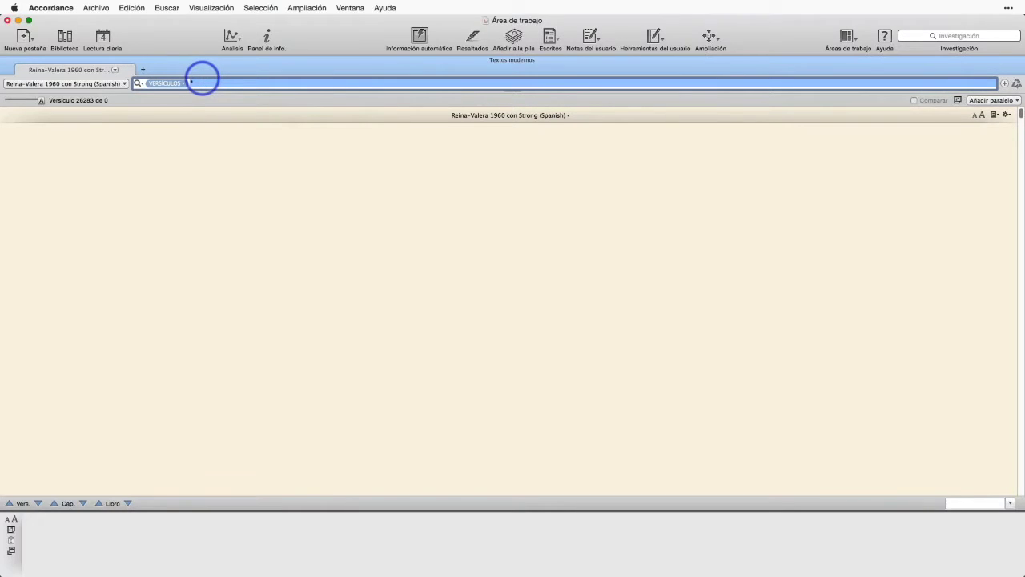
pyautogui.write('amor')
pyautogui.press('Return')
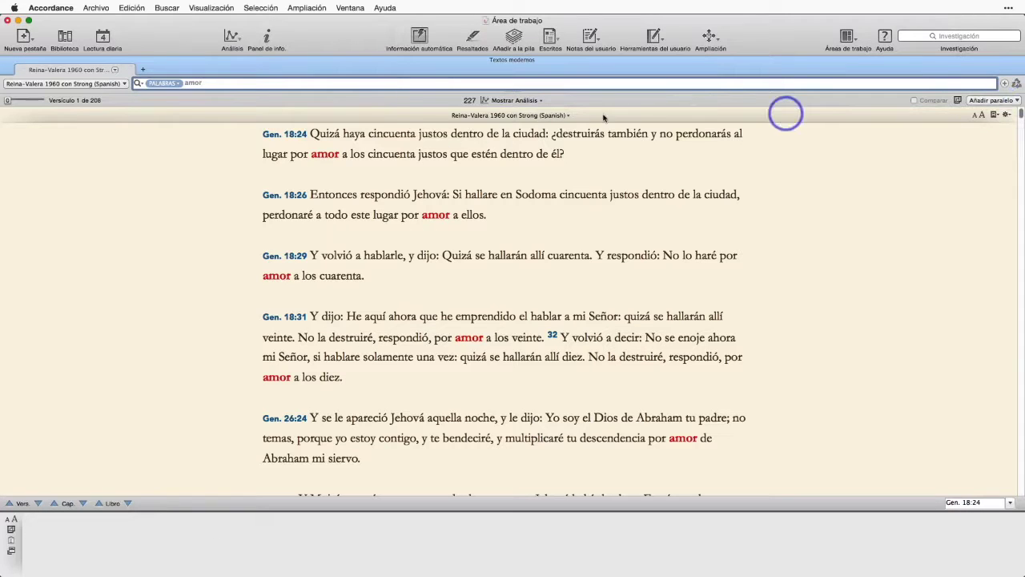
# - Show the Gráfica circular for "amor" and examine its agape G0026, 'ahab H0157 and 'ahabah H0160 slices
pyautogui.click(516, 100)
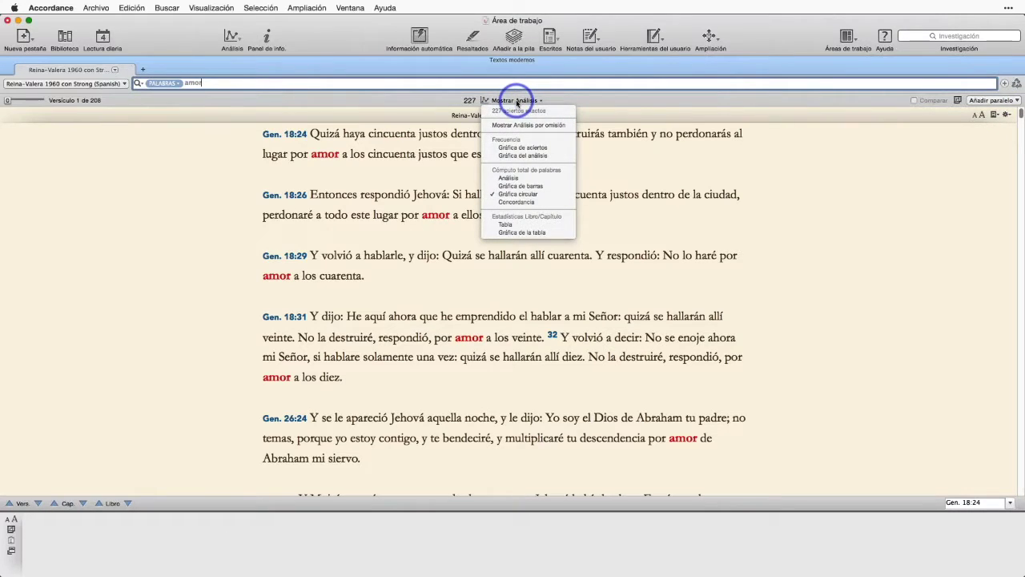
pyautogui.click(517, 194)
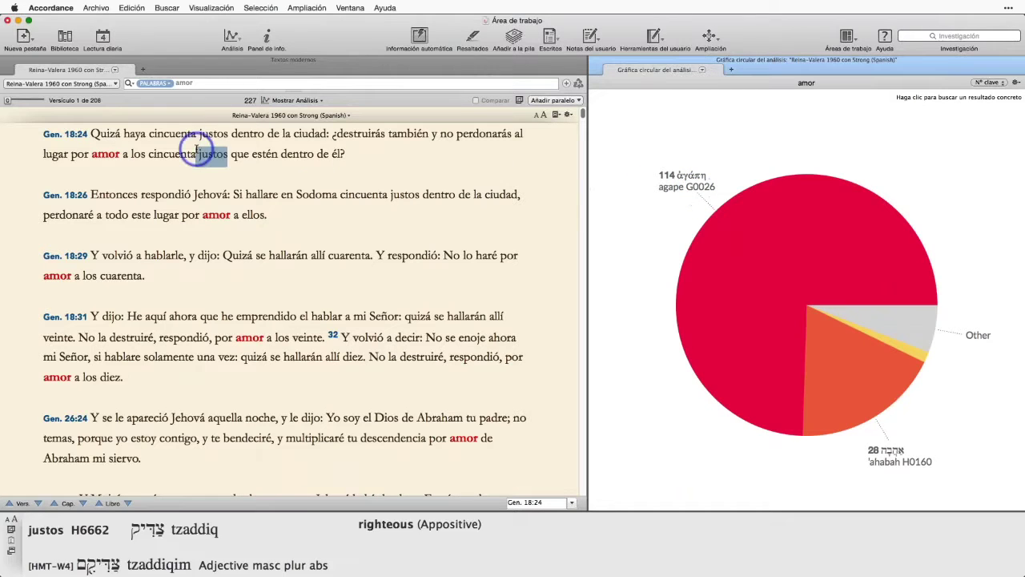
pyautogui.moveTo(198, 84); pyautogui.dragTo(173, 82)
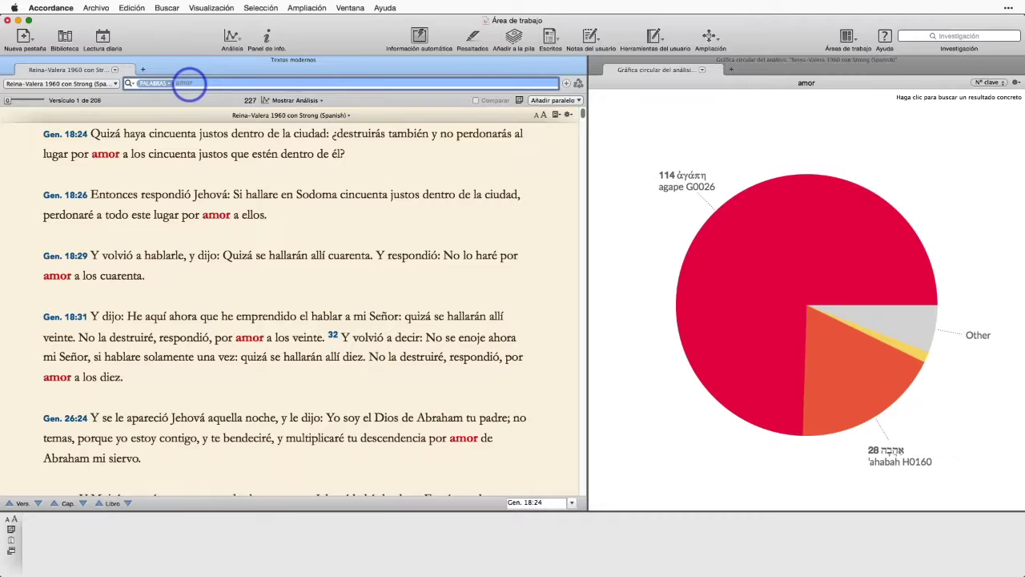
pyautogui.click(690, 174)
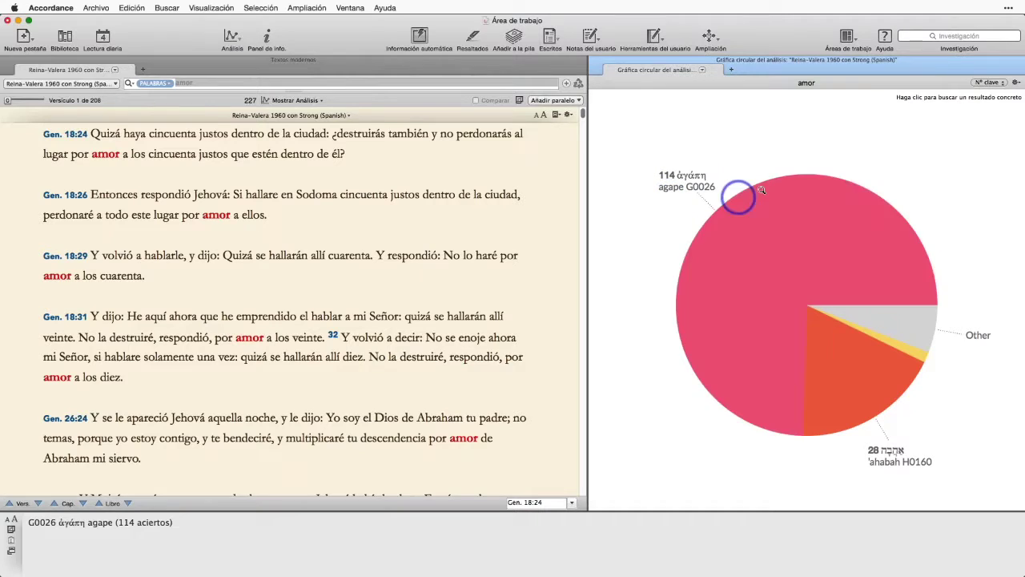
pyautogui.moveTo(898, 349)
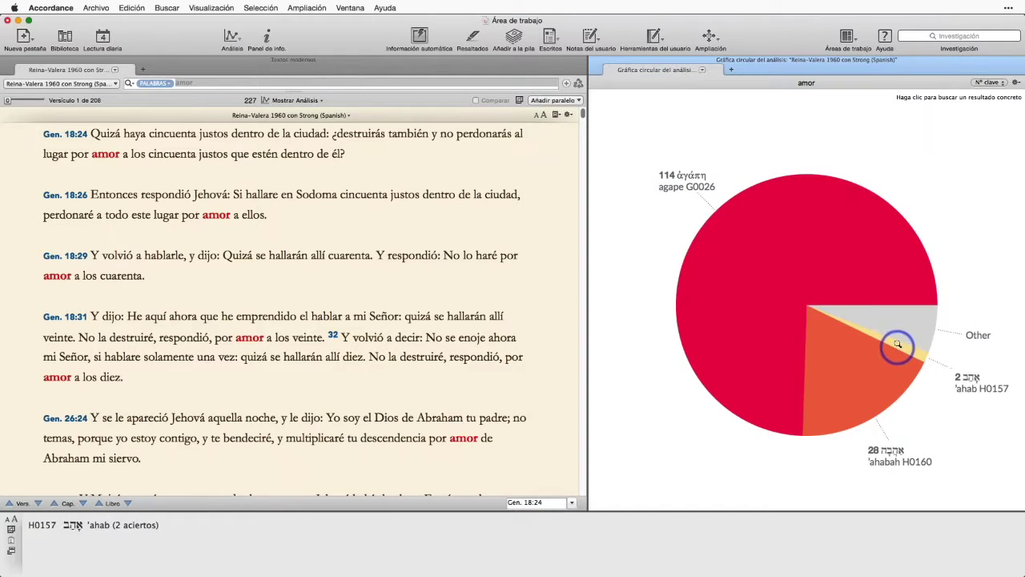
pyautogui.moveTo(876, 258)
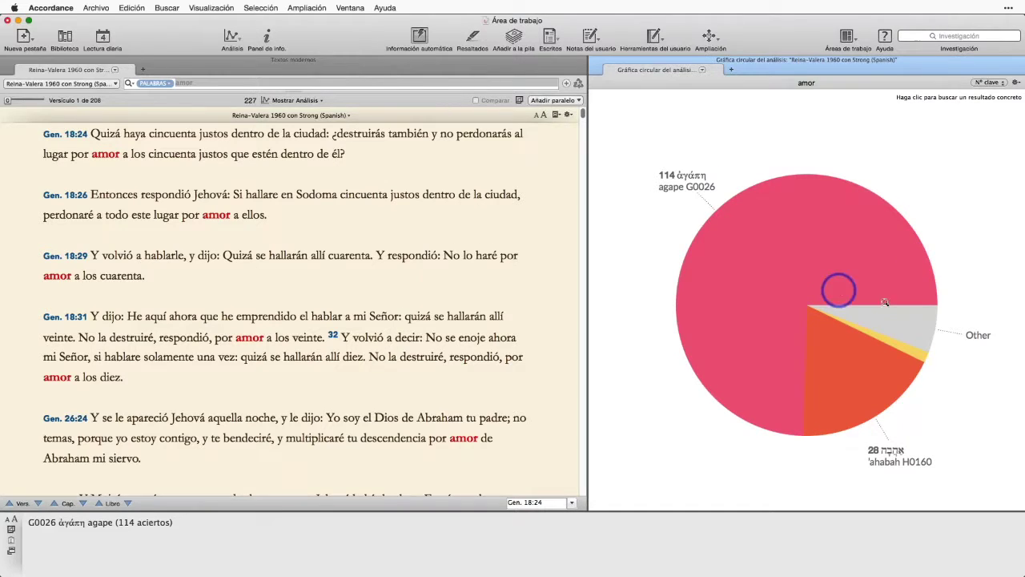
pyautogui.moveTo(922, 336)
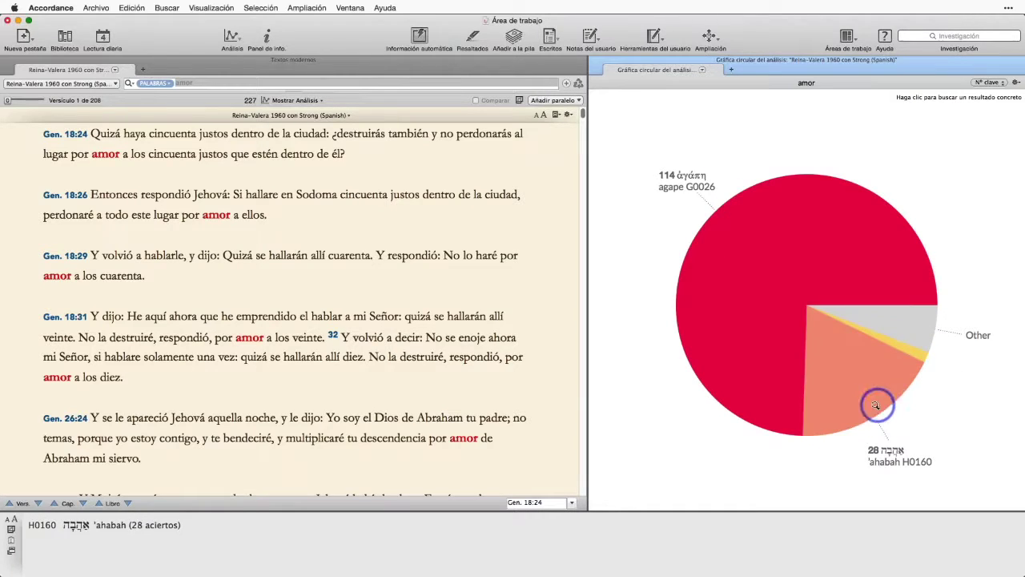
# - List the verses where "amor" translates agape G0026, chart the Spanish words used for that key, and return to the "amor" chart
pyautogui.click(765, 240)
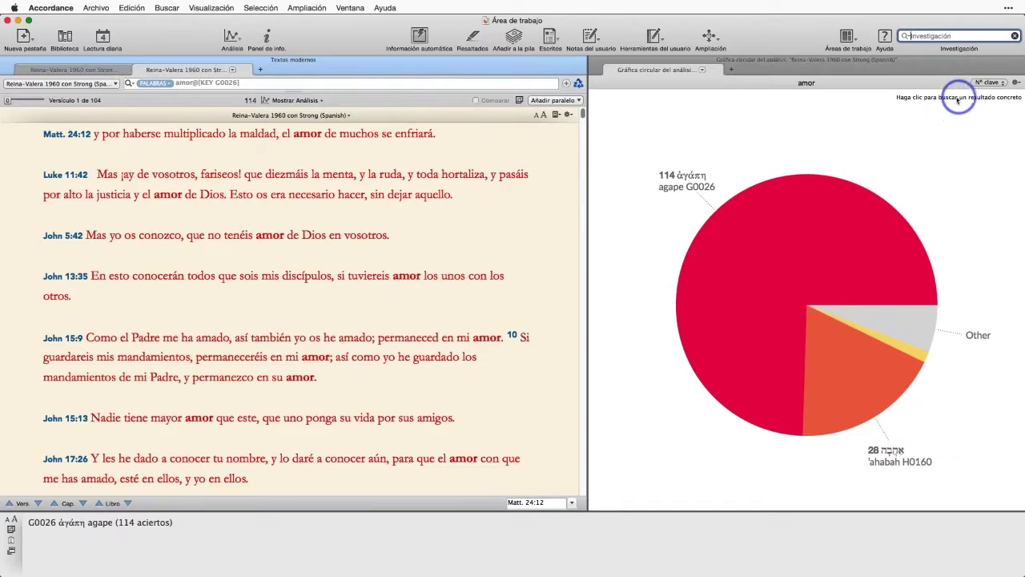
pyautogui.click(859, 257)
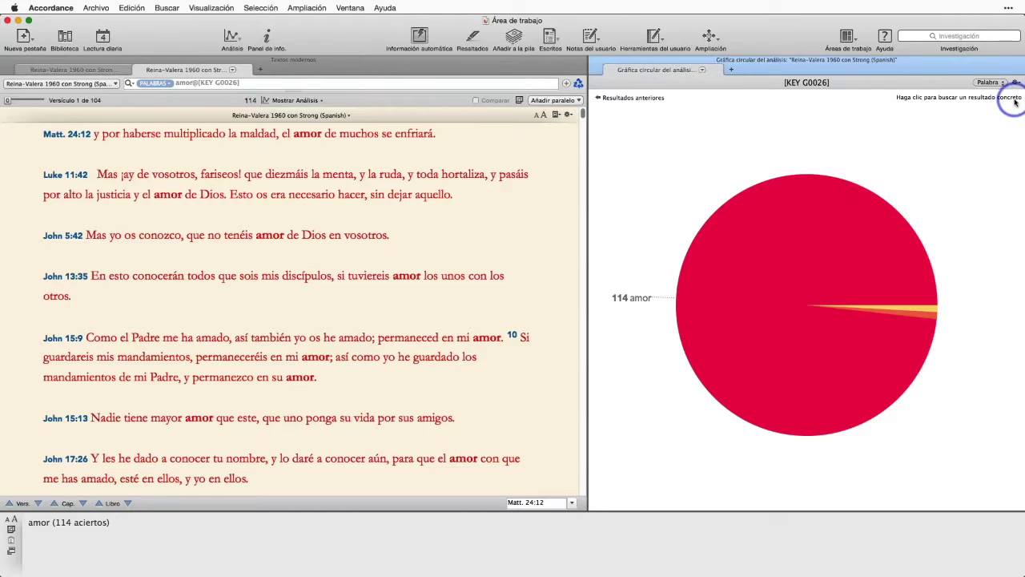
pyautogui.moveTo(919, 310)
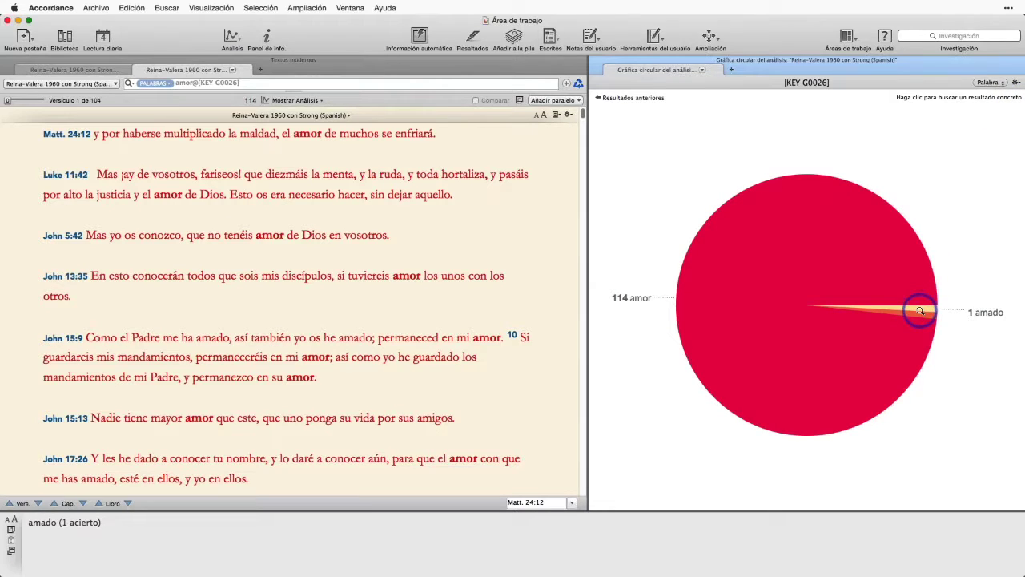
pyautogui.click(603, 98)
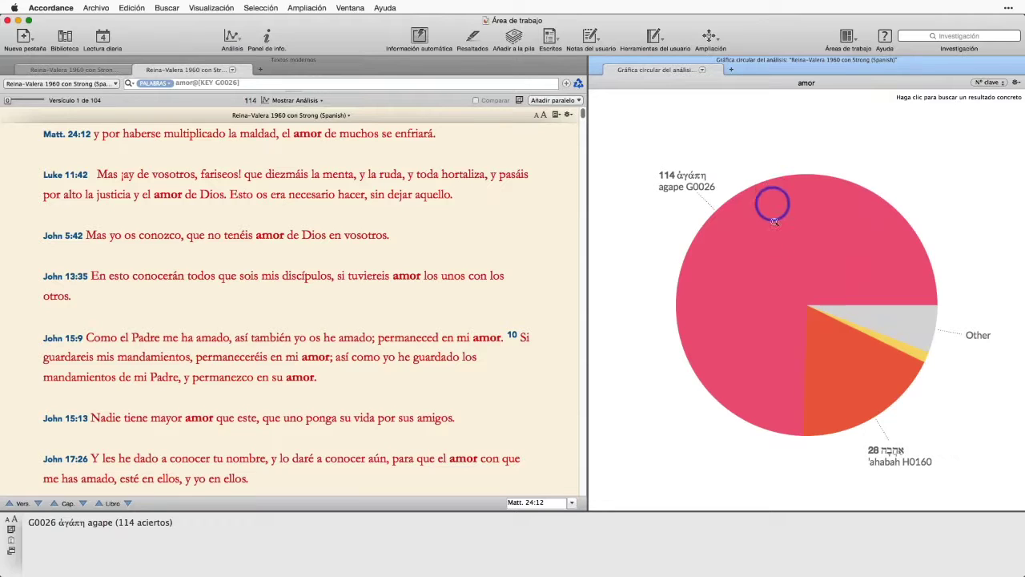
# - Drill into the agape G0026 slice again and from its Spanish words open the key number breakdown of "amado"
pyautogui.click(760, 242)
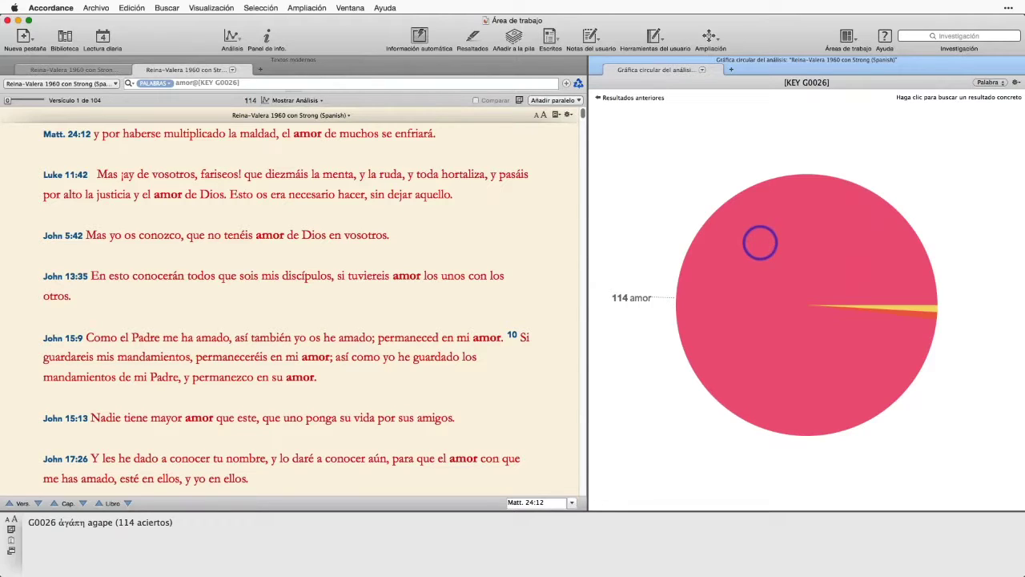
pyautogui.moveTo(922, 307)
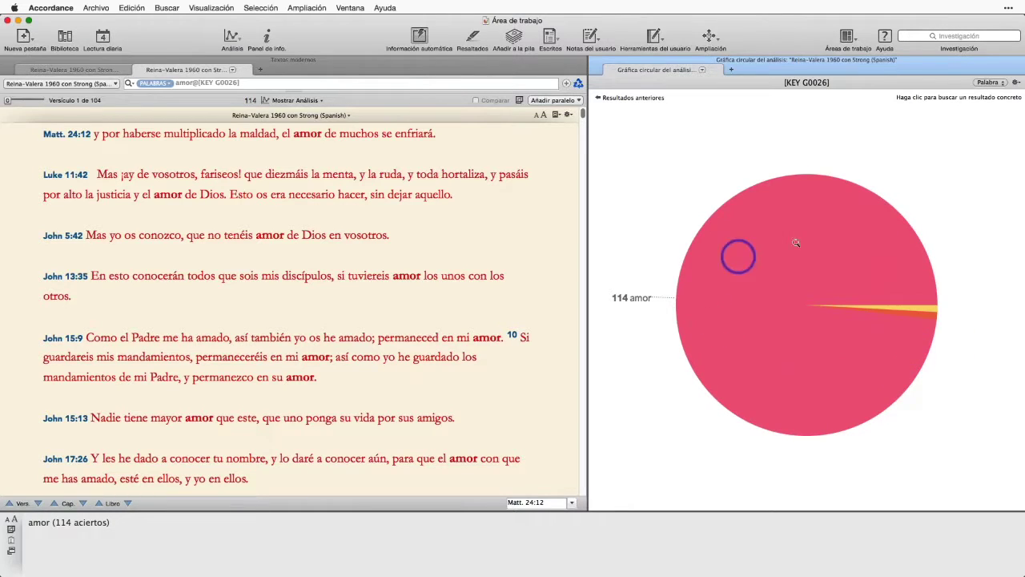
pyautogui.click(930, 308)
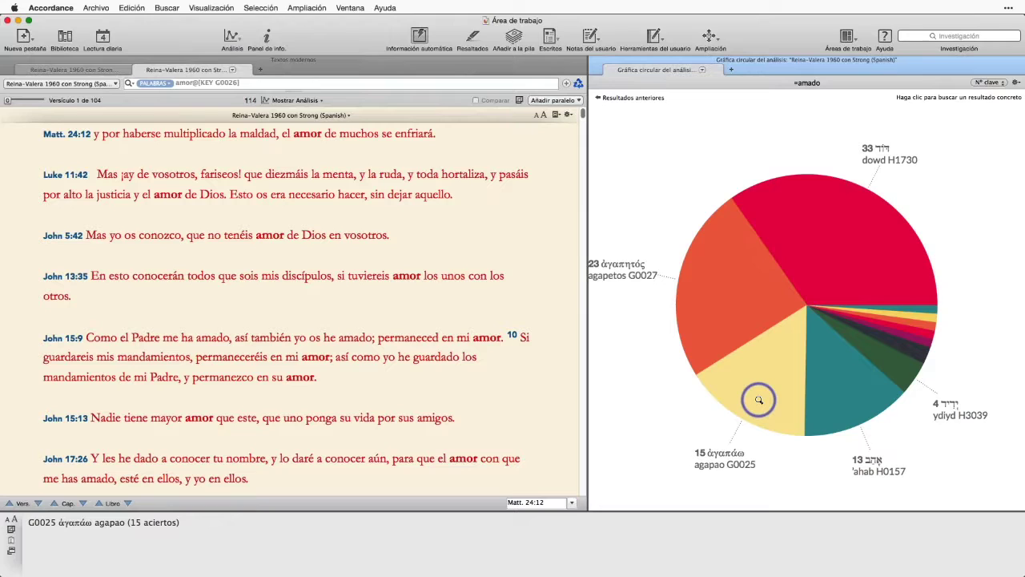
# - Return to the "amor" chart and display the Spanish words that translate 'ahab H0157
pyautogui.click(612, 99)
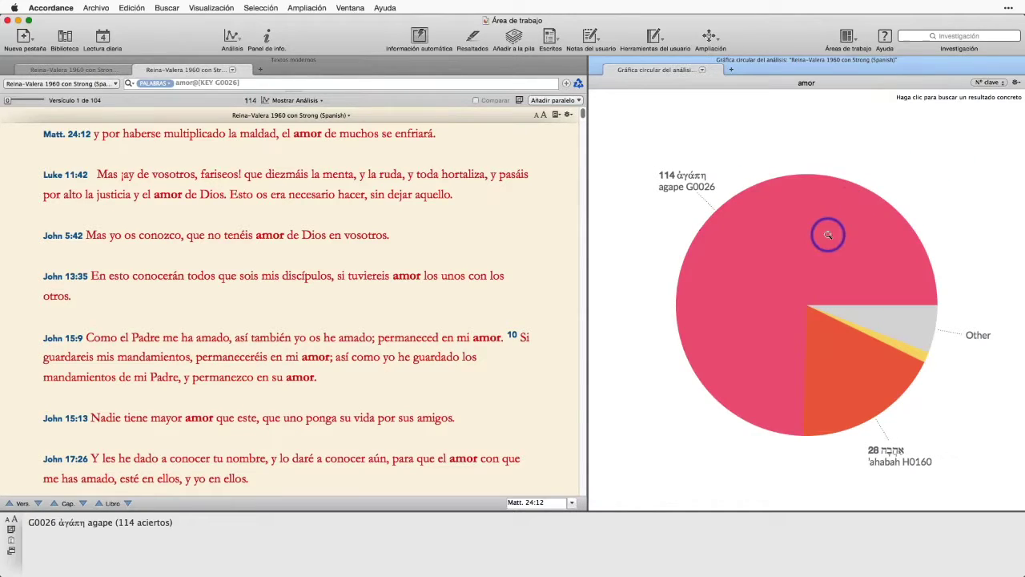
pyautogui.click(913, 349)
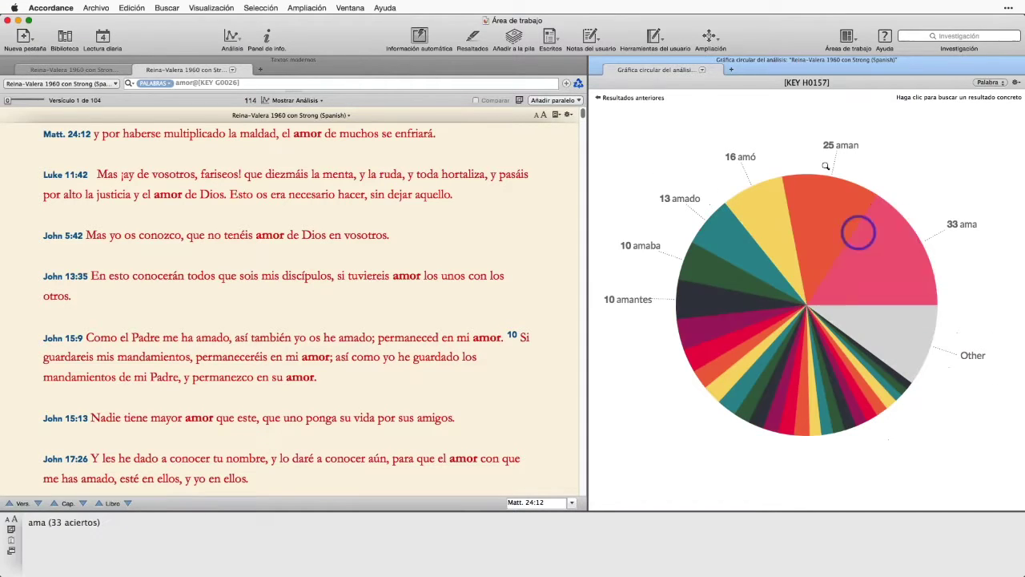
# - Switch the search text to Greek NT (tagged) and search for the verb ἀγαπάω
pyautogui.click(115, 84)
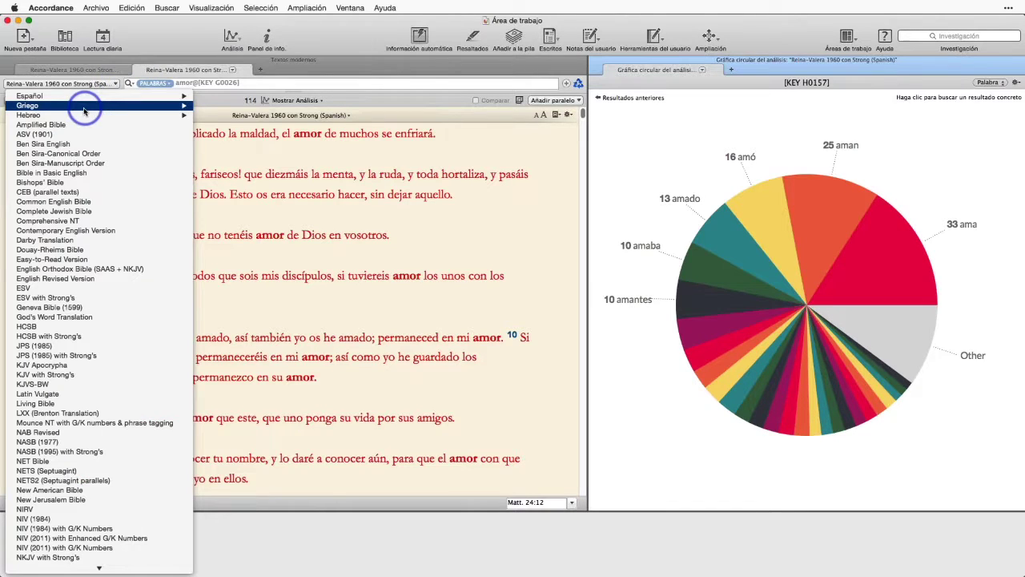
pyautogui.moveTo(123, 109)
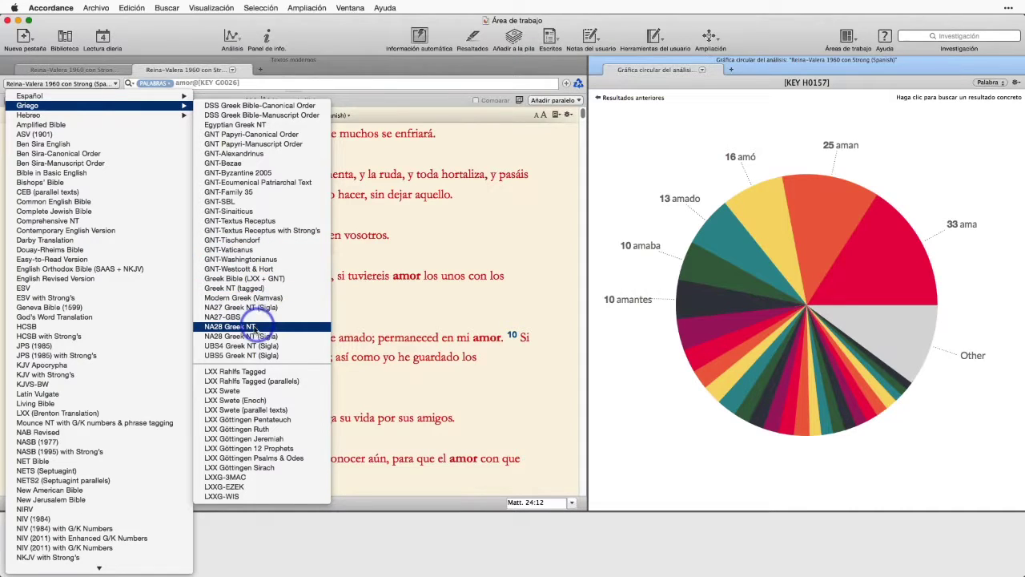
pyautogui.click(248, 288)
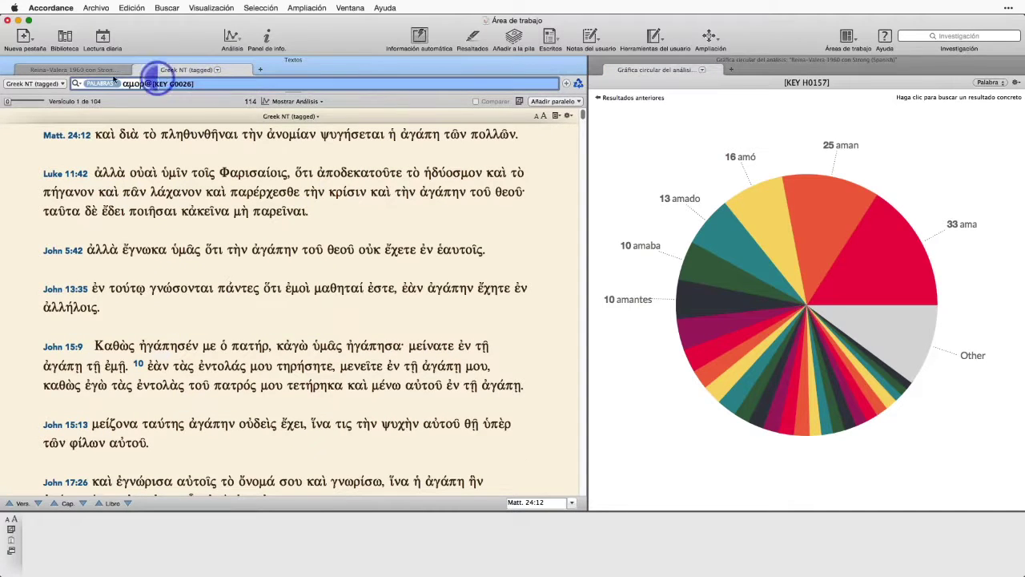
pyautogui.write('αγαπαω')
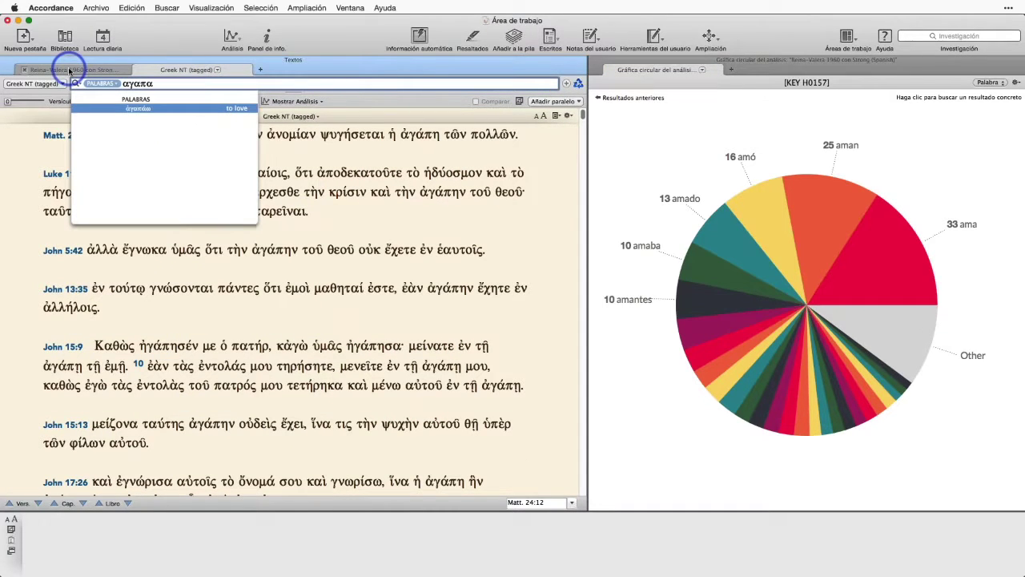
pyautogui.press('Return')
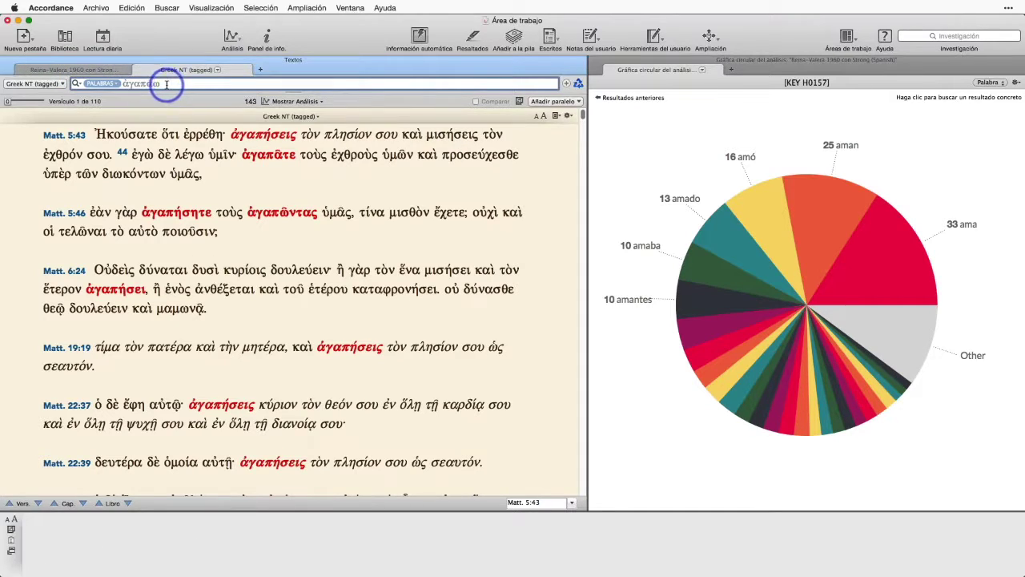
# - Show the Gráfica circular for the ἀγαπάω search and close the chart of Spanish words for H0157
pyautogui.click(121, 83)
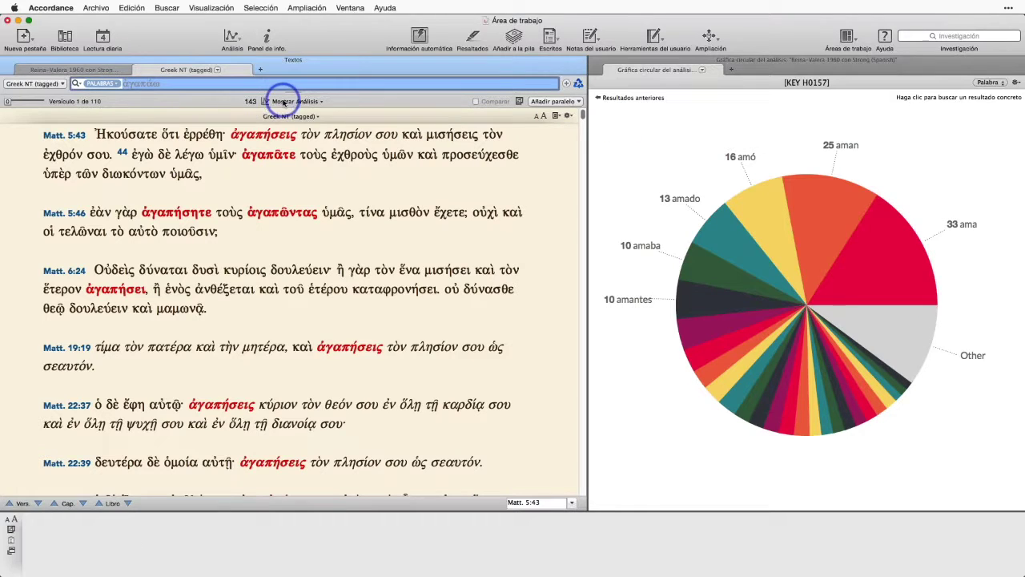
pyautogui.click(284, 102)
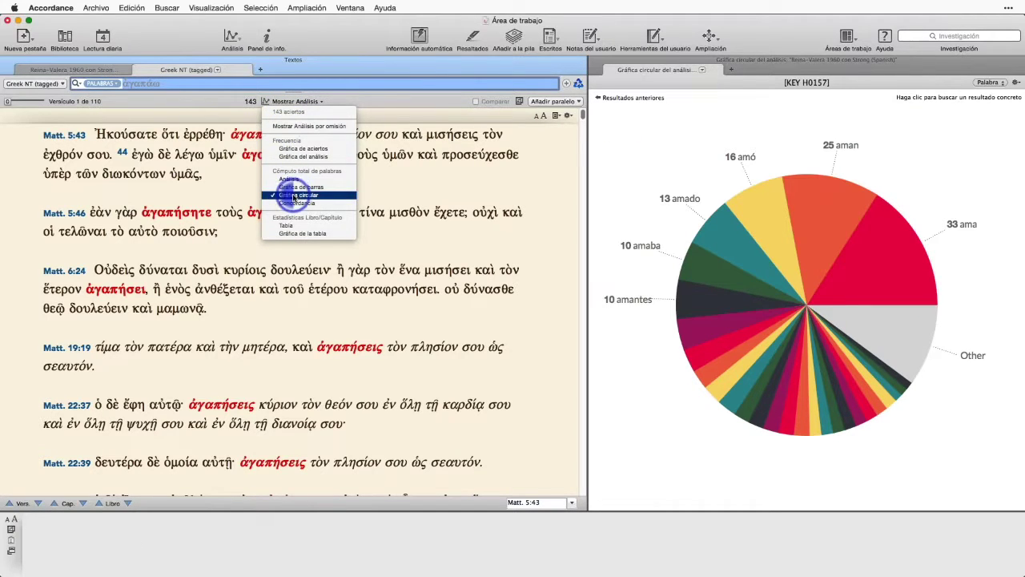
pyautogui.click(297, 194)
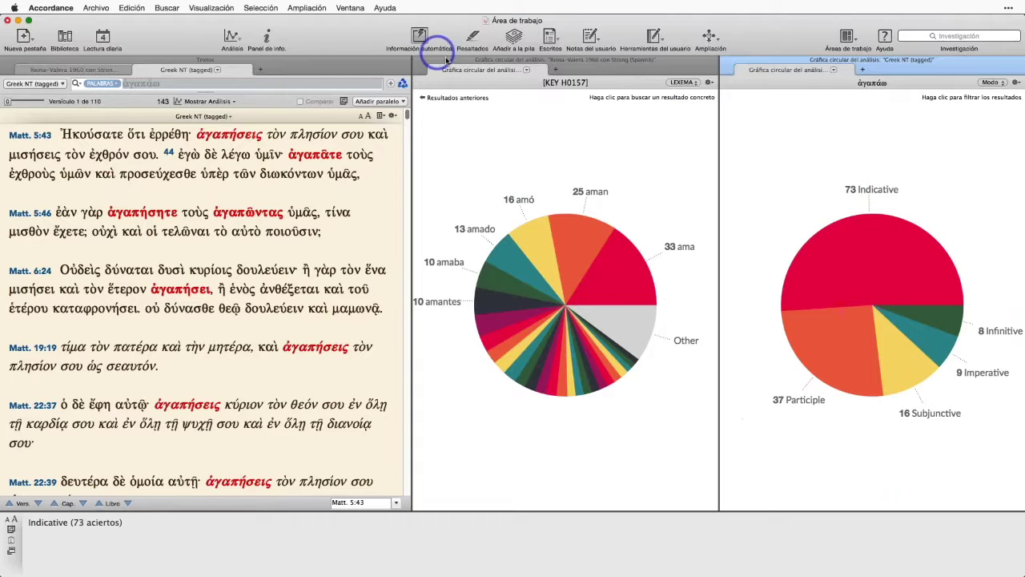
pyautogui.click(420, 62)
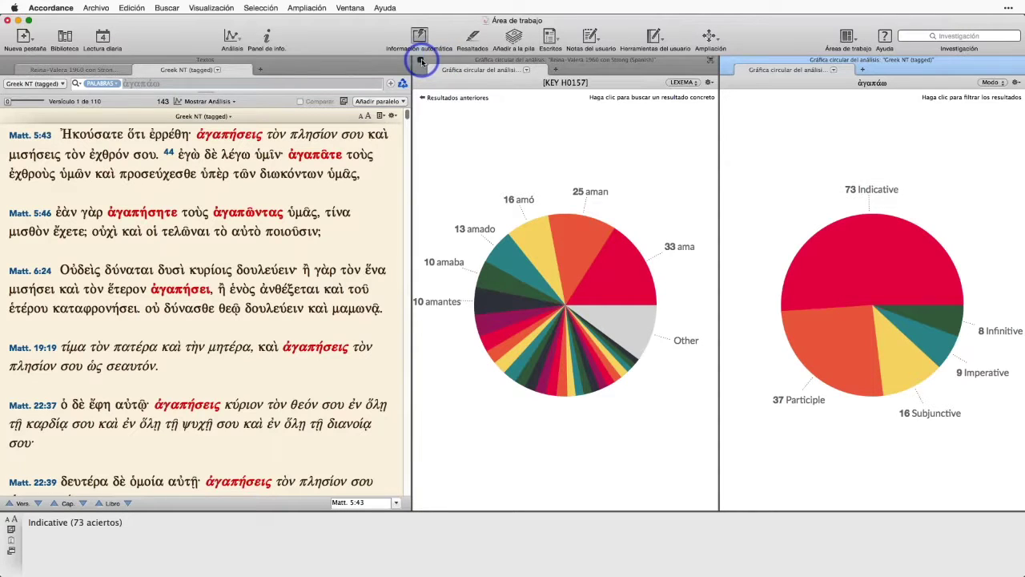
# - Break down the ἀγαπάω chart by LEXEMA and by FORMA to compare the two views
pyautogui.click(1003, 83)
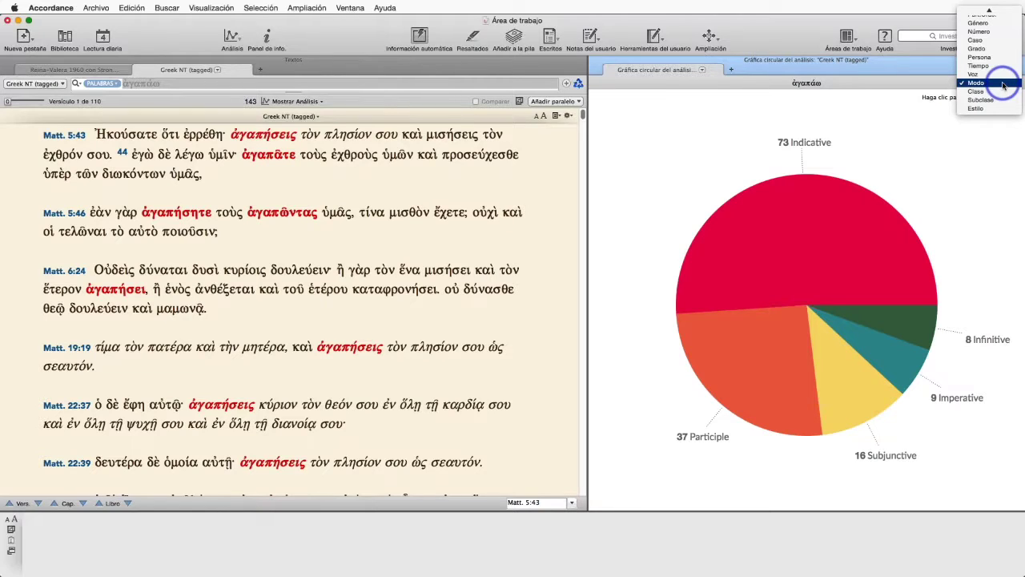
pyautogui.moveTo(995, 11)
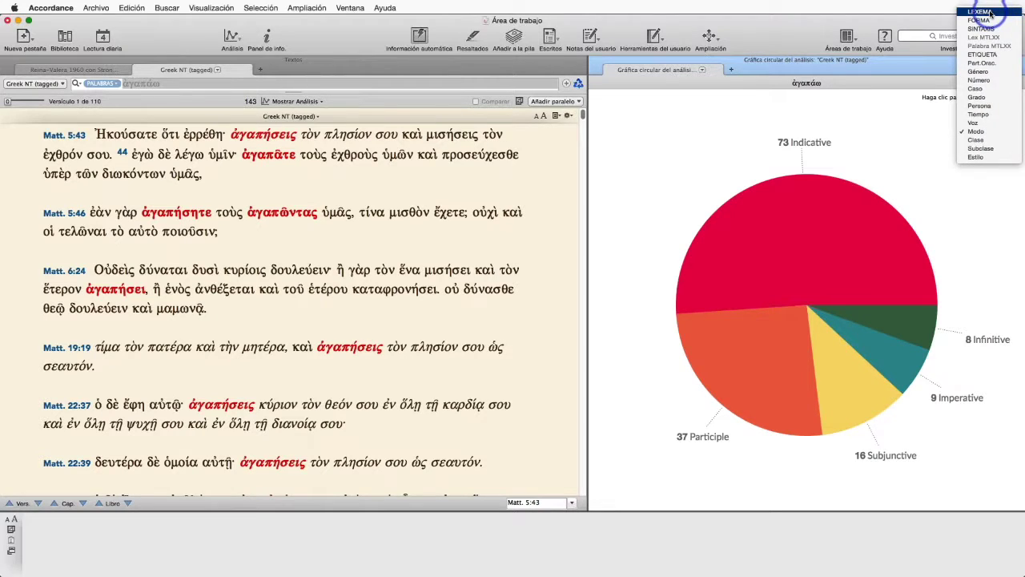
pyautogui.click(990, 12)
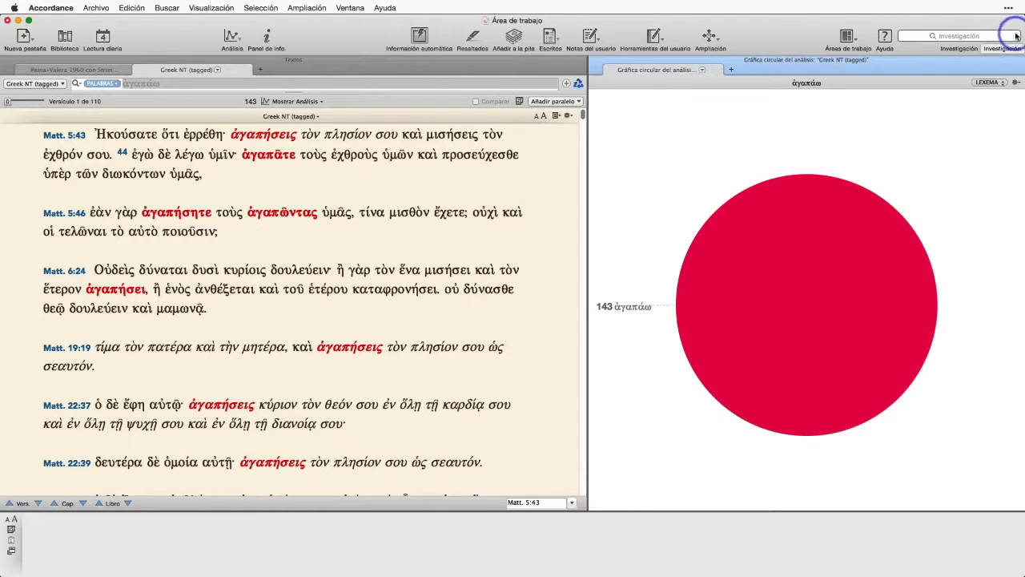
pyautogui.click(1004, 82)
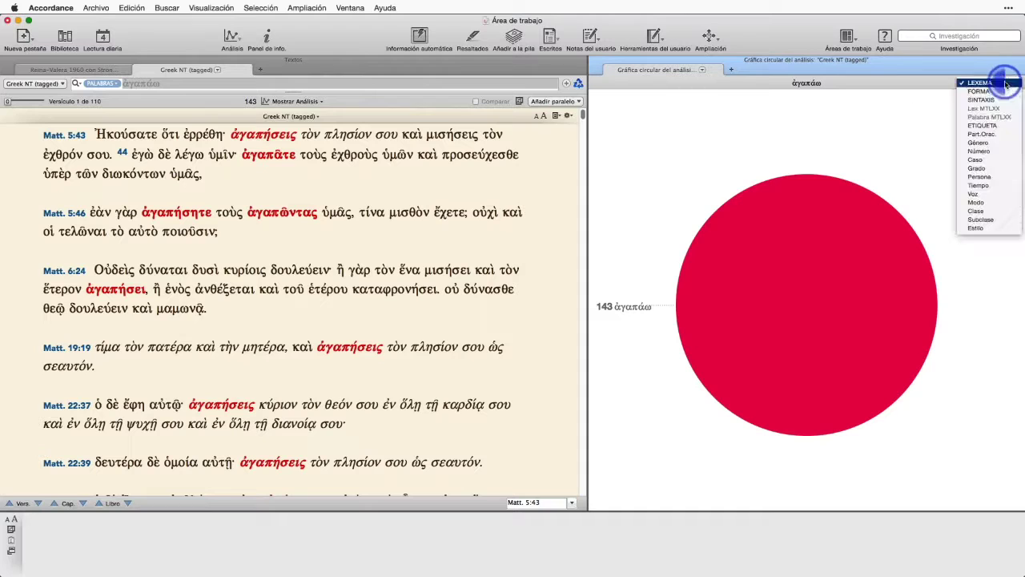
pyautogui.click(993, 93)
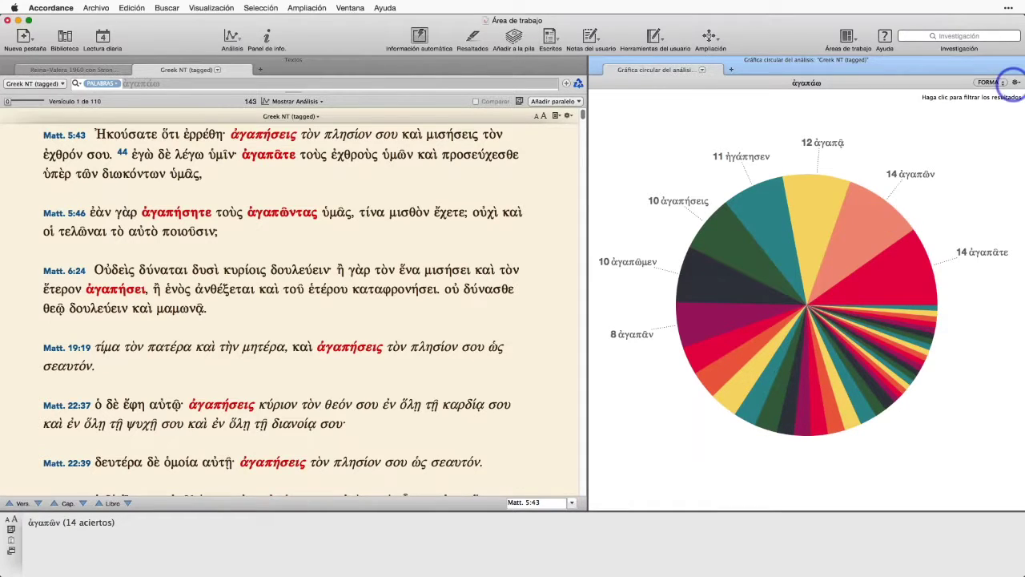
# - Break down the ἀγαπάω chart by Tiempo, examine the Future slice by Persona, and return to the Tiempo chart
pyautogui.click(1005, 82)
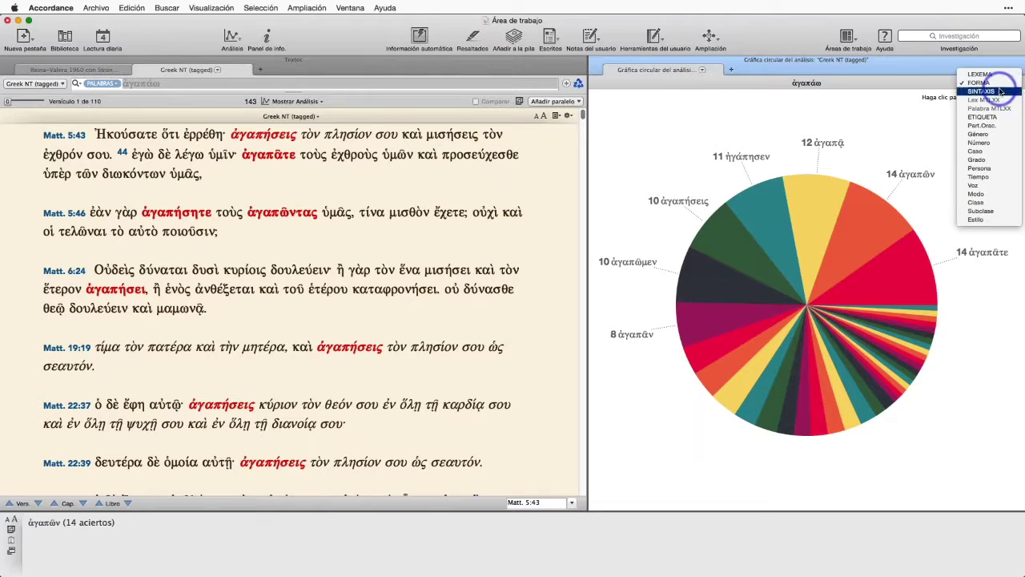
pyautogui.click(987, 177)
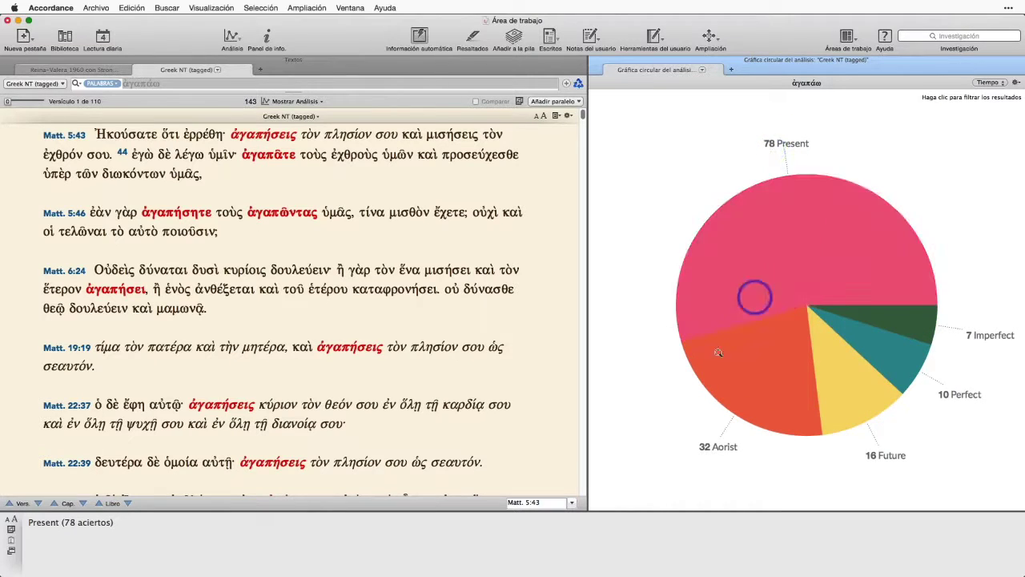
pyautogui.click(854, 398)
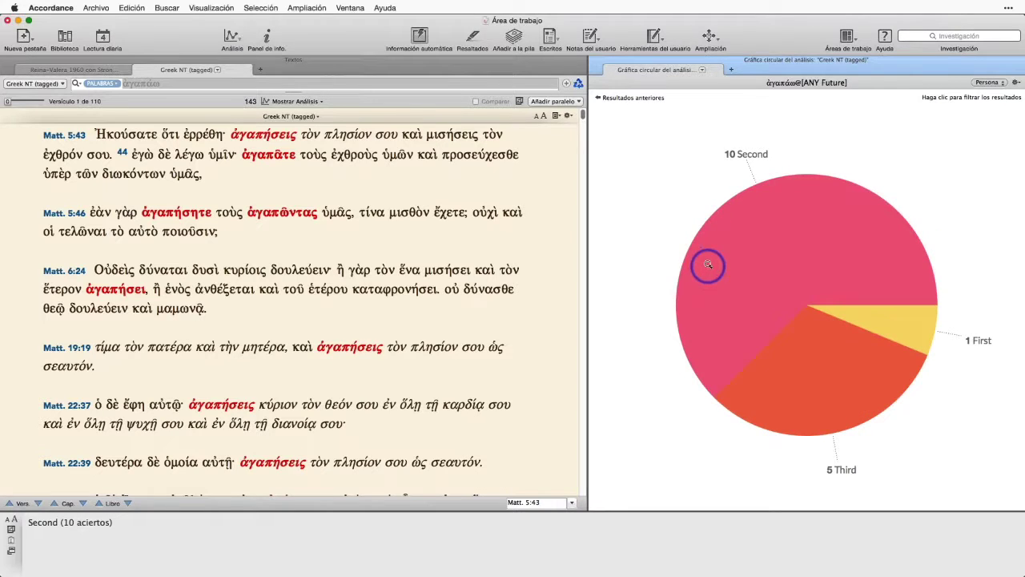
pyautogui.click(611, 99)
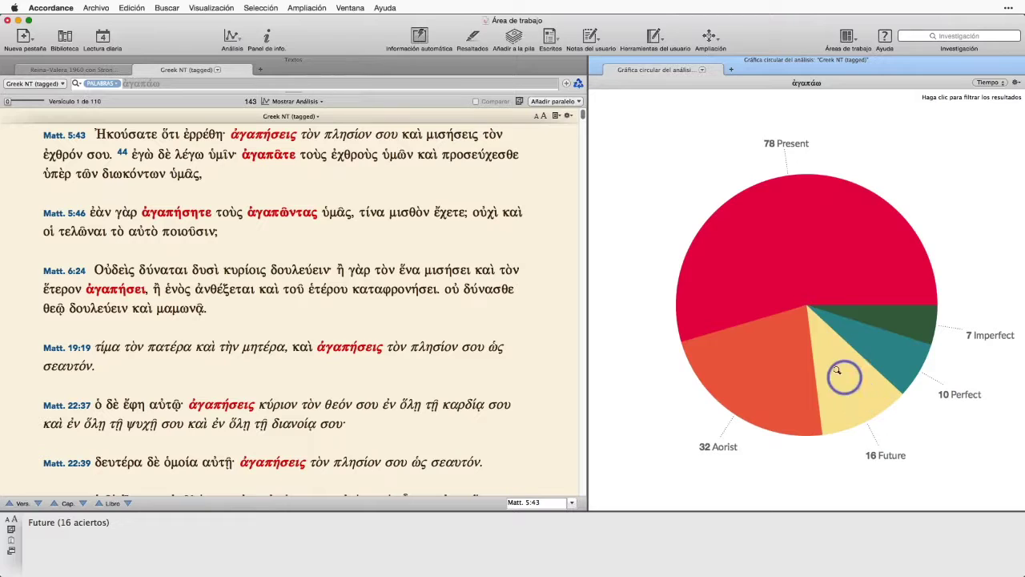
# - Drill into the Future slice again to examine its grammatical persons and go back to the previous results
pyautogui.click(850, 389)
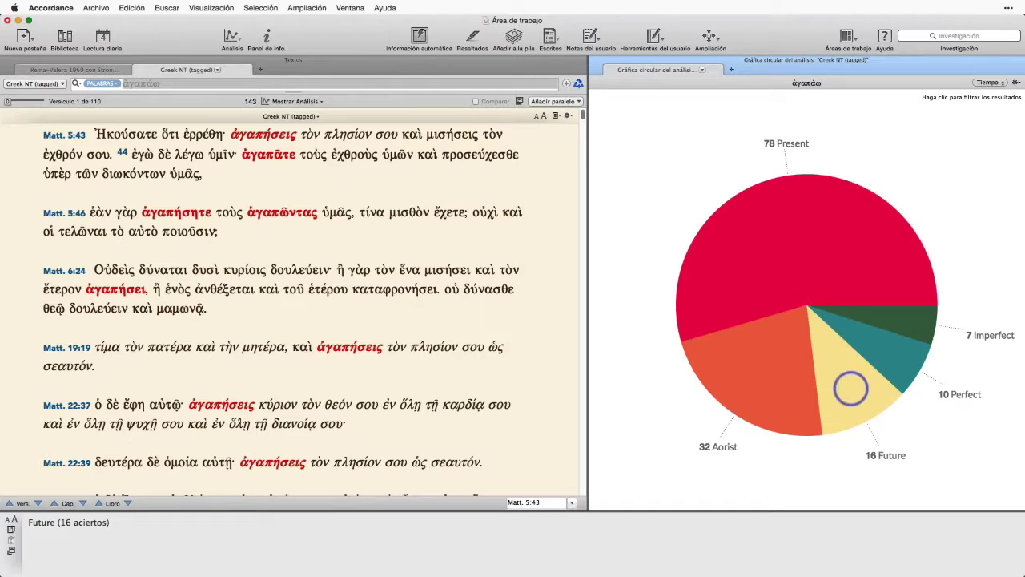
pyautogui.click(860, 408)
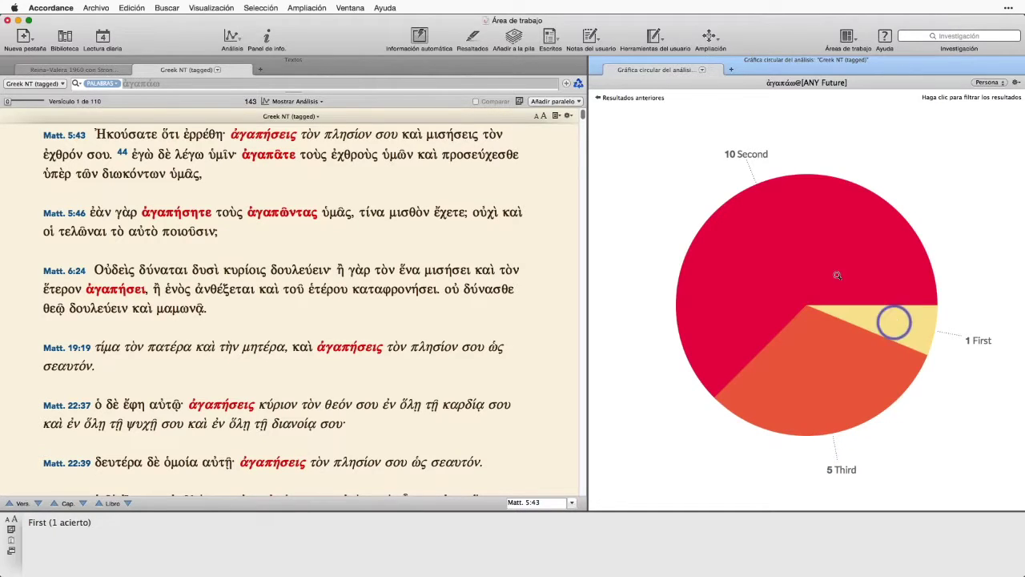
pyautogui.click(601, 99)
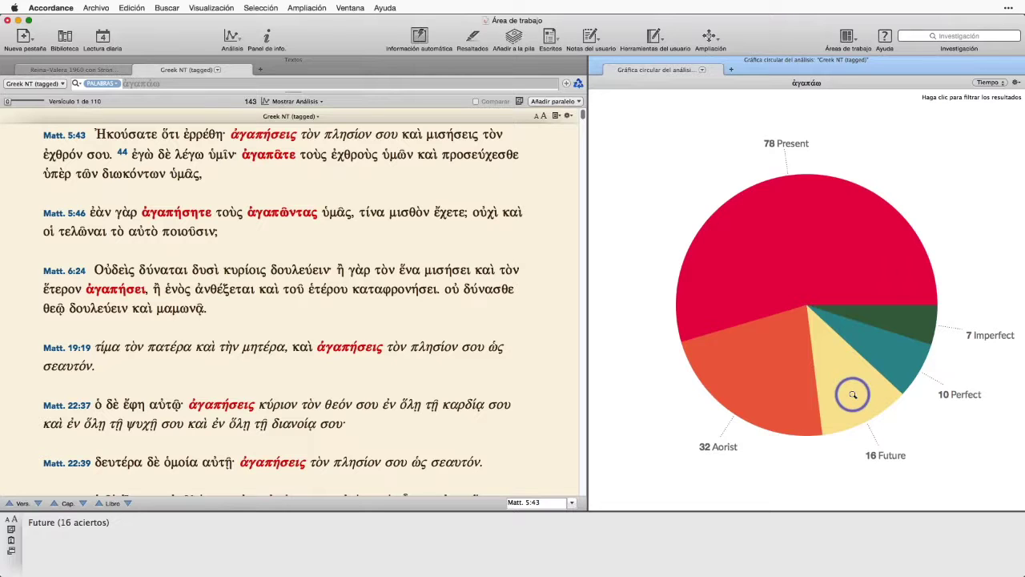
# - Filter the Greek verses to ἀγαπάω@[ANY Future] from the Future slice and examine its Persona chart
pyautogui.click(853, 394)
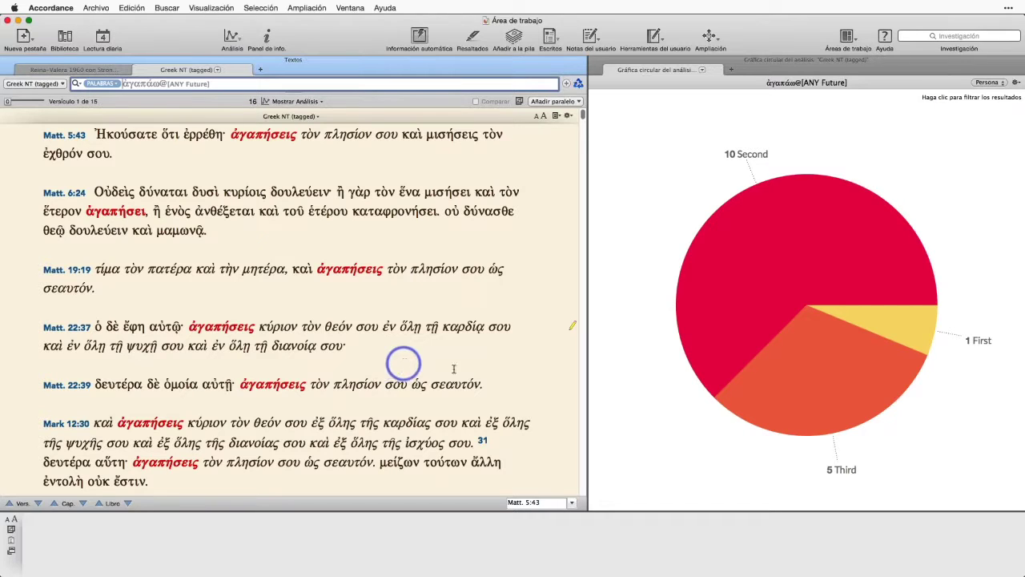
pyautogui.click(879, 327)
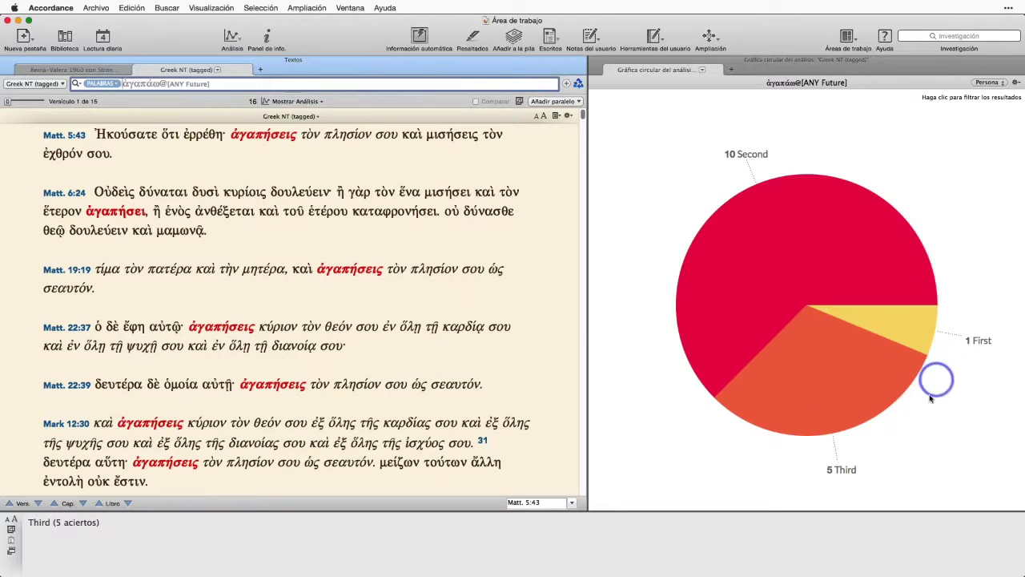